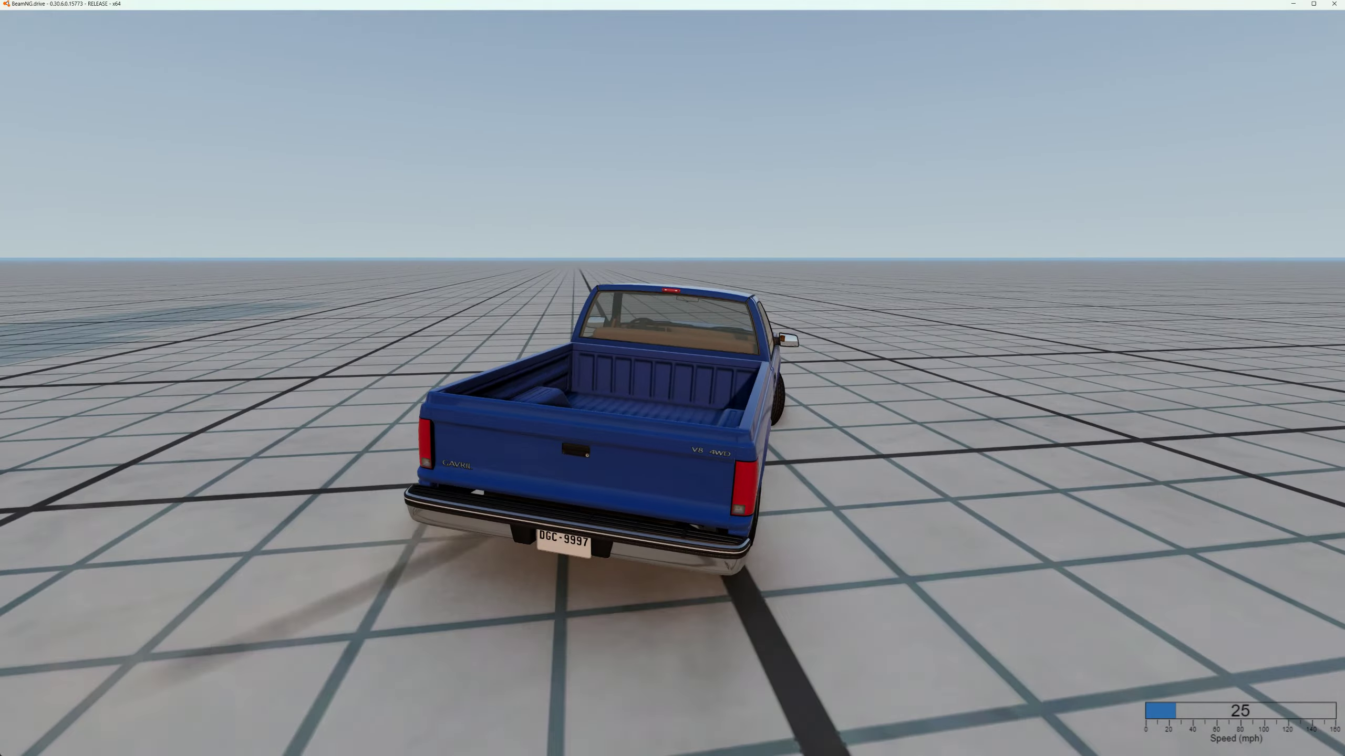
Drive the blue pickup past the light boxes on the grid
key(Left)
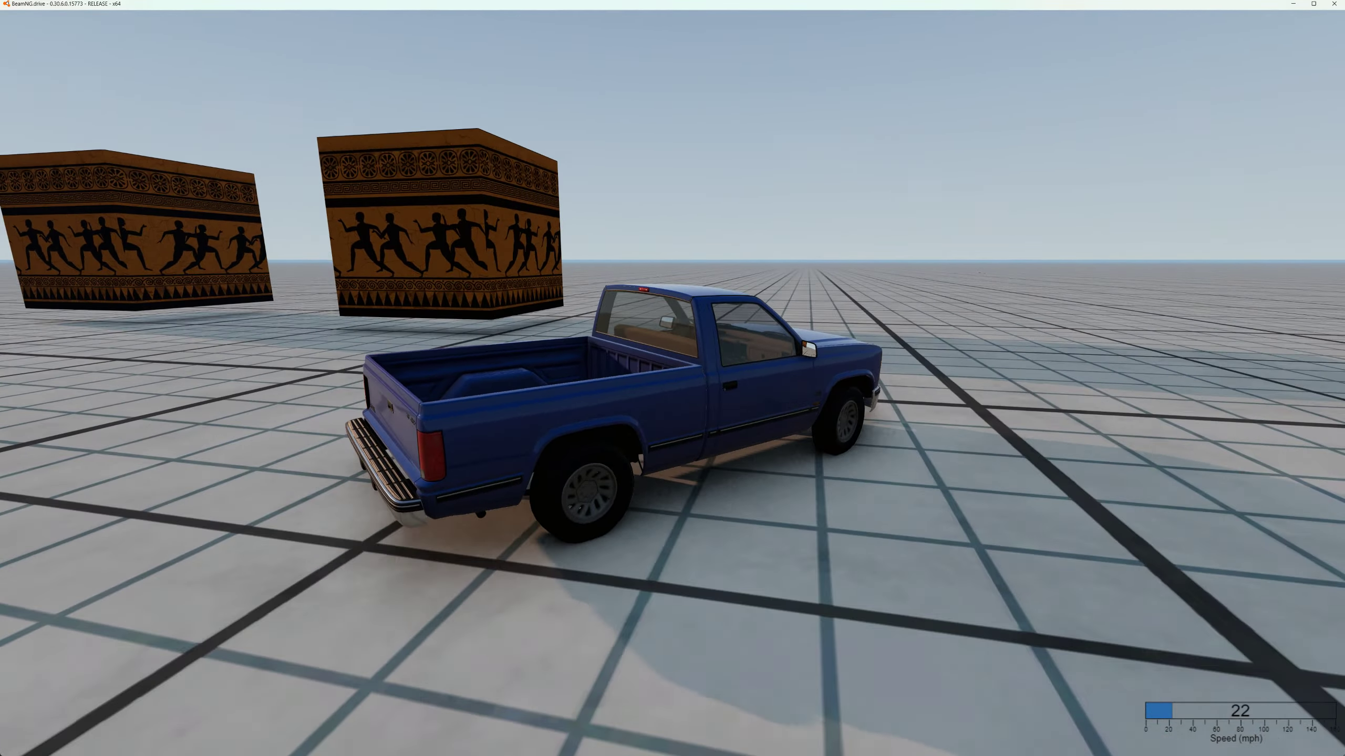
key(Left)
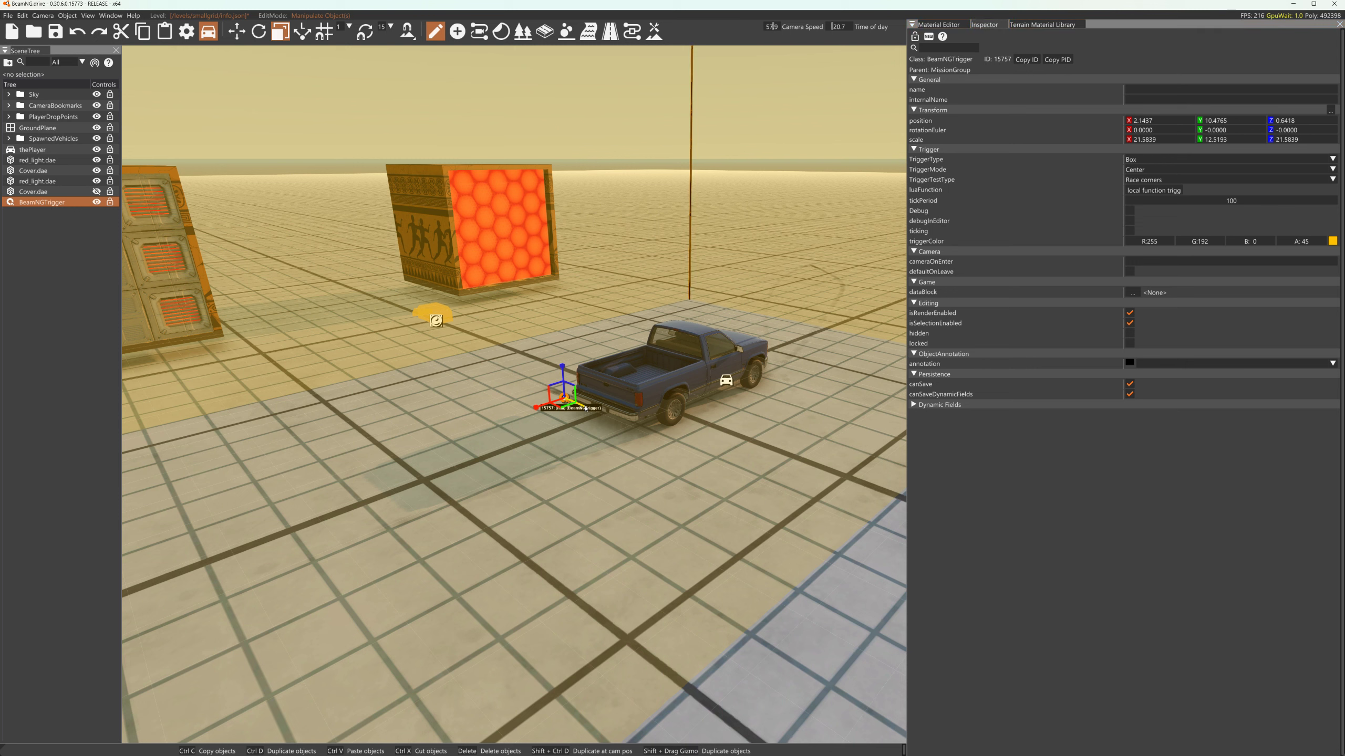
Scale the selected trigger along Y to about 0.2954, place six copies in a row along Y up to about 24.49, and return to driving
drag(535, 377, 492, 328)
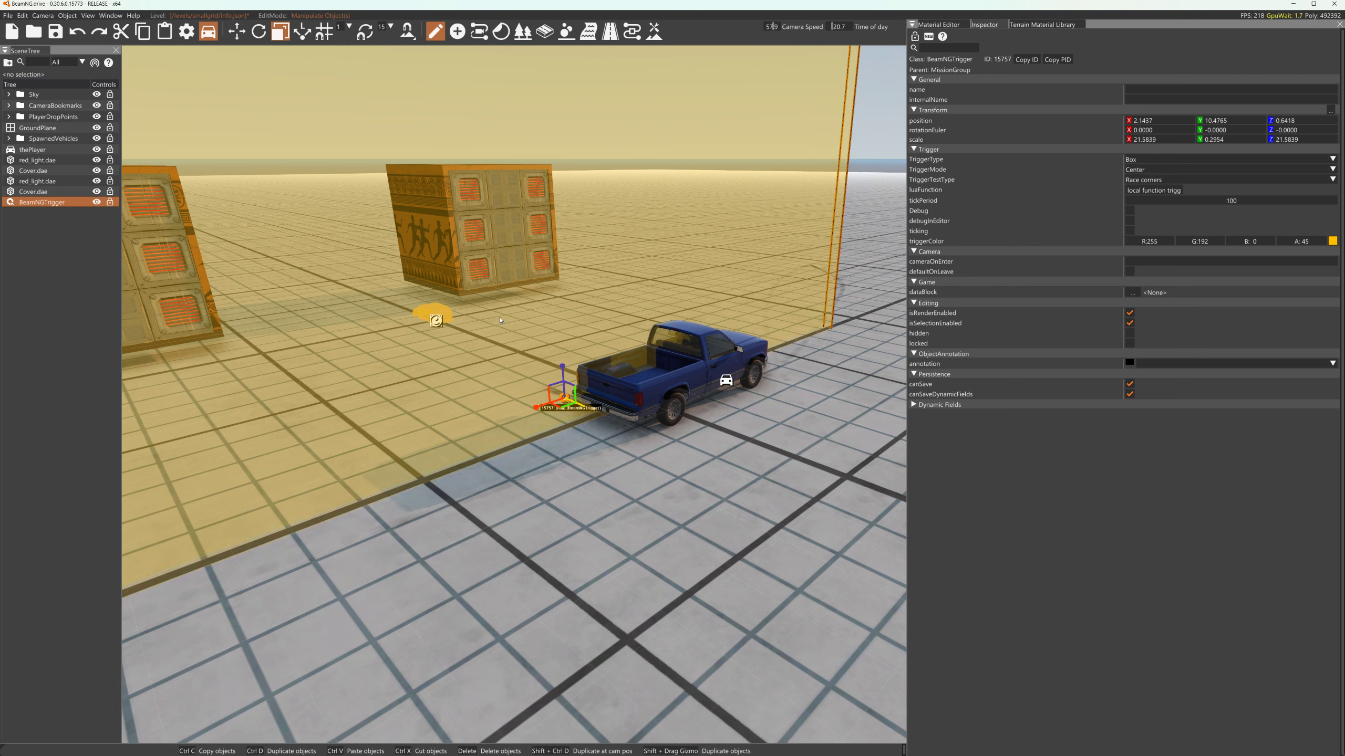
key(1)
drag(568, 393, 811, 543)
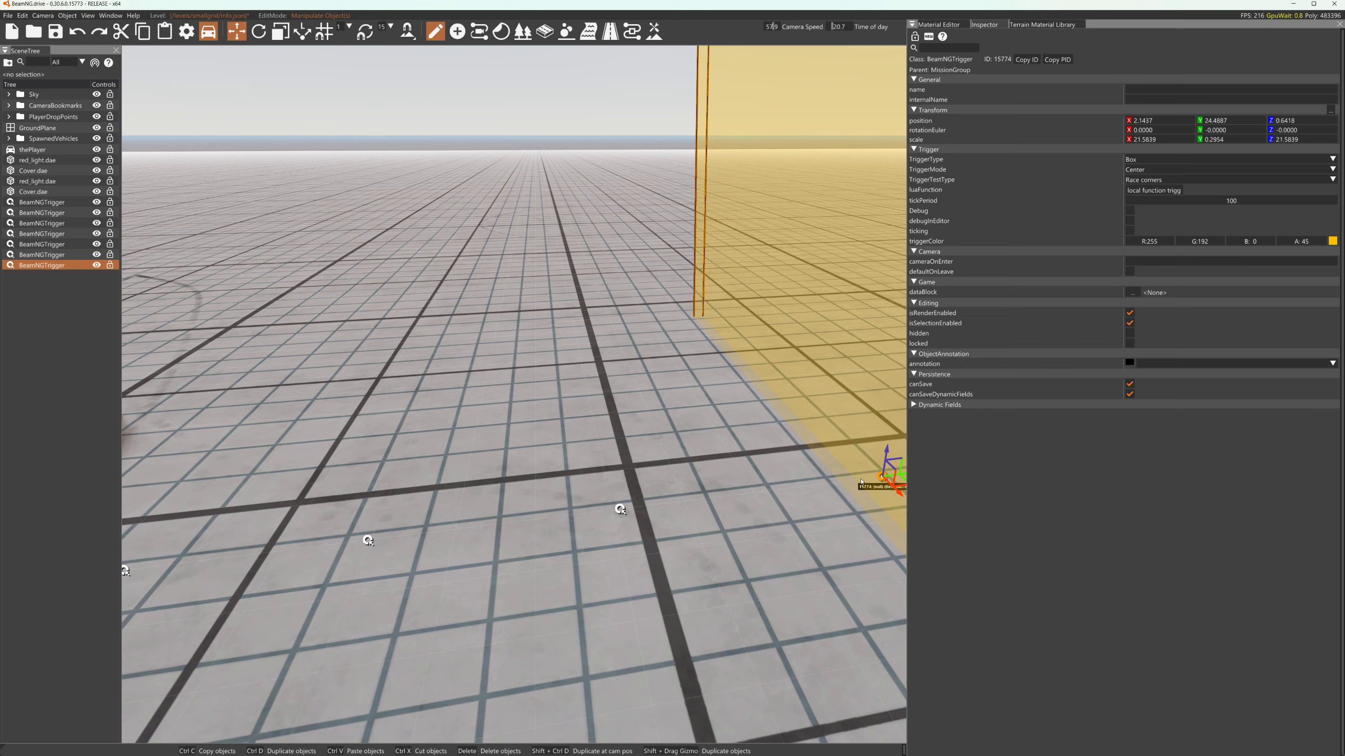
key(F11)
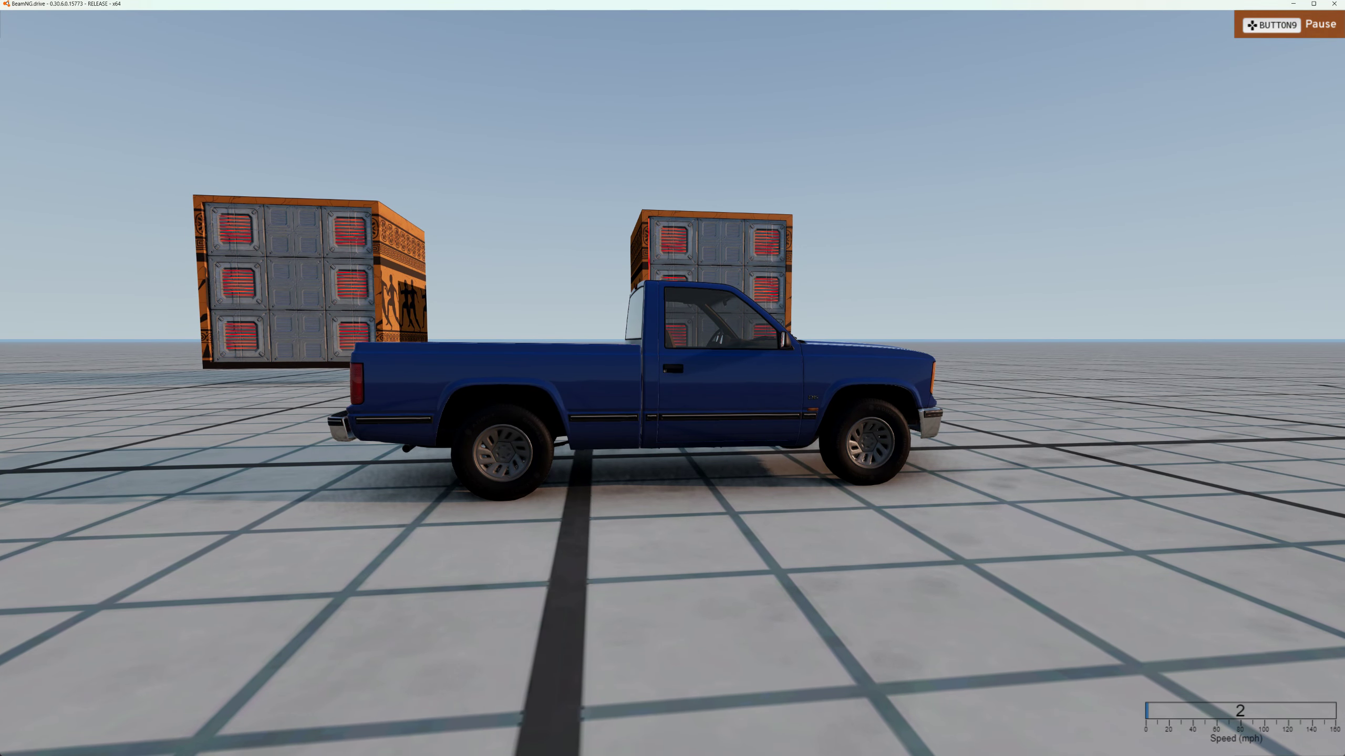
Drive the pickup through the triggers and around both boxes to test the red lights' response
key(j)
key(Up)
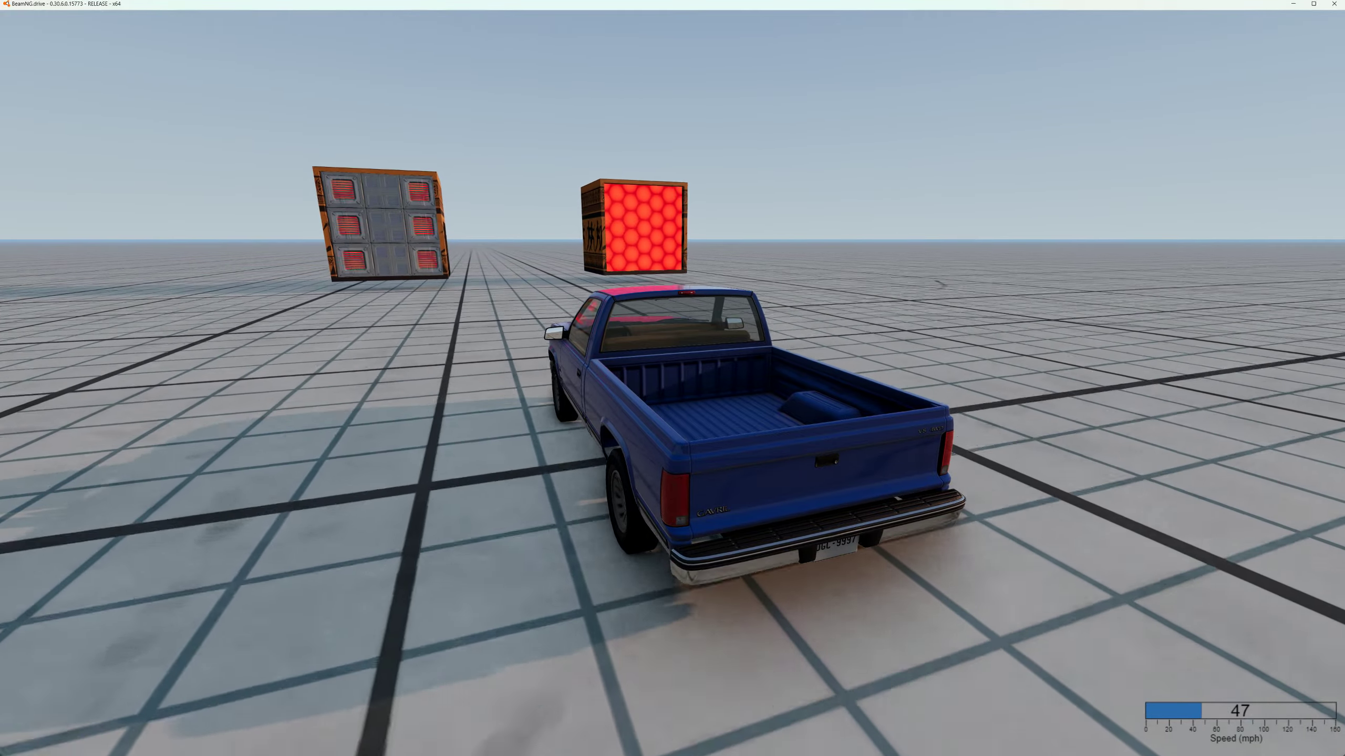
key(Up)
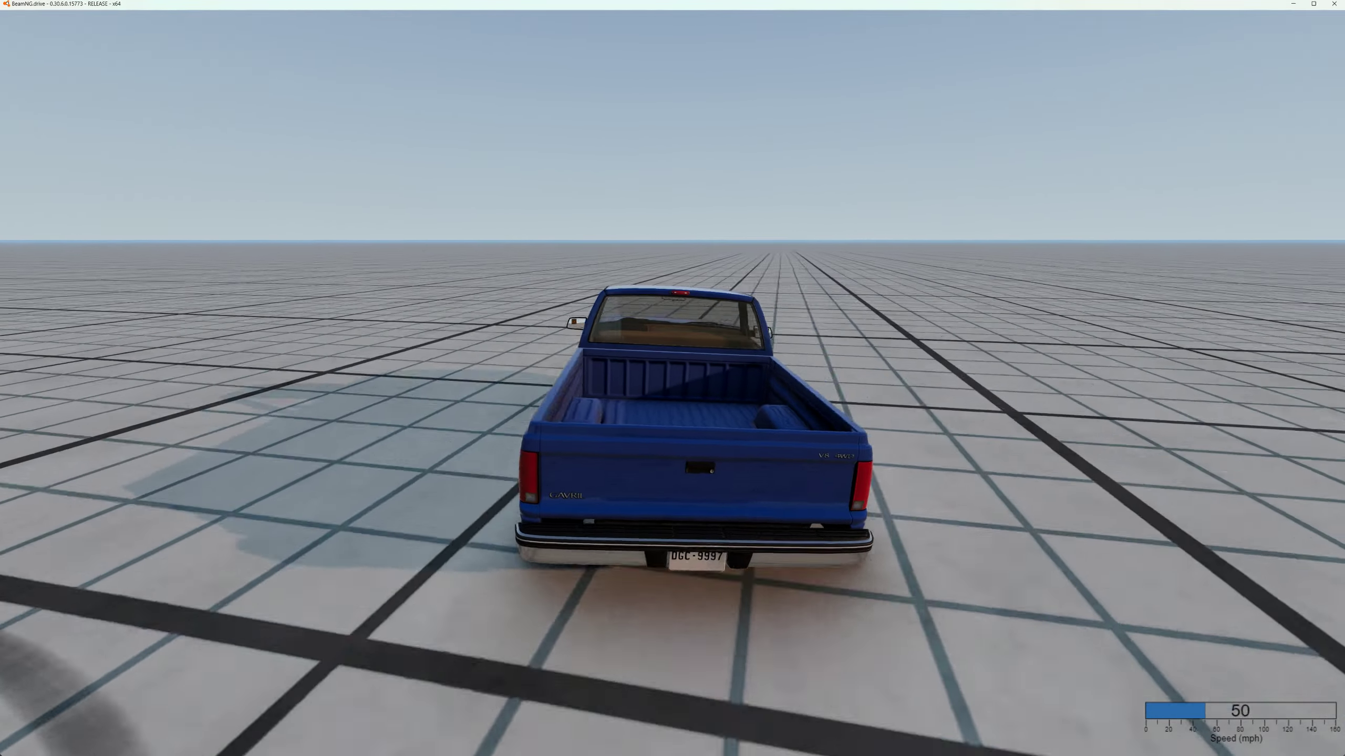
key(Right)
key(Right)
key(Up)
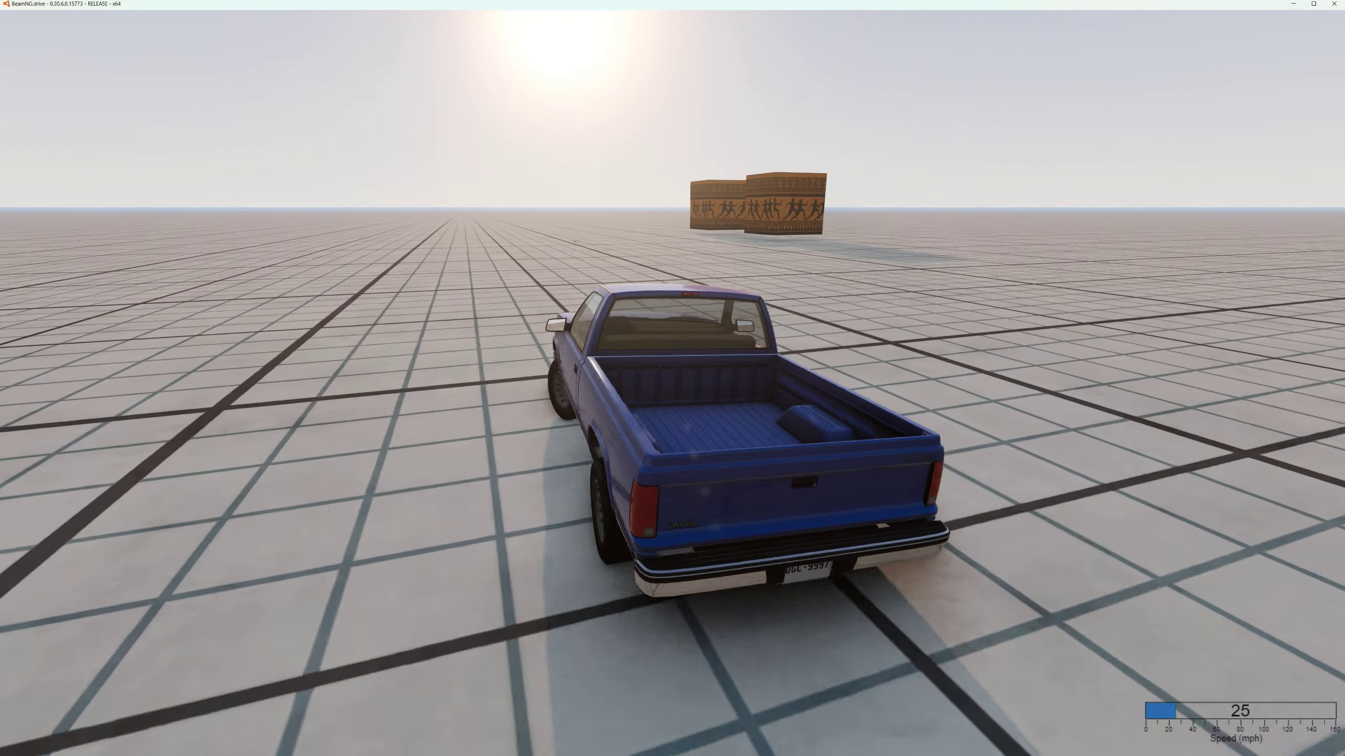
key(Up)
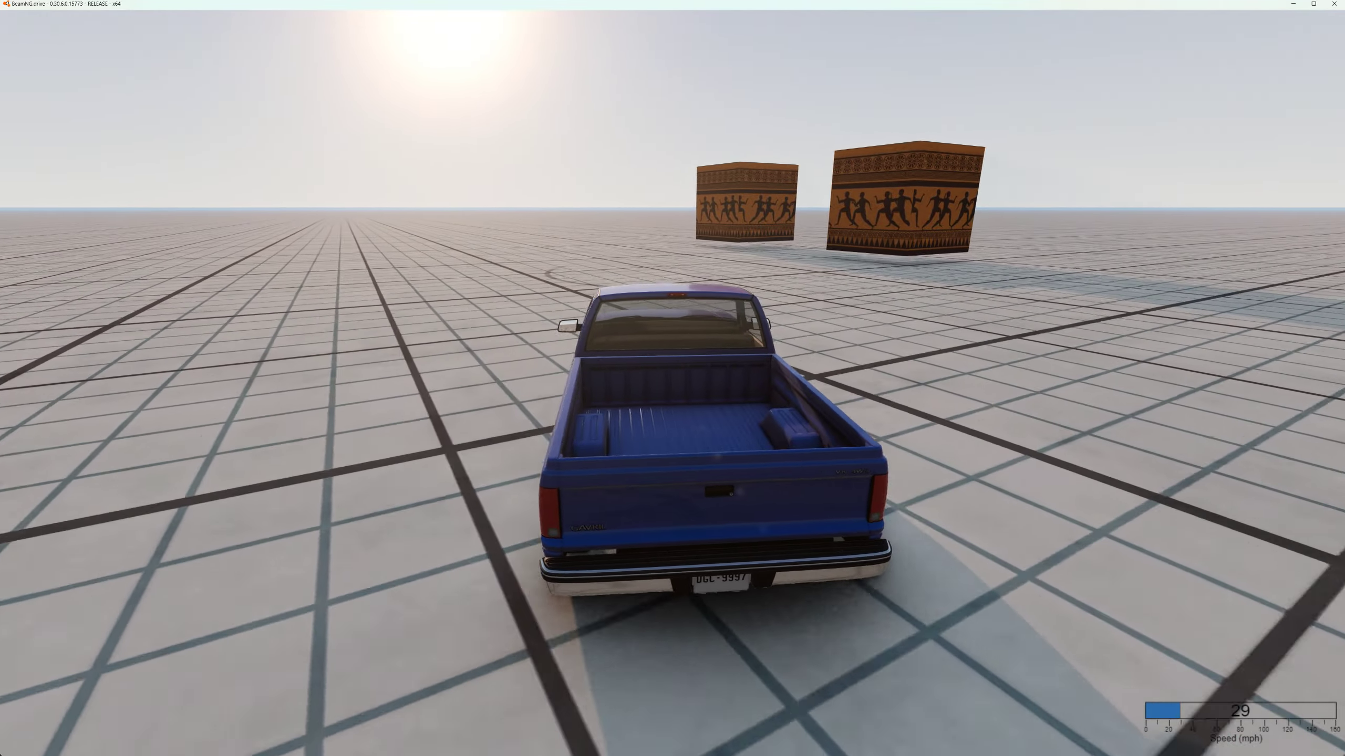
key(Right)
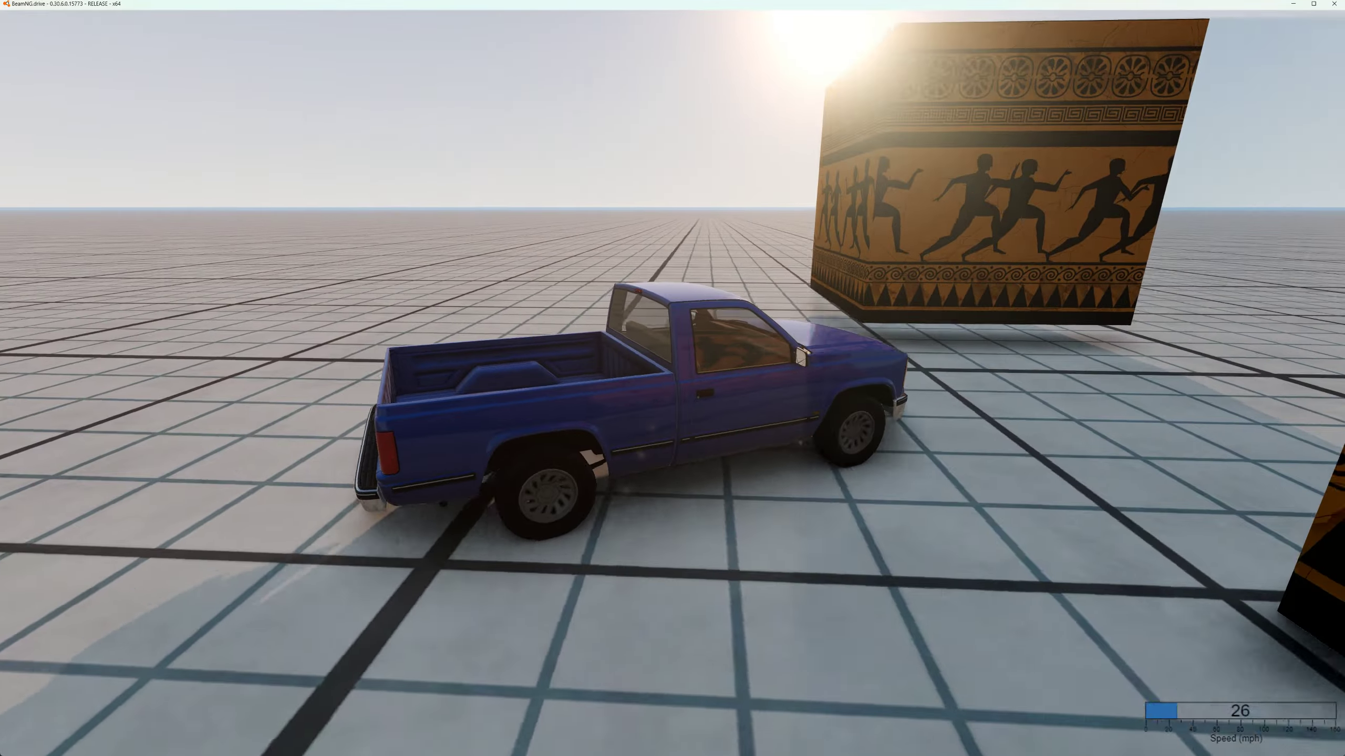
key(Right)
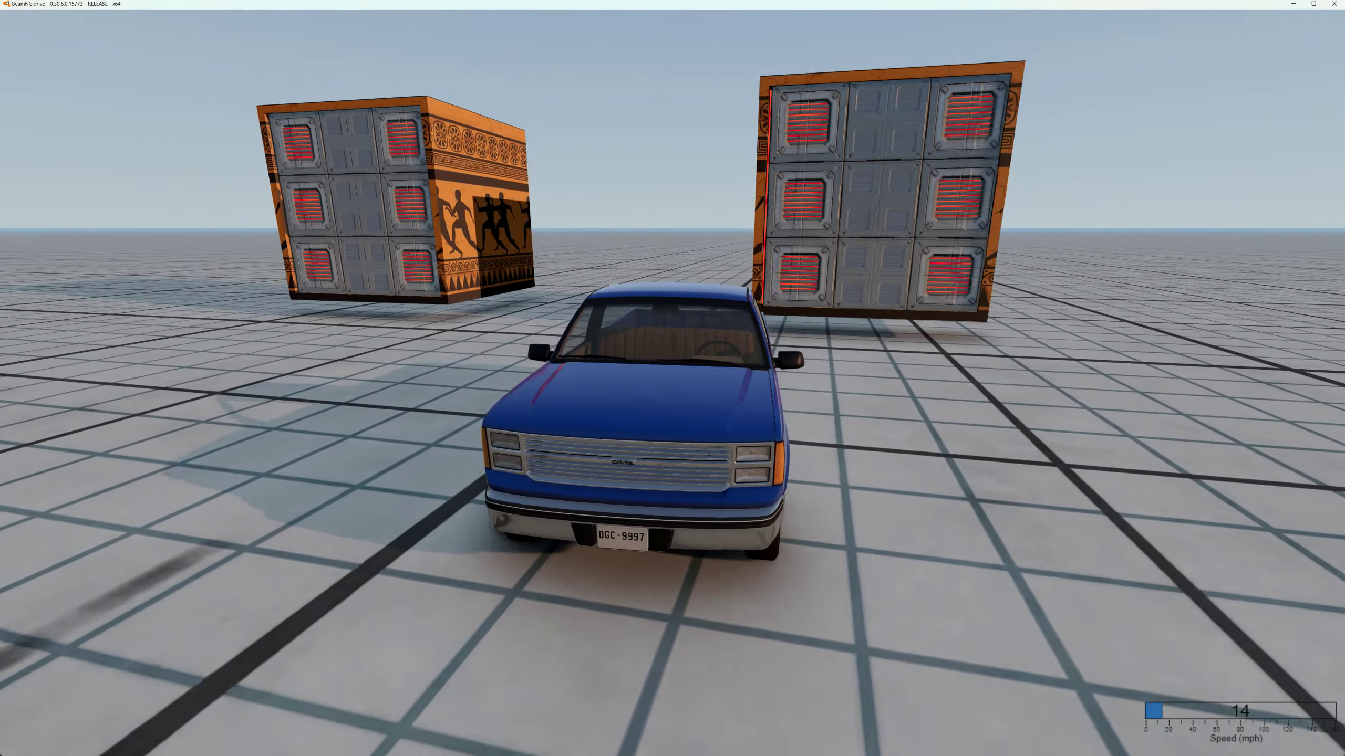
key(Up)
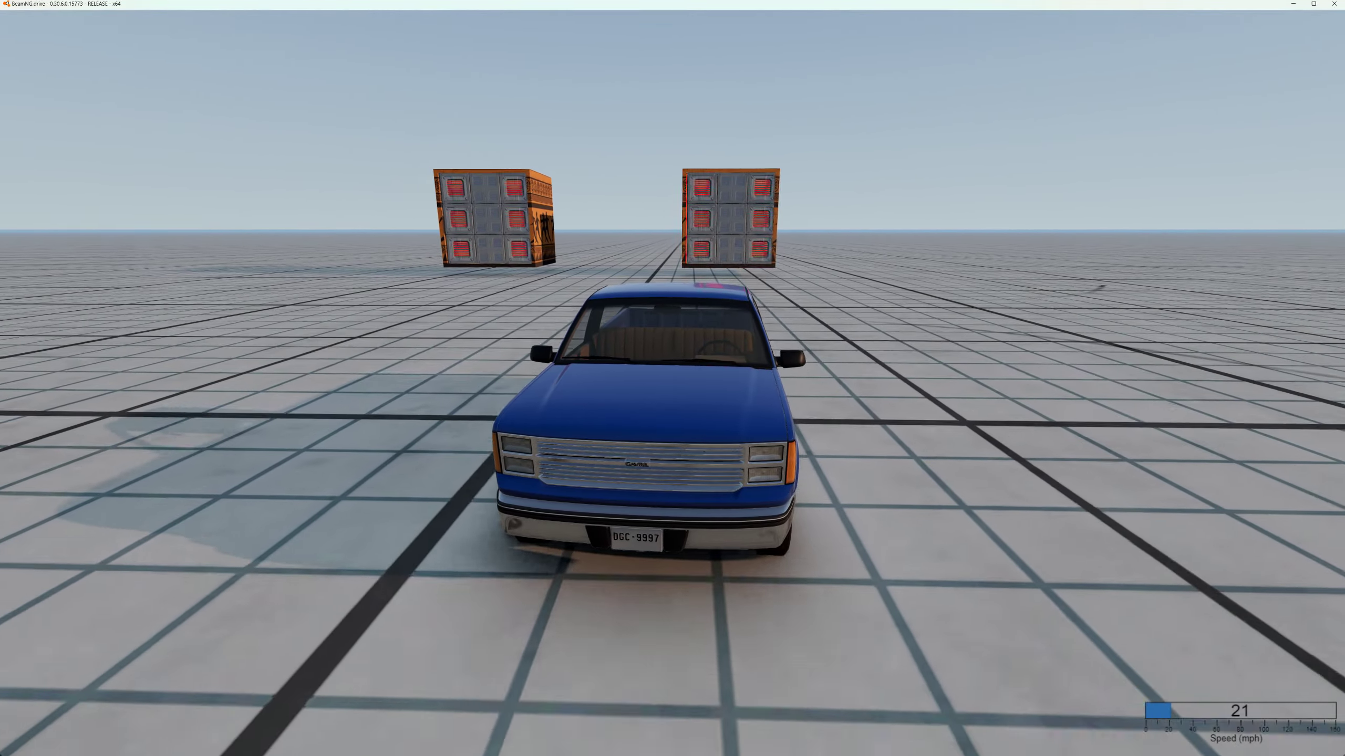
key(Up)
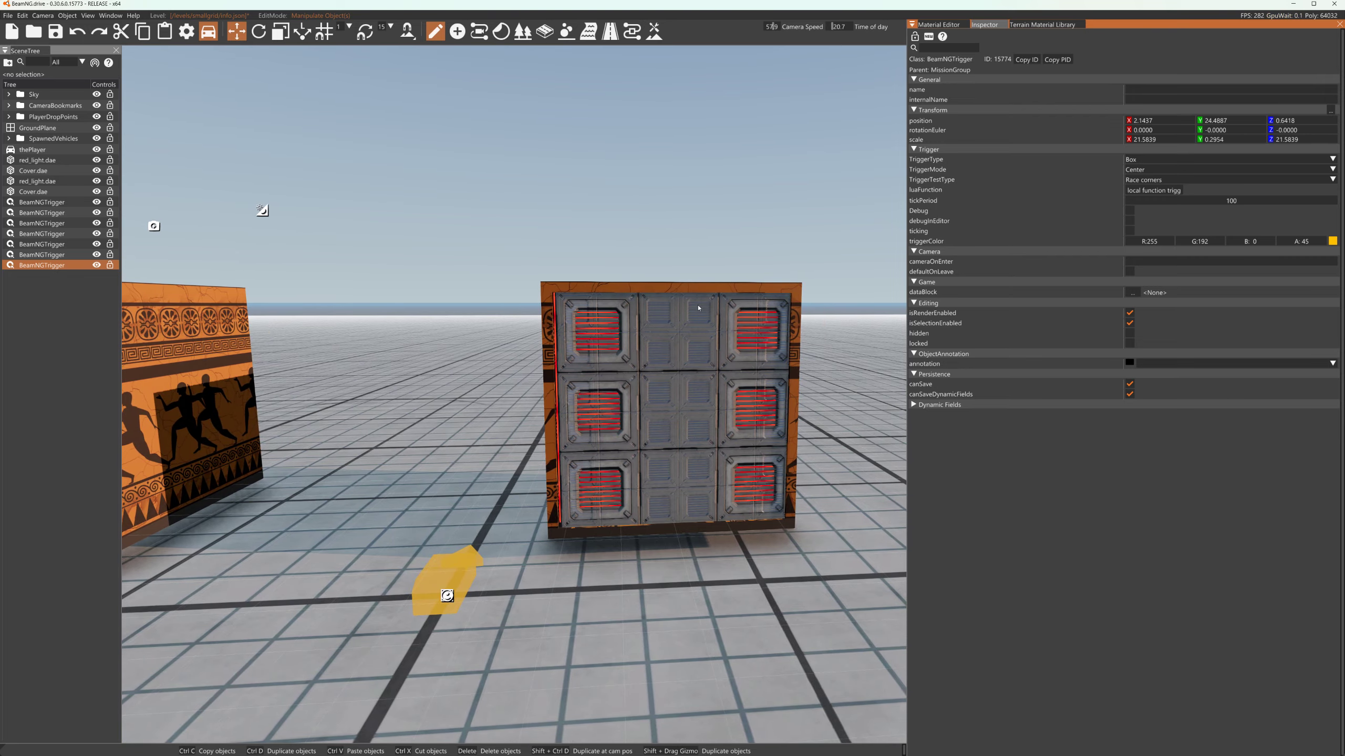
Hide the second red_light.dae and its Cover.dae, and show the red light box again without the cover
click(38, 181)
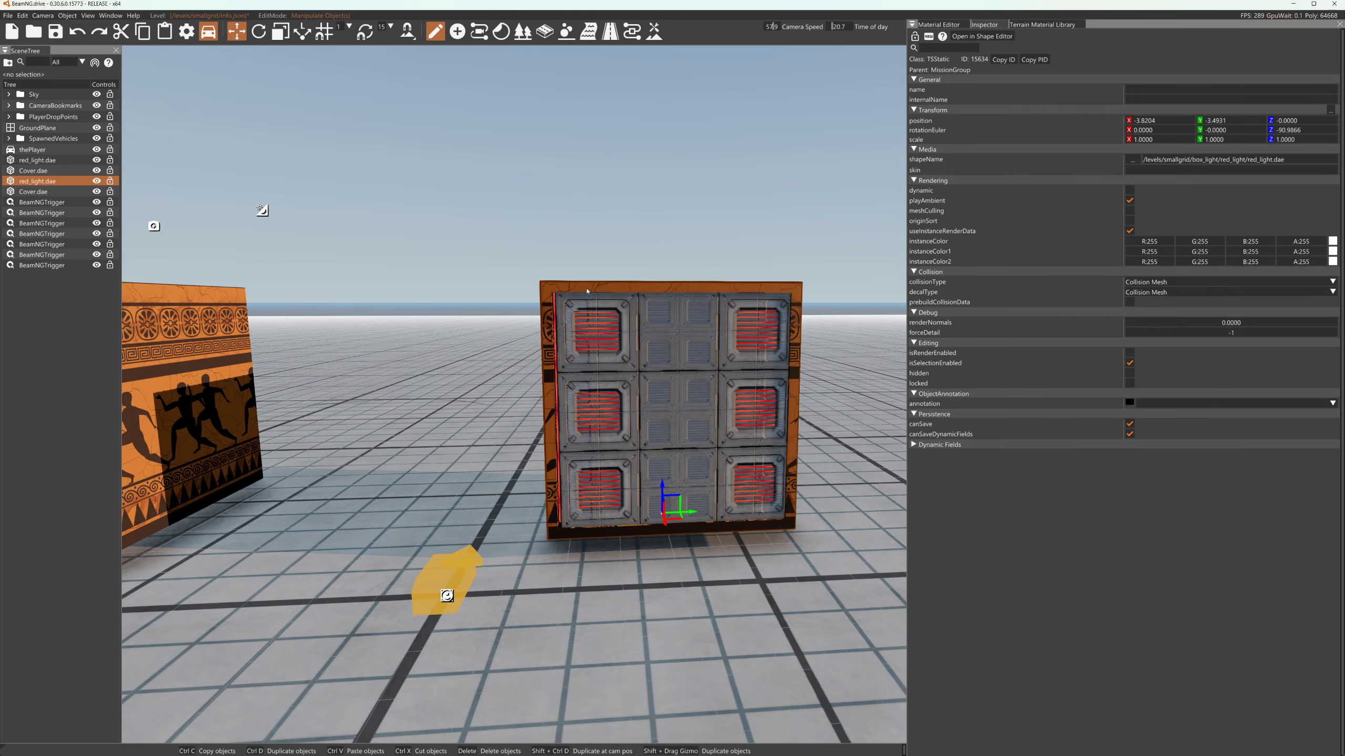
key(a)
right_drag(477, 371, 578, 405)
key(d)
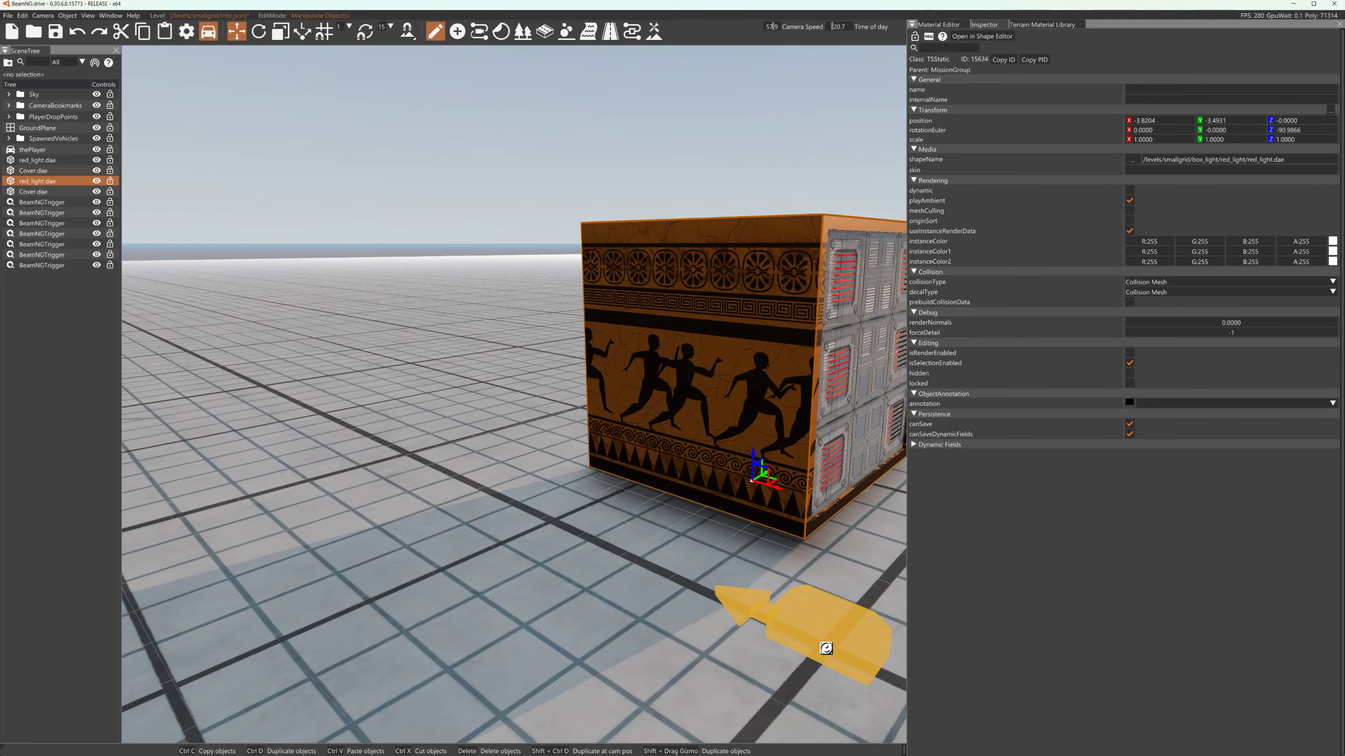
key(d)
click(96, 181)
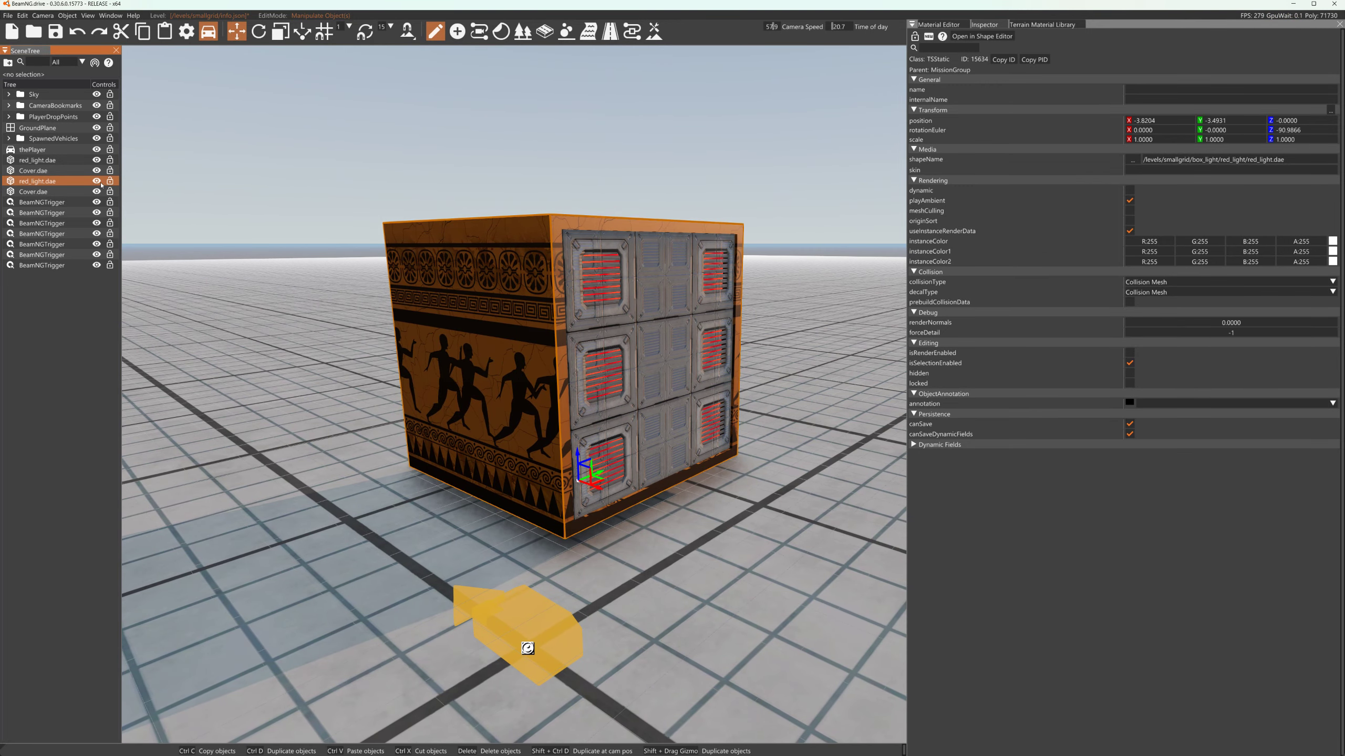
click(96, 181)
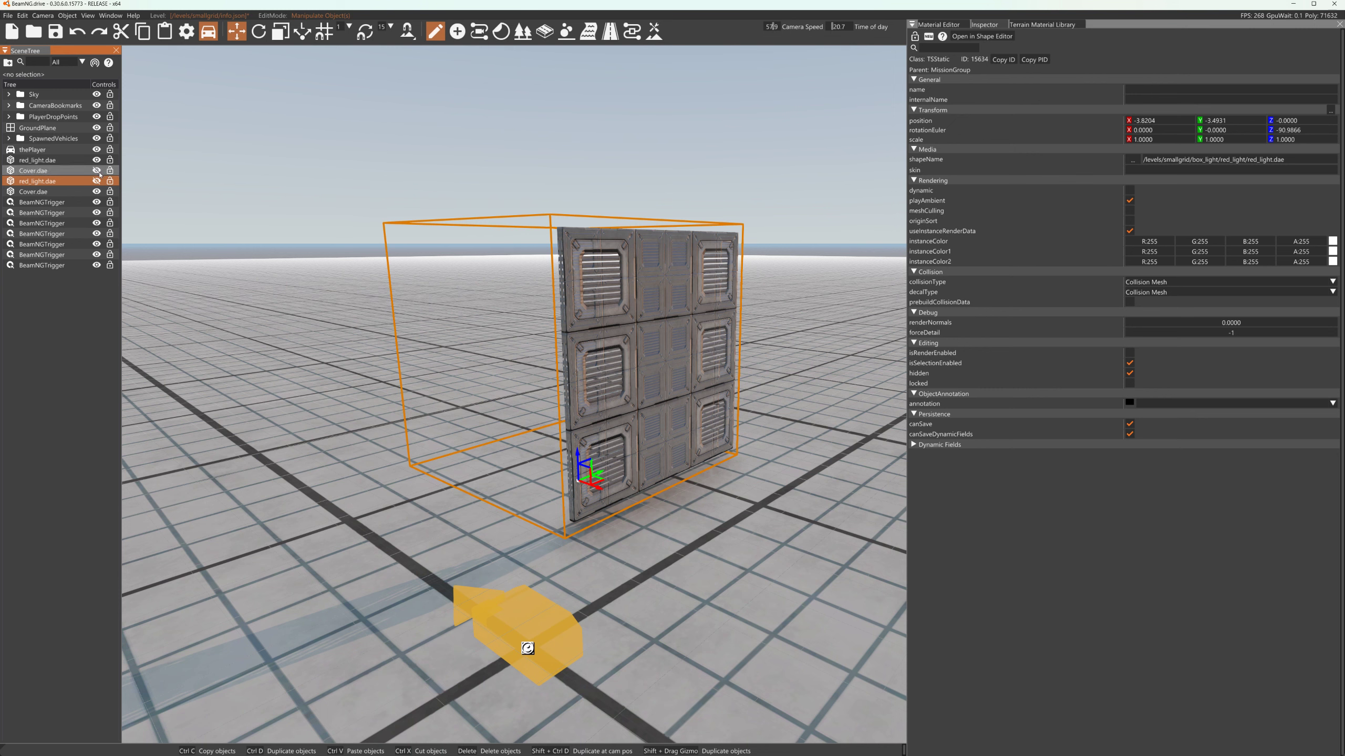
click(96, 191)
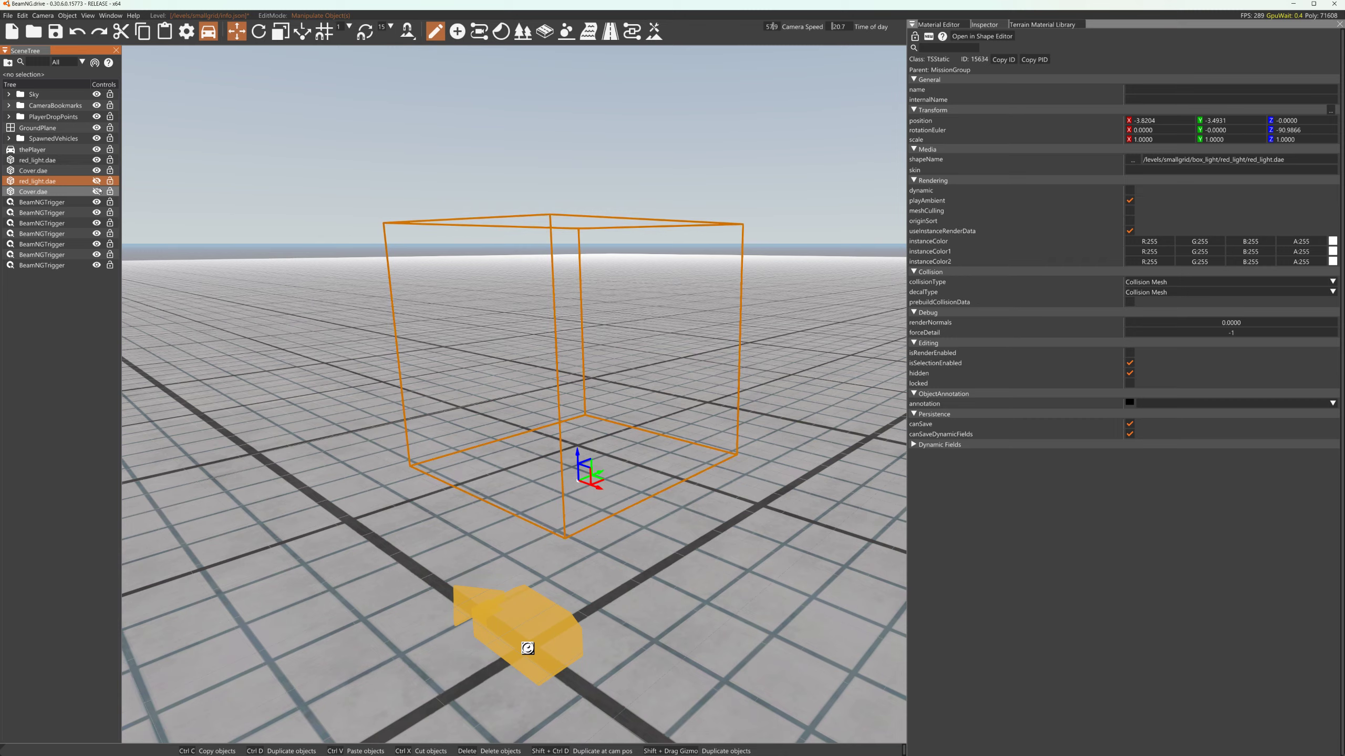
click(96, 181)
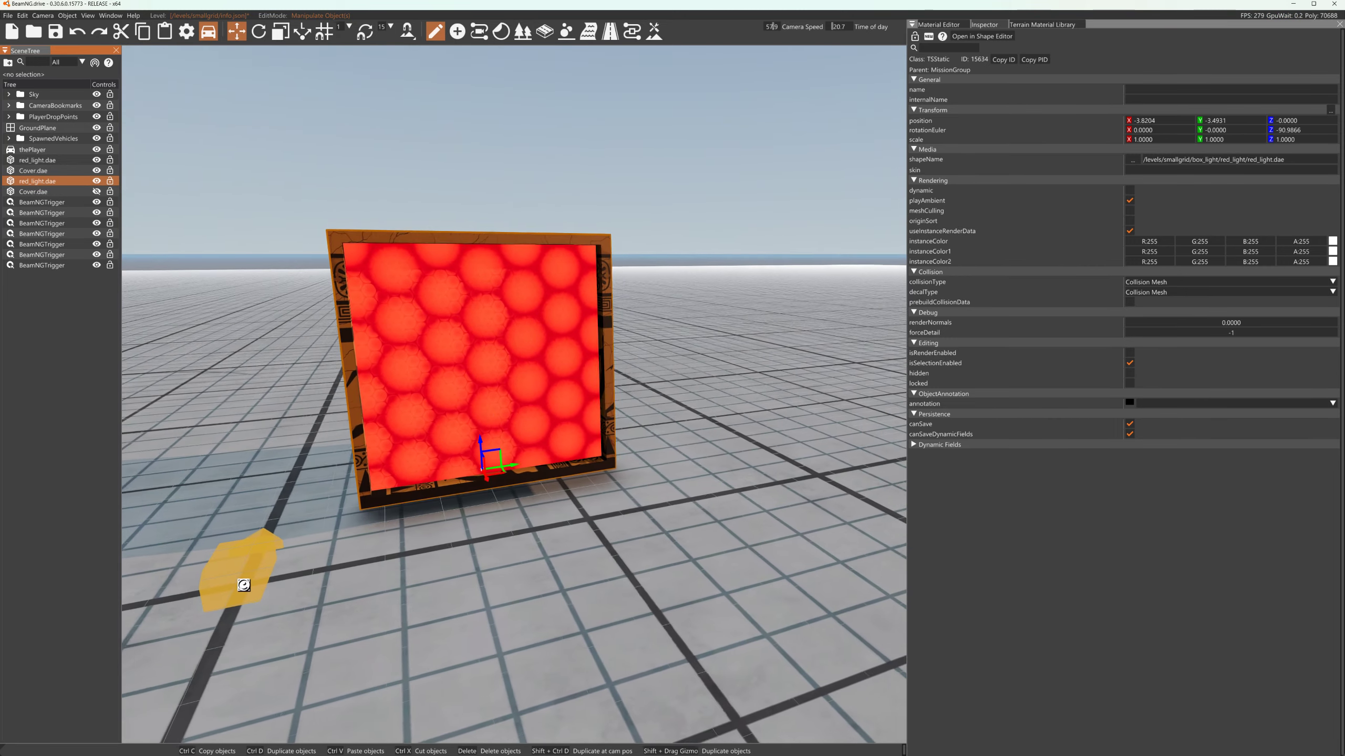
Toggle the second Cover.dae's visibility to compare the covered and uncovered red light, leaving the cover shown
key(w)
right_drag(455, 240, 435, 236)
key(s)
key(a)
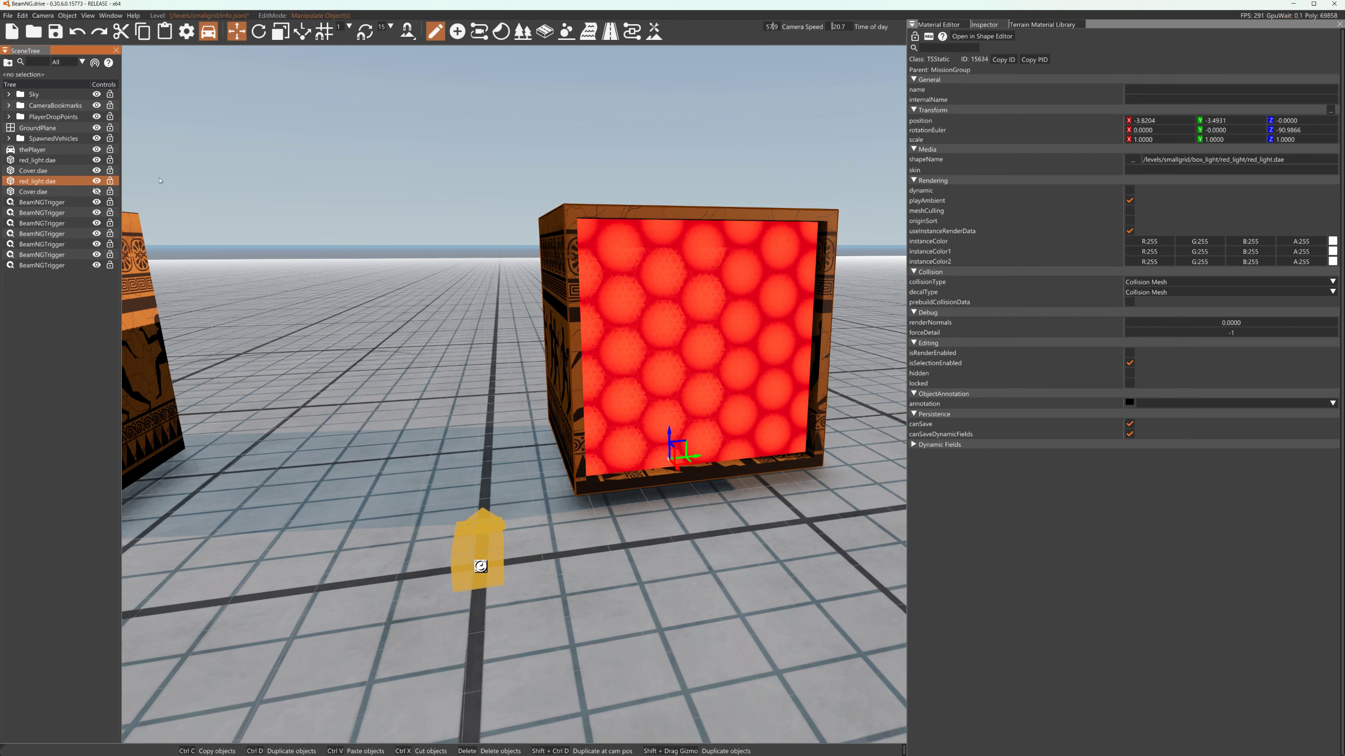
click(97, 172)
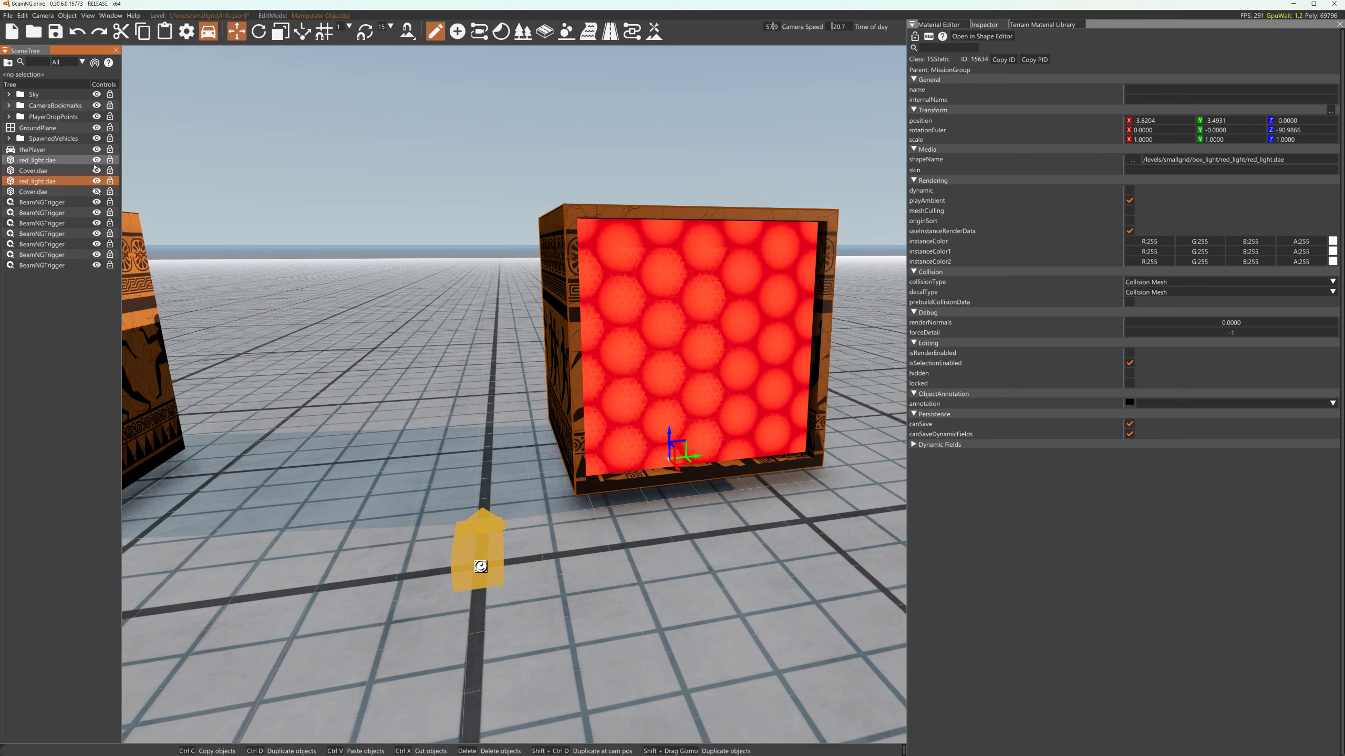
click(96, 192)
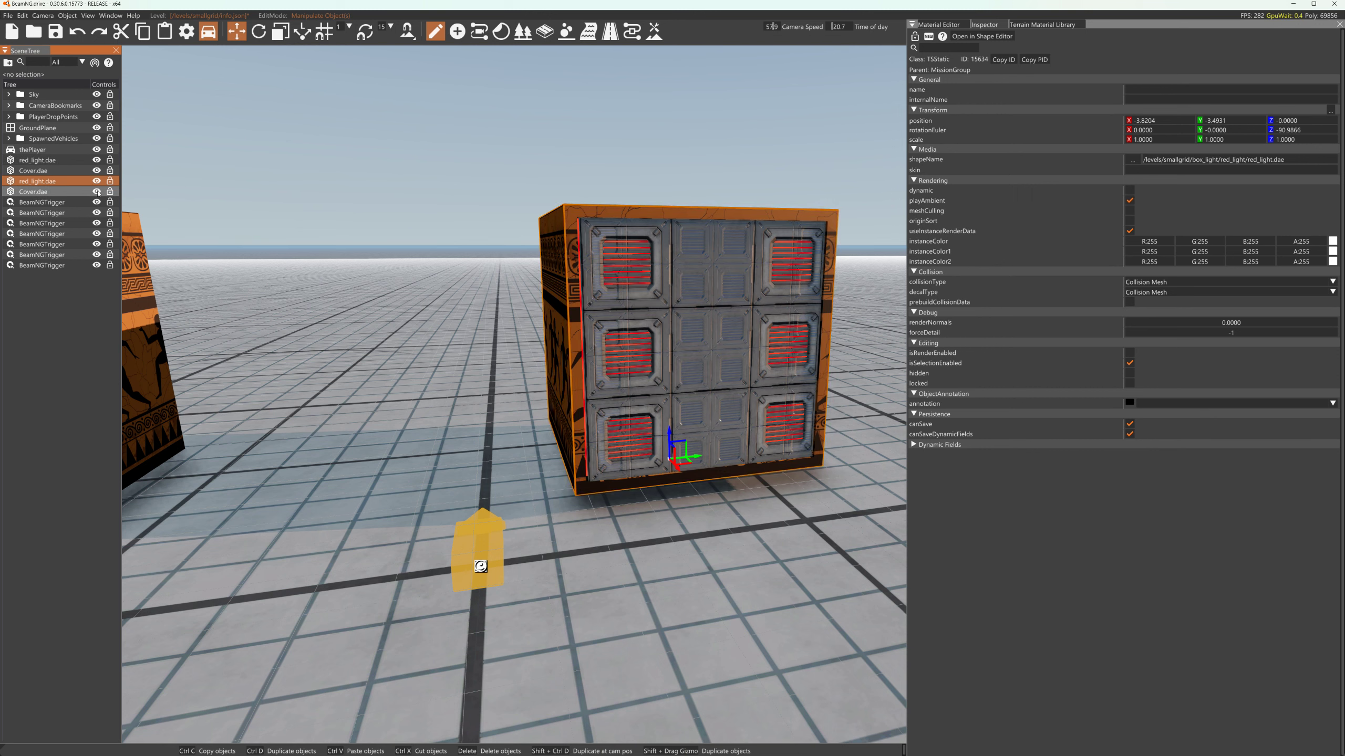
click(96, 192)
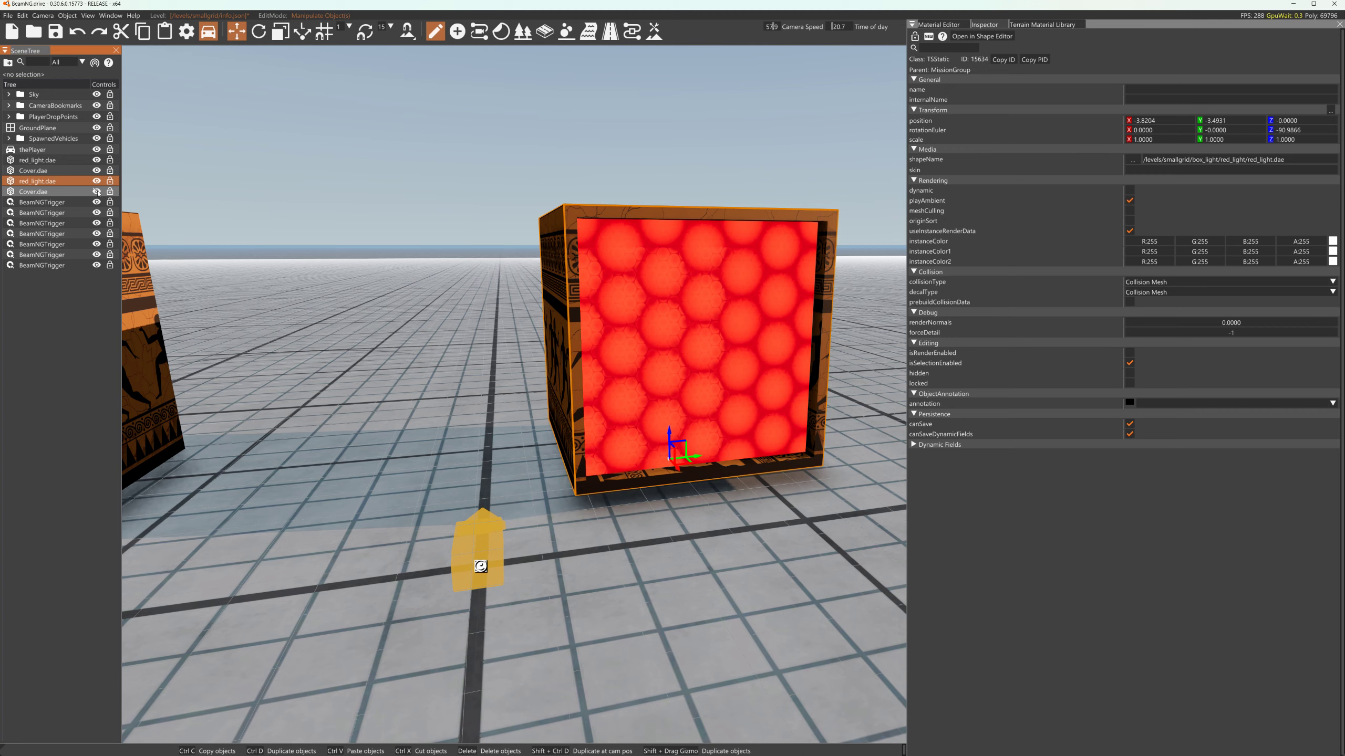
click(96, 192)
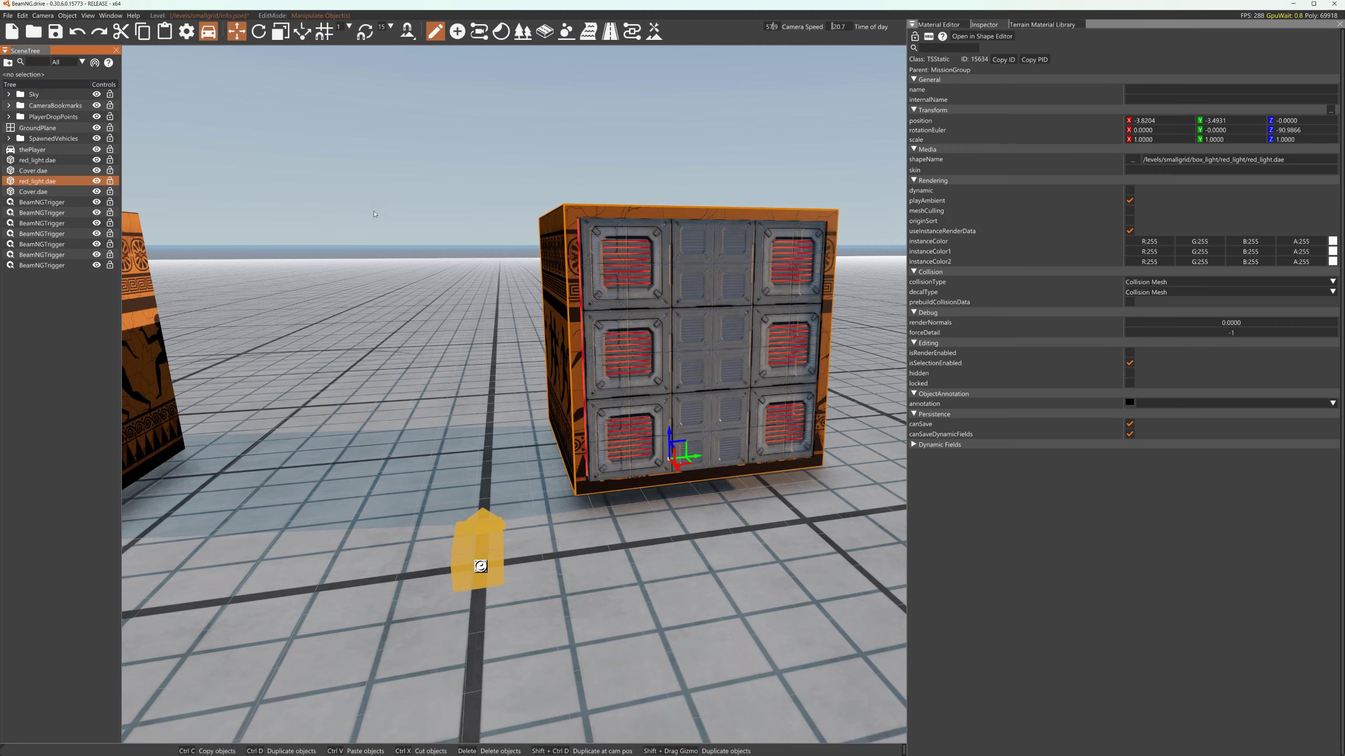
Create one BeamNGTrigger on the ground in front of the light boxes, at about X -1.86, Y 6.95, Z 0
key(s)
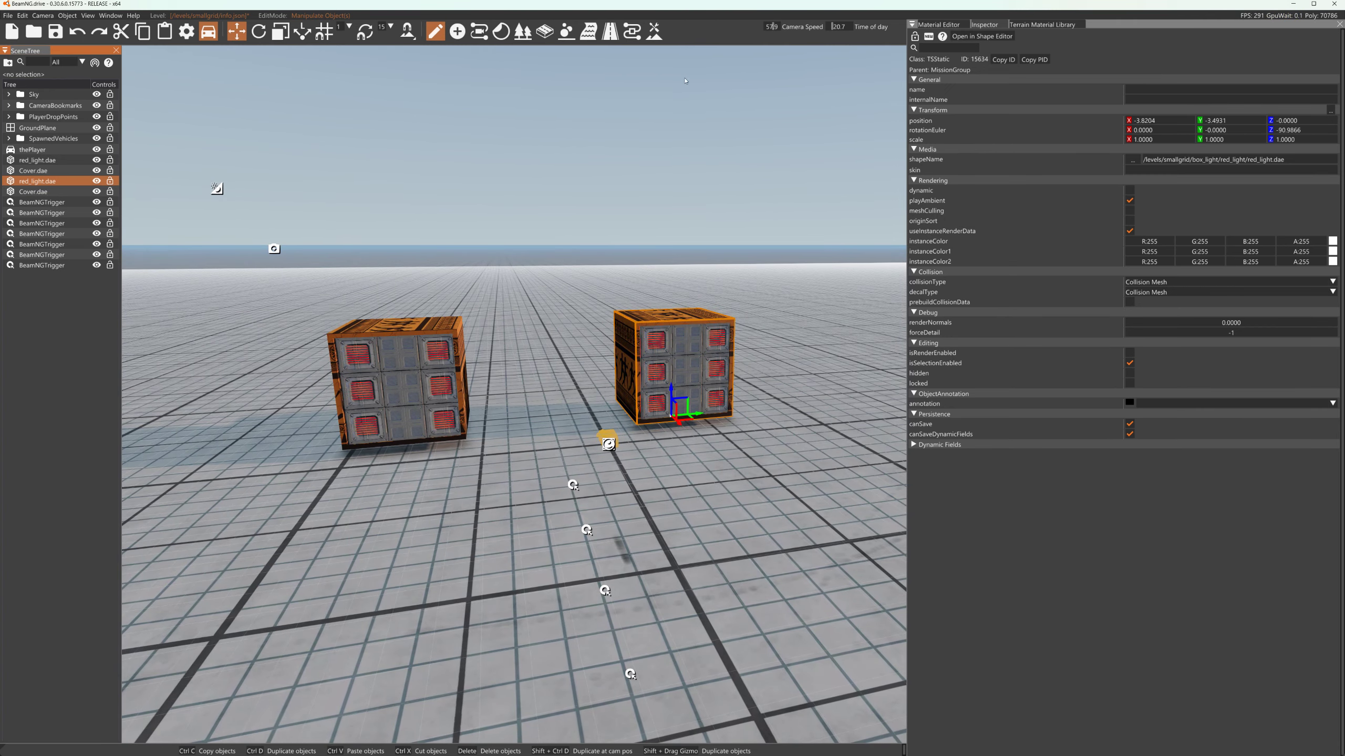
click(653, 35)
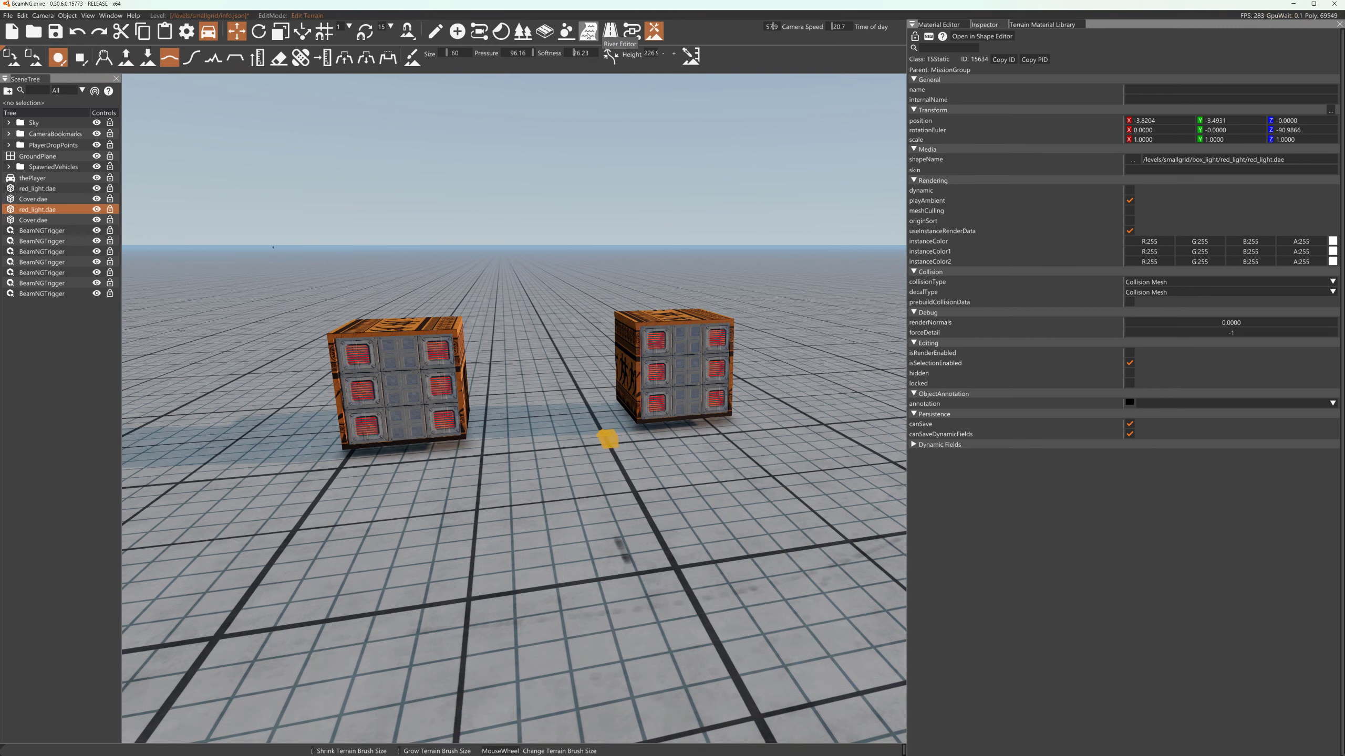
click(458, 32)
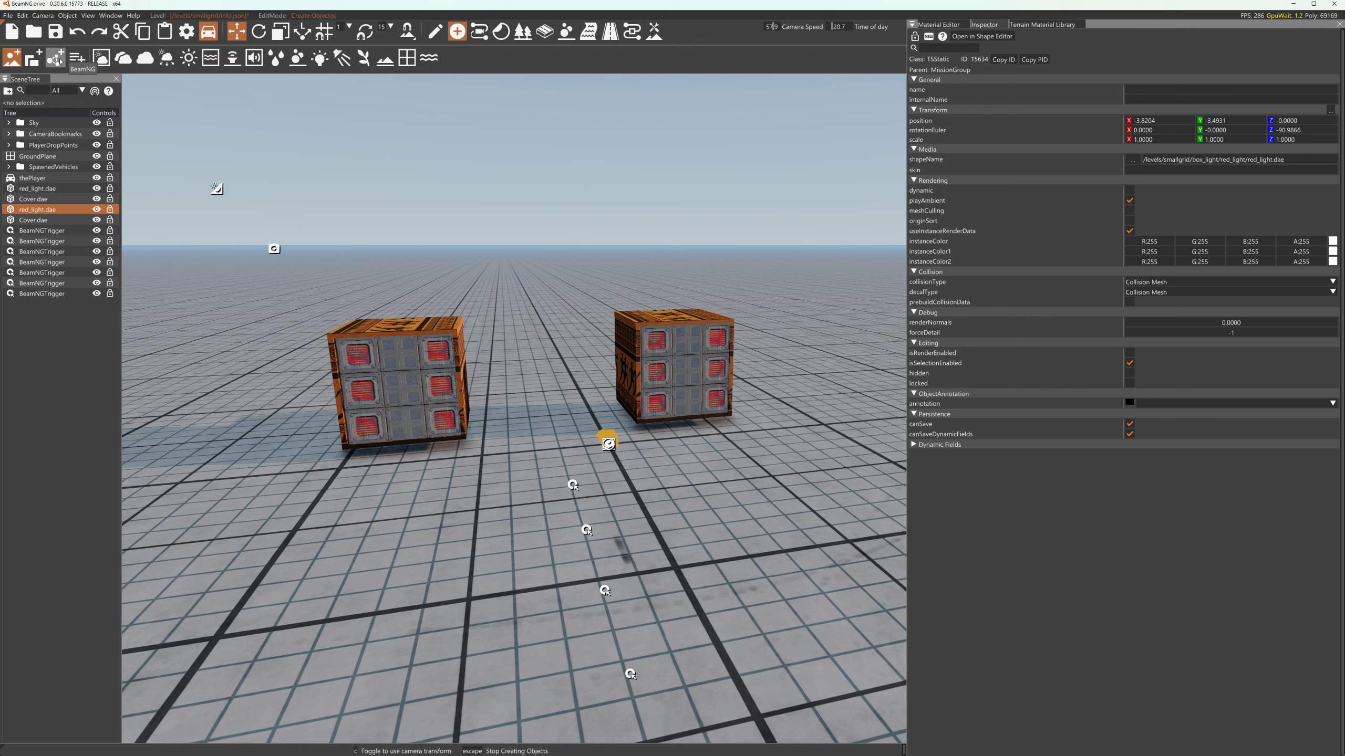
click(56, 58)
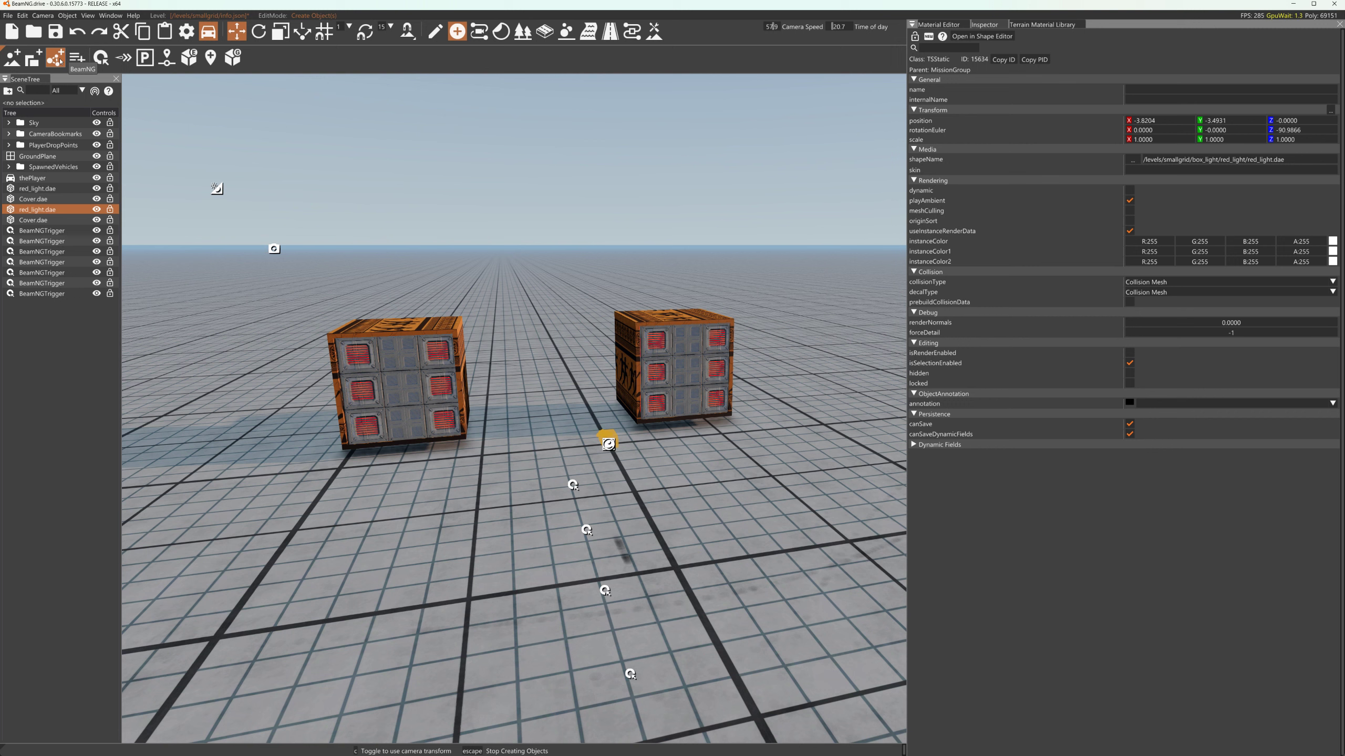
click(102, 58)
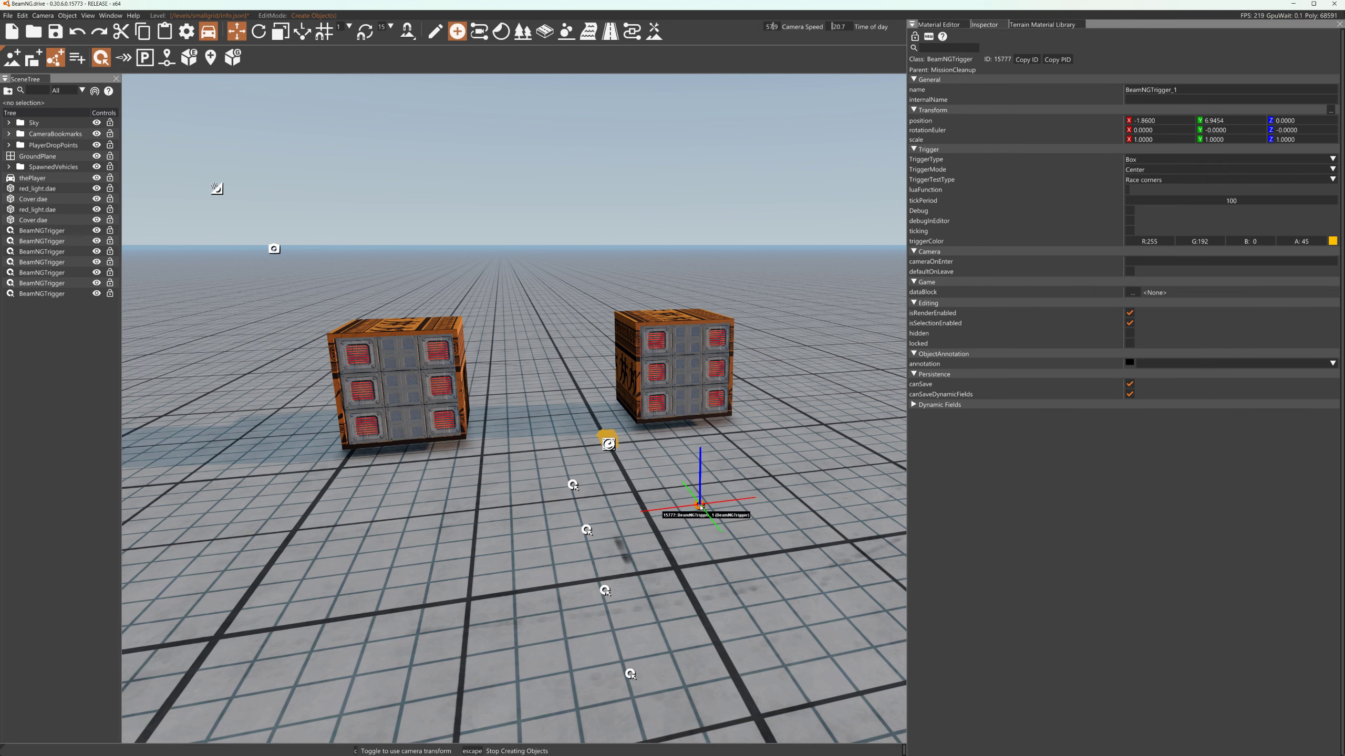
click(699, 506)
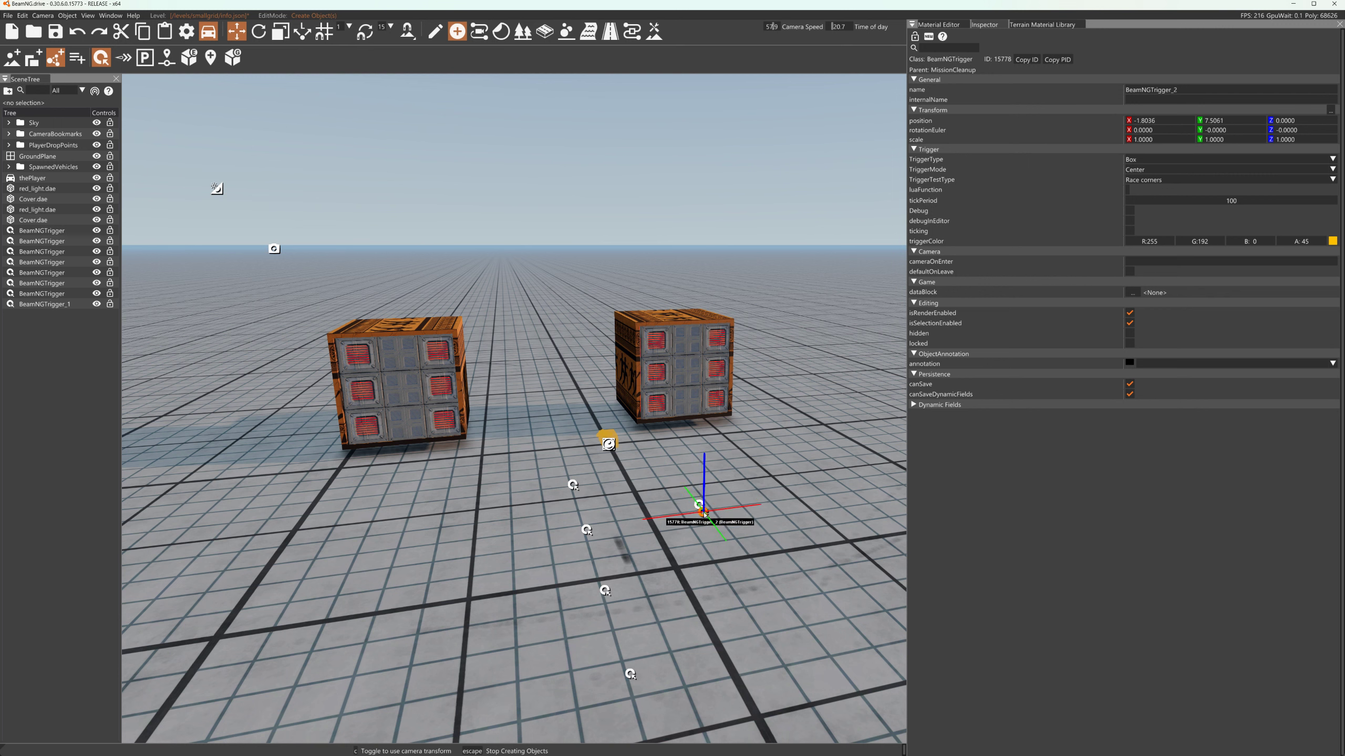
key(Escape)
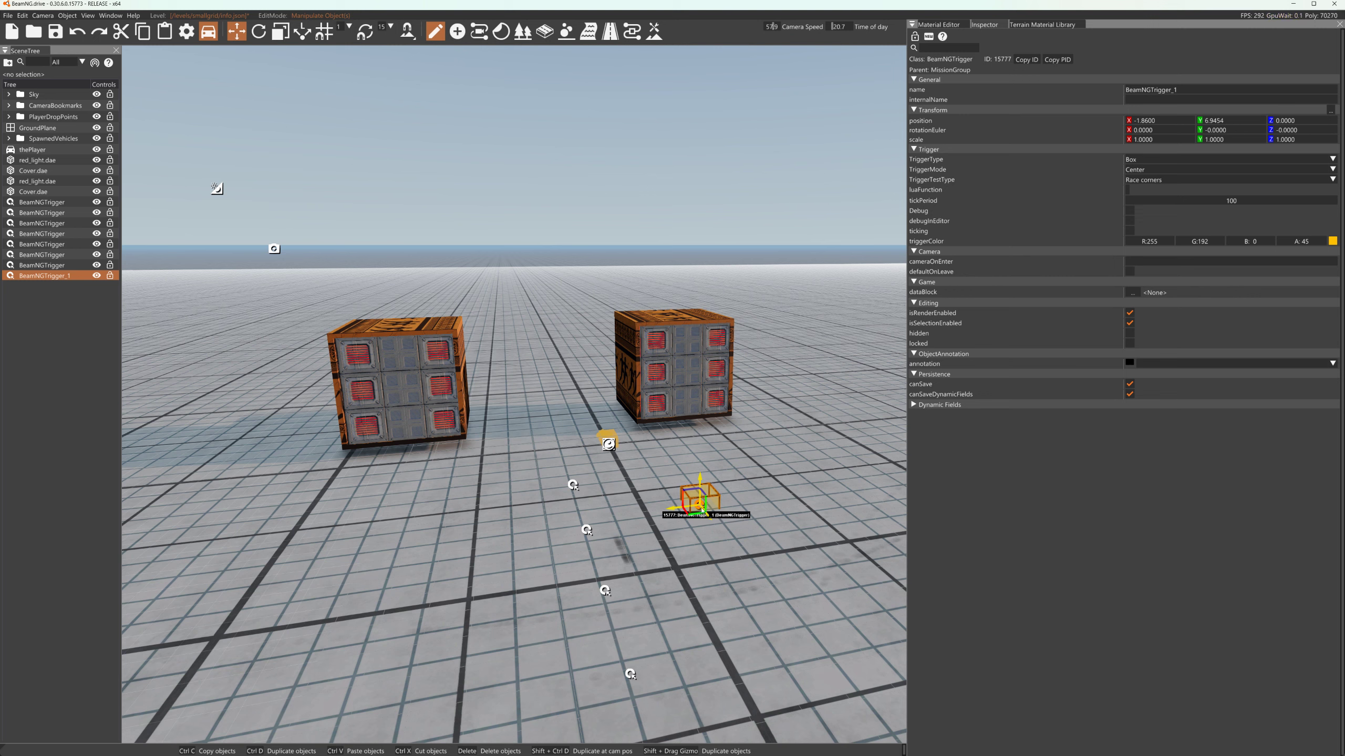
Scale the new trigger uniformly to about 9.67 on all axes
key(3)
drag(700, 507, 776, 357)
right_drag(777, 357, 890, 353)
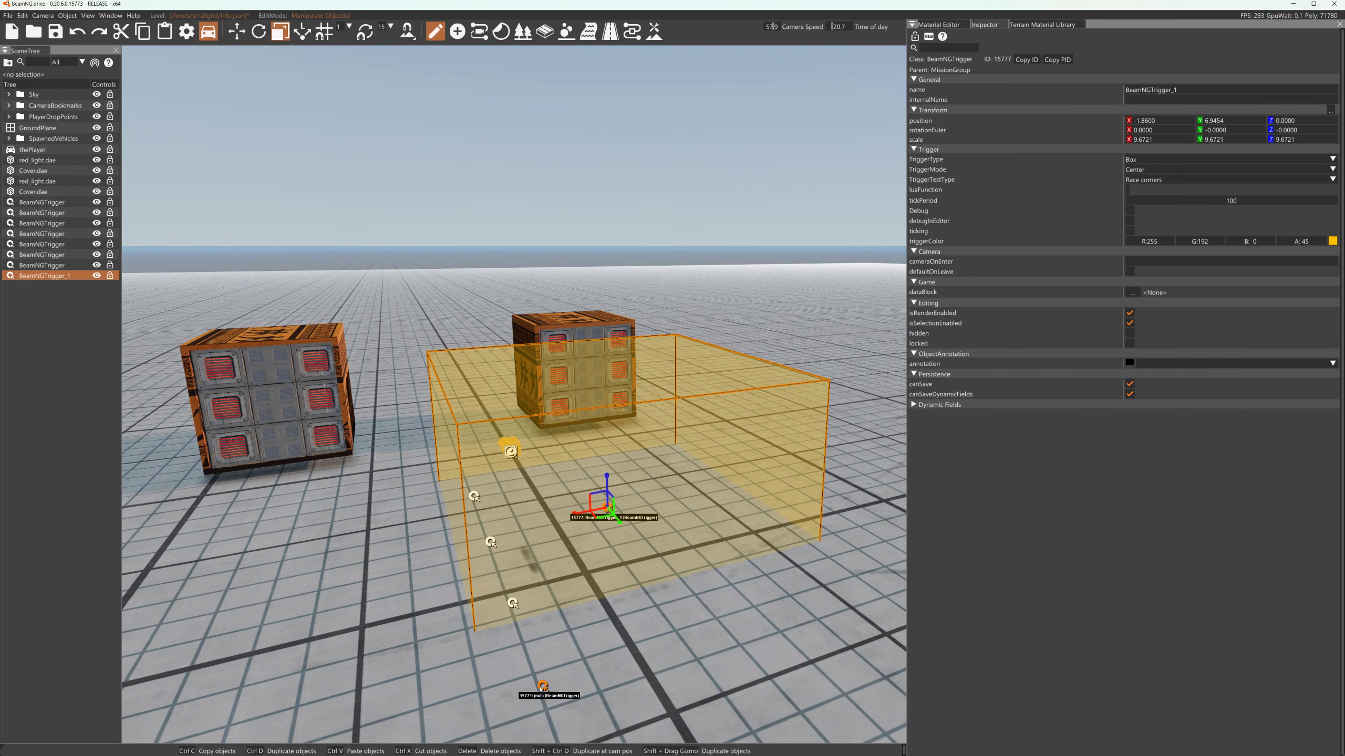
Open the luaFunction script of the existing trigger at Y 14.8496 and enlarge its text editor window for reading
click(542, 687)
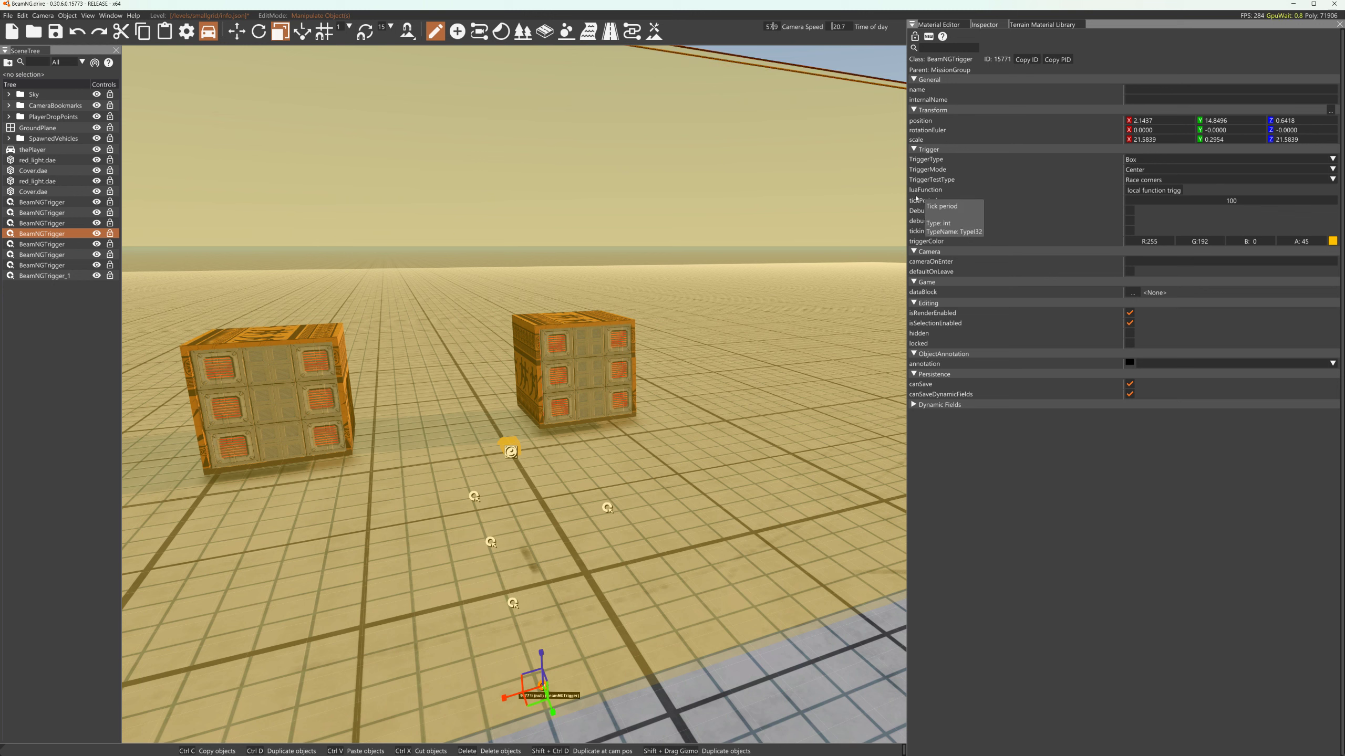
click(1129, 192)
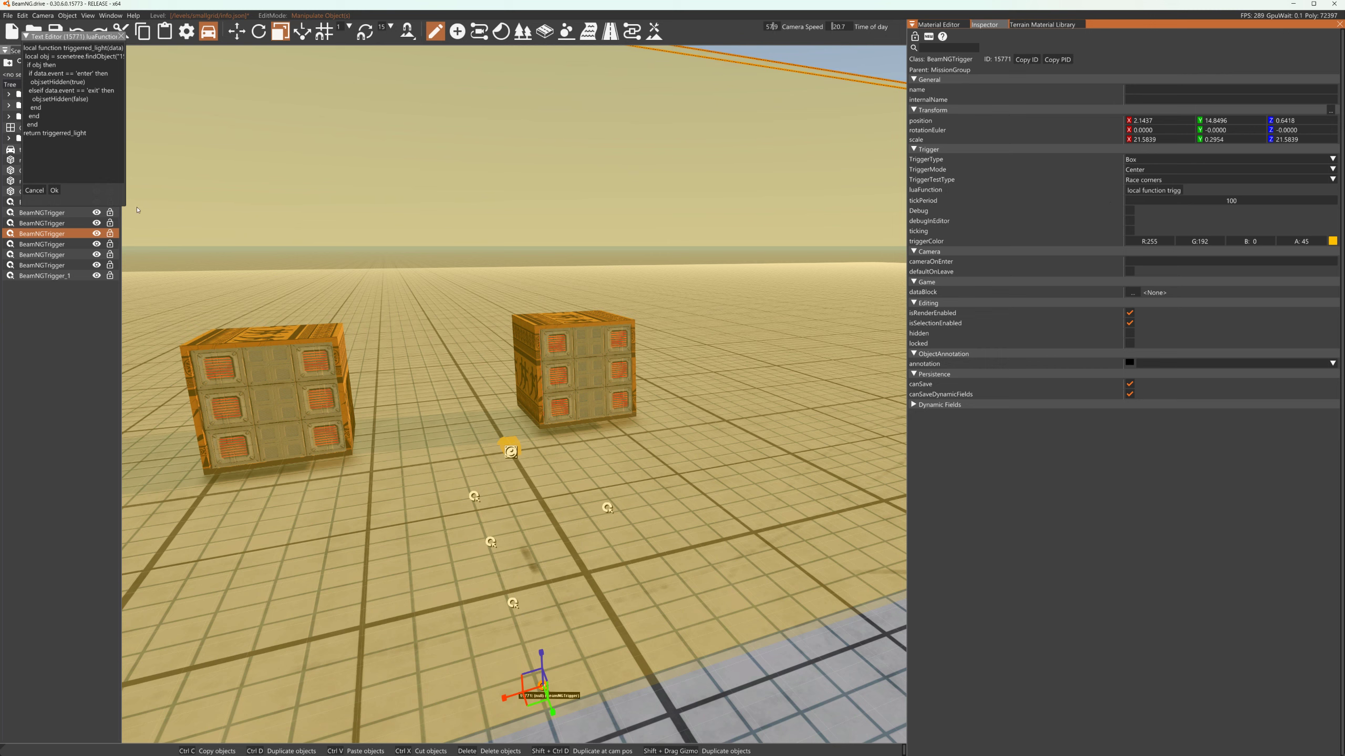
drag(124, 203, 320, 318)
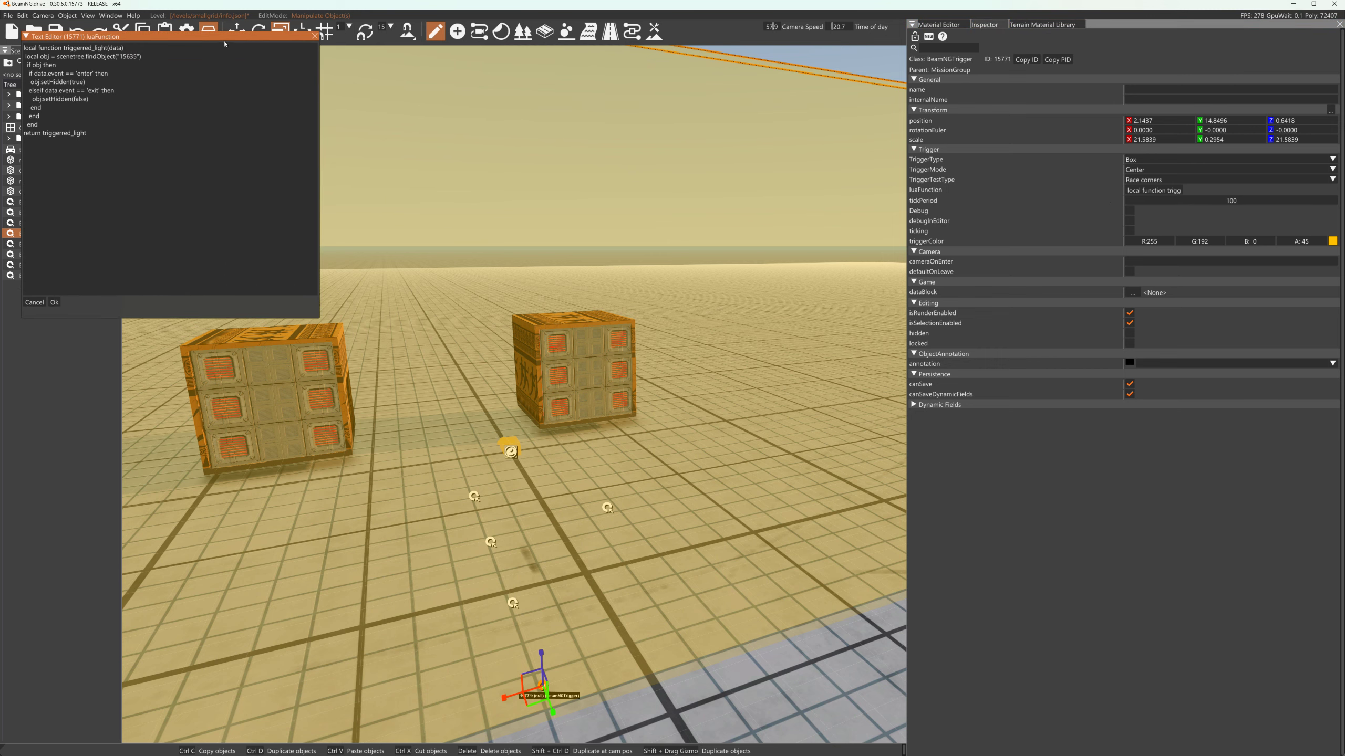
Copy the second Cover.dae's object ID and paste it as the findObject argument in the open luaFunction script
drag(224, 44, 432, 264)
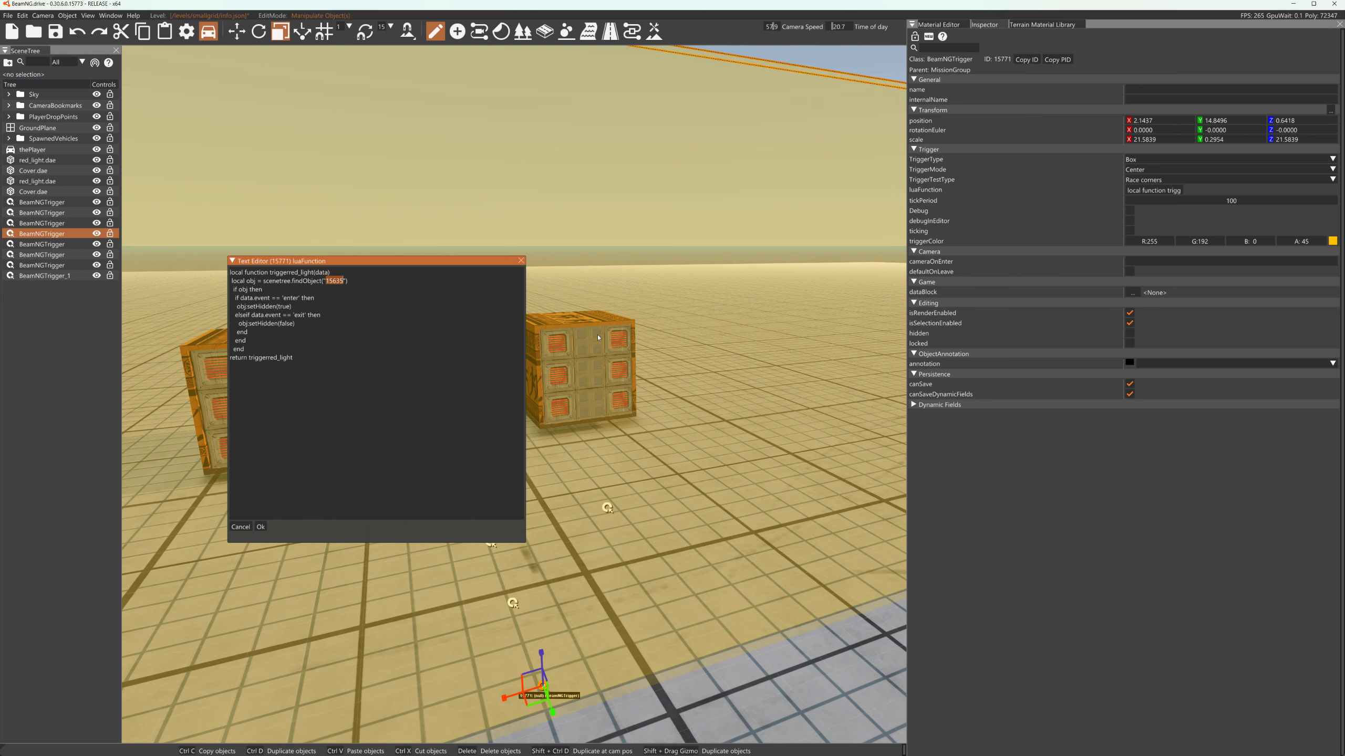
click(32, 192)
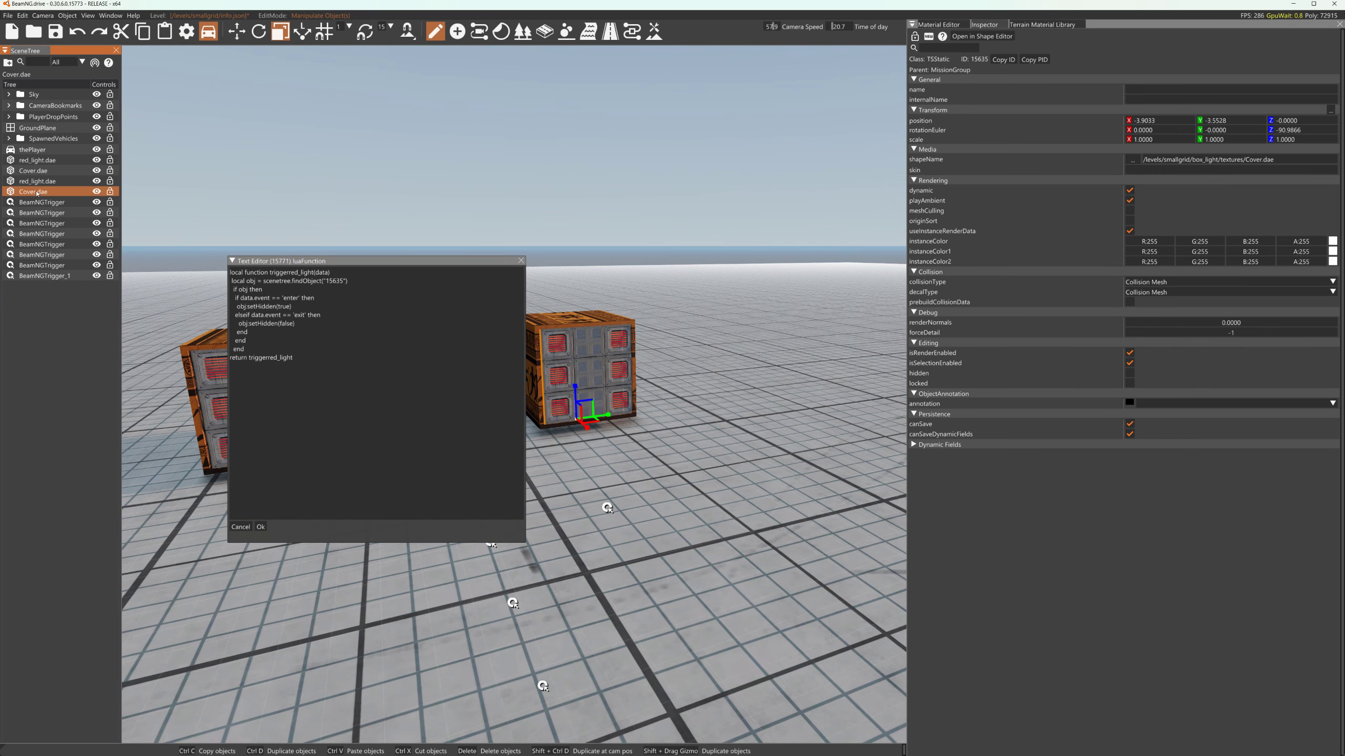
click(1004, 62)
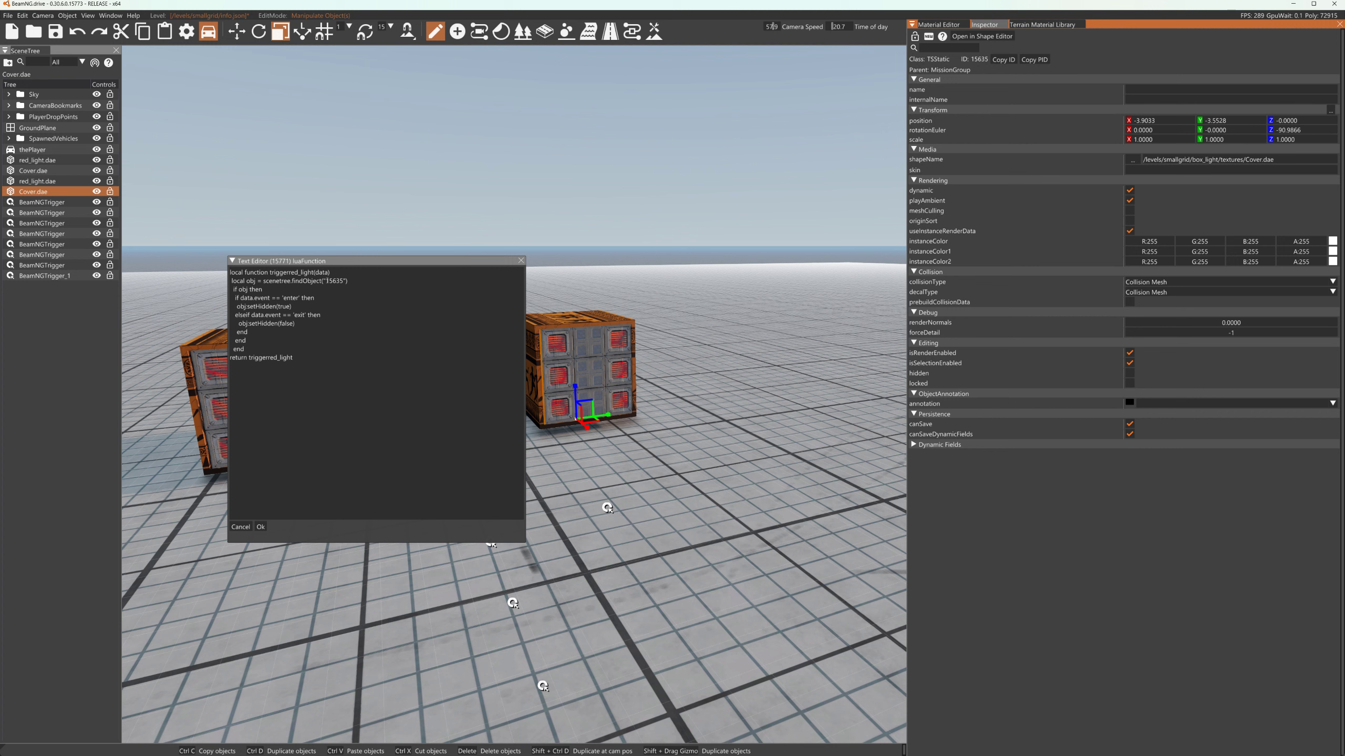
drag(327, 281, 343, 282)
key(ctrl+c)
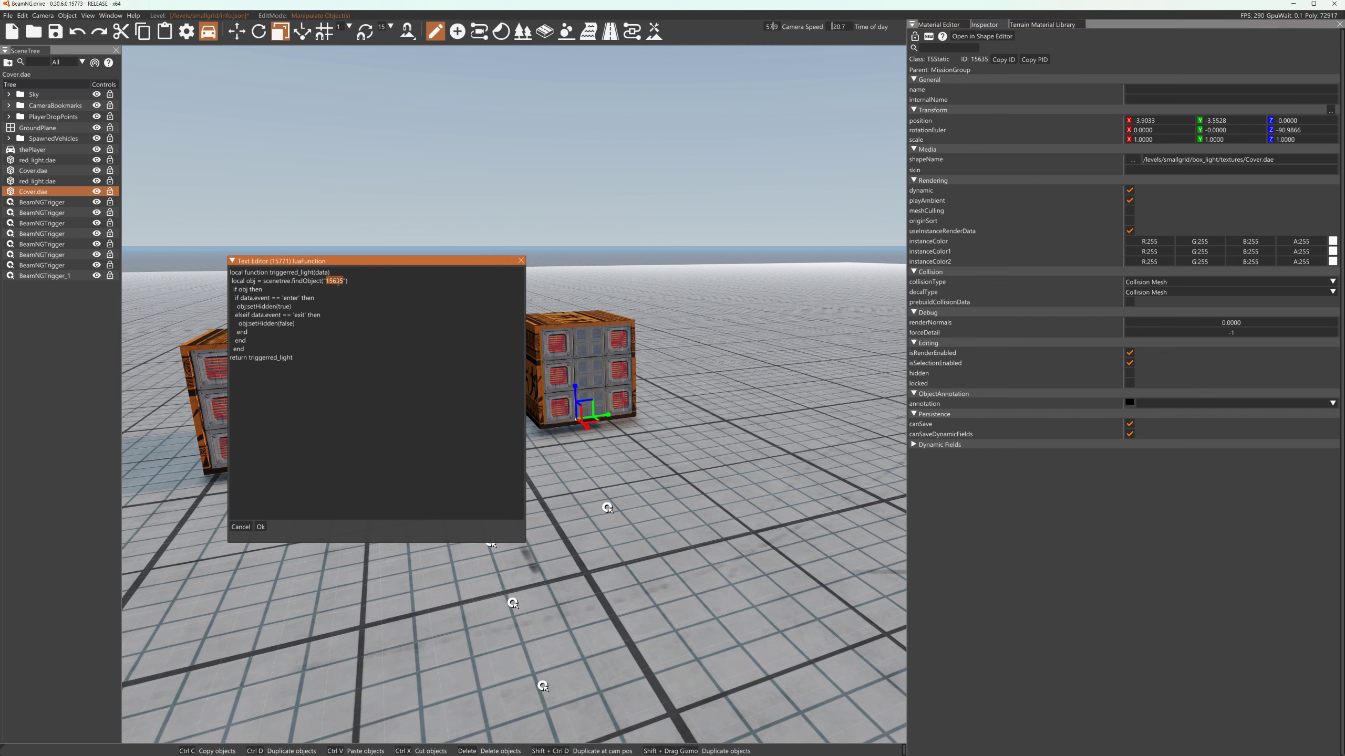
text(Cover)
drag(326, 281, 343, 282)
key(ctrl+v)
Examine the script's triggerred_light(data) function line and its scenetree.findObject line piece by piece
drag(230, 272, 331, 272)
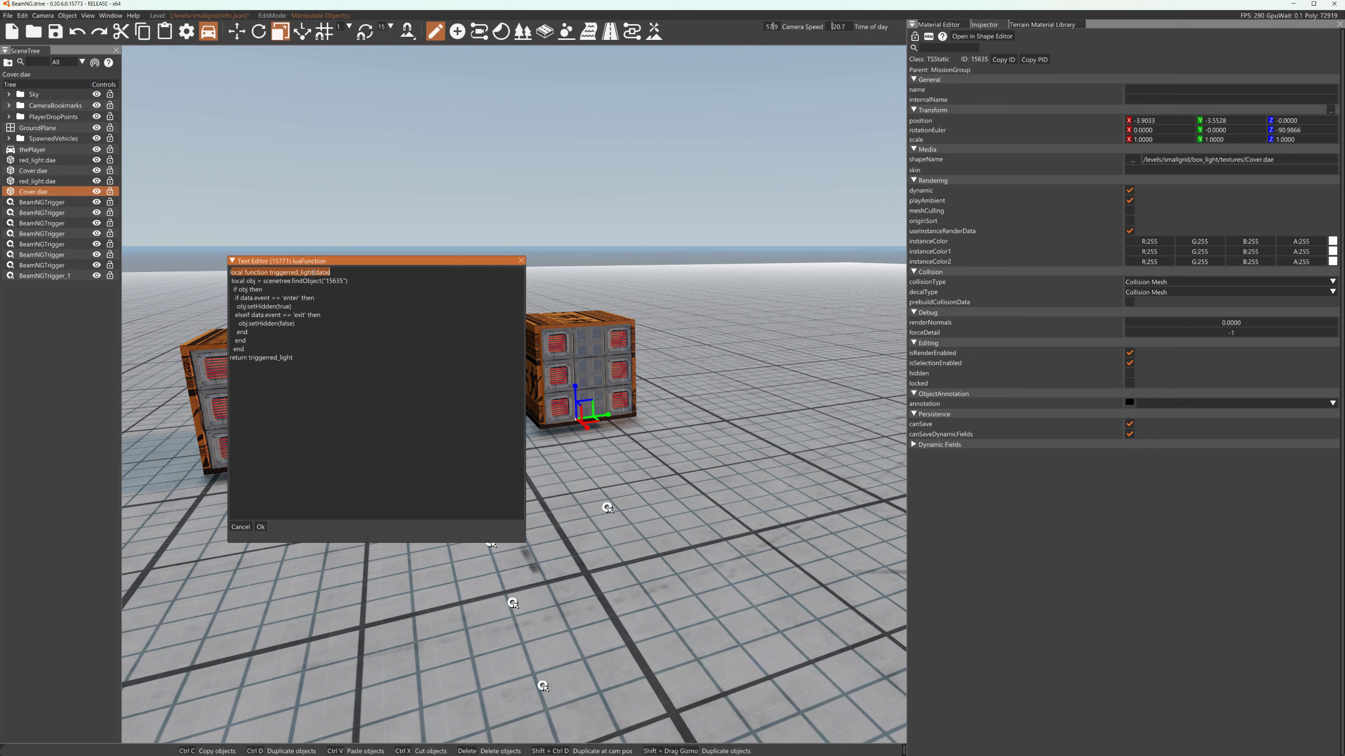
click(314, 272)
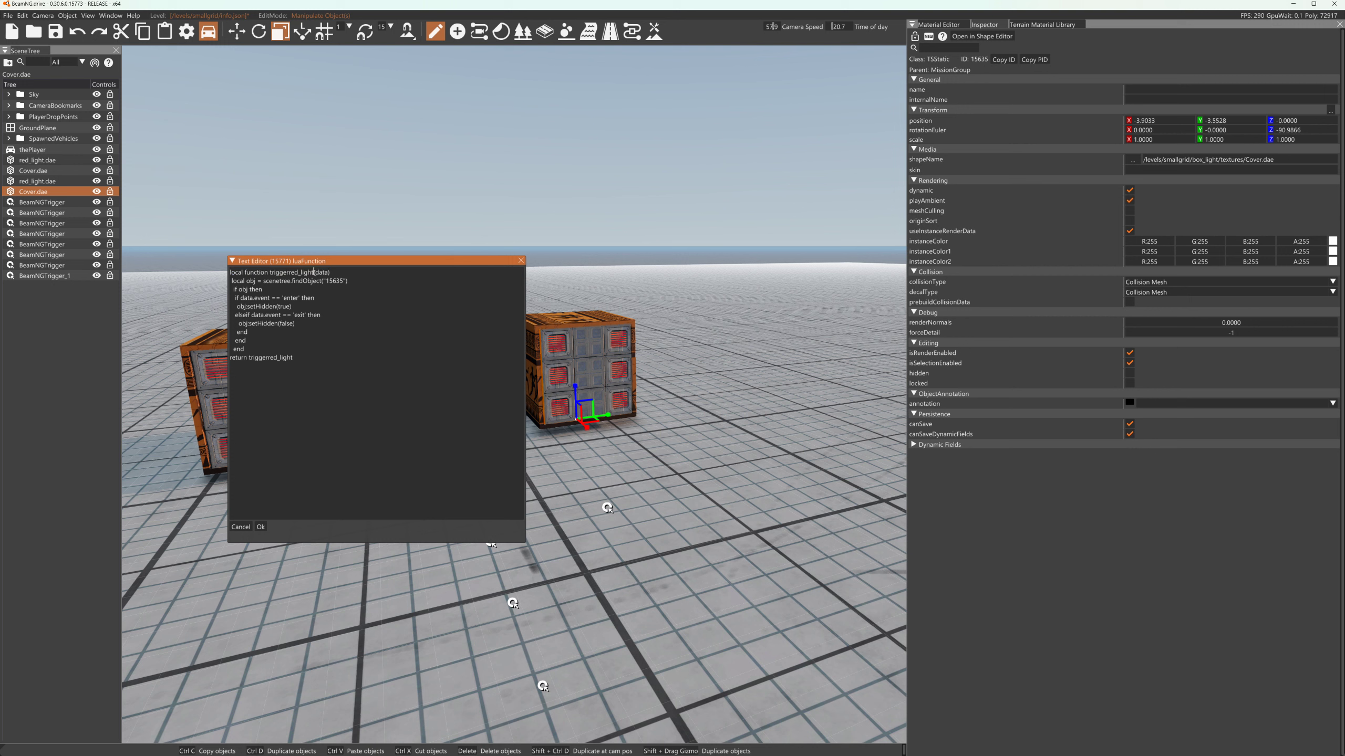
drag(329, 272, 316, 272)
drag(233, 281, 254, 281)
drag(264, 281, 317, 281)
click(338, 272)
drag(243, 281, 320, 280)
click(351, 283)
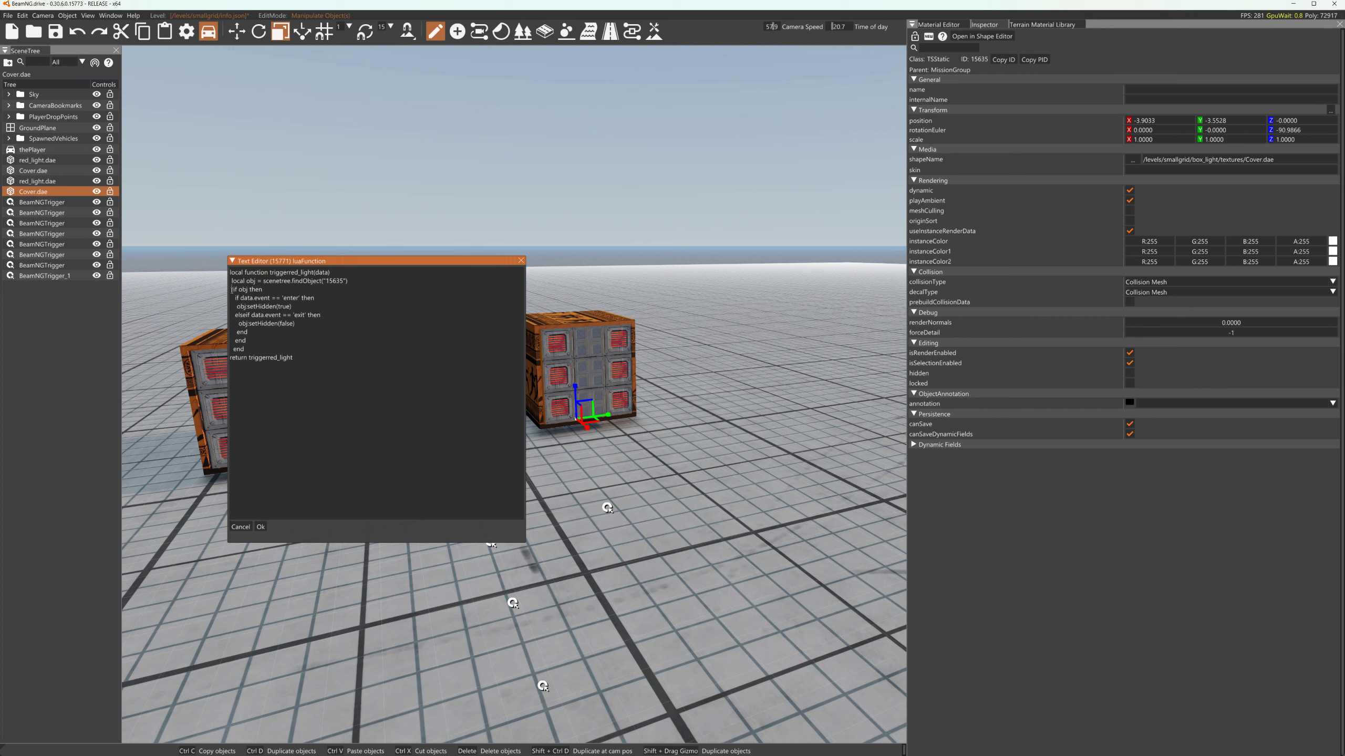
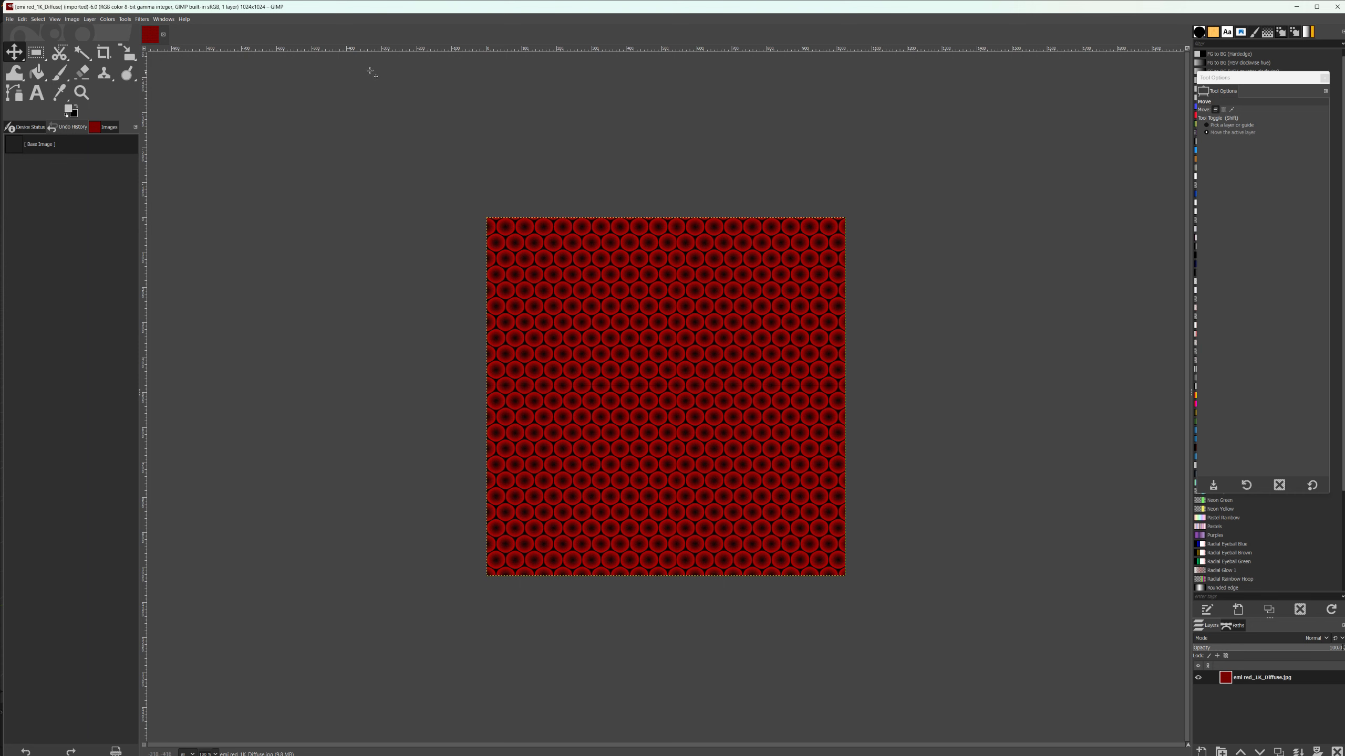
Switch to GIMP and duplicate the emi red_1K_Diffuse.jpg texture layer
key(shift+d)
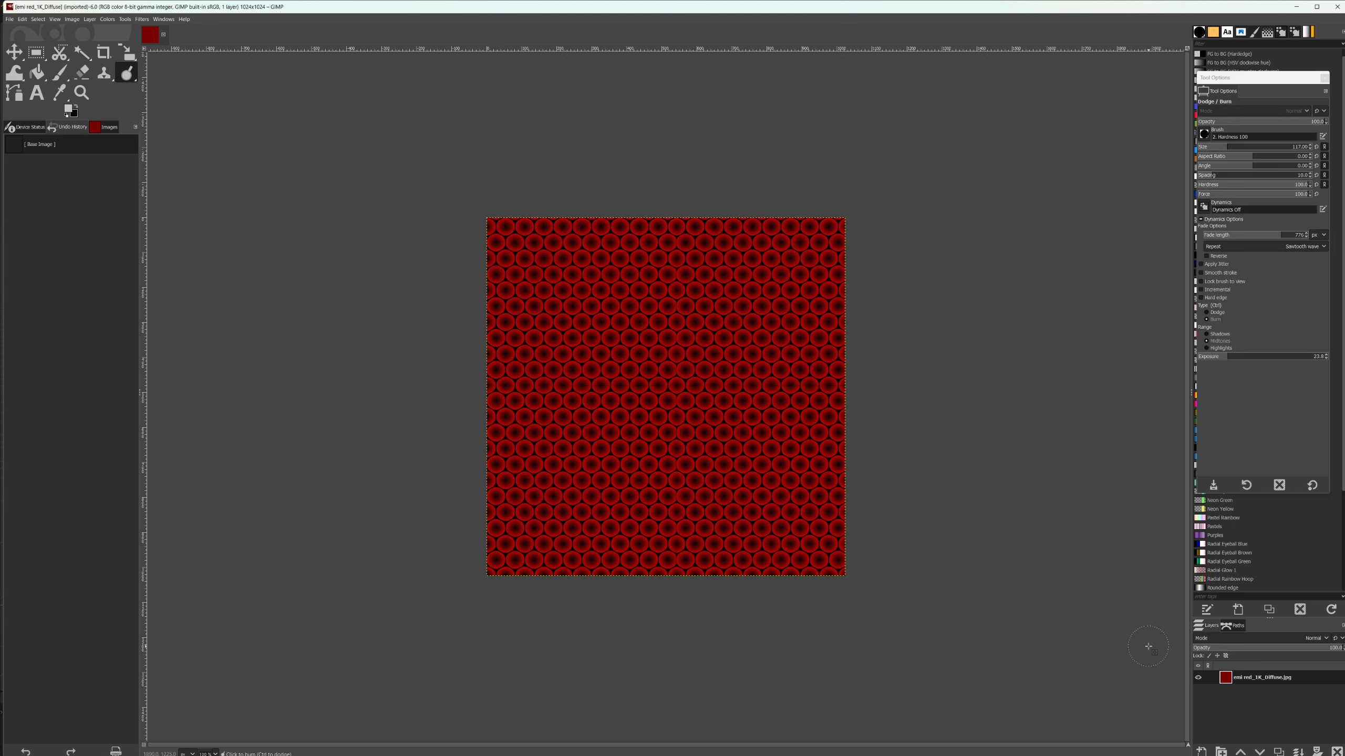
right_click(1263, 677)
click(1281, 480)
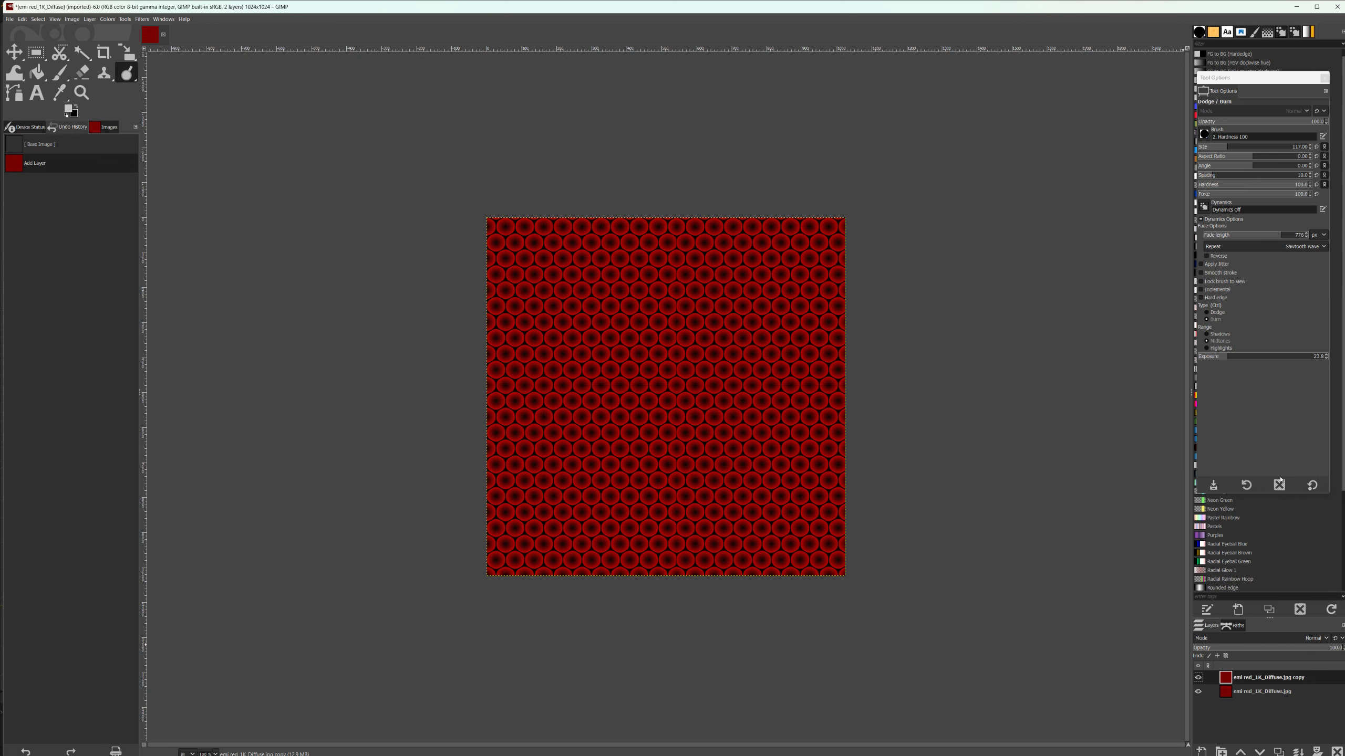
Resize the image canvas to 4096 px wide, keeping the height at 1024 px
click(102, 19)
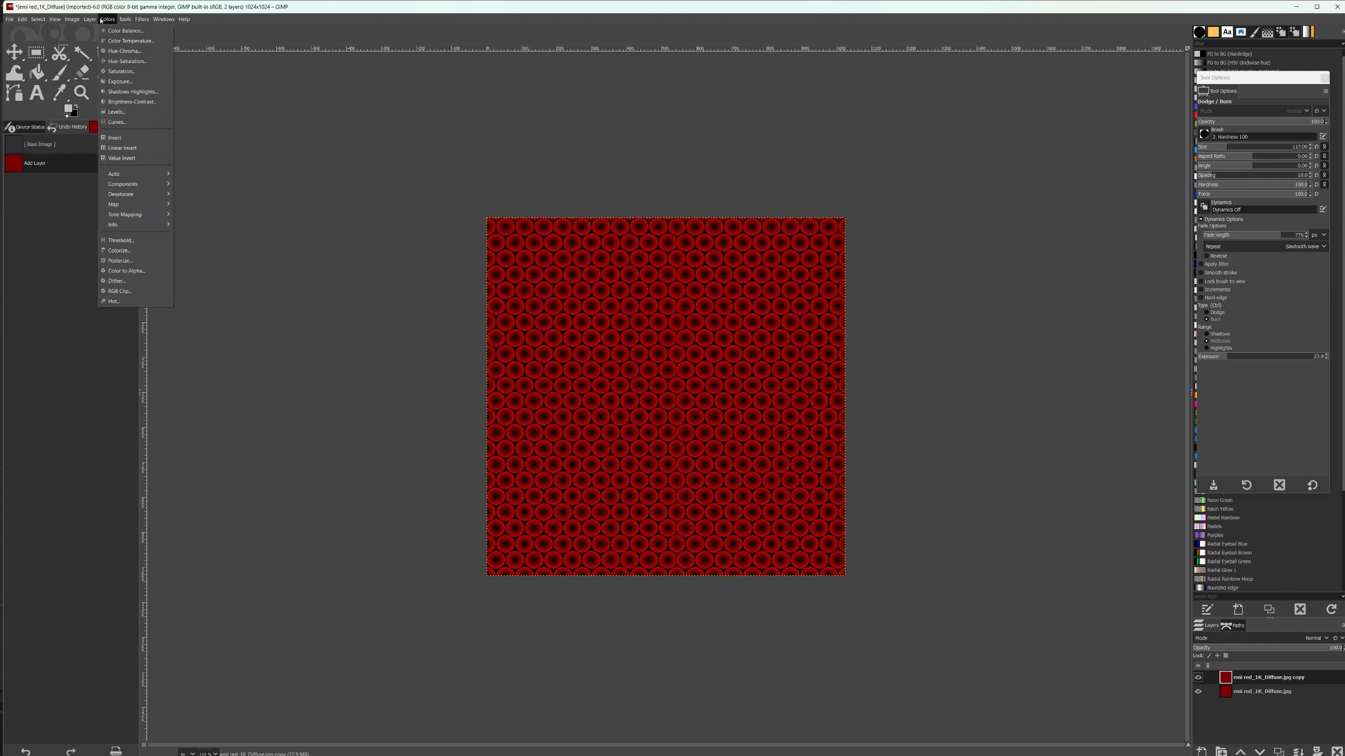
mouse_move(90, 19)
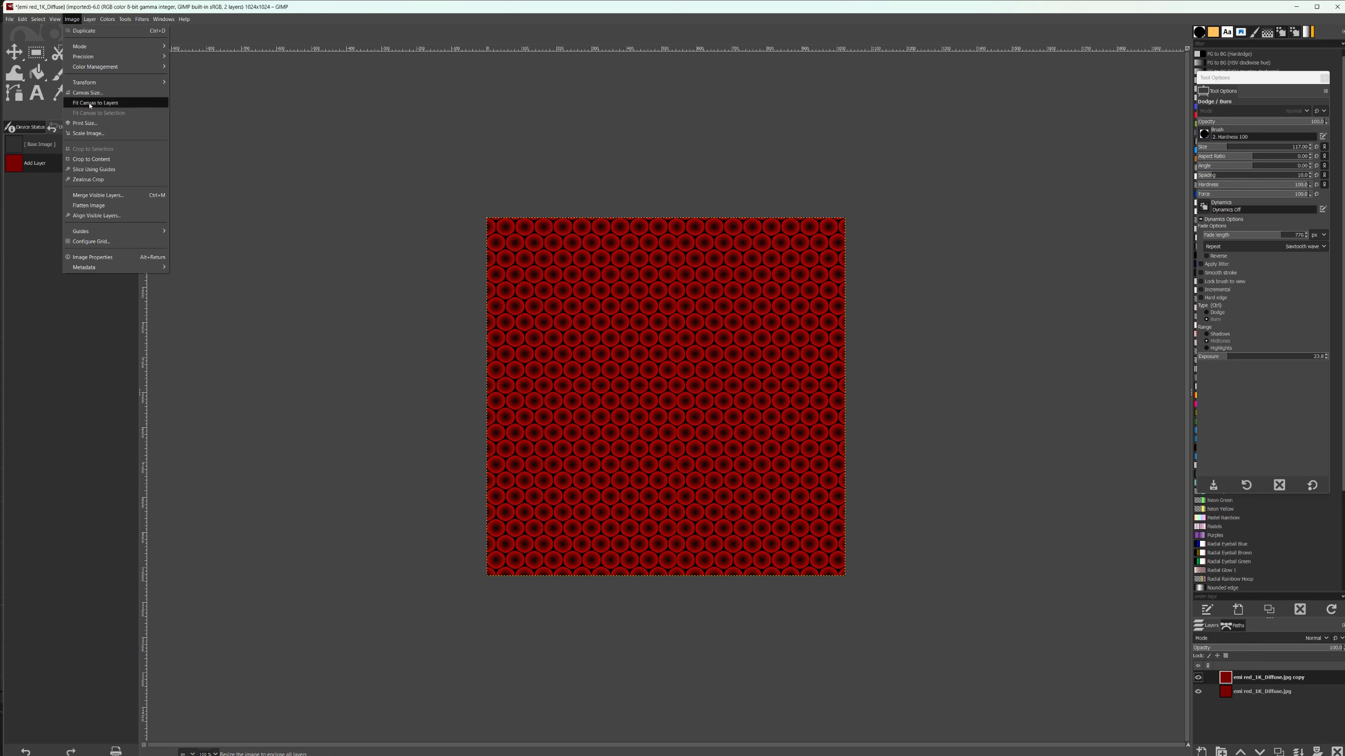
click(87, 92)
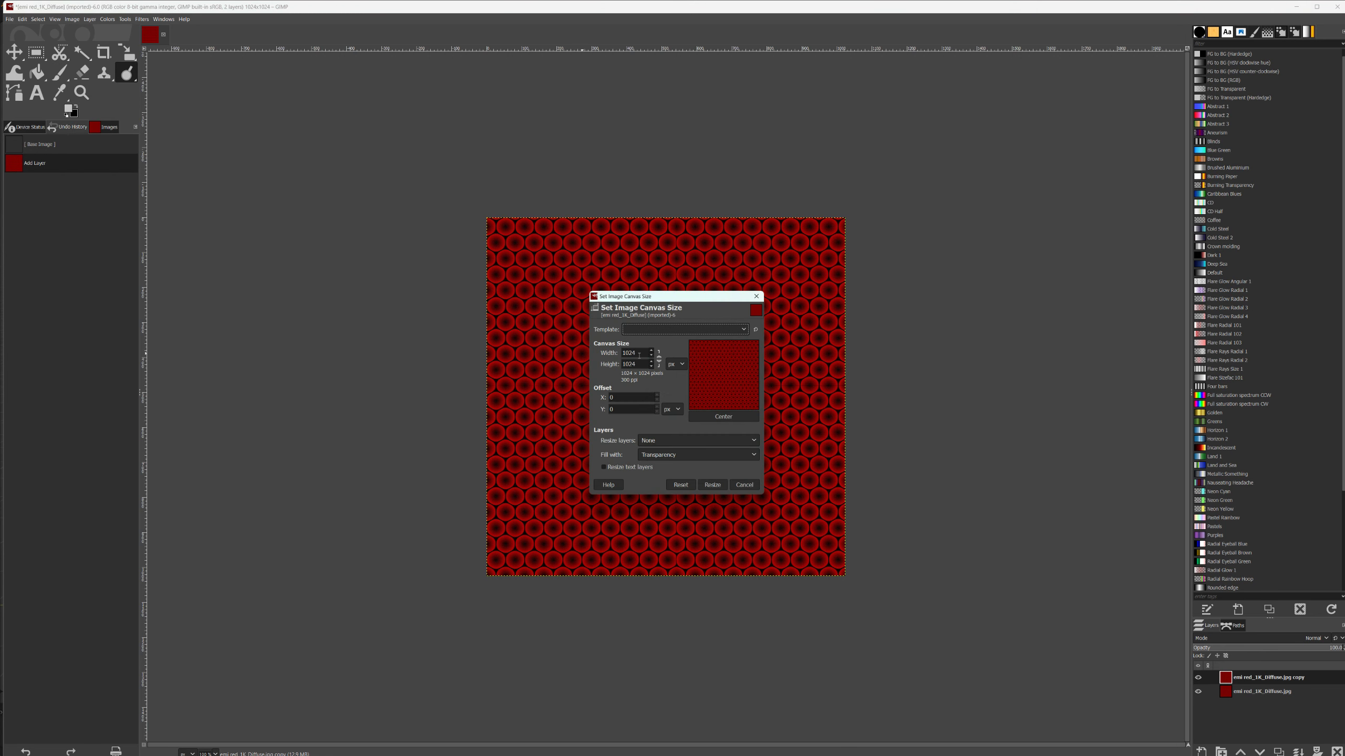
click(639, 354)
key(ctrl+a)
key(BackSpace)
click(711, 484)
Move the duplicated layer into the second tile position, flush against the original tile's edge
middle_drag(836, 145, 606, 156)
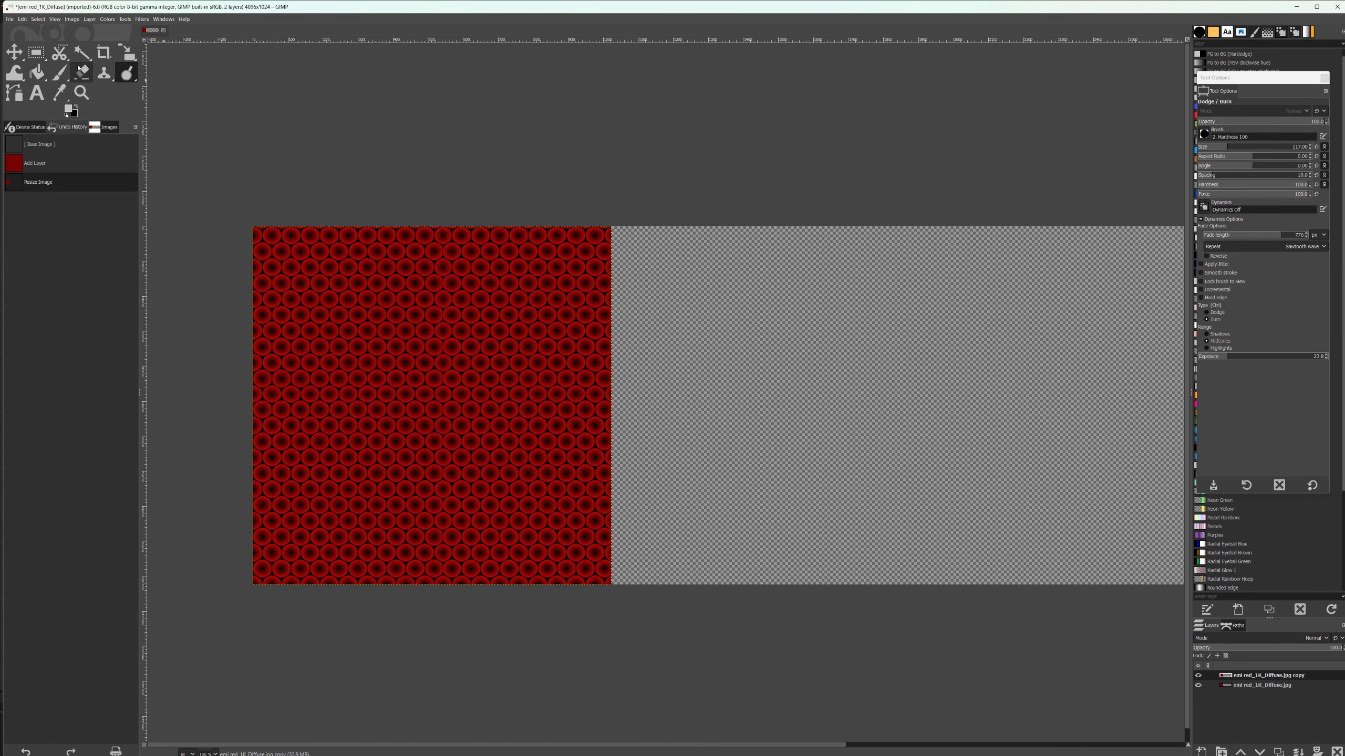
click(14, 51)
drag(474, 298, 825, 297)
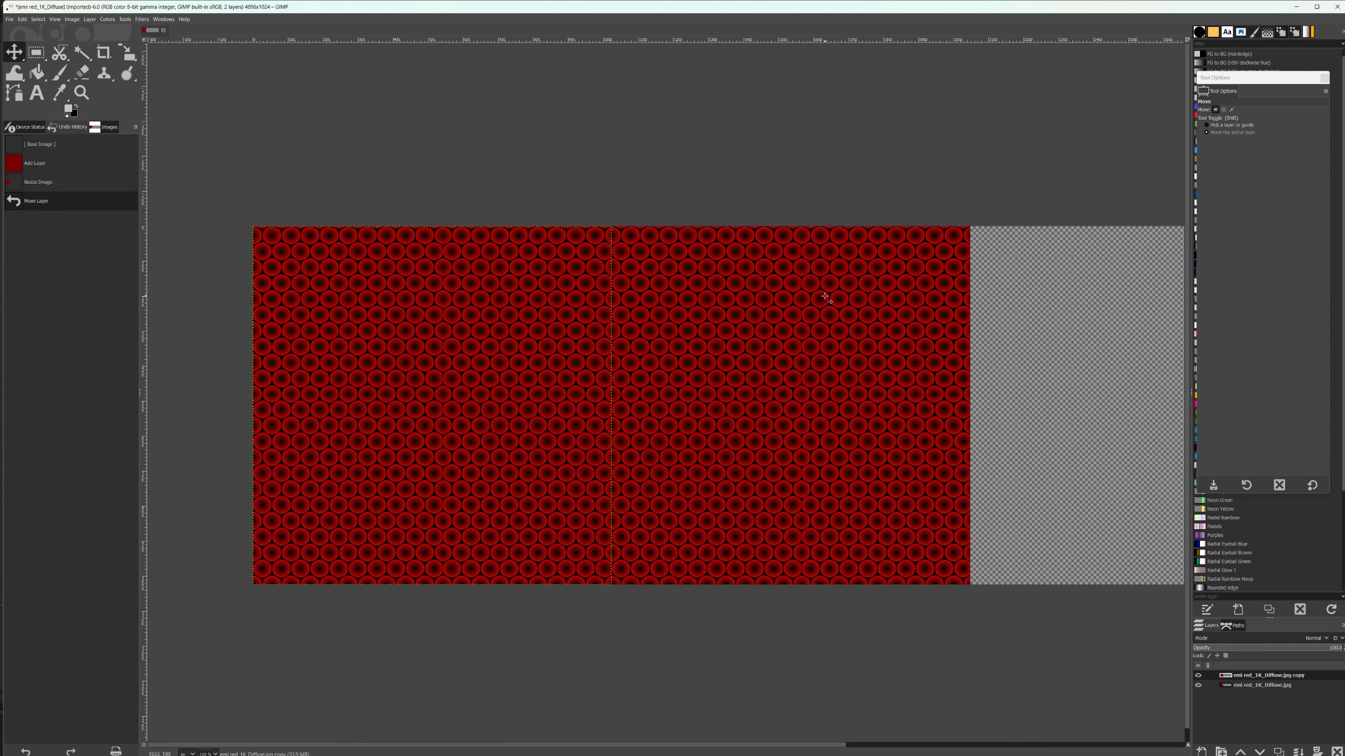
Duplicate the second tile's layer and move the new copy into the third tile position
right_click(1241, 675)
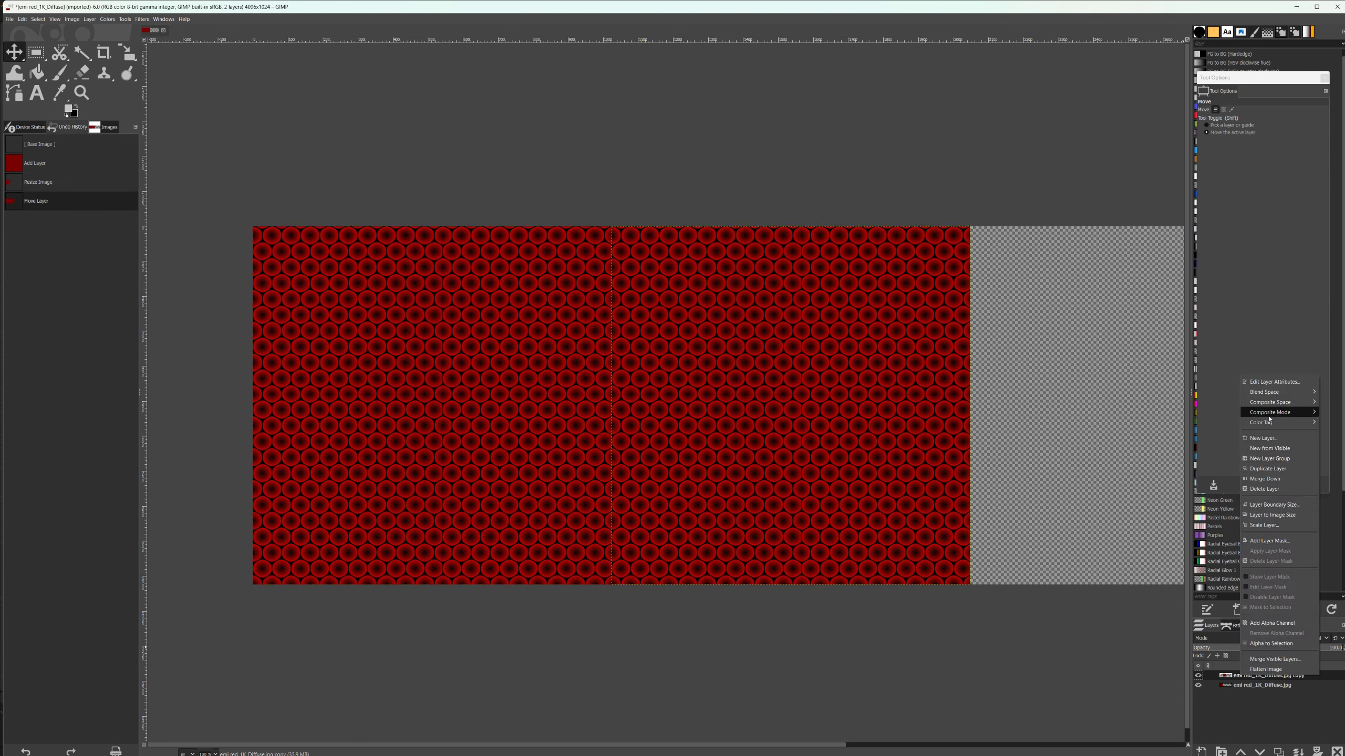
click(1267, 471)
middle_drag(1013, 646, 678, 705)
drag(477, 482, 834, 482)
Duplicate the third tile's layer and move the new copy into the fourth position to fill the canvas
middle_drag(935, 696, 613, 630)
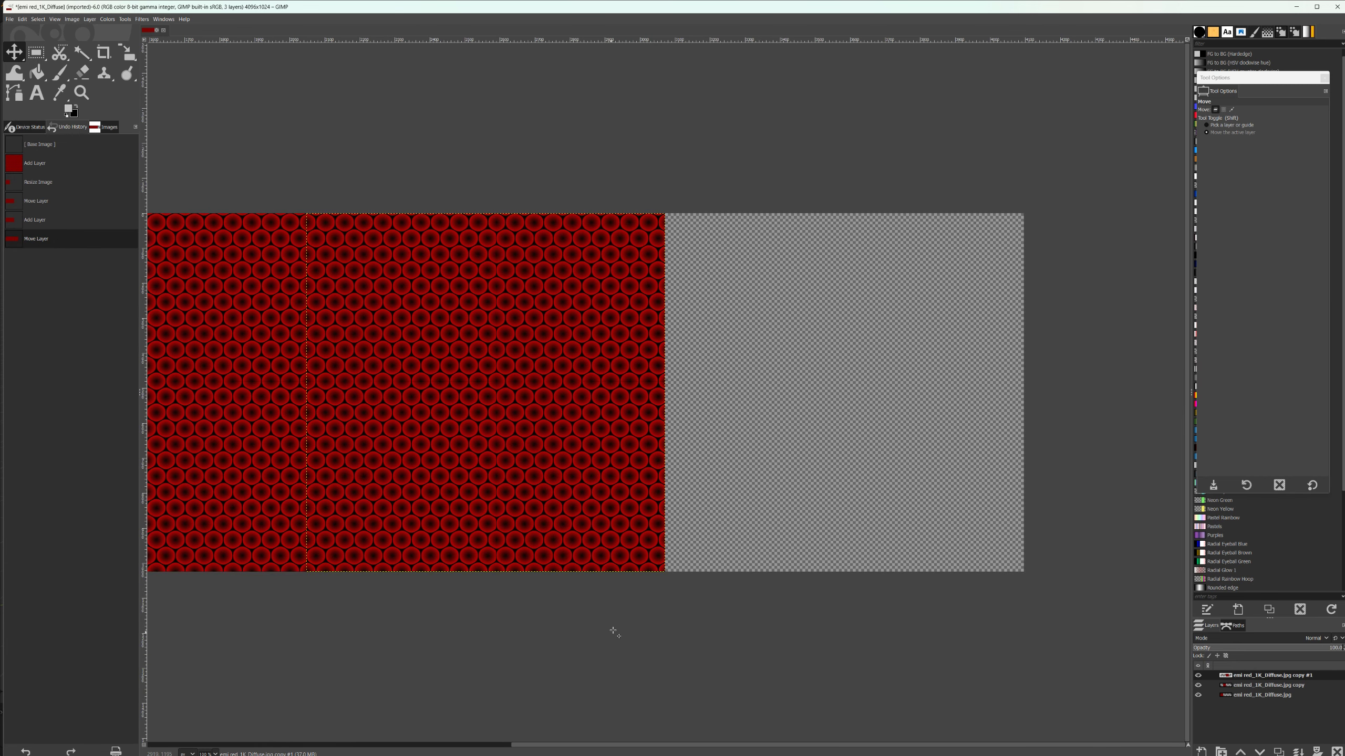
right_click(1240, 673)
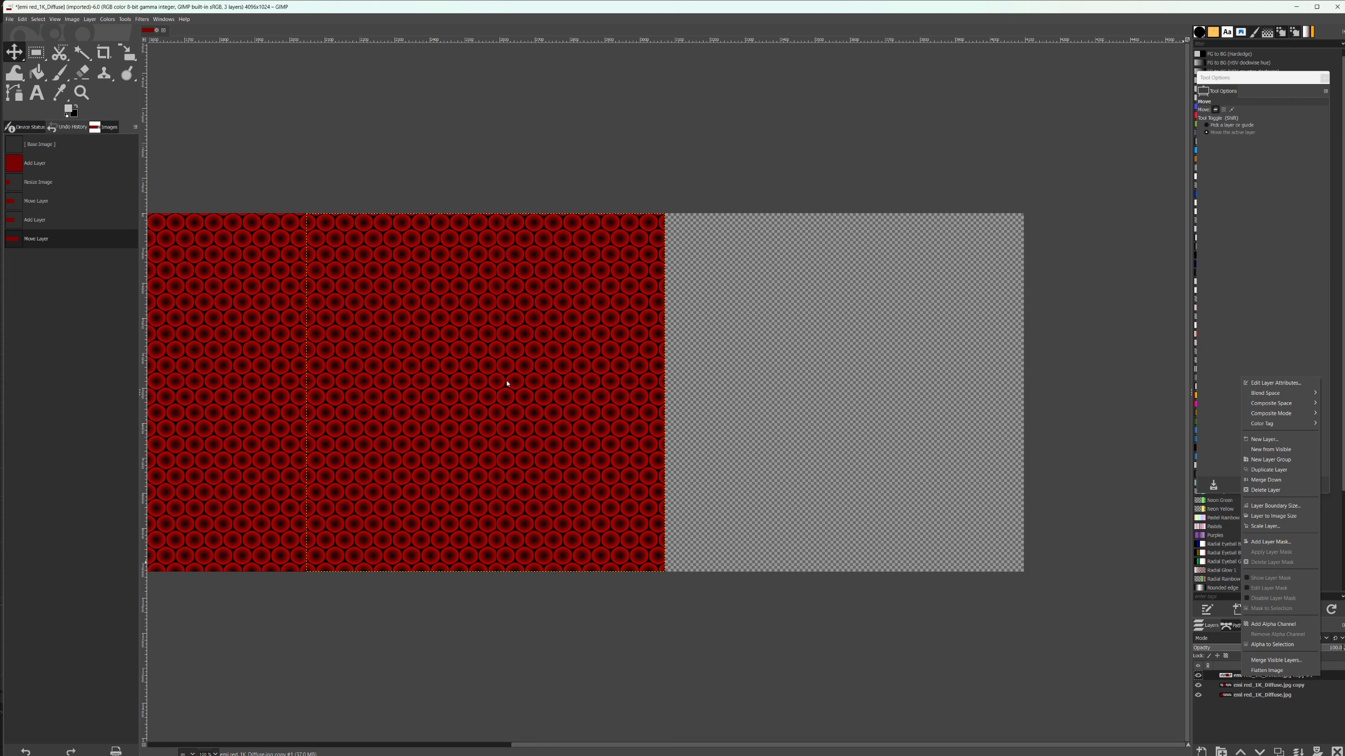
click(832, 388)
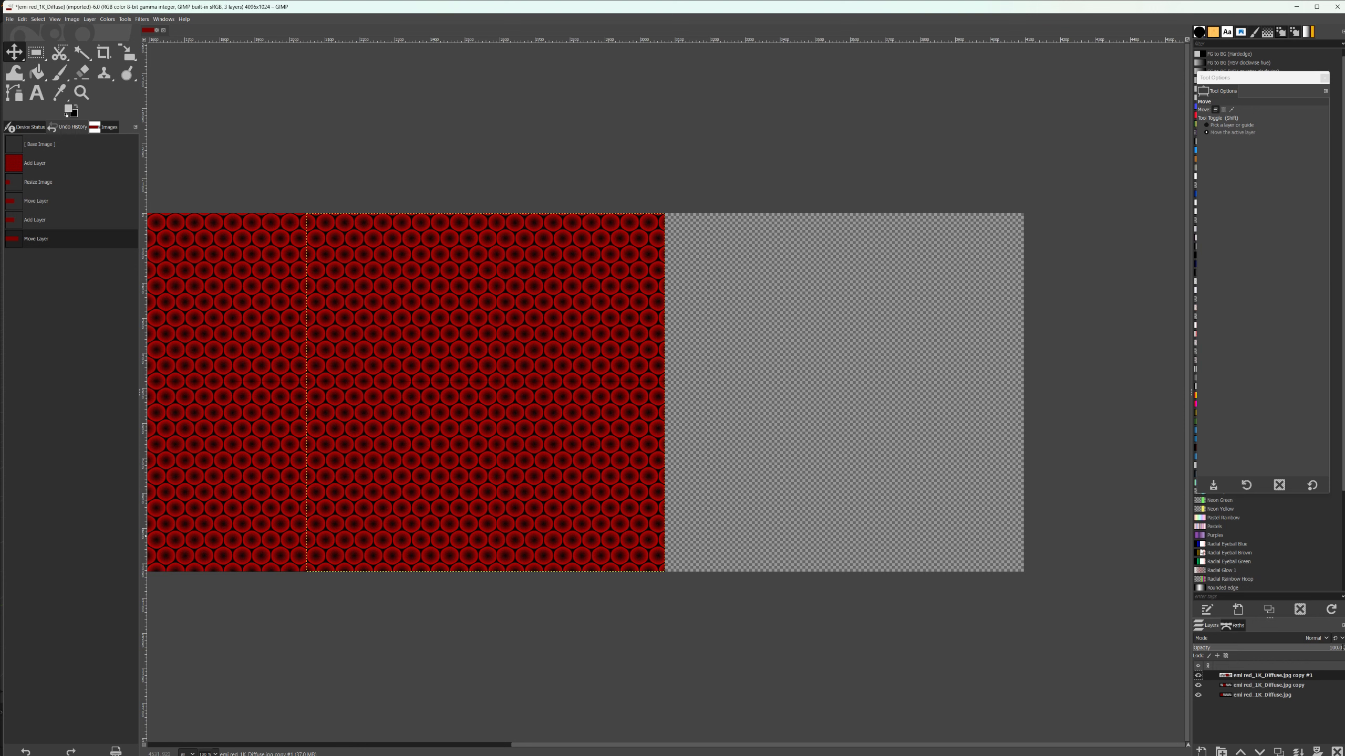
right_click(1254, 675)
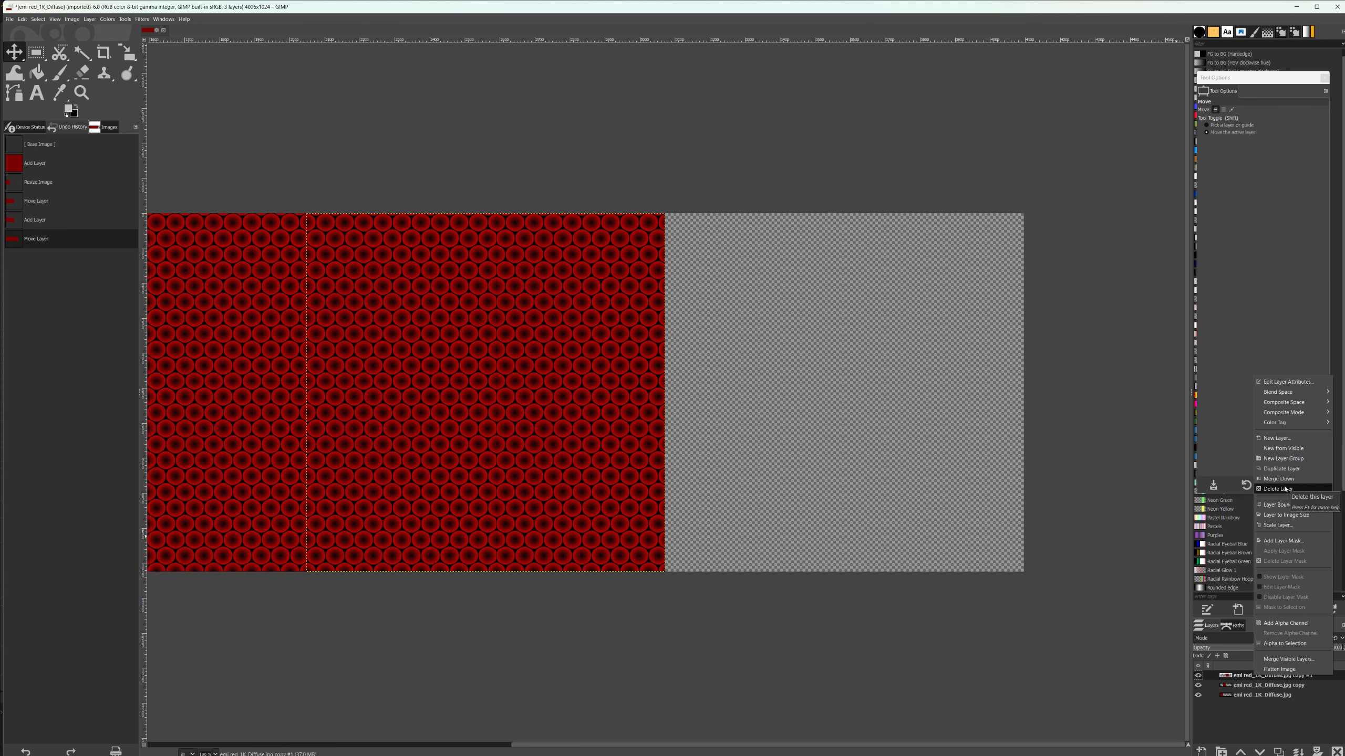
click(1281, 468)
drag(551, 454, 892, 450)
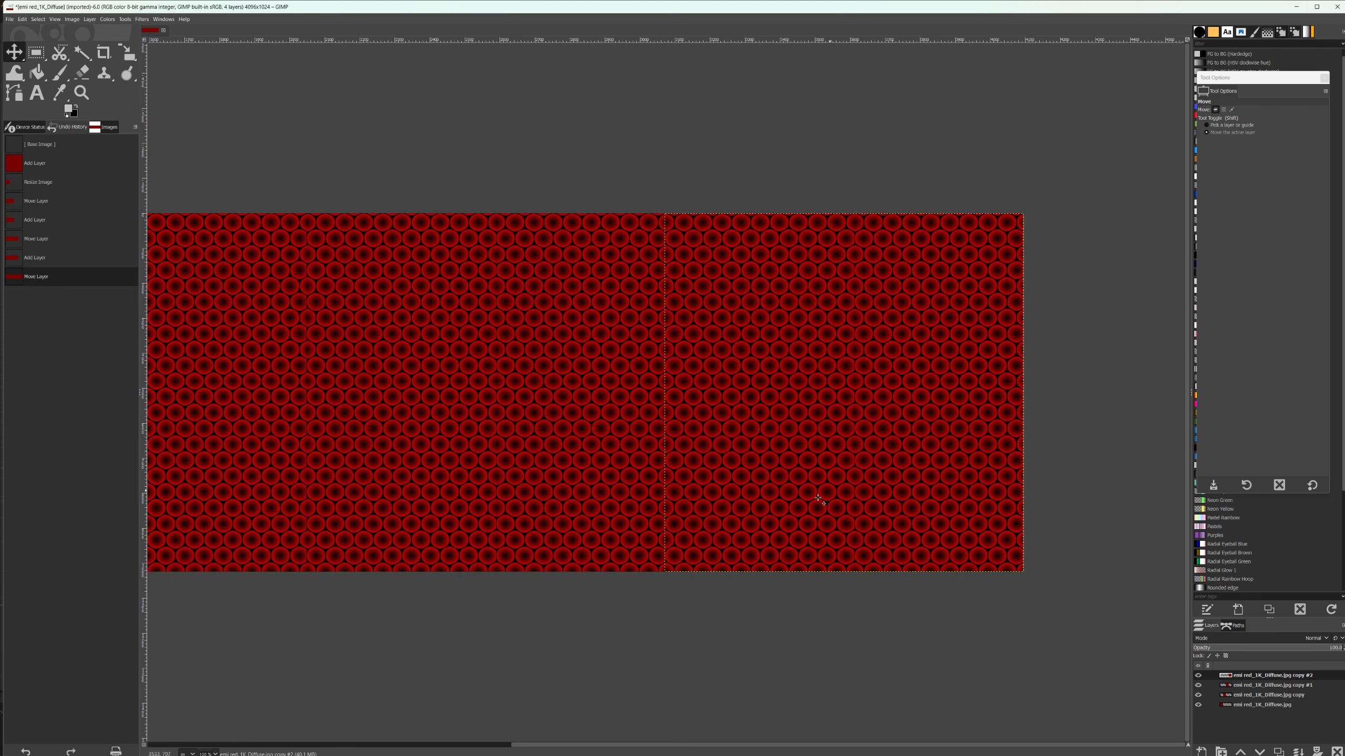
Hide the original emi red_1K_Diffuse.jpg layer in the first tile position, leaving the fourth tile's layer shown
shift+scroll(717, 650, left, 2)
shift+scroll(717, 649, left, 5)
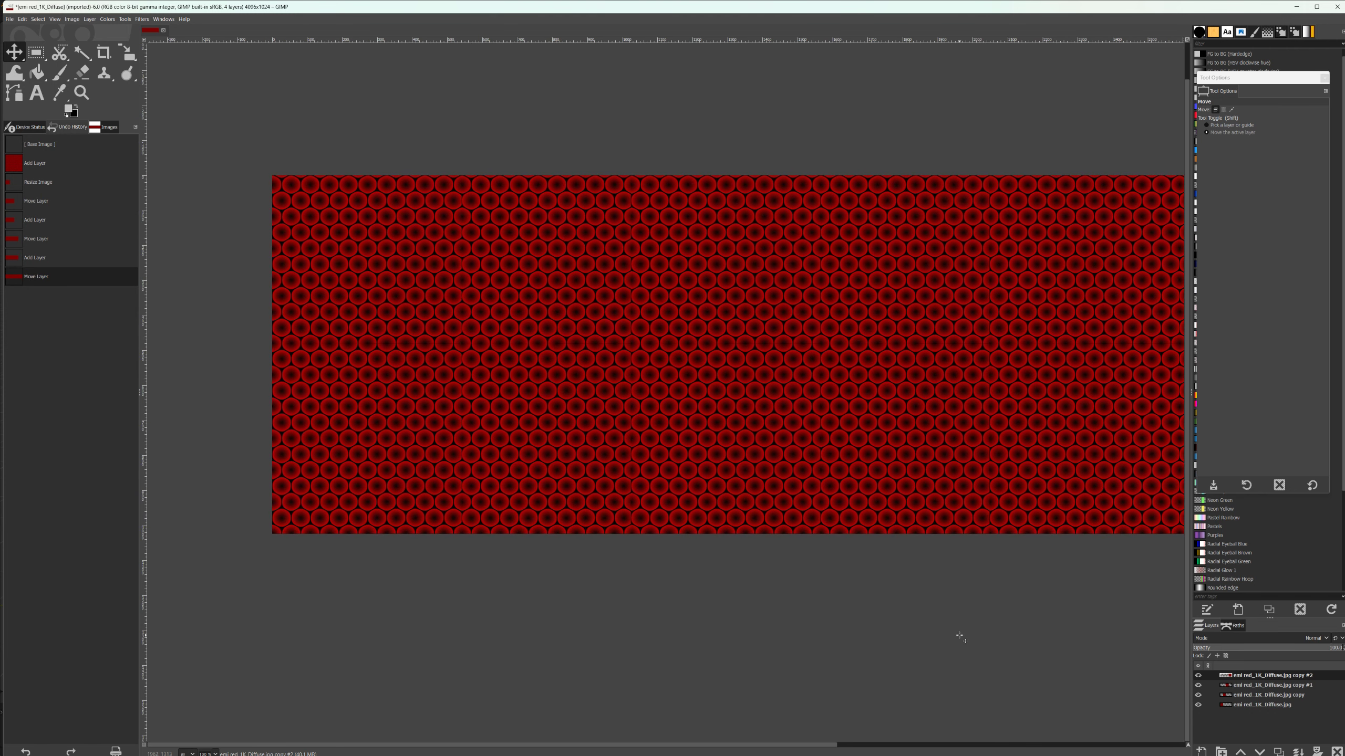
drag(737, 528, 687, 428)
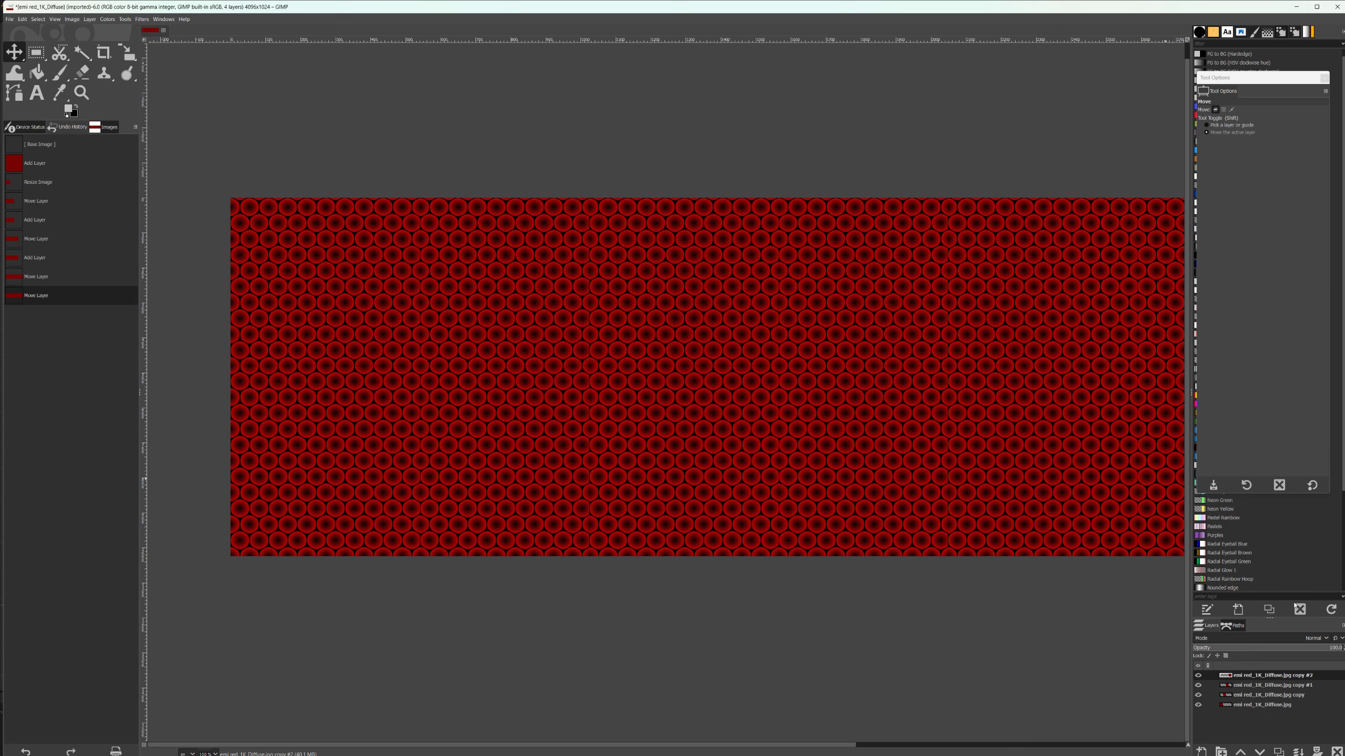
click(1198, 676)
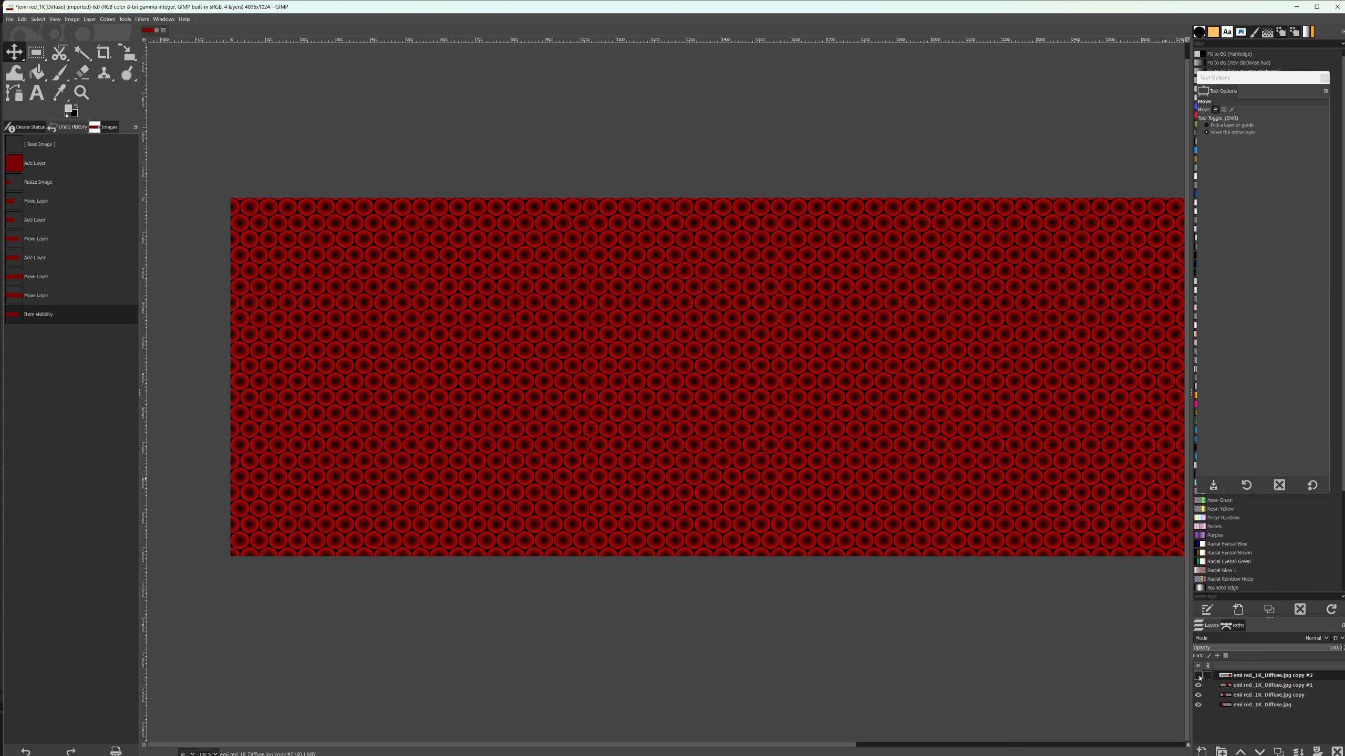
click(1198, 705)
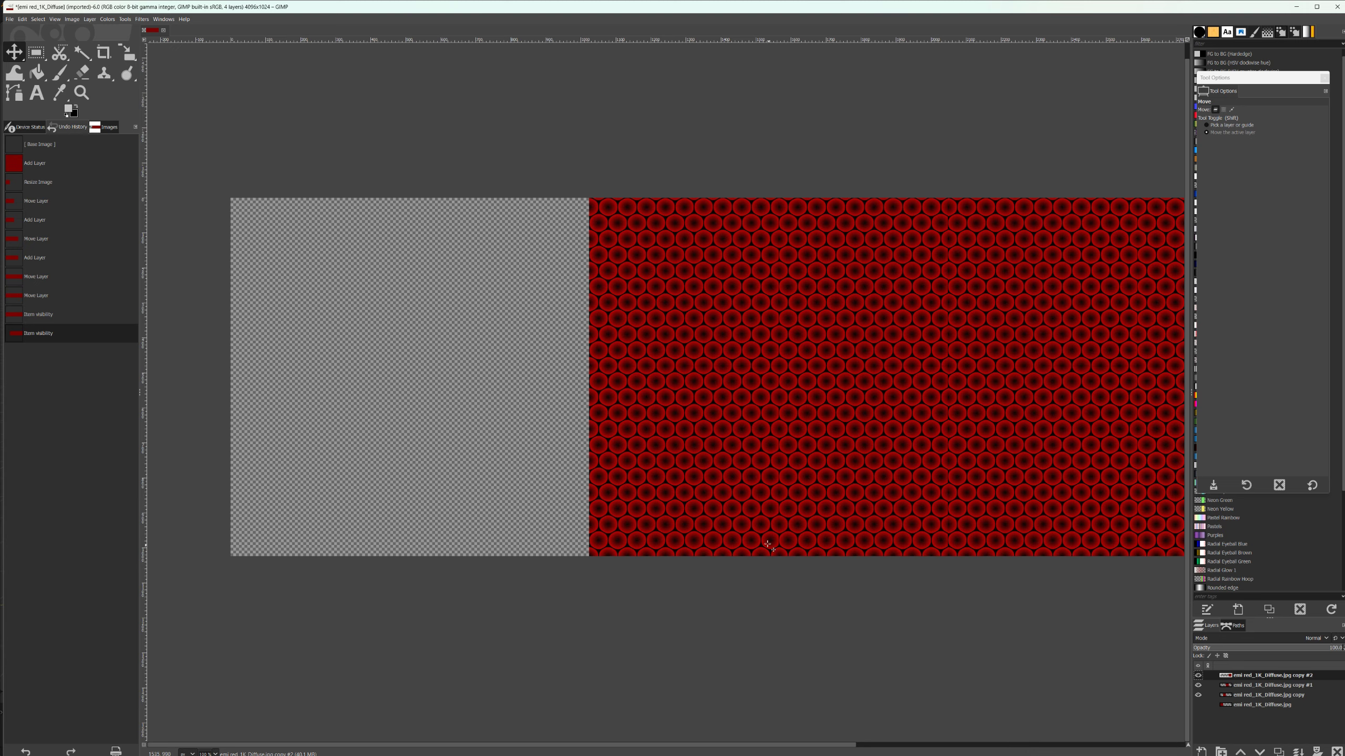
Choose the Paintbrush with the Hardness 100 brush and set the foreground color to white (ffffff)
middle_drag(769, 545, 614, 598)
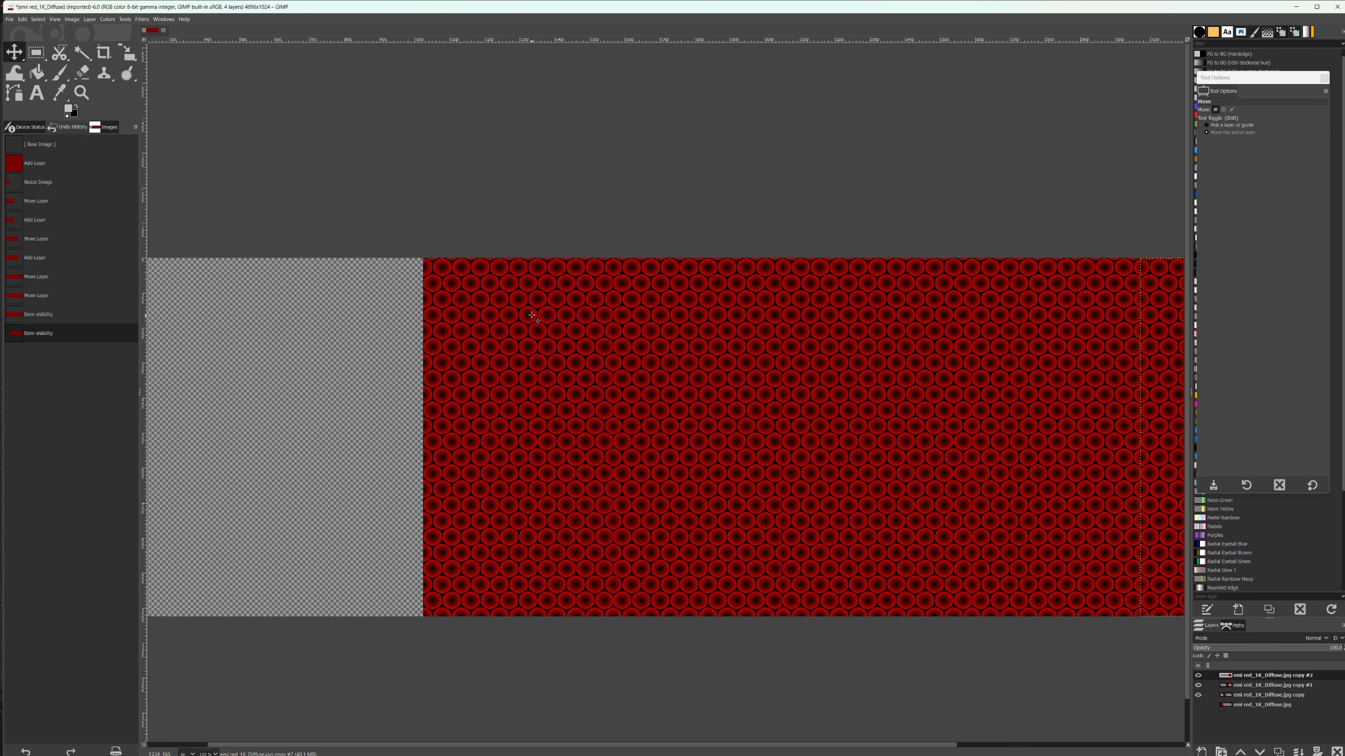
click(59, 73)
click(1203, 134)
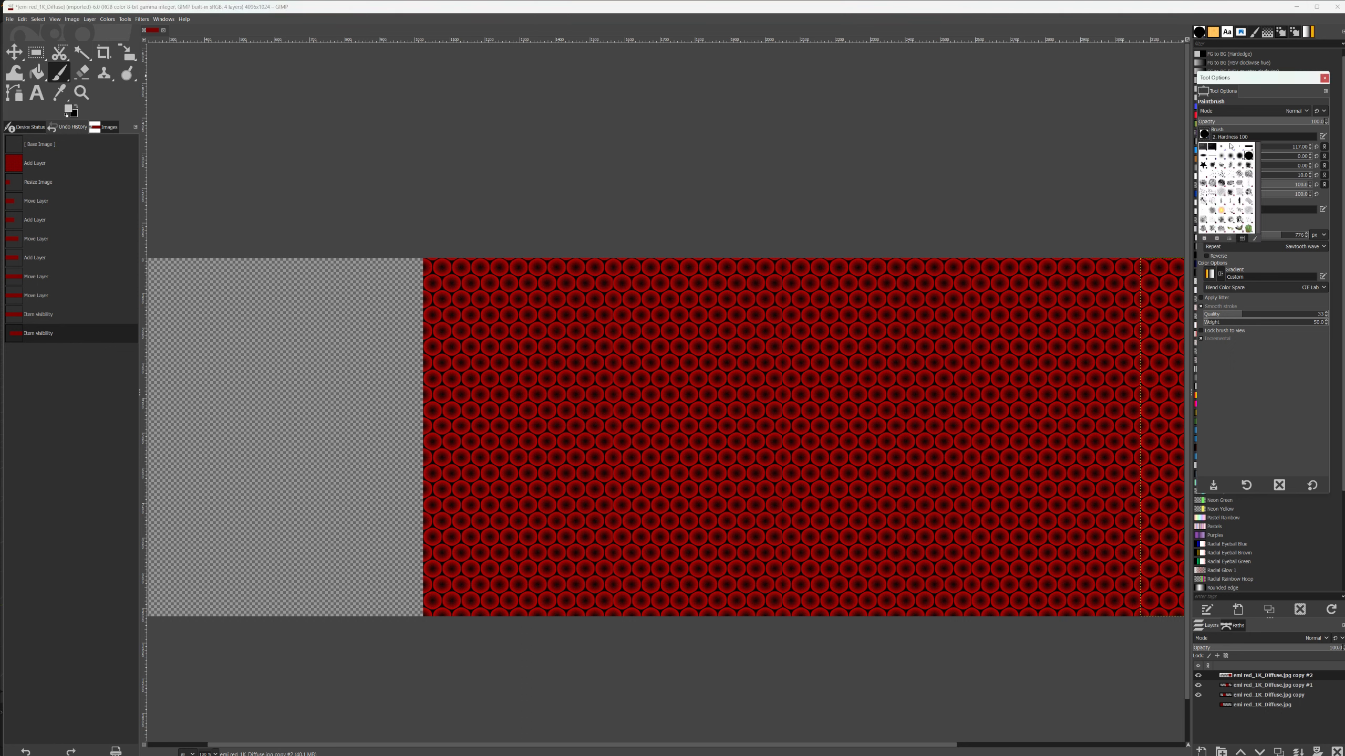
click(1278, 155)
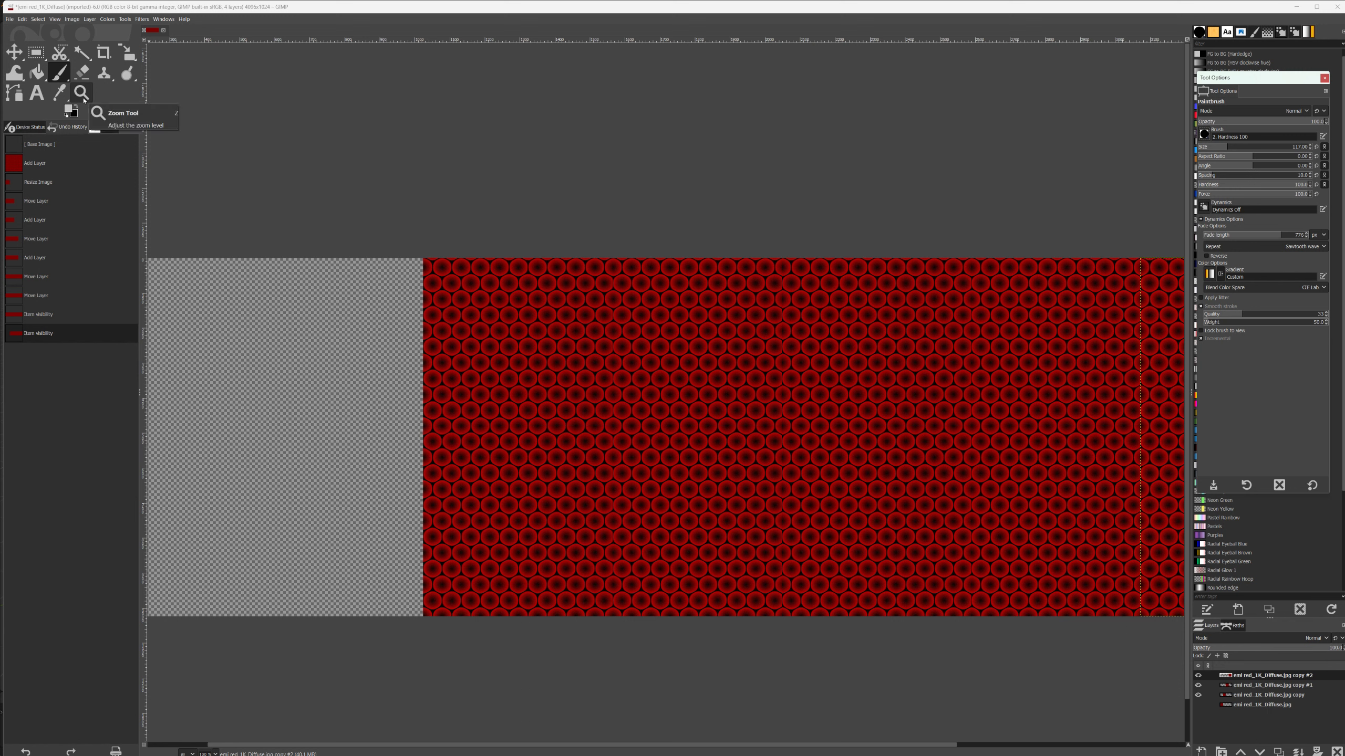
click(67, 108)
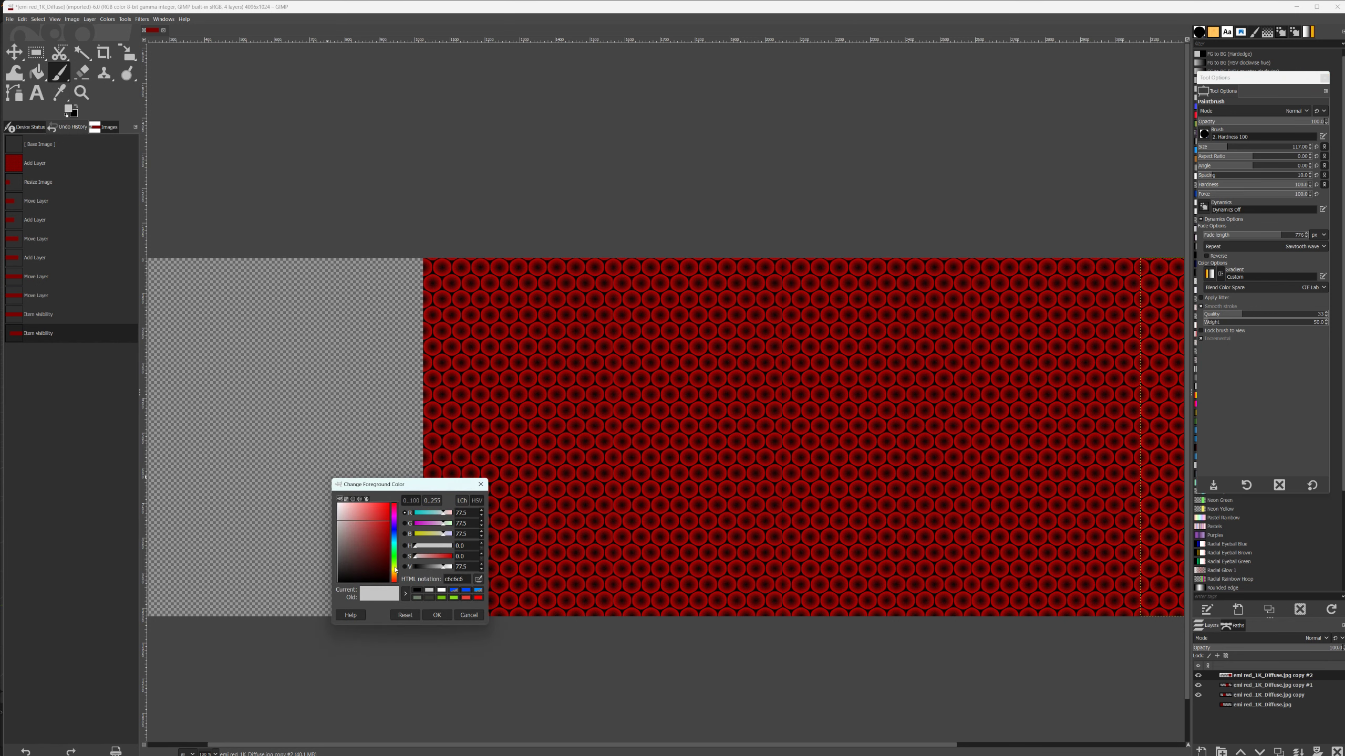
mouse_move(395, 573)
mouse_down()
mouse_move(395, 534)
mouse_move(323, 490)
mouse_up()
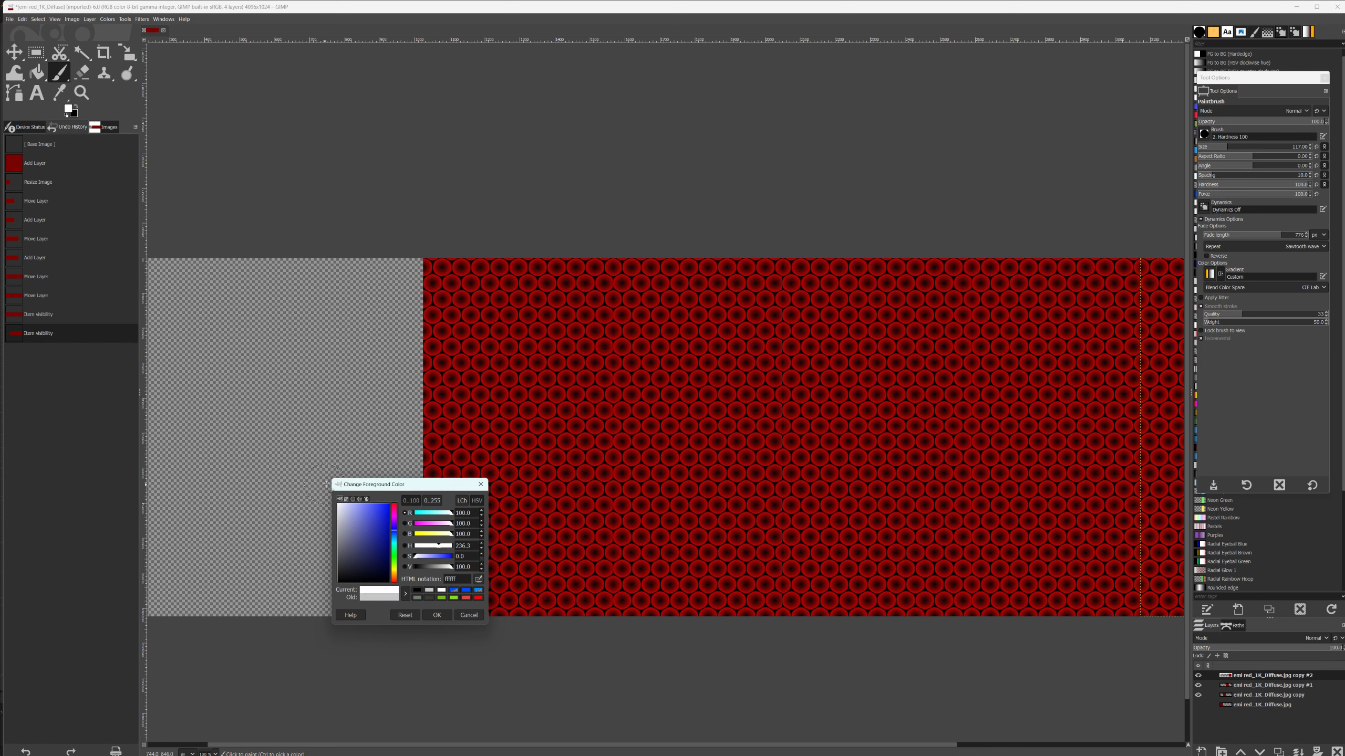
click(436, 616)
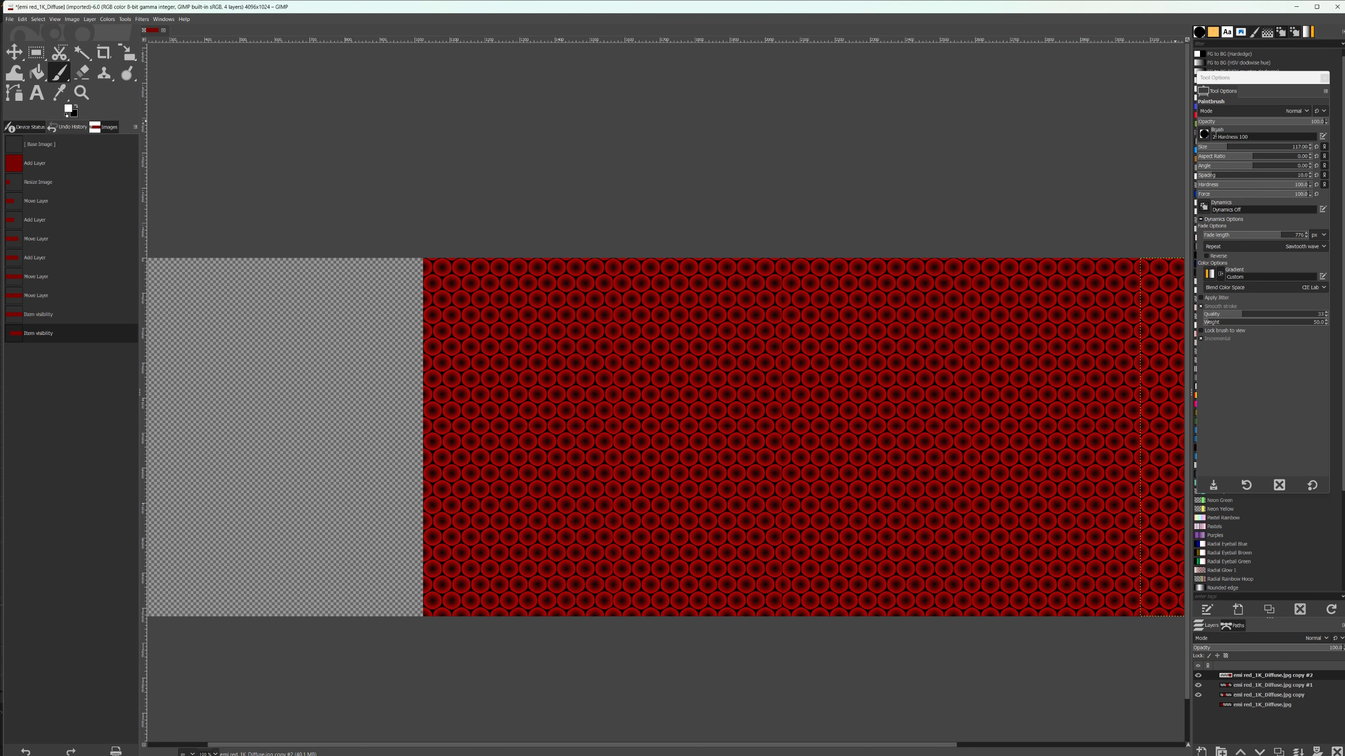
Hide the third tile's layer, keep the second tile's layer shown, and reduce the paintbrush size
drag(1215, 148, 1212, 148)
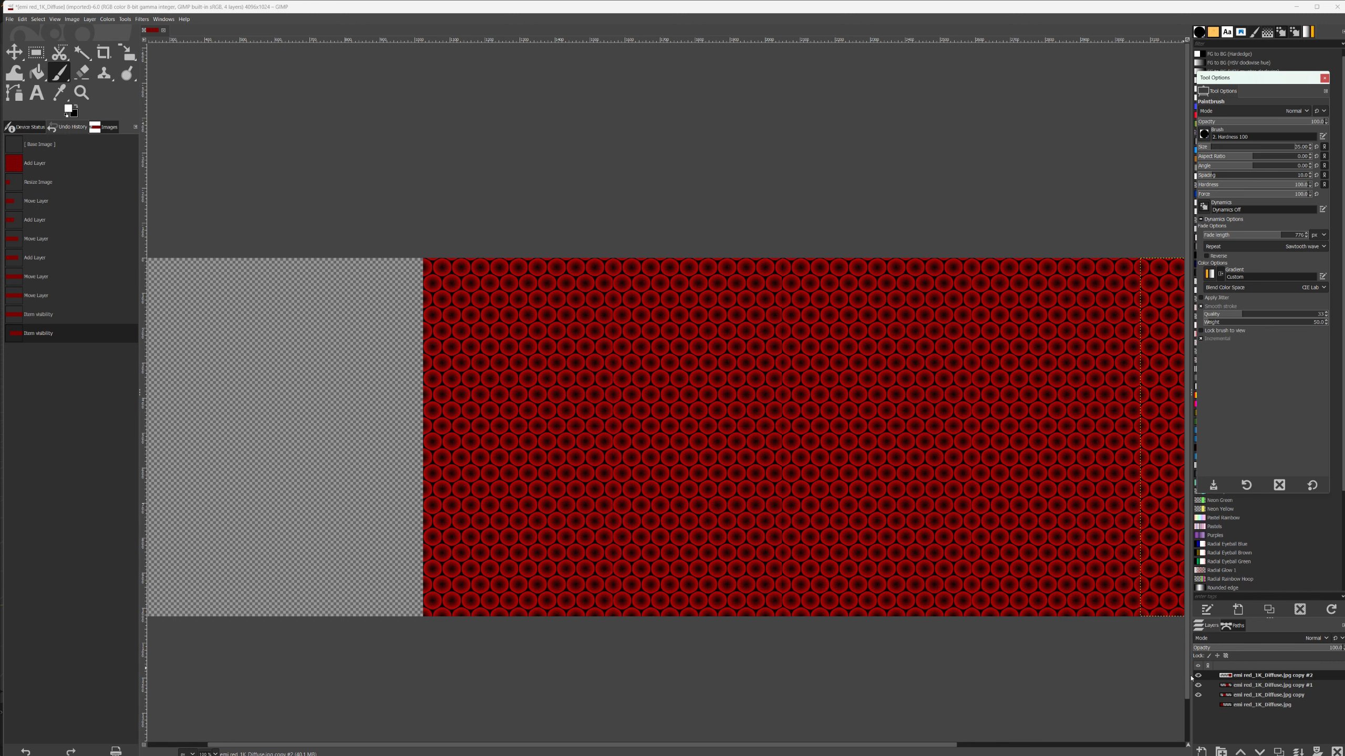
click(1198, 694)
click(1198, 695)
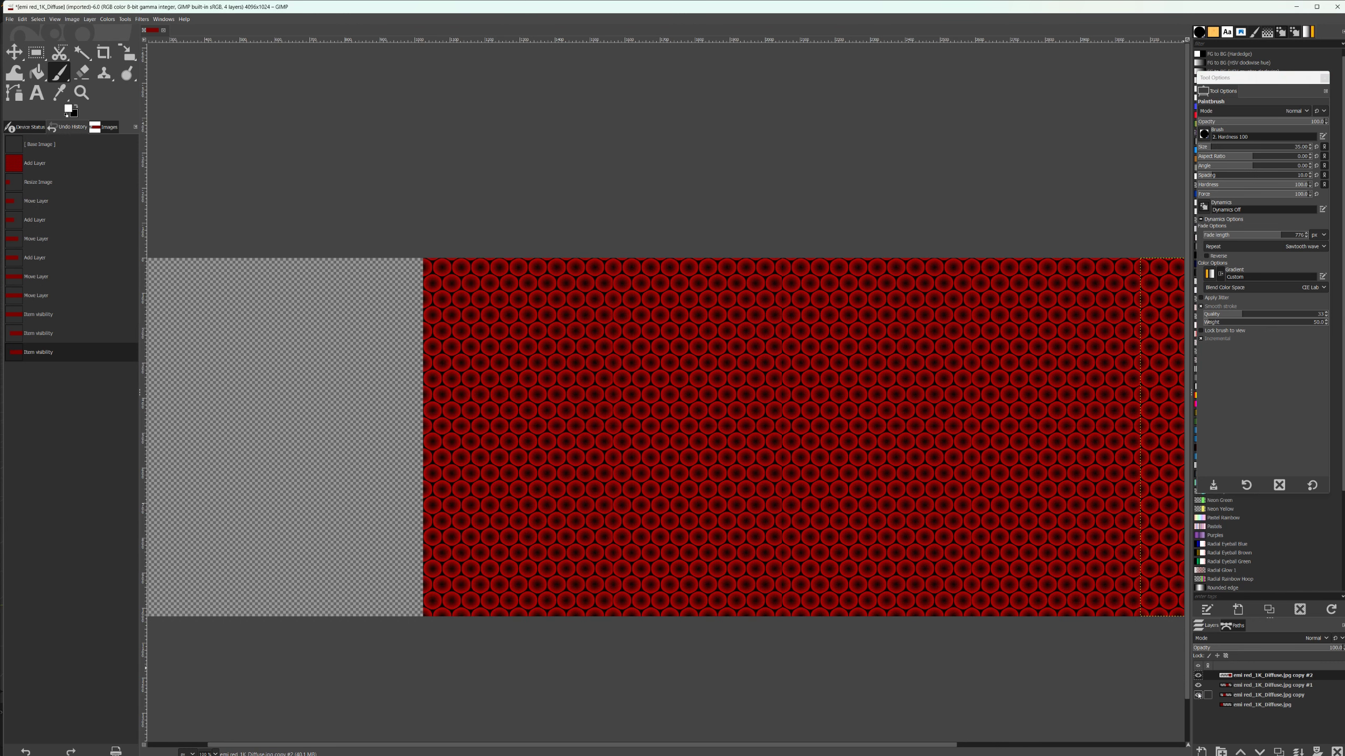
click(1198, 685)
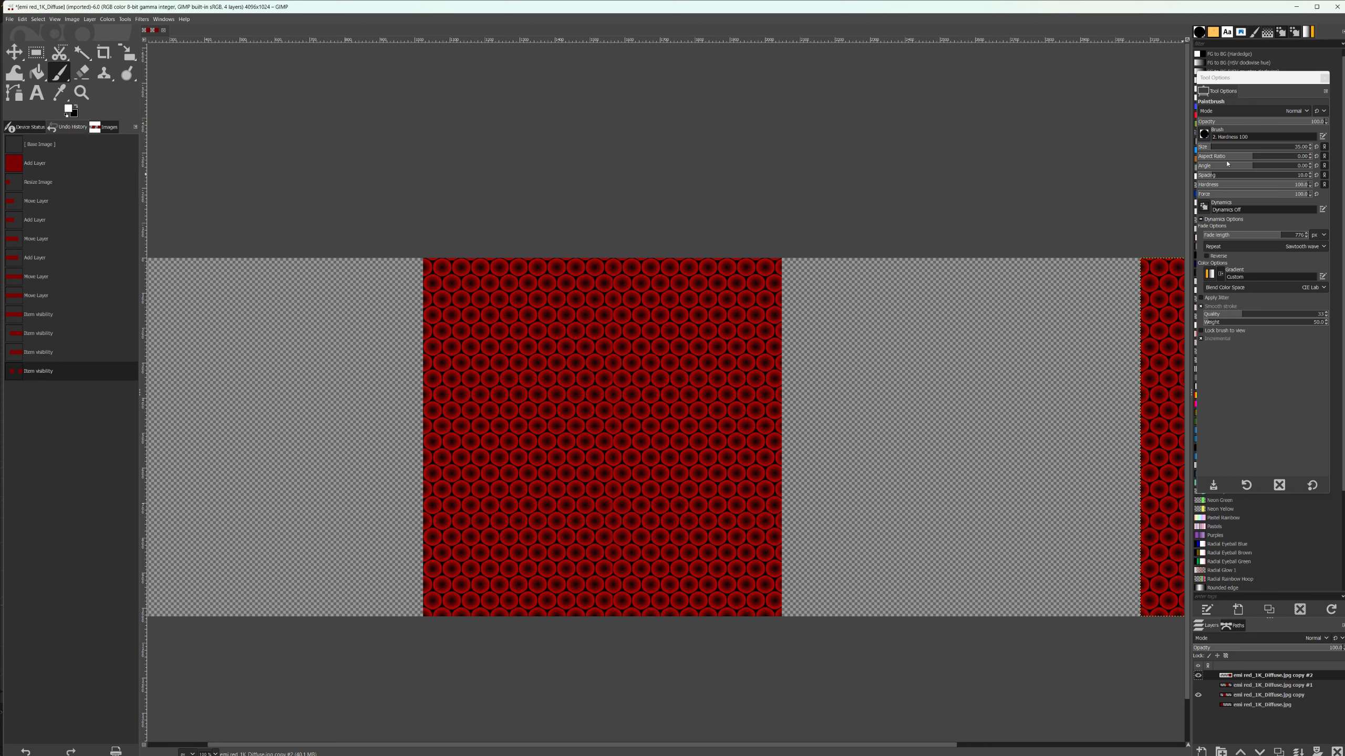
click(1218, 148)
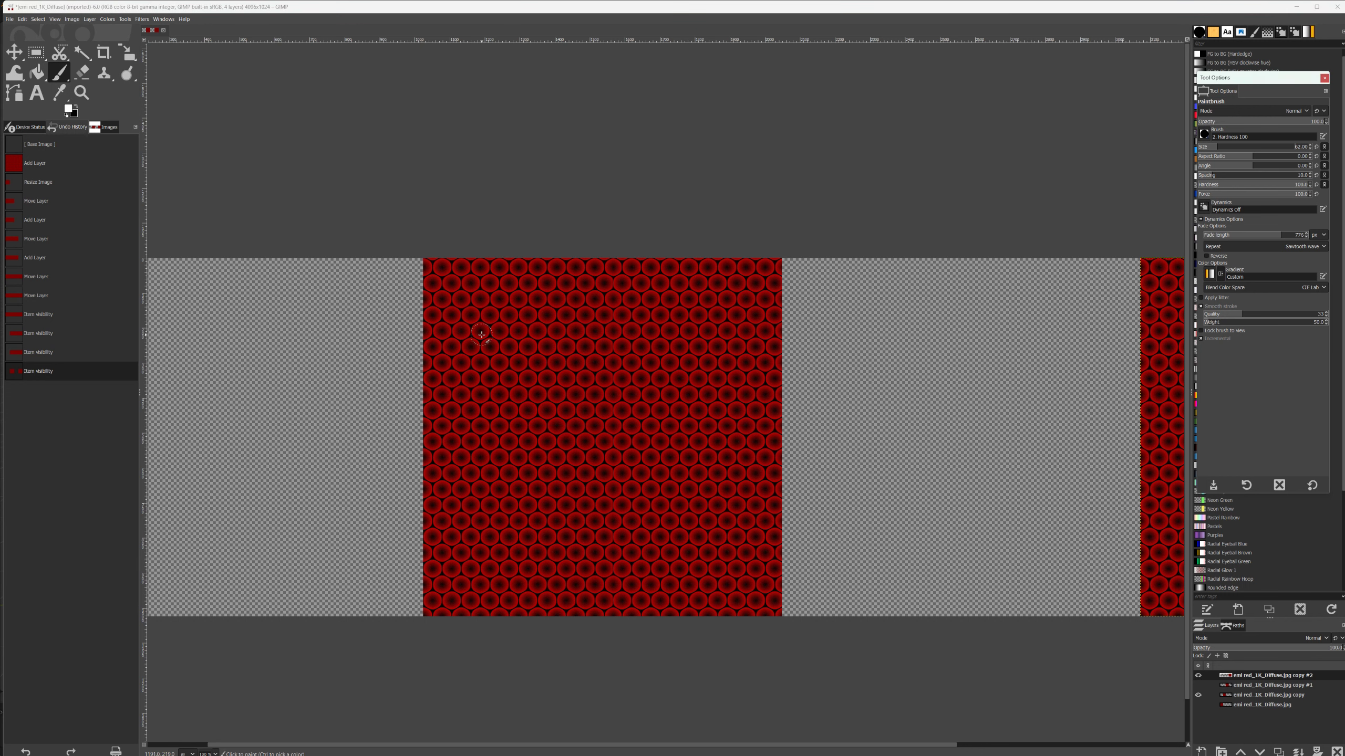
Set the paintbrush size to 42 and make the second tile's layer the active one
click(1215, 147)
key(Return)
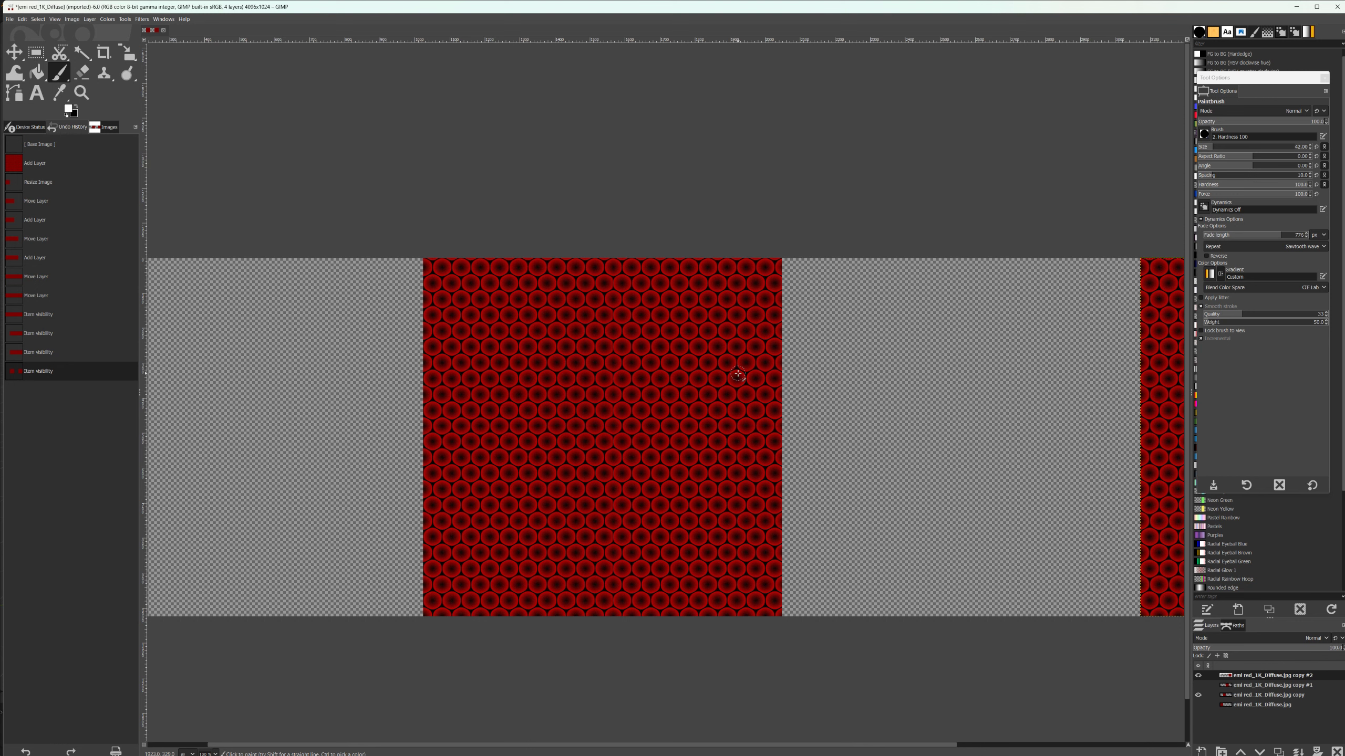
click(1238, 696)
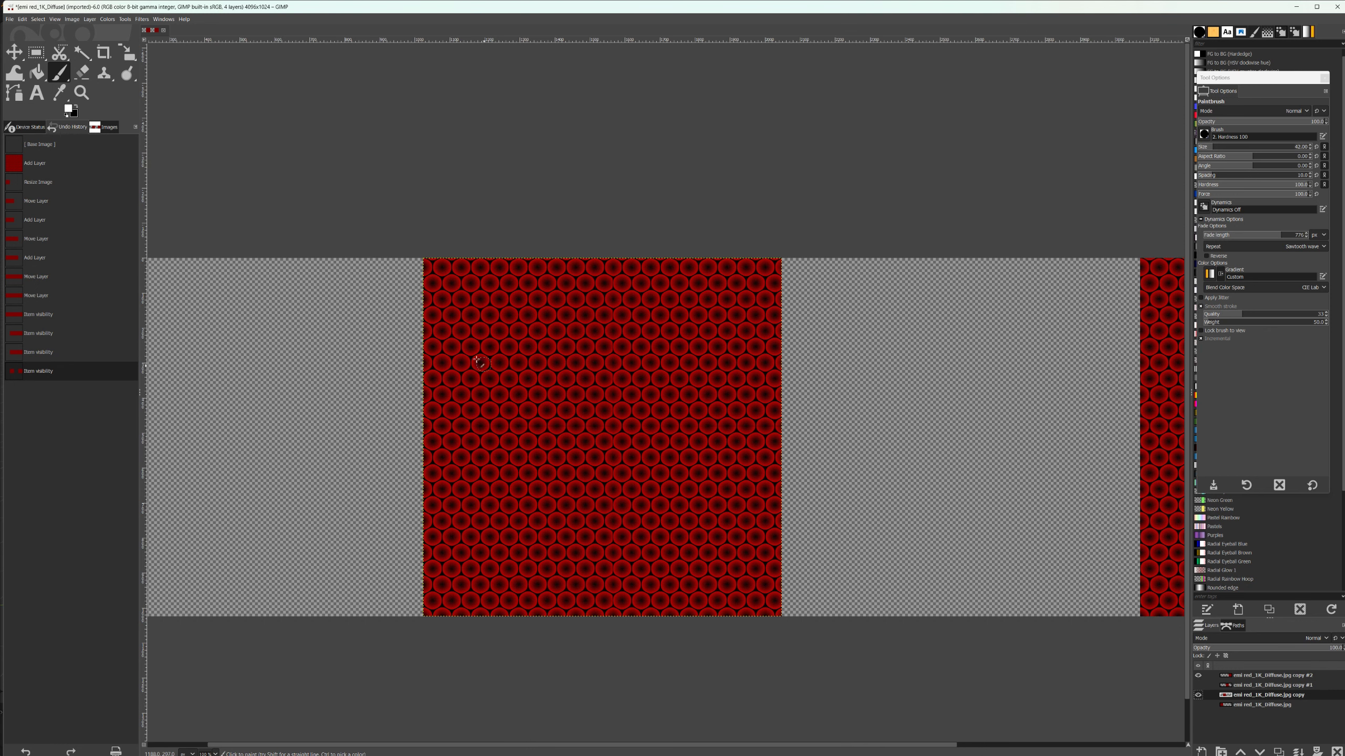
Try to form a letter Y on the second tile from single white dots placed on the pattern's circles
click(499, 331)
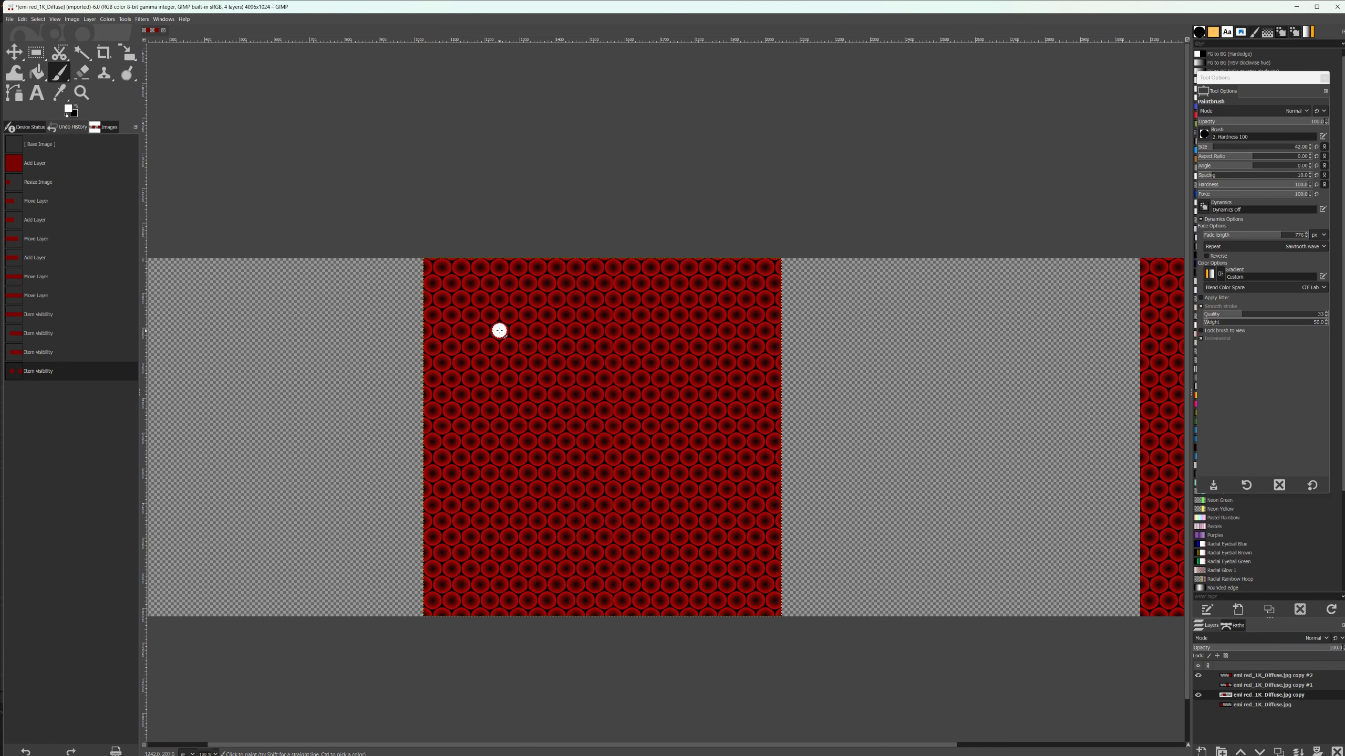
click(508, 348)
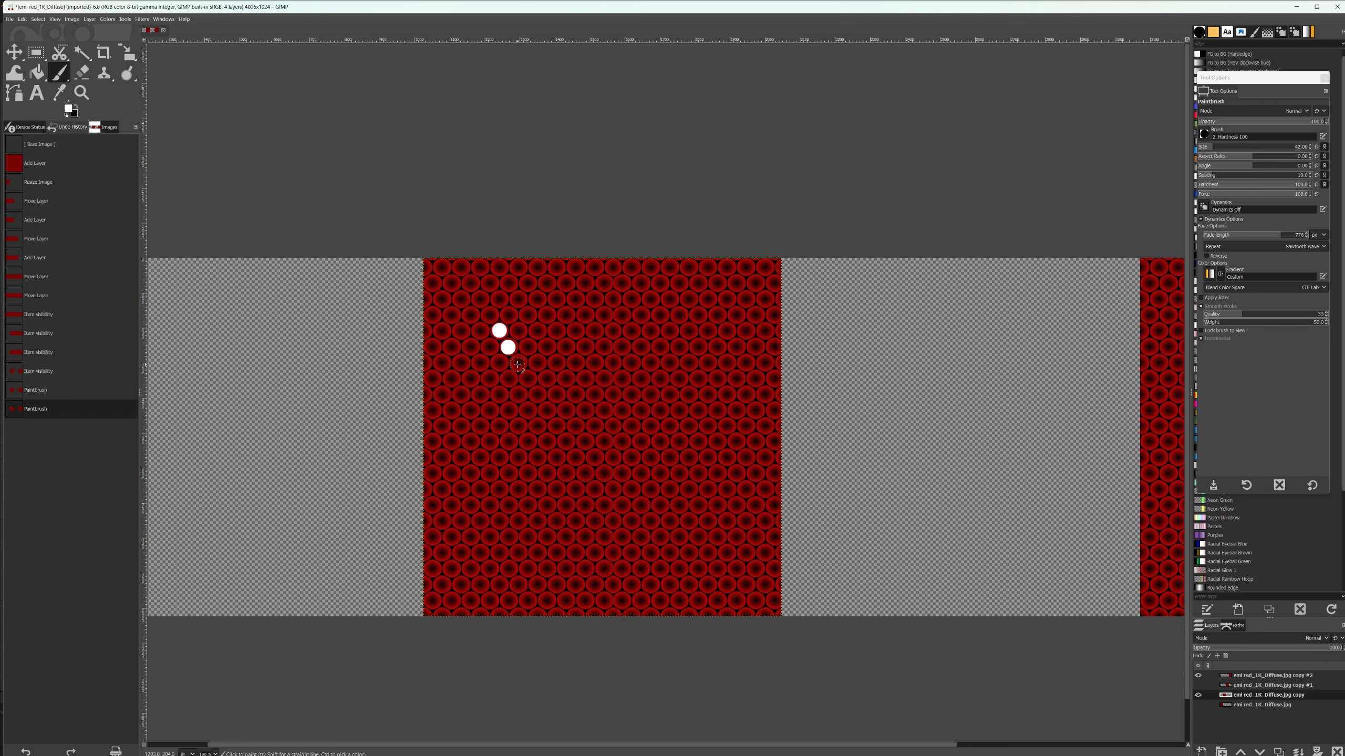
click(517, 362)
click(527, 379)
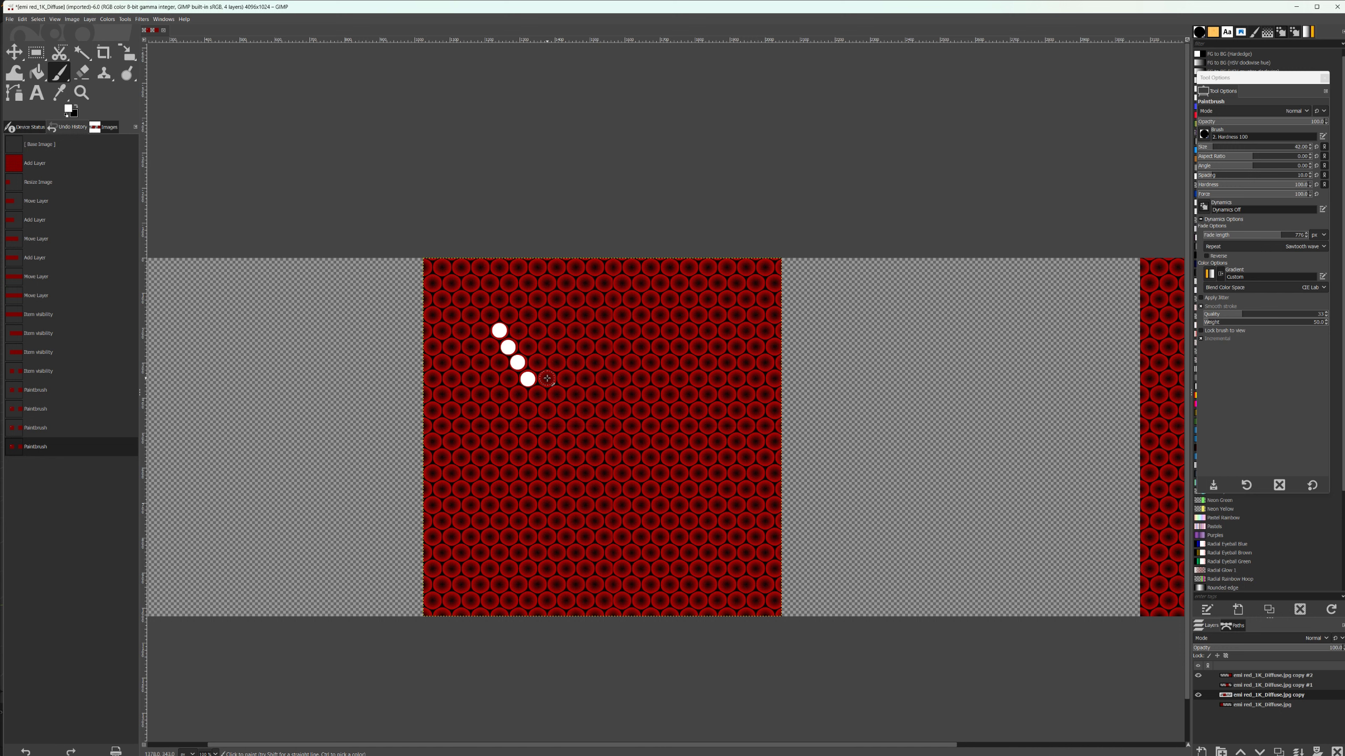
click(547, 378)
click(556, 363)
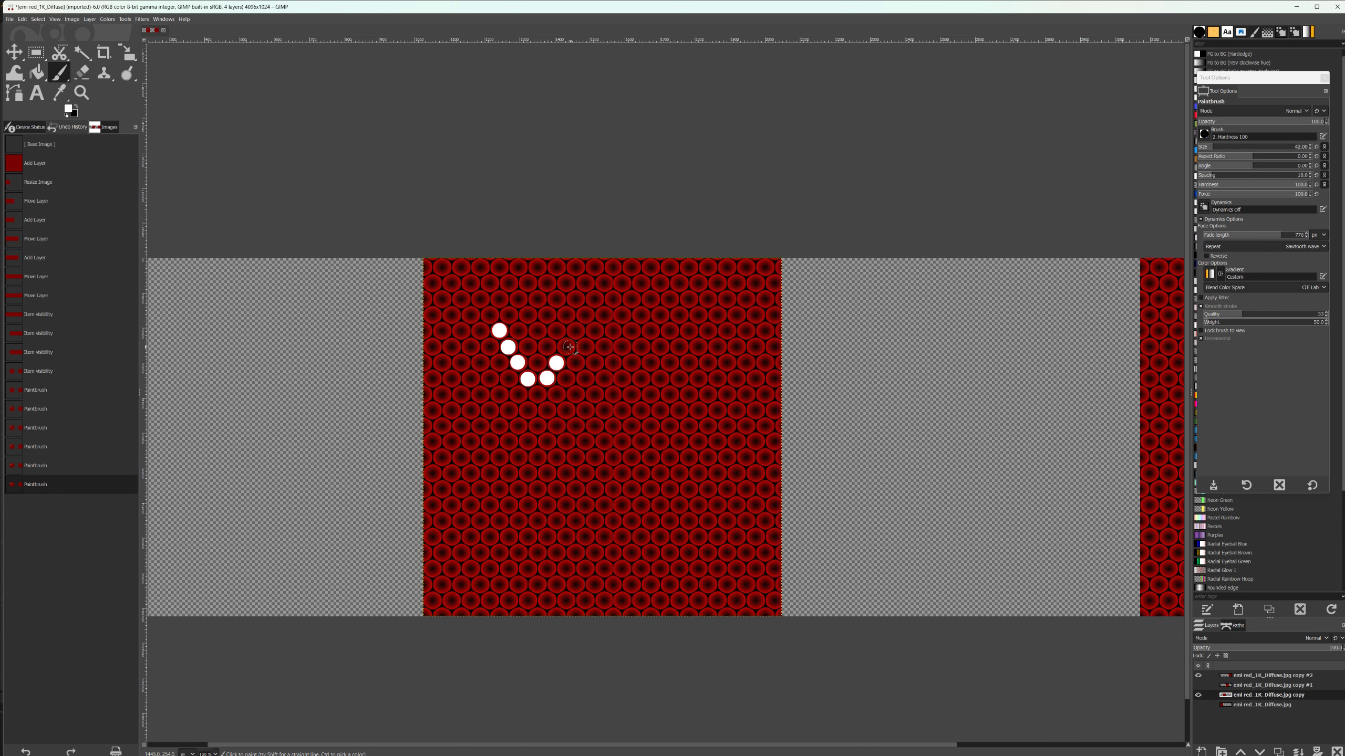
click(563, 347)
key(z)
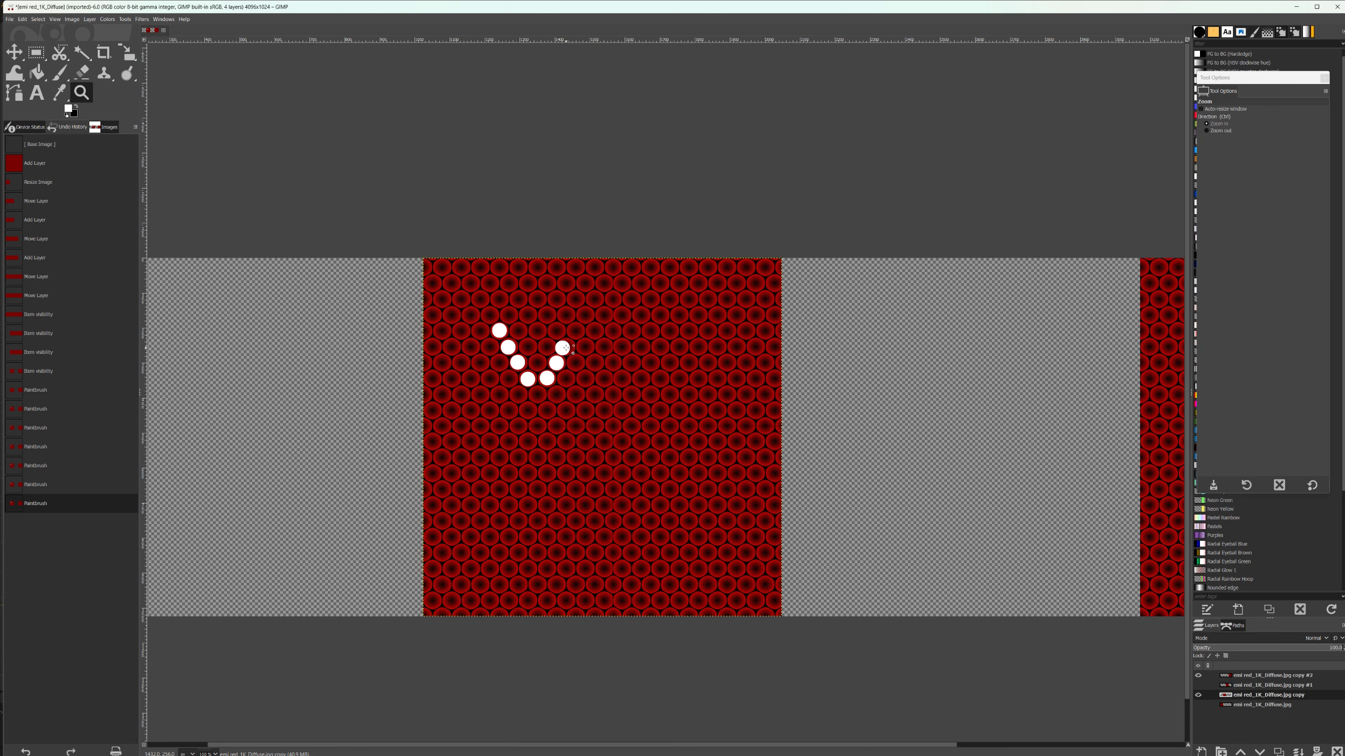
key(ctrl+z)
key(p)
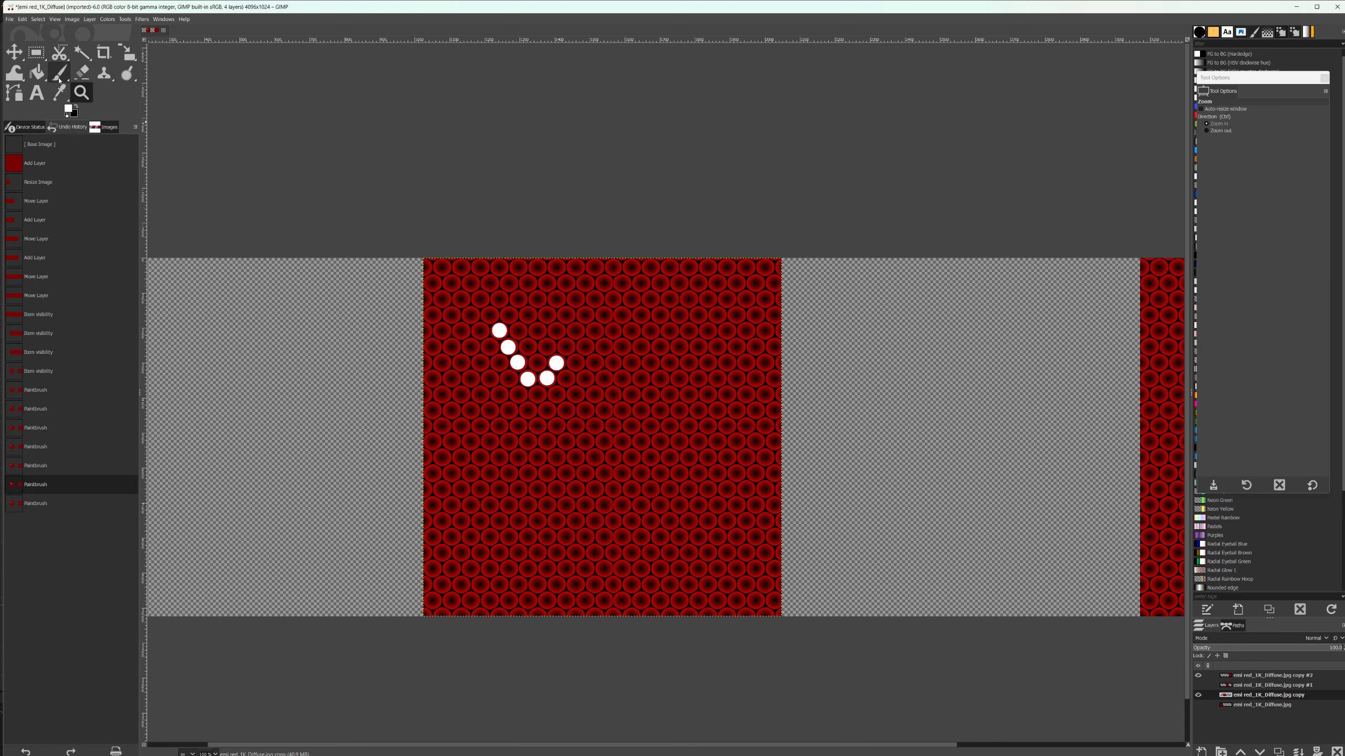
click(565, 347)
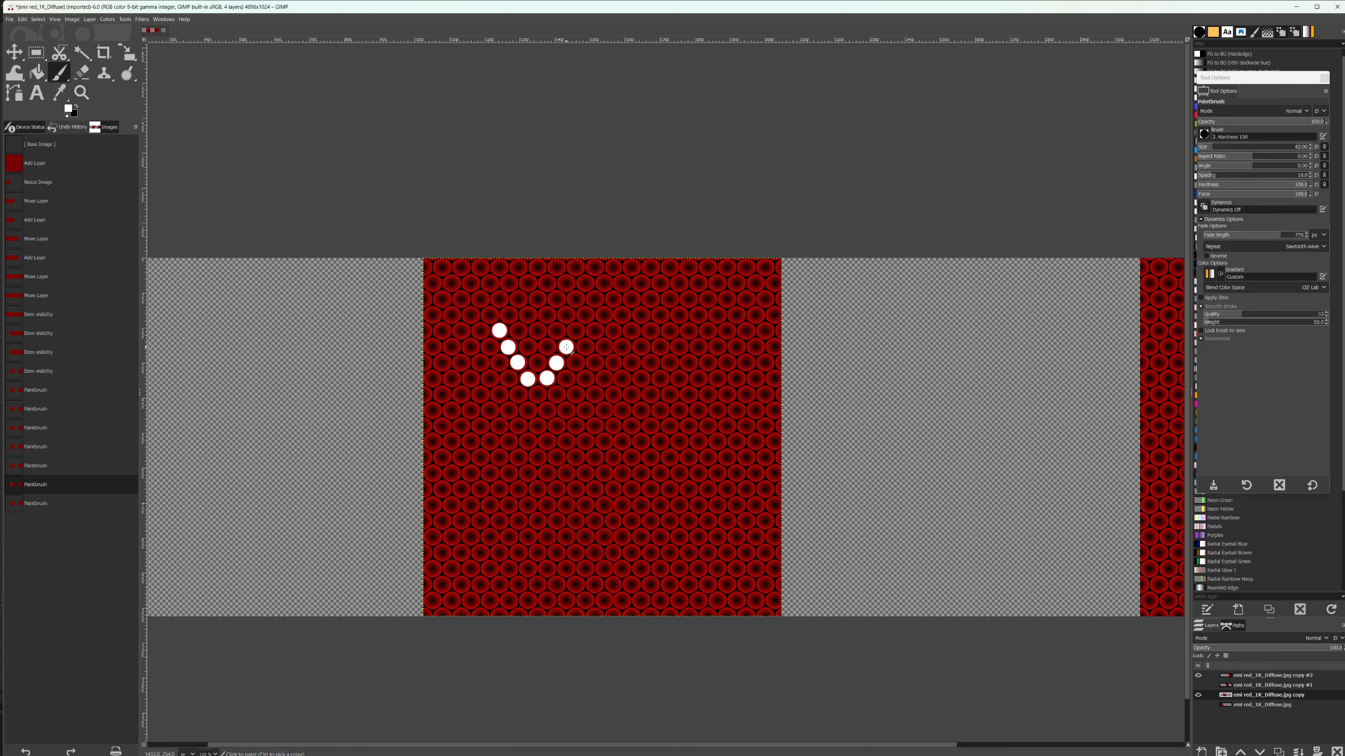
click(575, 332)
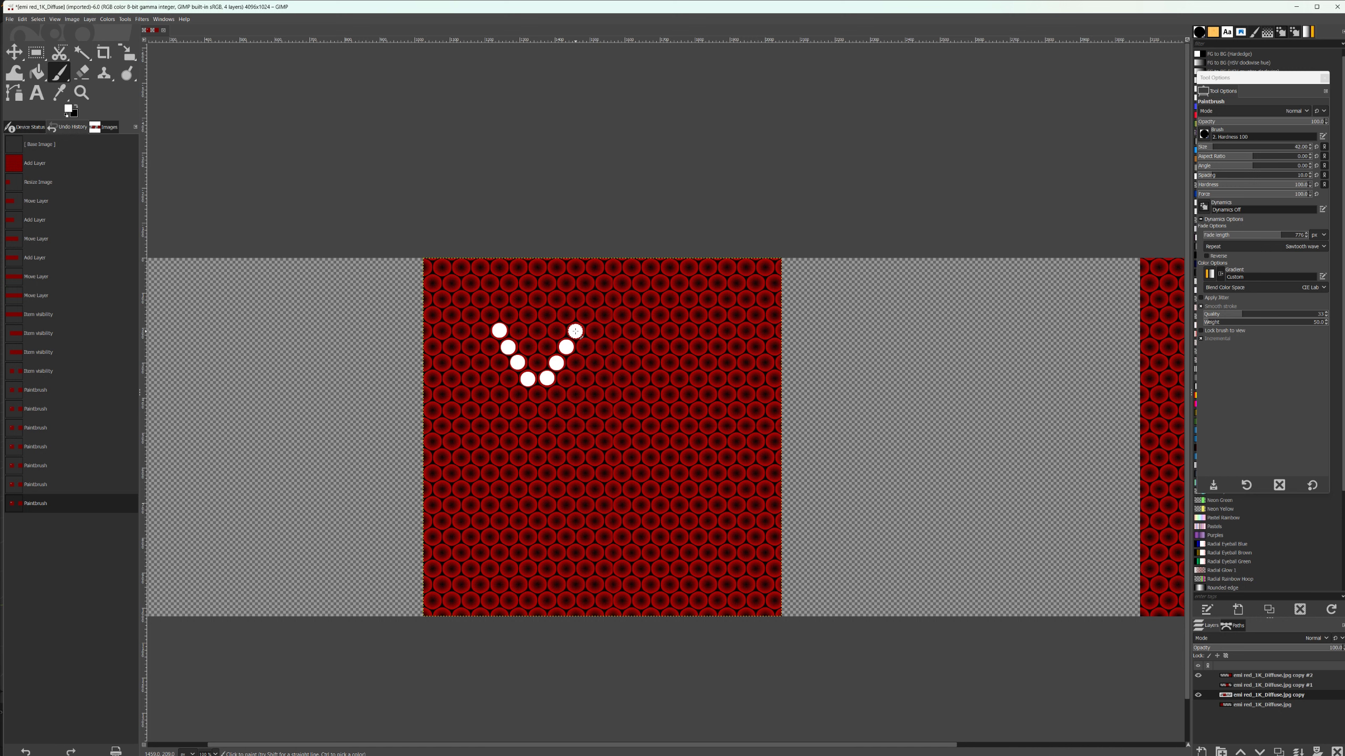
click(537, 395)
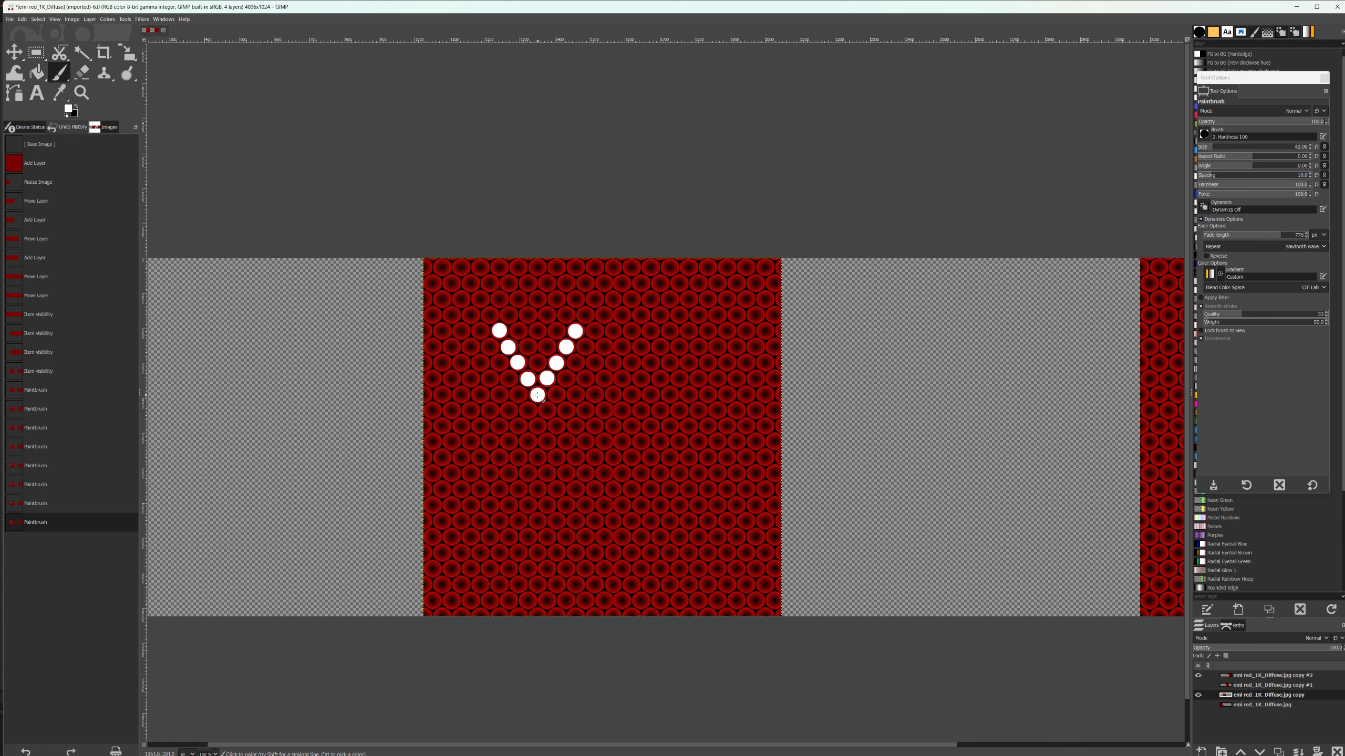
click(538, 426)
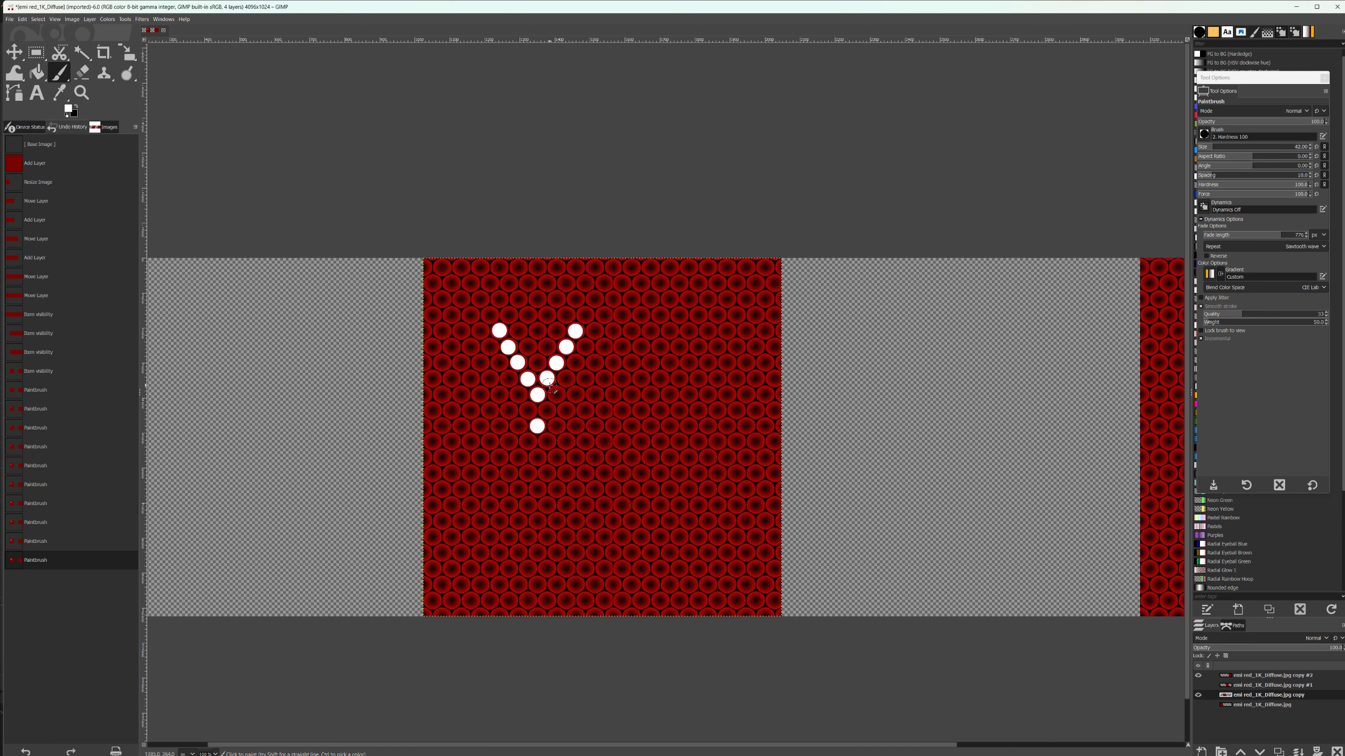
click(537, 411)
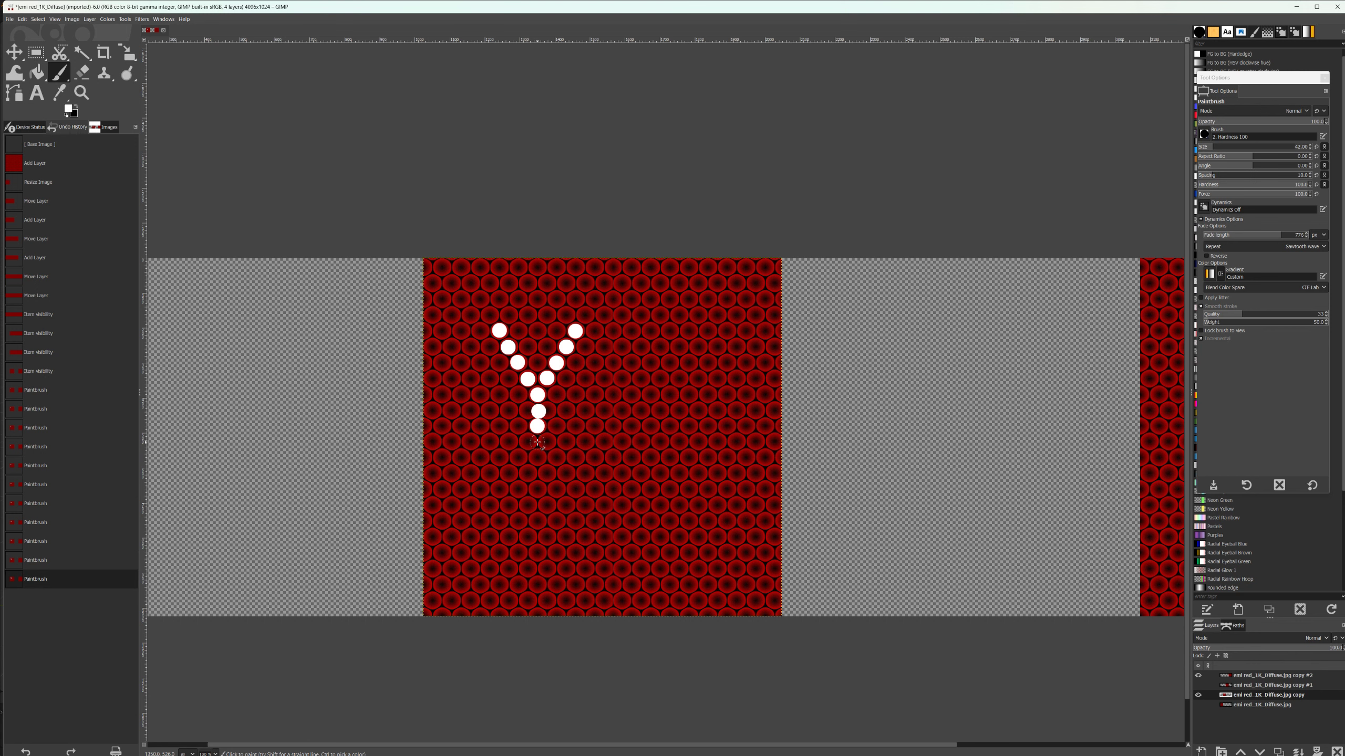
click(537, 458)
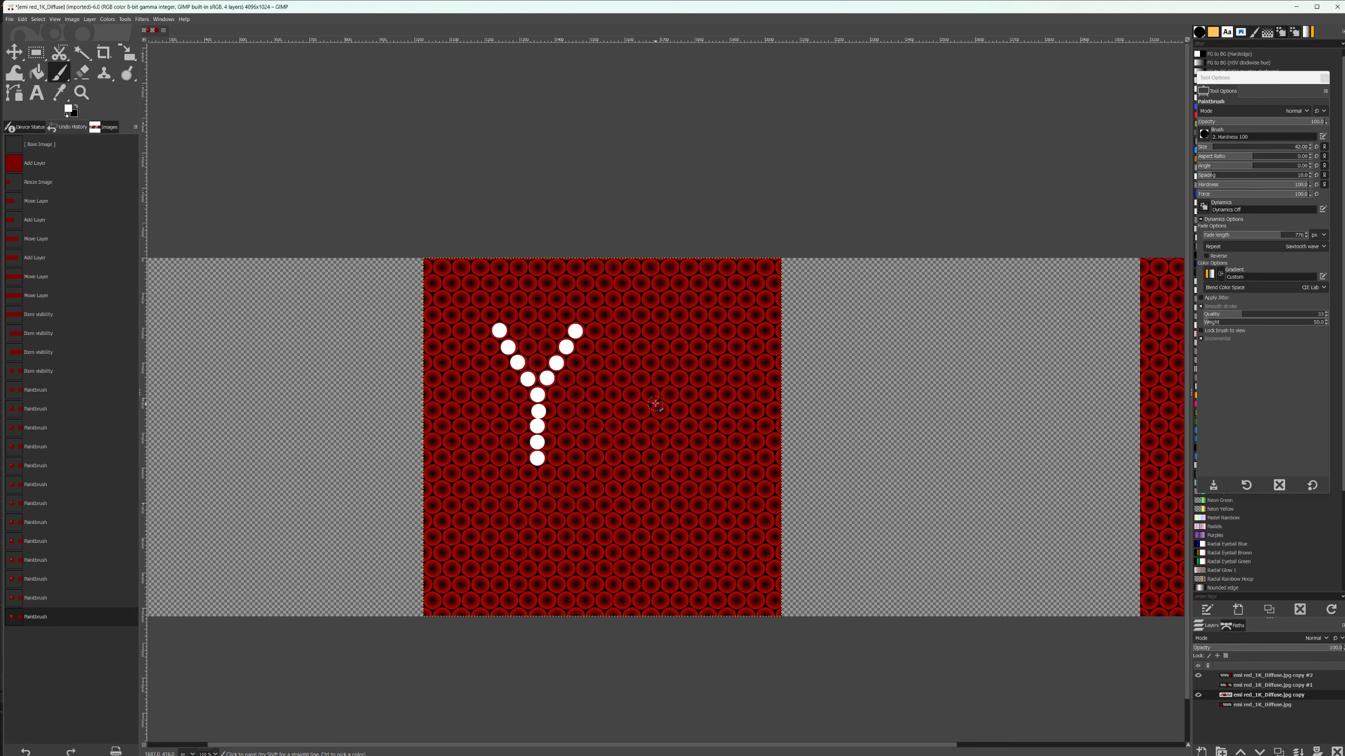
Try to form the curved side of a letter O from white dots beside the dotted Y
click(615, 332)
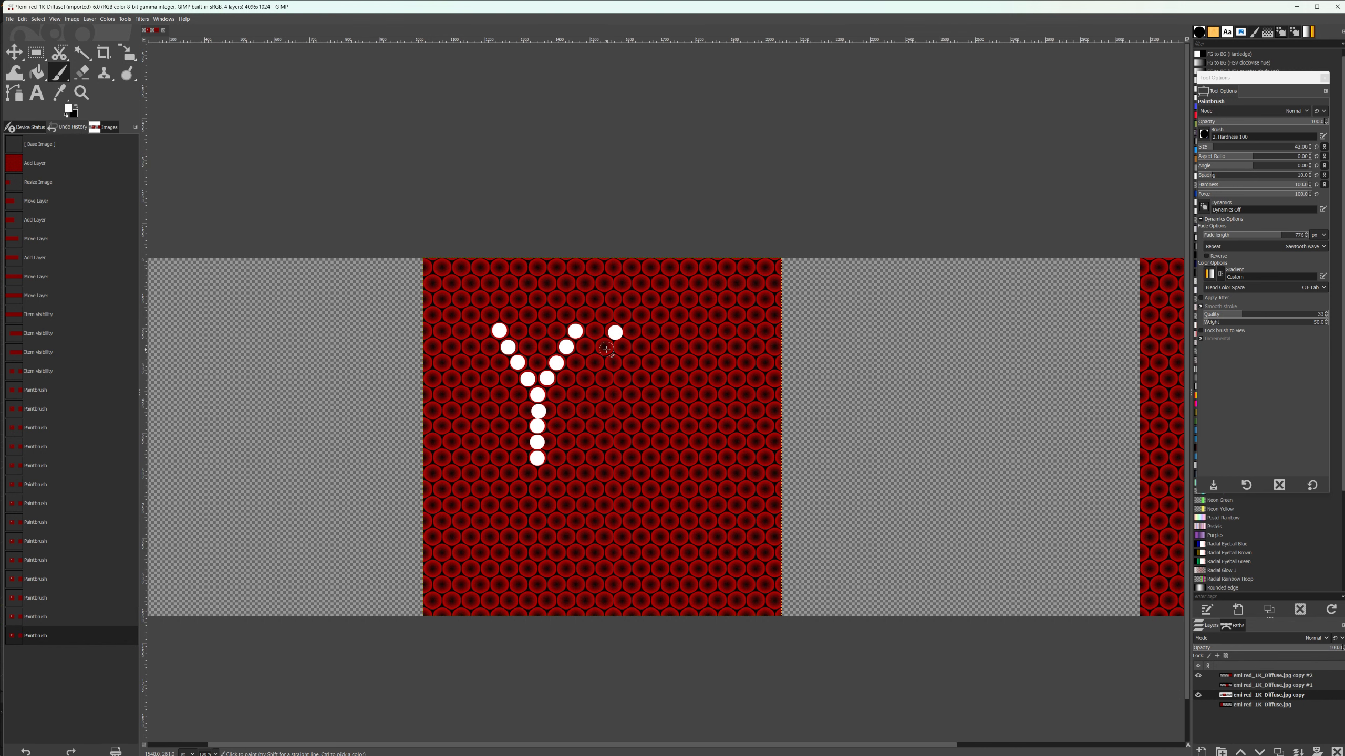
click(604, 349)
click(595, 364)
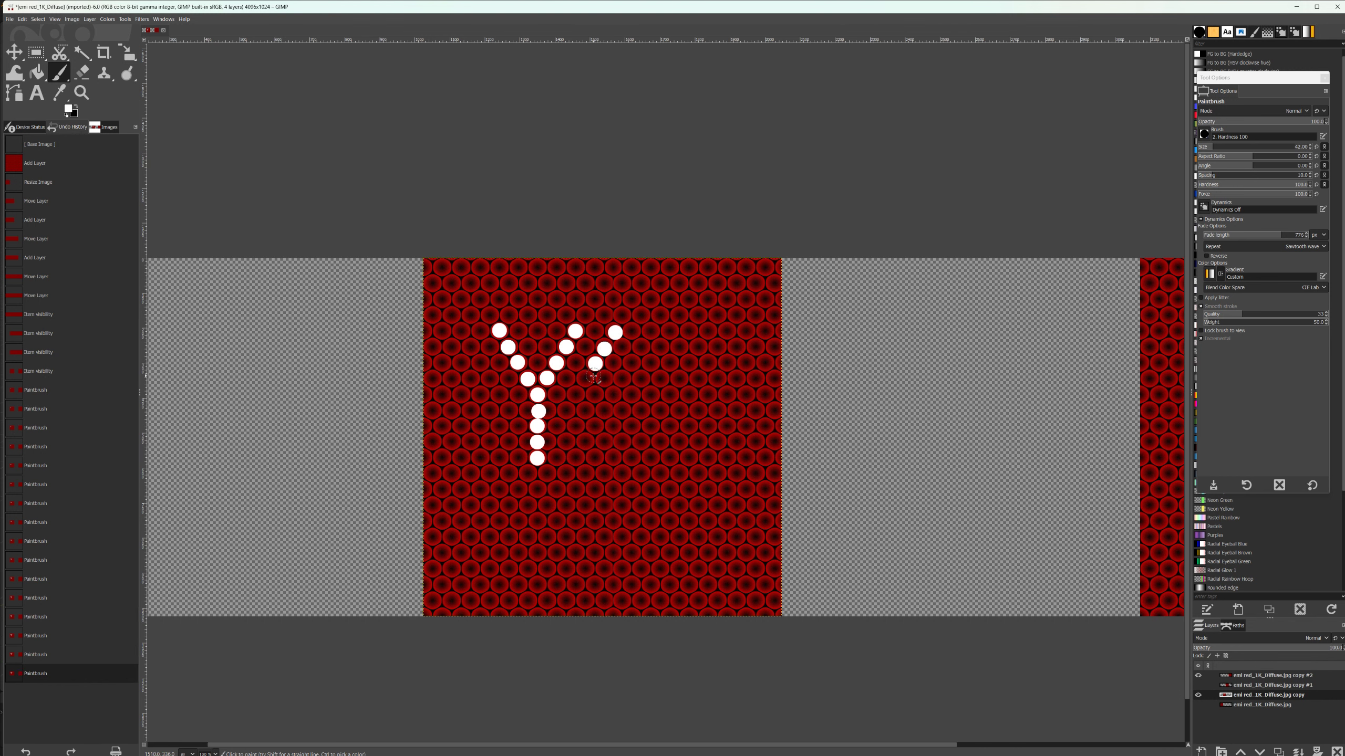
click(595, 381)
click(596, 398)
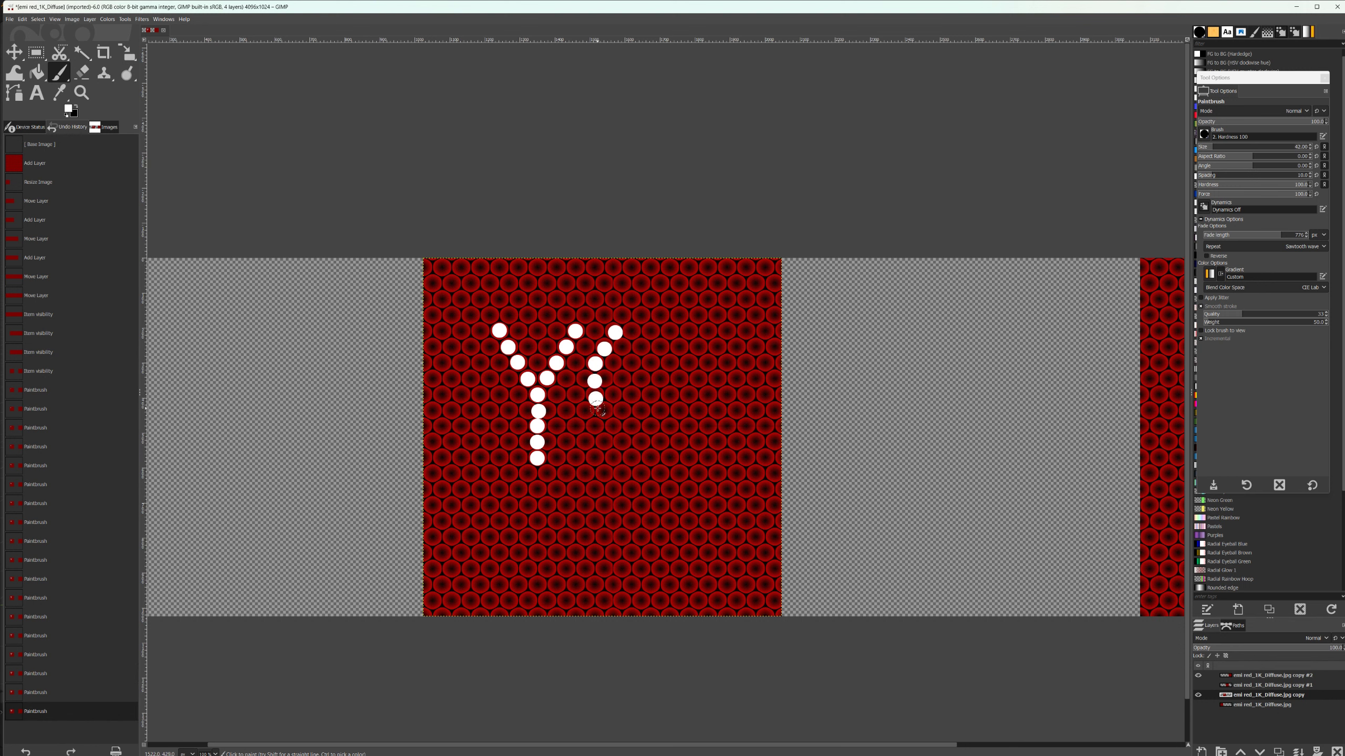
click(598, 419)
click(604, 431)
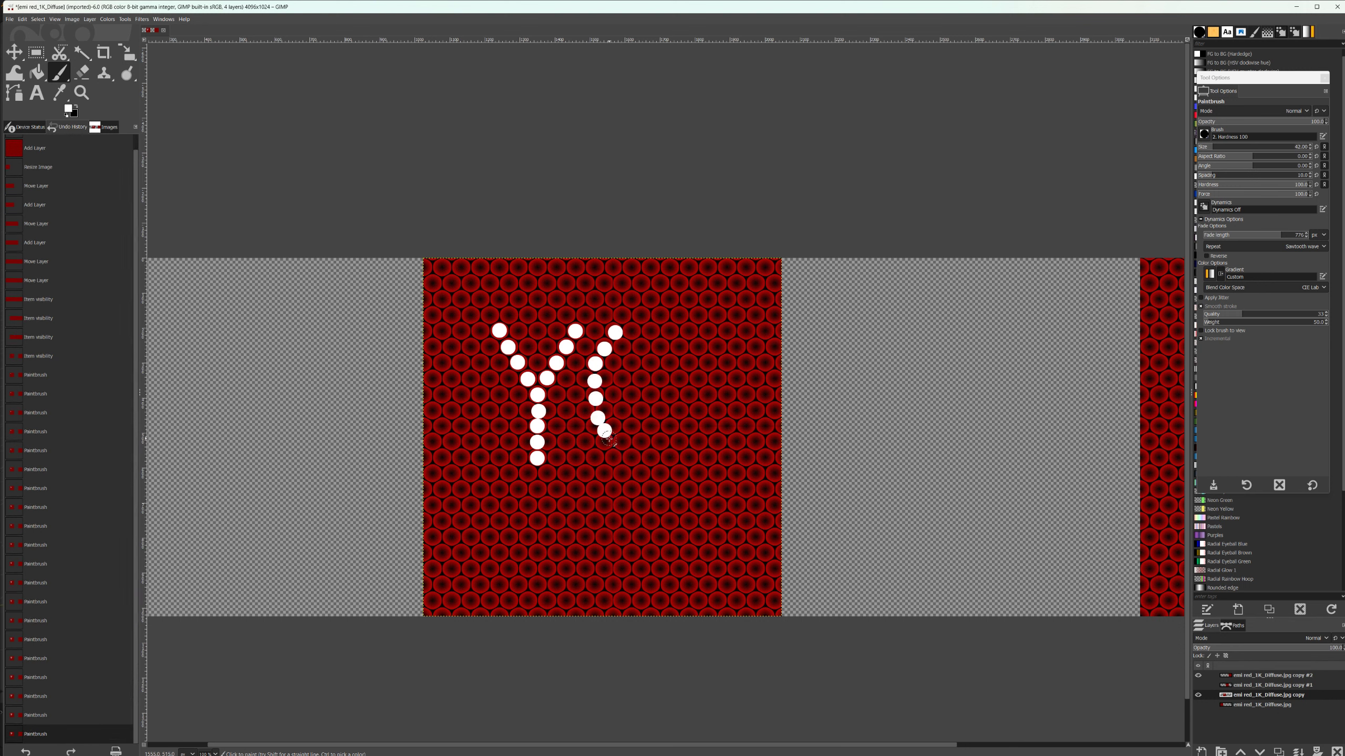
click(614, 448)
click(630, 457)
Undo all the white dots painted on the second tile
key(ctrl+z)
key(ctrl+z)
key(ctrl+z)
key(ctrl+z)
key(ctrl+z)
key(ctrl+z)
key(ctrl+z)
key(ctrl+z)
key(ctrl+z)
key(ctrl+z)
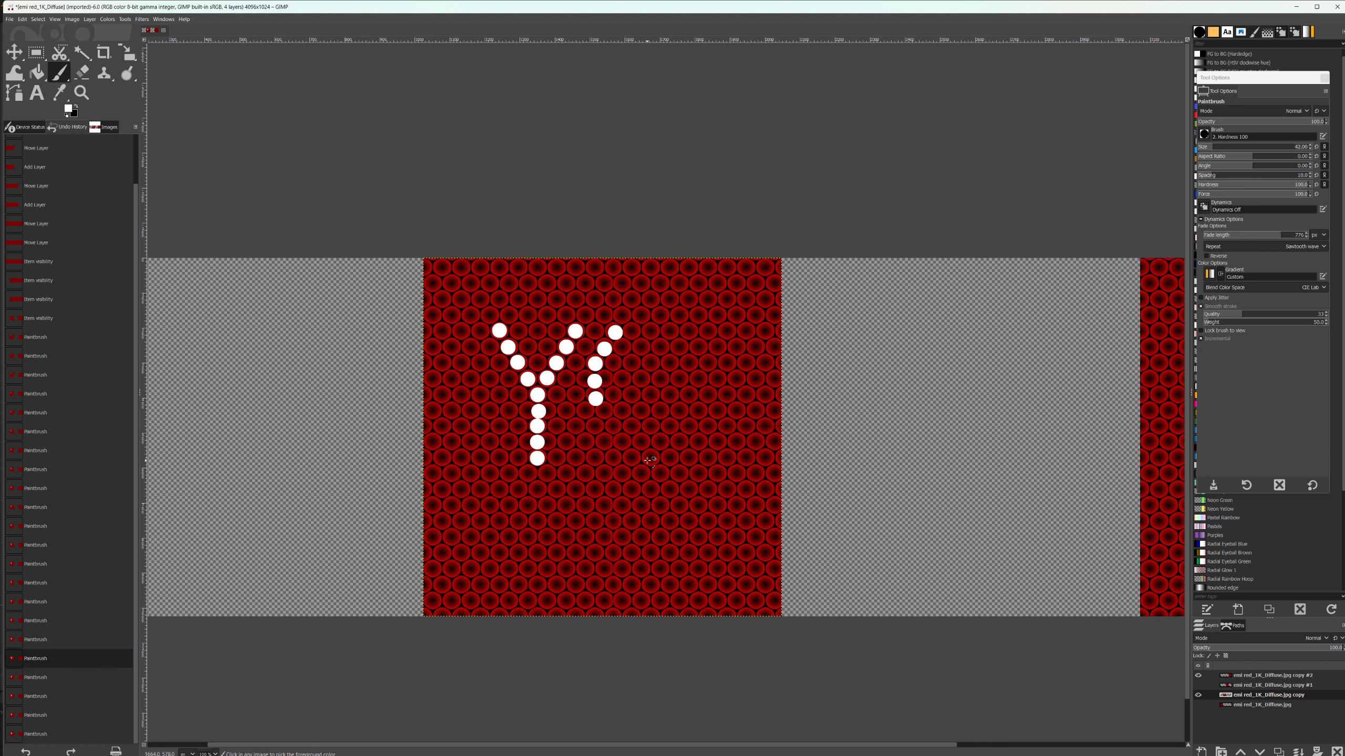
key(ctrl+z)
key(ctrl+z)
key(ctrl+z)
key(ctrl+z)
key(ctrl+z)
key(ctrl+z)
key(ctrl+z)
key(ctrl+z)
key(ctrl+z)
key(ctrl+z)
key(ctrl+z)
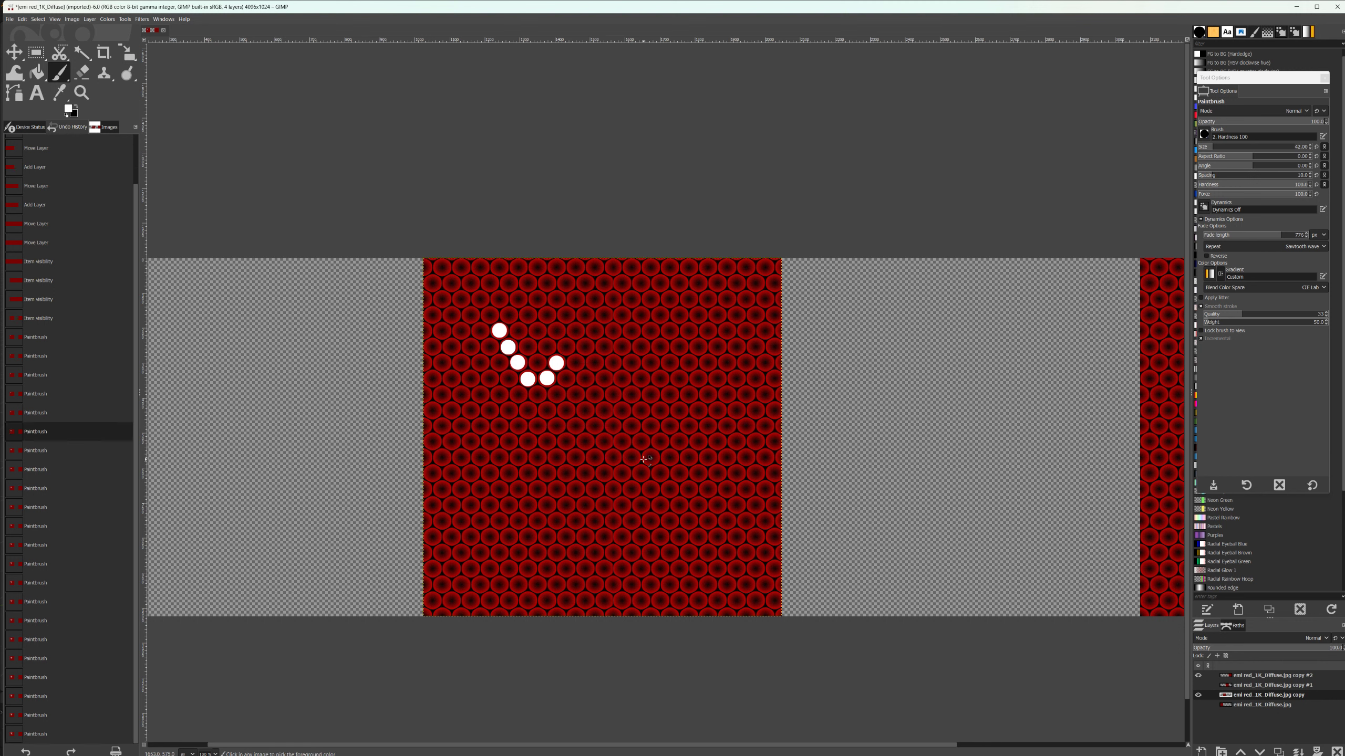
key(ctrl+z)
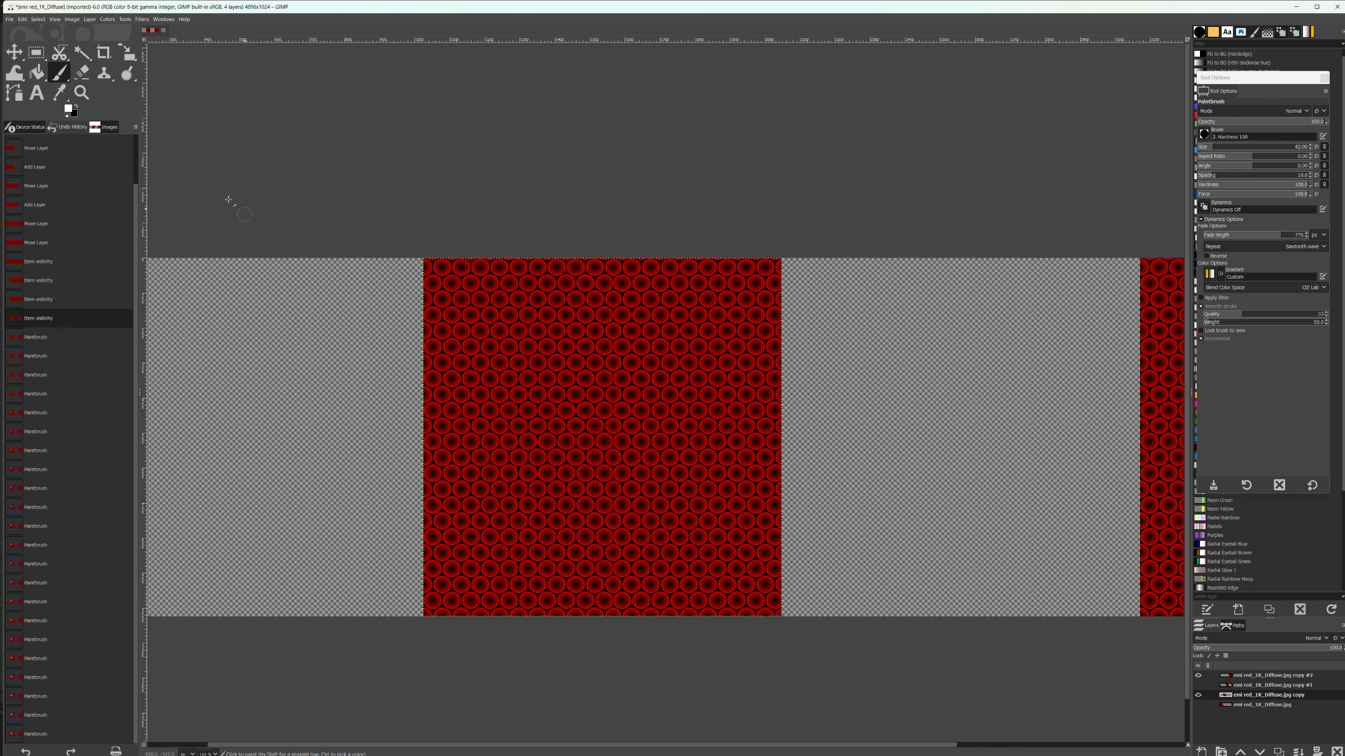
Paint a white letter Y with straight brush strokes in the upper-left area of the second tile
click(473, 316)
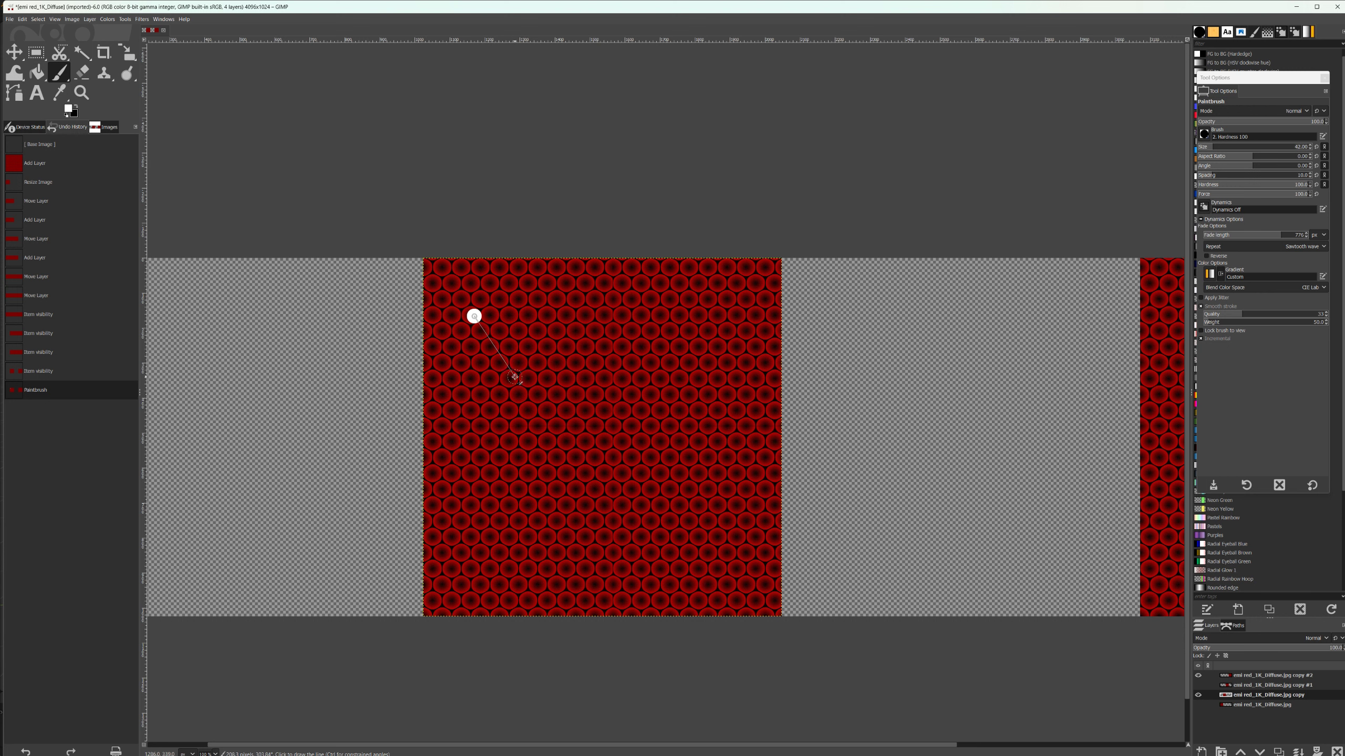
shift+click(500, 376)
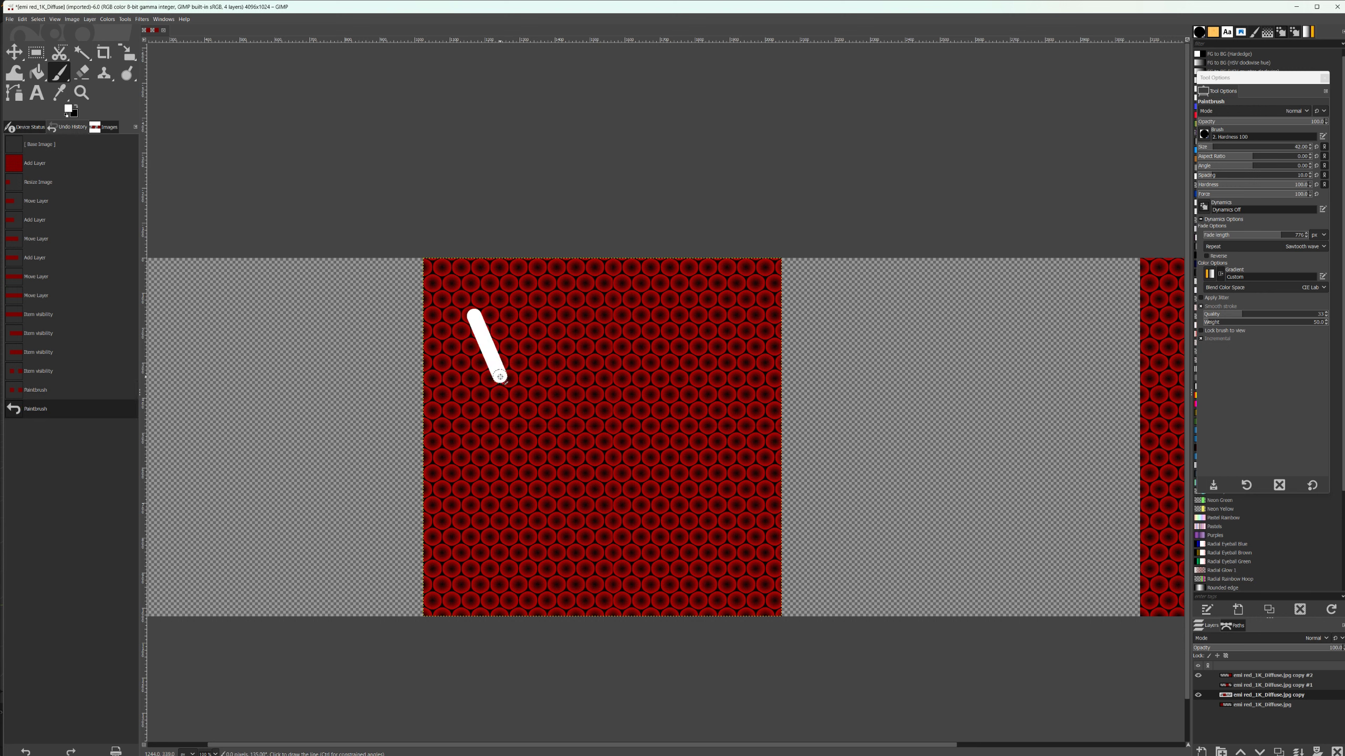
shift+click(542, 312)
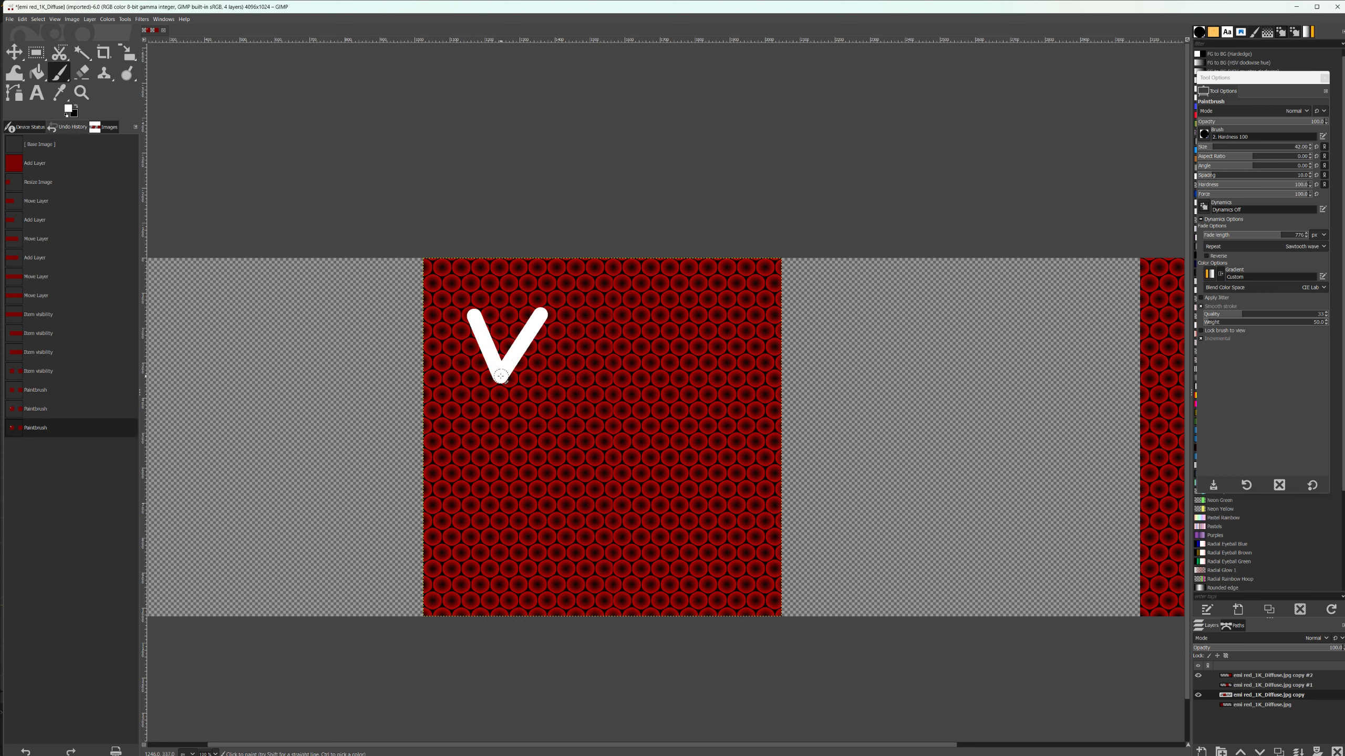
shift+click(500, 376)
shift+click(498, 442)
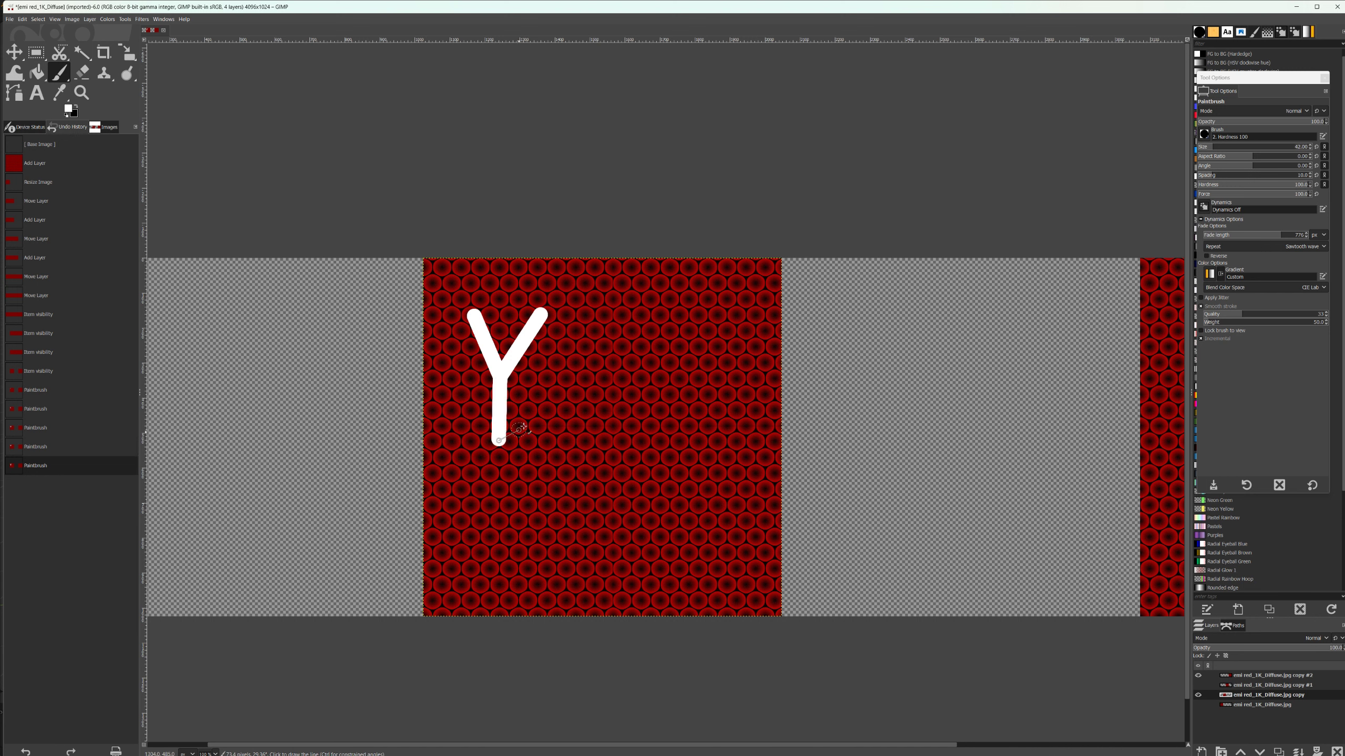
Paint a closed white letter o from short connected straight strokes beside the Y on the second tile
click(558, 364)
shift+click(537, 394)
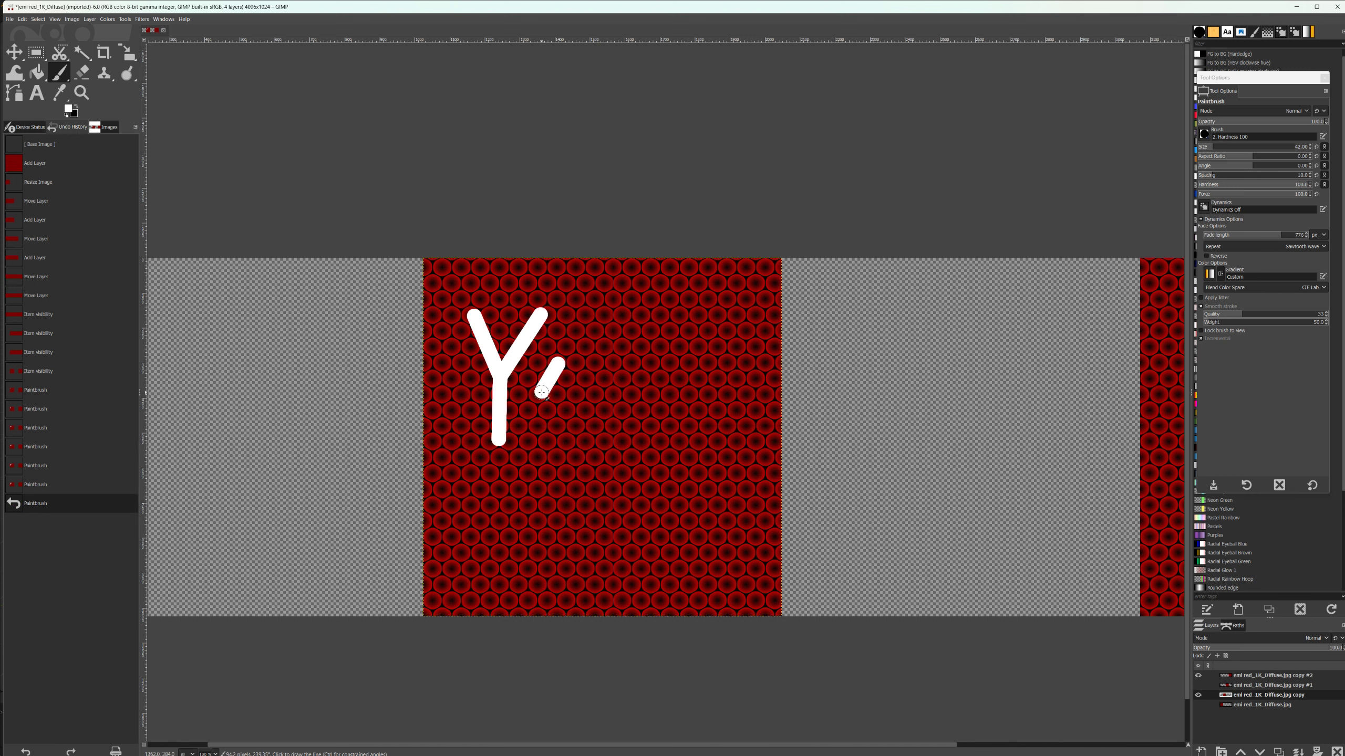
shift+click(547, 421)
shift+click(572, 439)
shift+click(604, 433)
shift+click(606, 398)
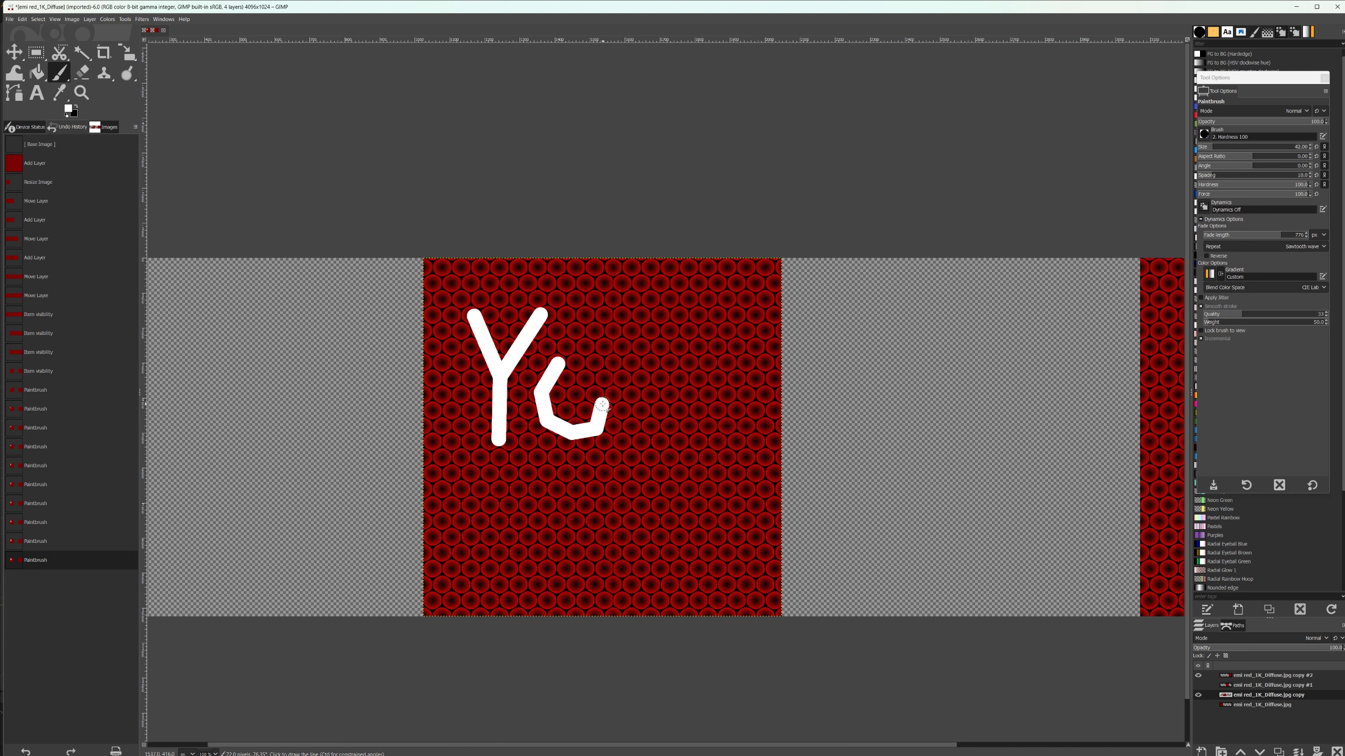
shift+click(595, 383)
shift+click(582, 371)
shift+click(568, 362)
shift+click(558, 364)
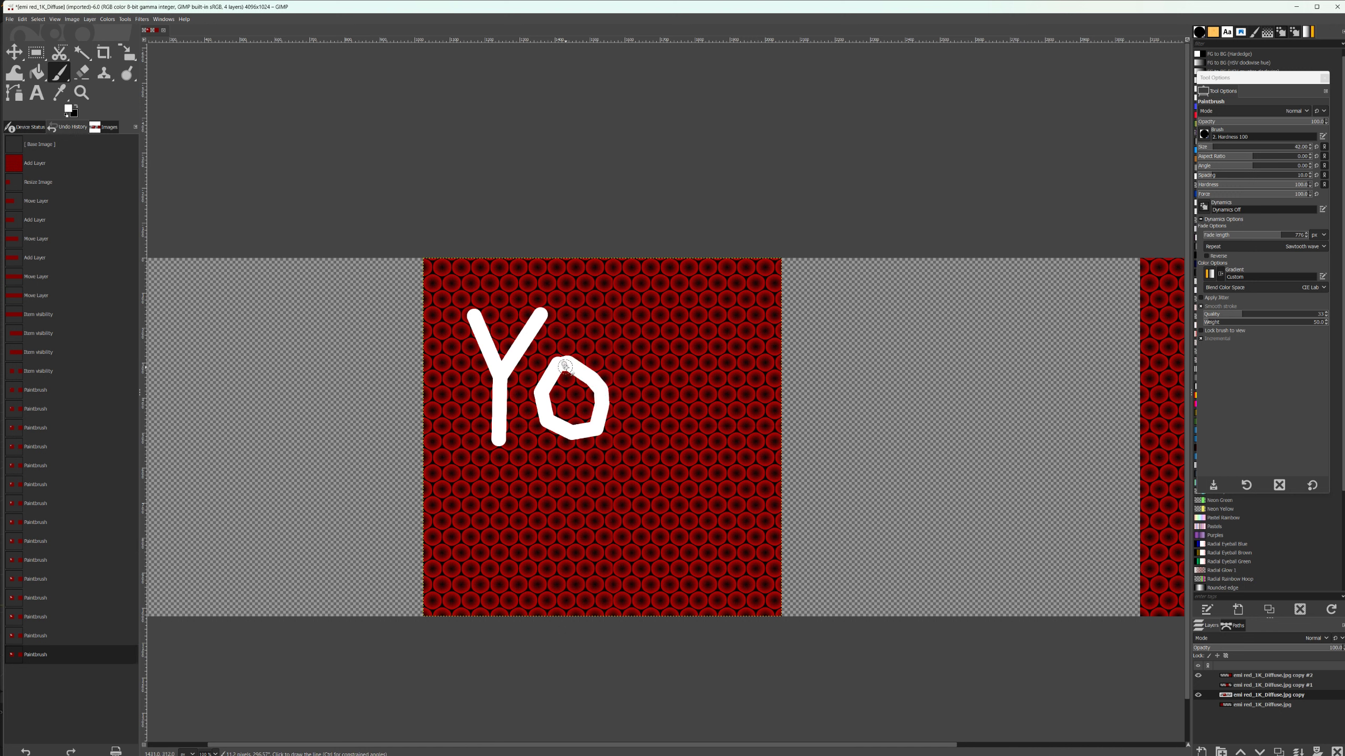
Paint a white letter u from straight strokes after the o to complete the word "You" on the second tile
click(622, 368)
drag(623, 368, 624, 397)
shift+click(625, 430)
shift+click(656, 430)
shift+click(673, 423)
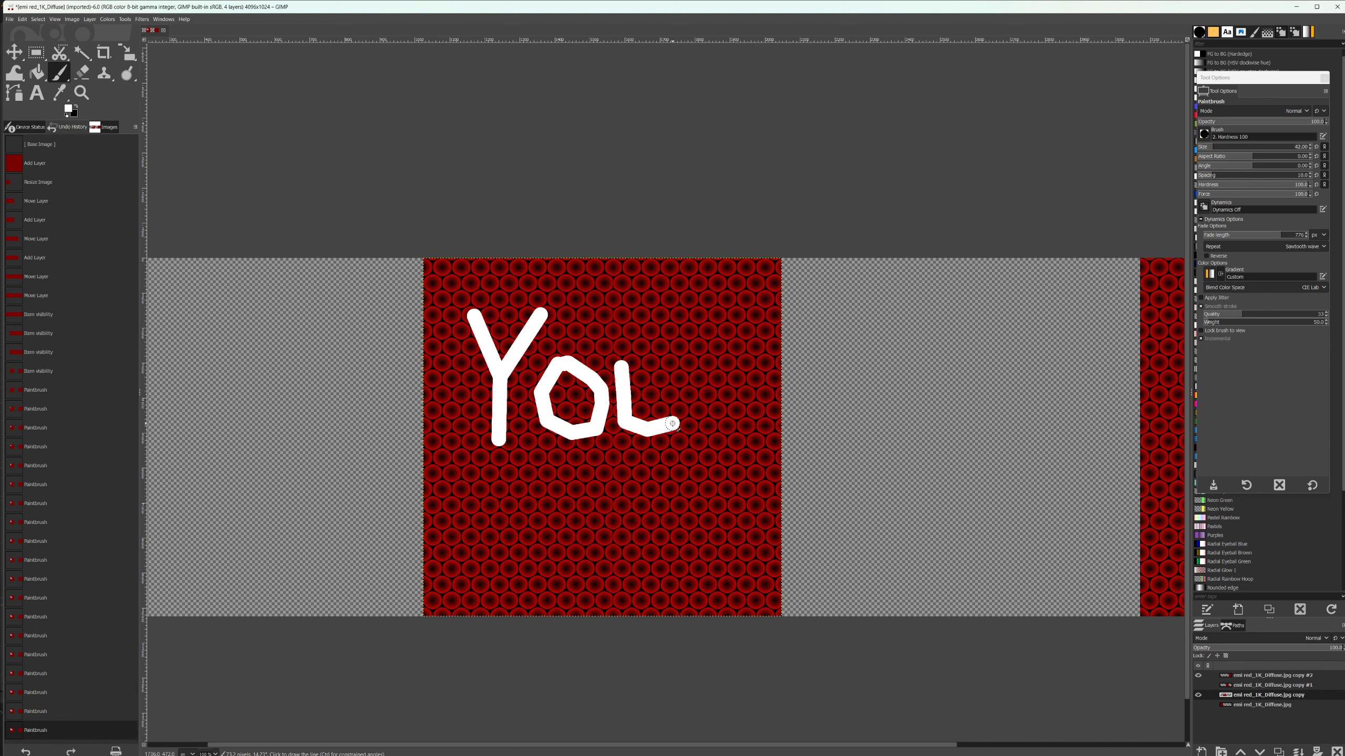
shift+click(677, 372)
shift+click(678, 360)
shift+click(687, 427)
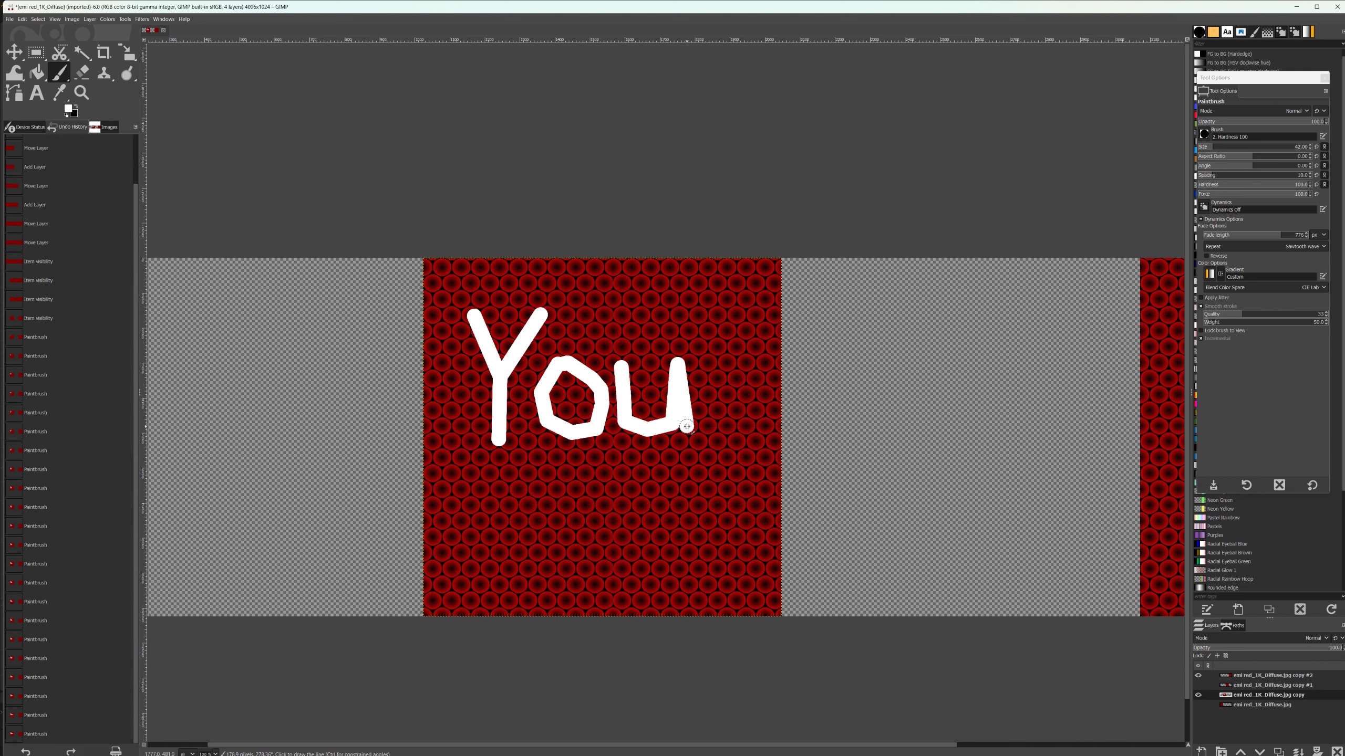
drag(687, 427, 683, 359)
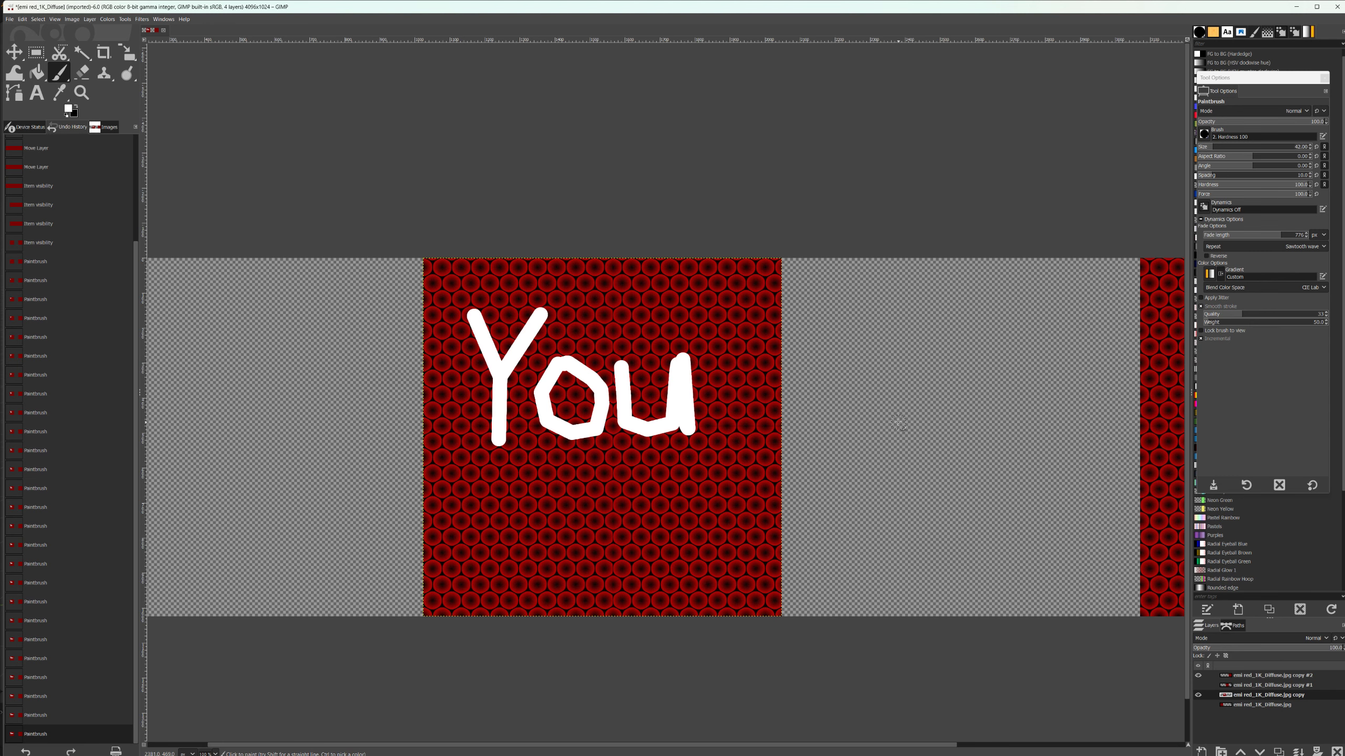
Paint a white letter S with straight brush strokes in the upper-left area of the fourth tile on the top layer
middle_drag(910, 424, 487, 426)
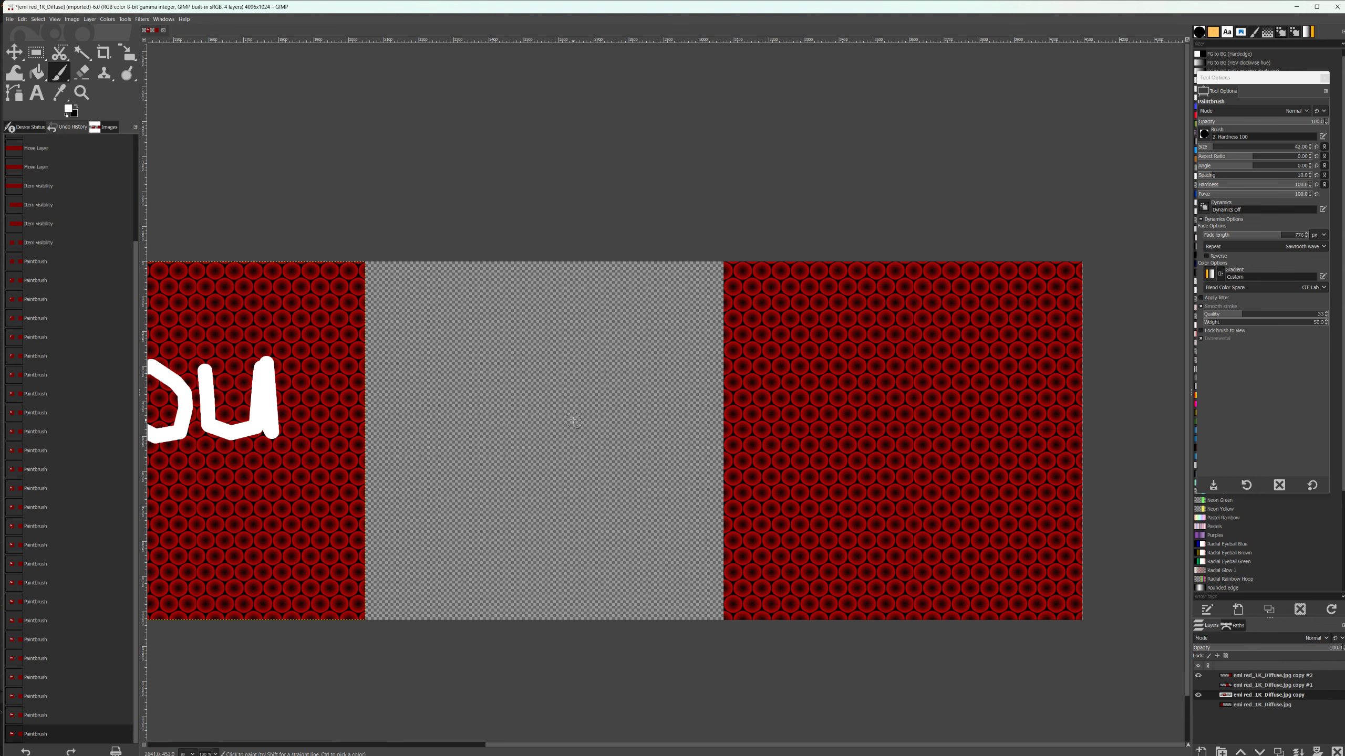
middle_drag(573, 421, 457, 432)
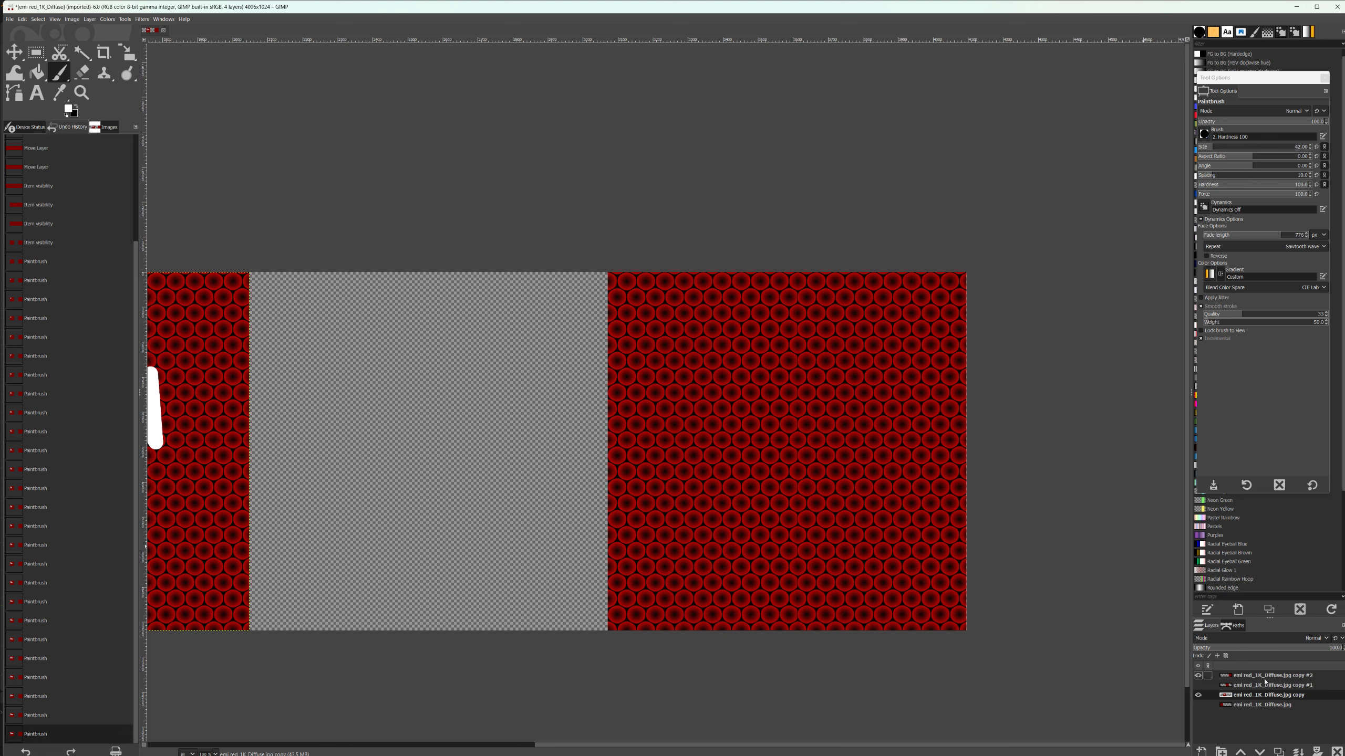
click(1213, 676)
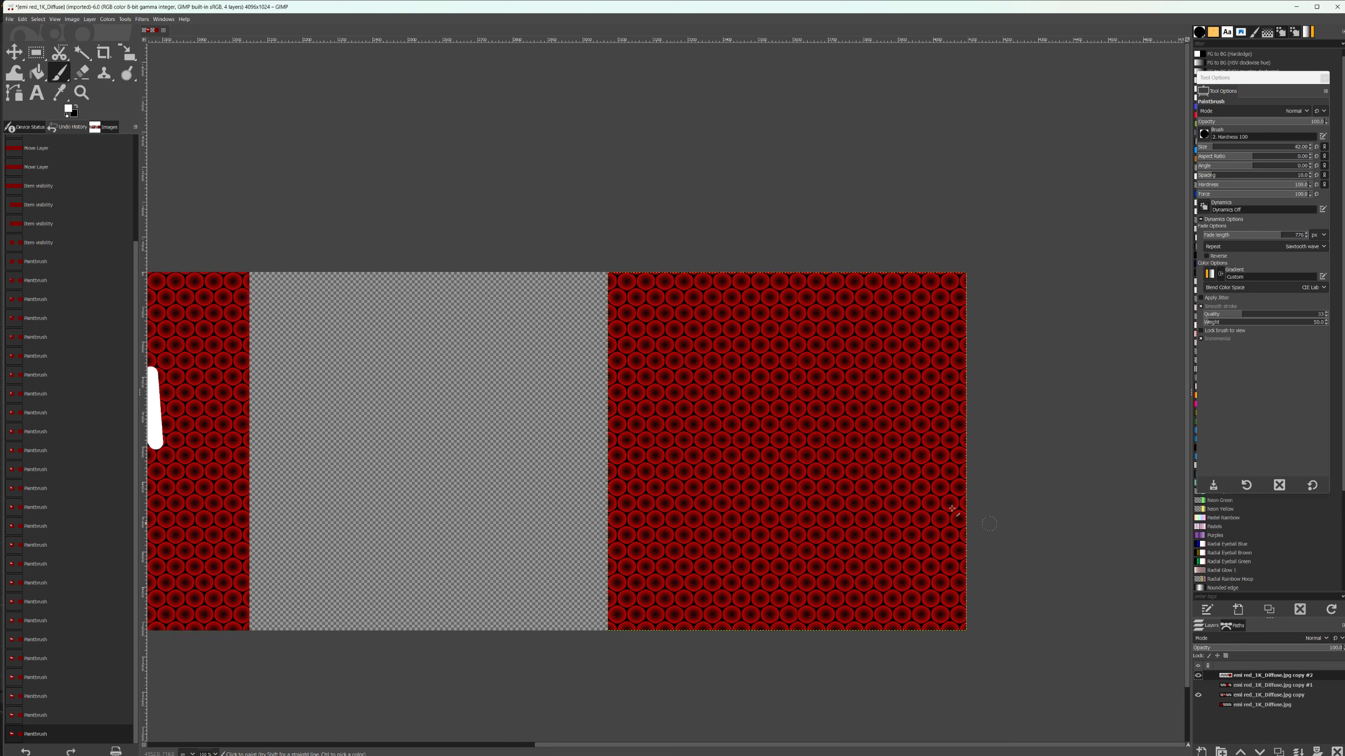
click(700, 352)
shift+click(665, 337)
shift+click(649, 351)
mouse_move(648, 351)
mouse_down()
mouse_move(665, 394)
mouse_move(709, 410)
mouse_move(713, 445)
mouse_move(688, 465)
mouse_move(647, 454)
mouse_up()
shift+click(736, 402)
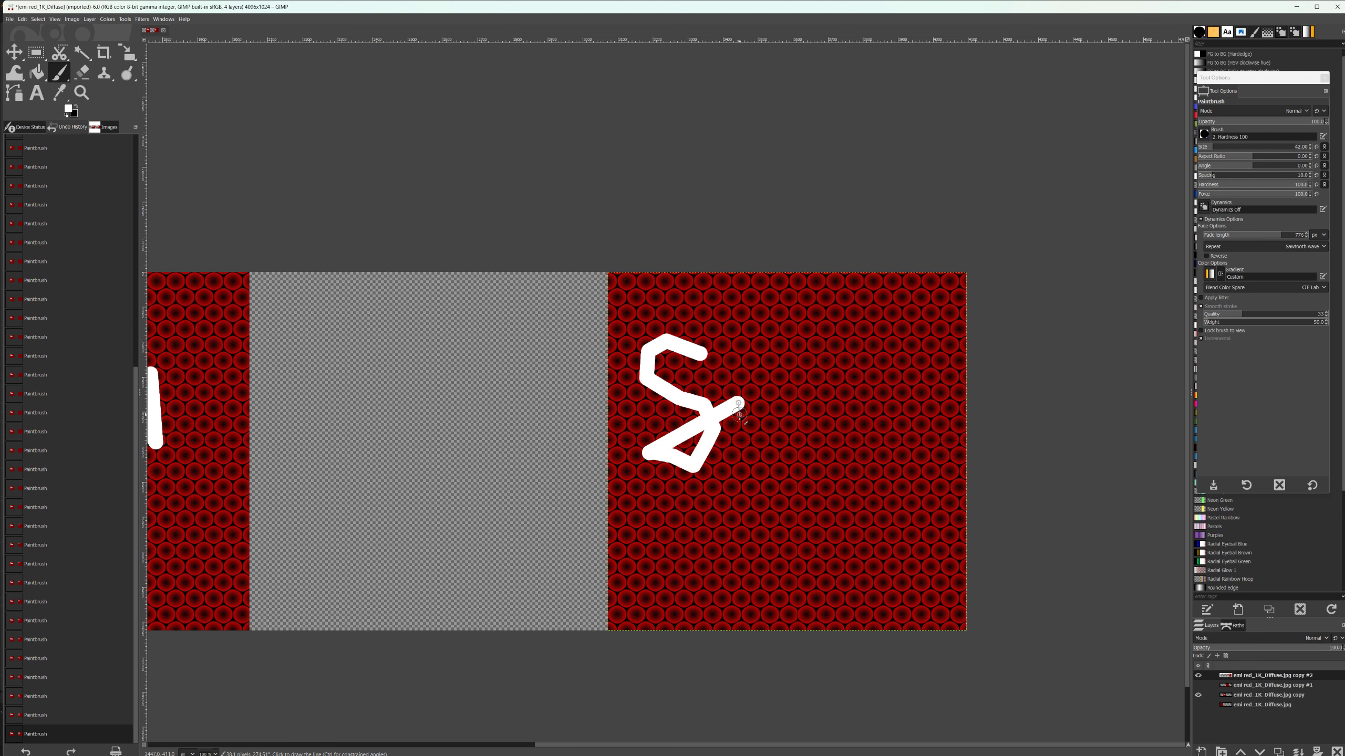
key(ctrl+z)
Paint white letters u and c from straight strokes after the S on the fourth tile
click(739, 408)
mouse_move(740, 431)
shift+mouse_down()
mouse_move(737, 453)
mouse_move(758, 467)
mouse_move(780, 459)
mouse_move(776, 413)
mouse_move(808, 460)
mouse_move(867, 467)
shift+mouse_up()
shift+click(775, 397)
click(851, 405)
shift+click(816, 397)
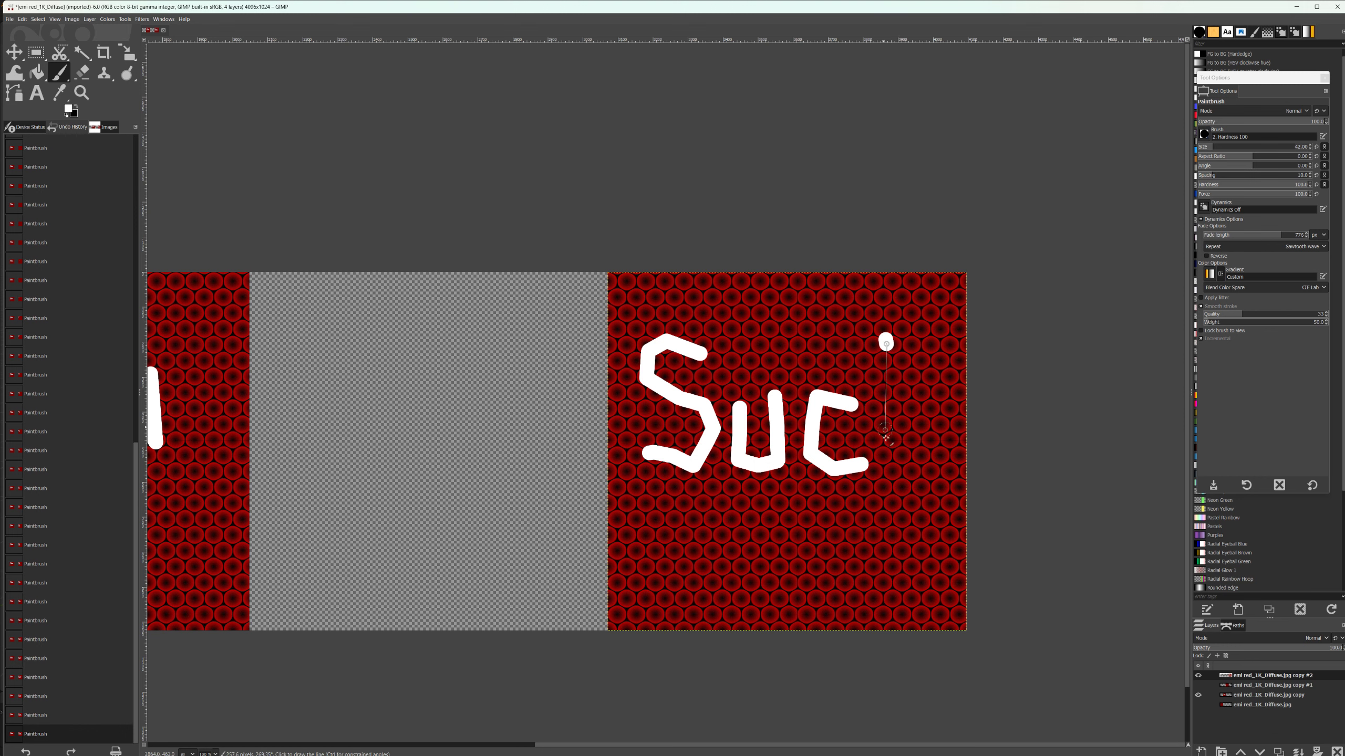
Paint a white letter k from three straight strokes to complete the word "Suck" on the fourth tile
shift+click(890, 469)
click(914, 408)
shift+click(895, 434)
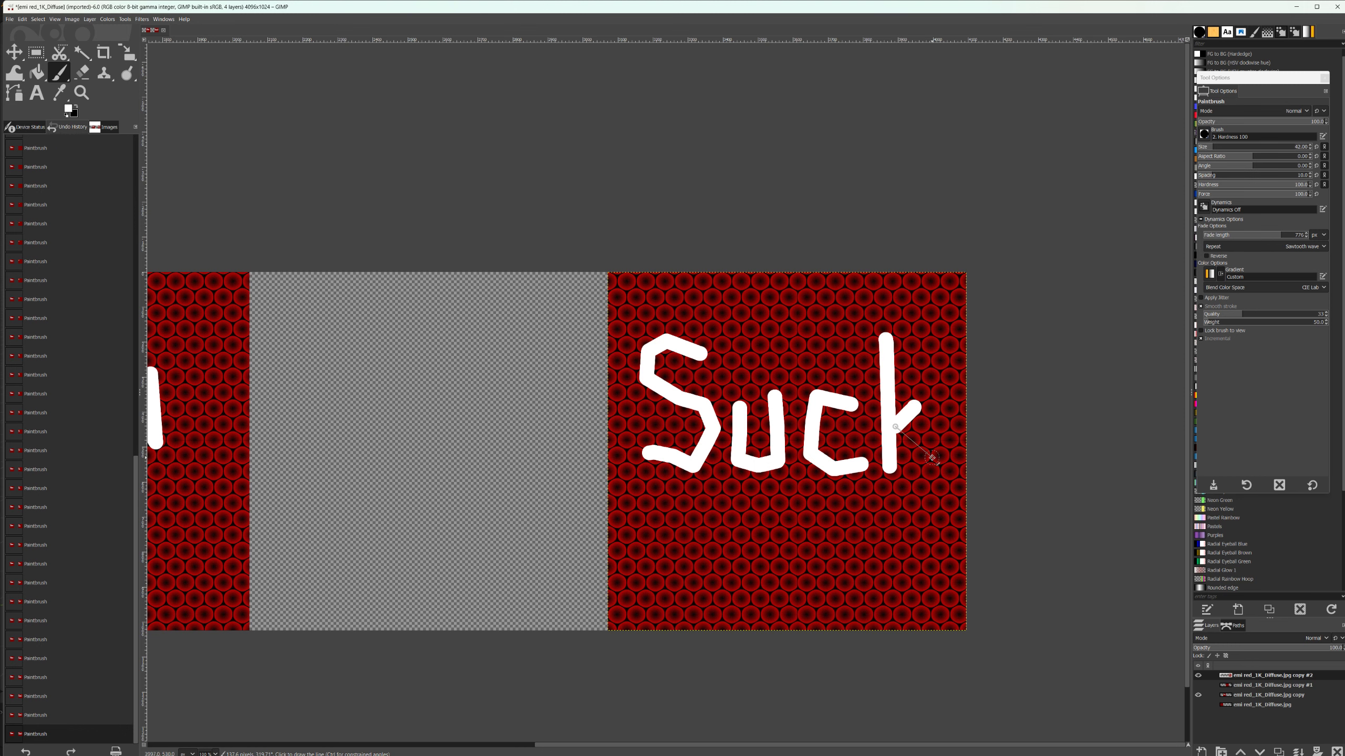
shift+click(940, 469)
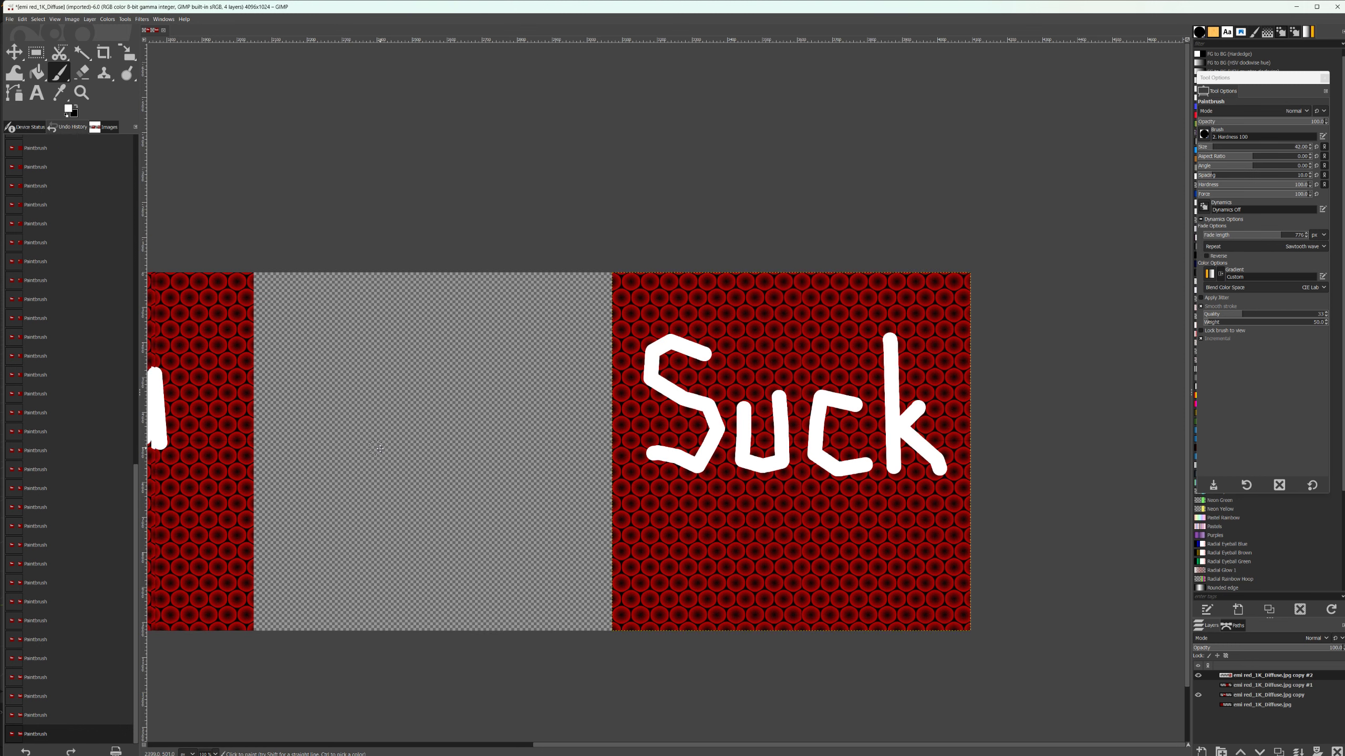
Make the two hidden red tile layers visible again and check the full texture strip
scroll(794, 450, left, 6)
scroll(699, 423, right, 2)
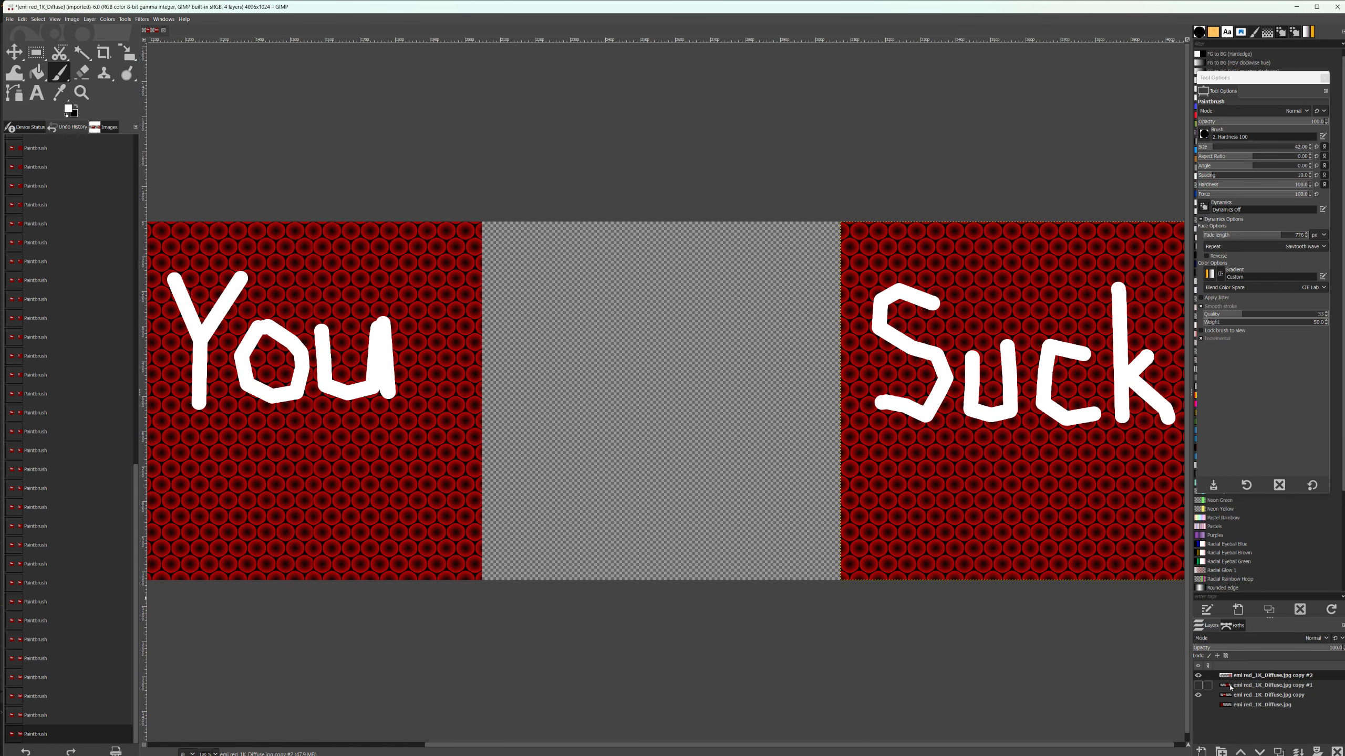
click(1198, 685)
click(1198, 705)
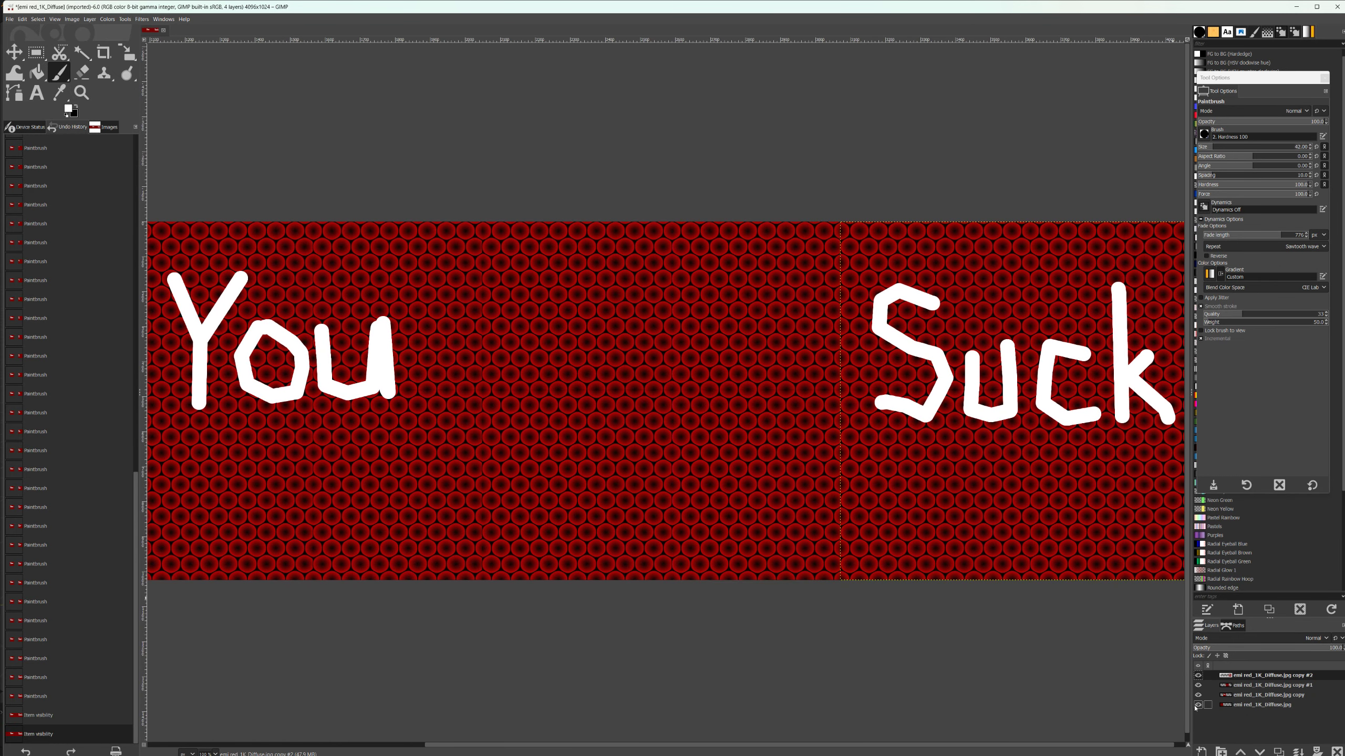
scroll(640, 216, up, 2)
scroll(640, 216, left, 8)
scroll(913, 246, right, 3)
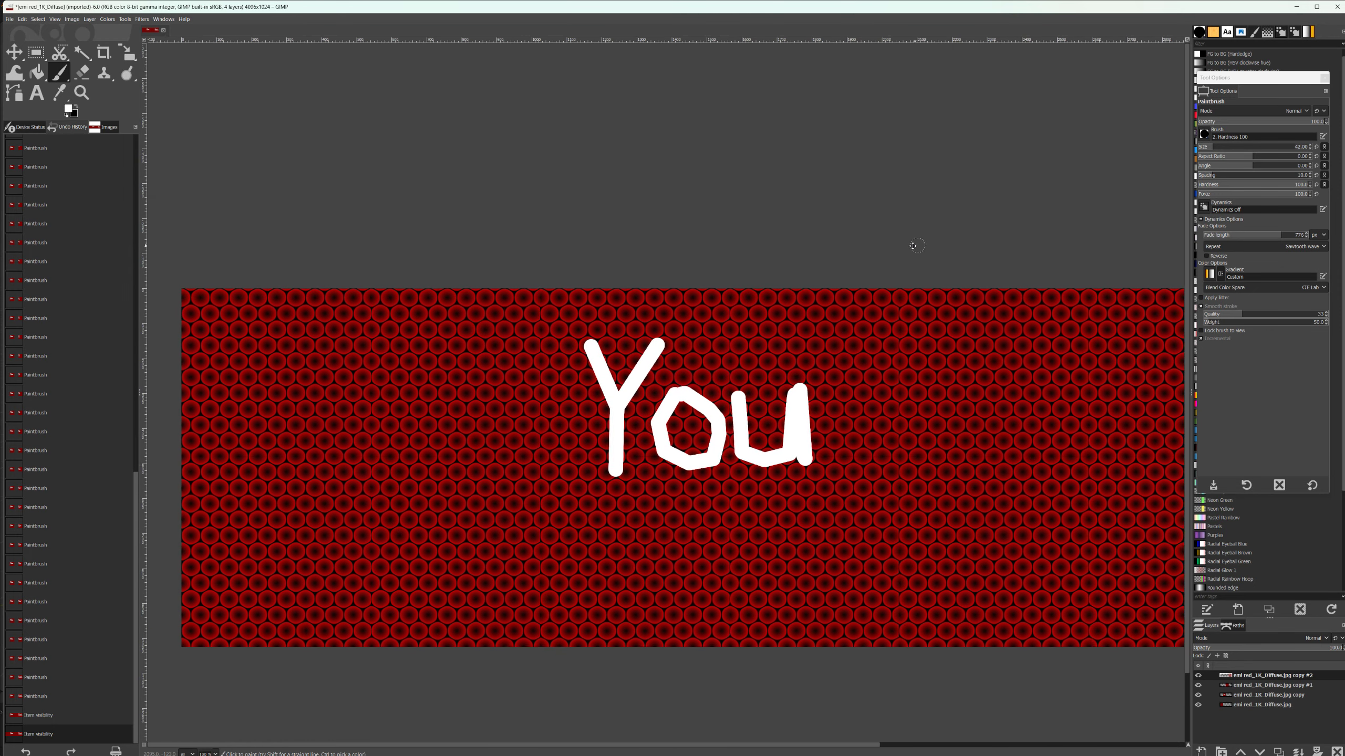
Overwrite the imported file emi red_1K_Diffuse.jpg with the edited strip, exporting it as JPEG
click(9, 19)
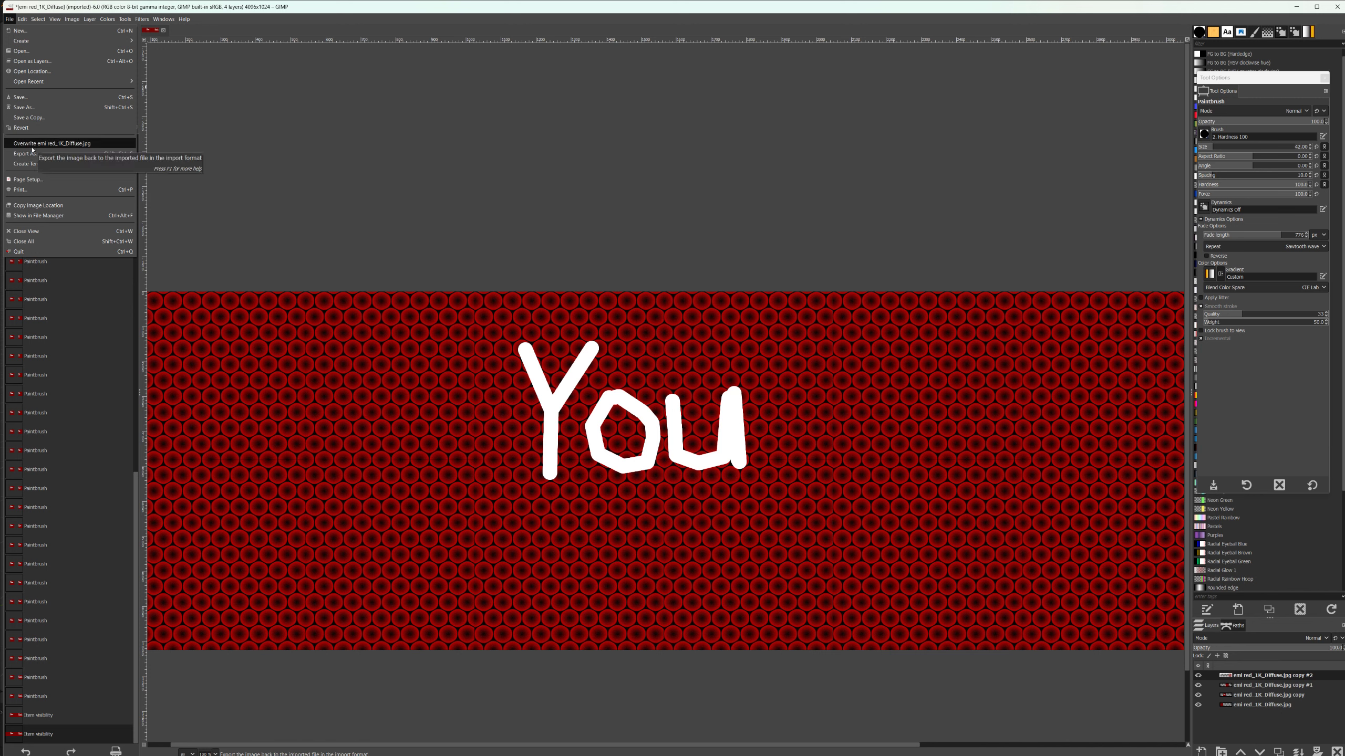
click(32, 147)
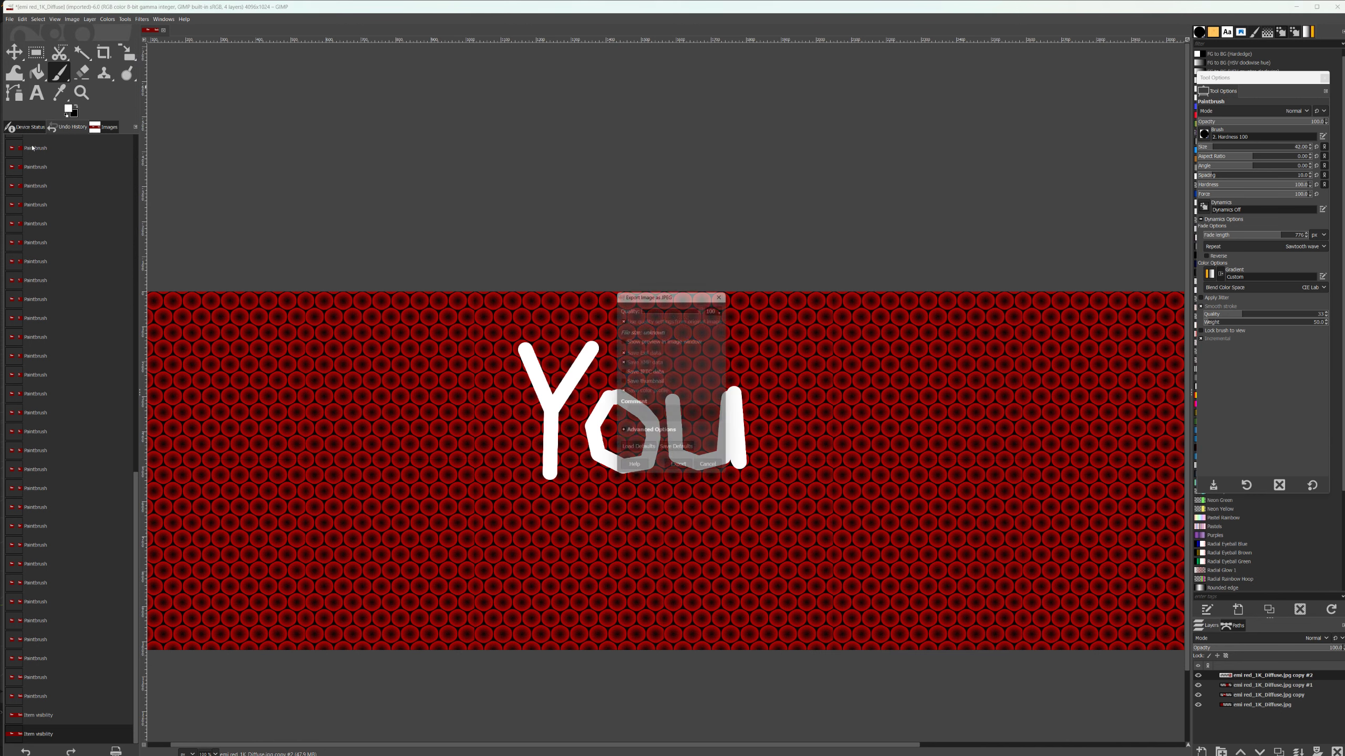
click(680, 471)
Switch to BeamNG.drive and hide the selected Cover.dae object to expose the red panel of its light box
key(alt+Tab)
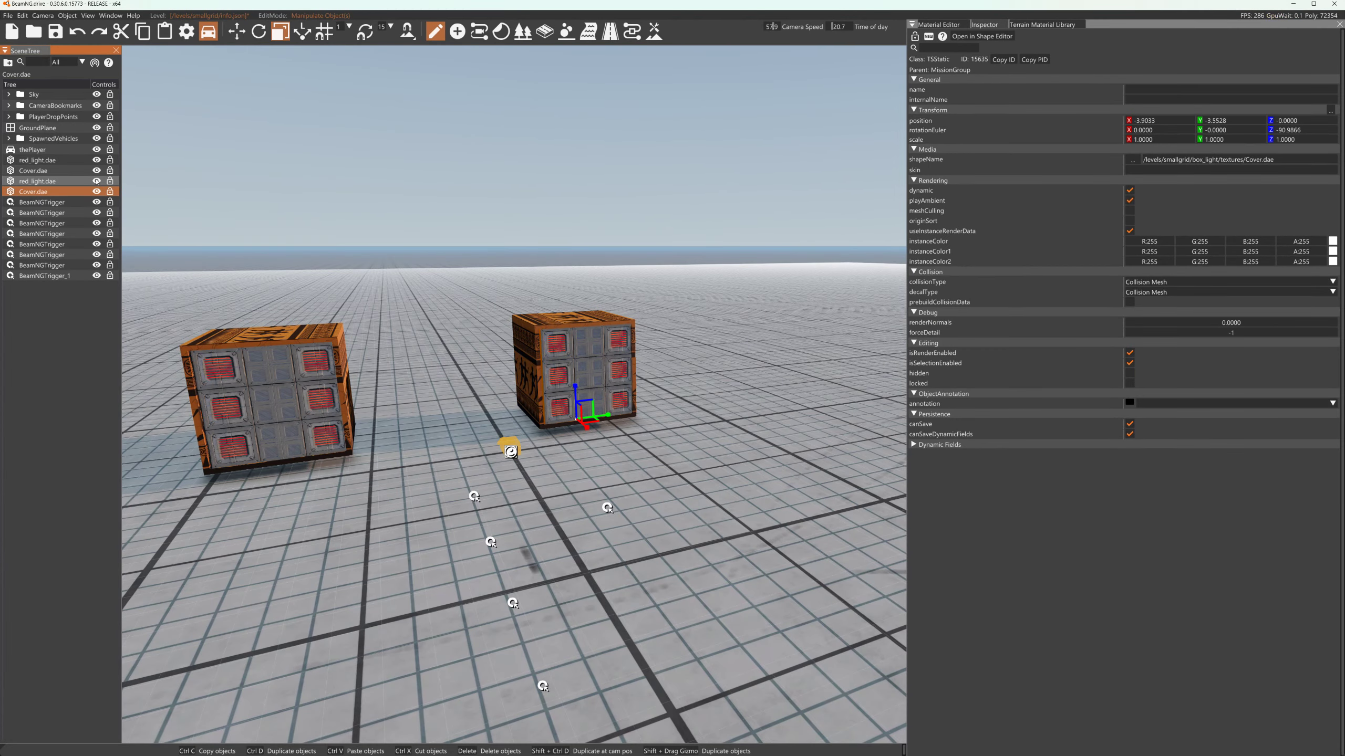
click(96, 191)
key(w)
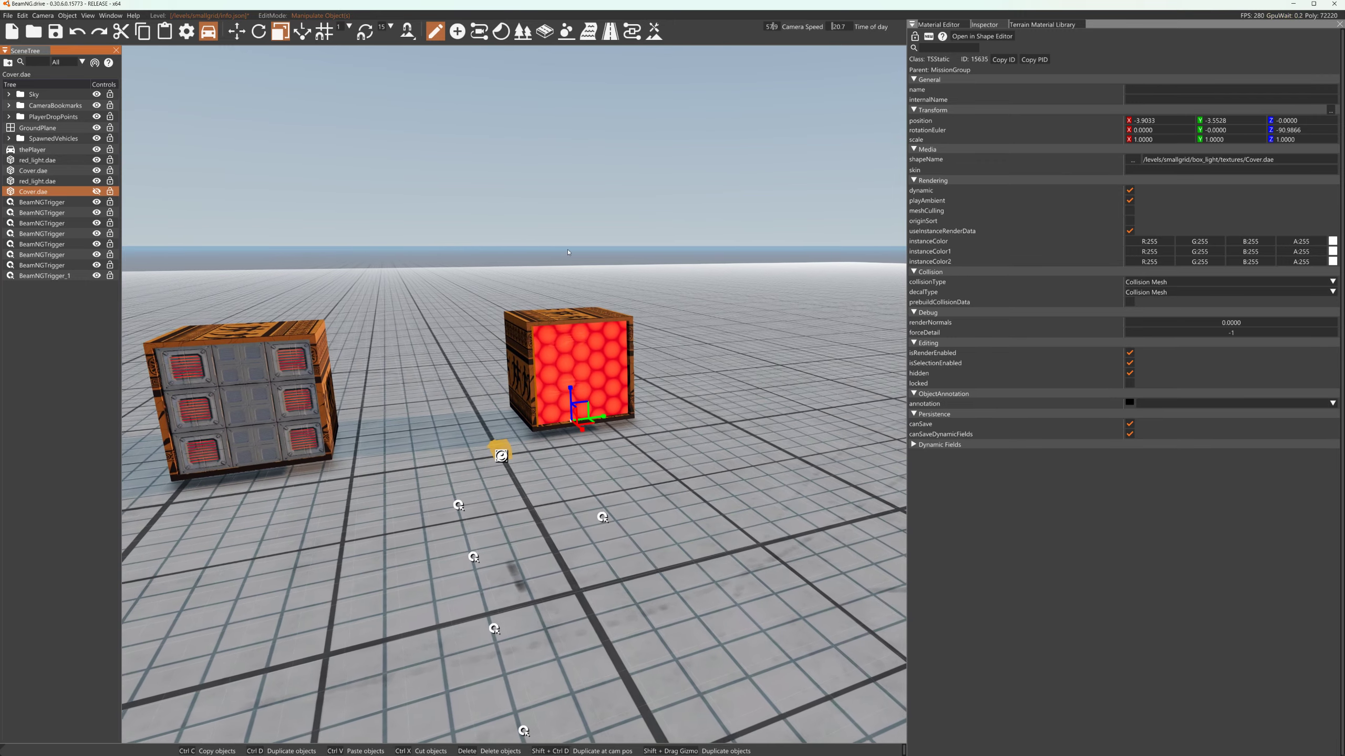
key(w)
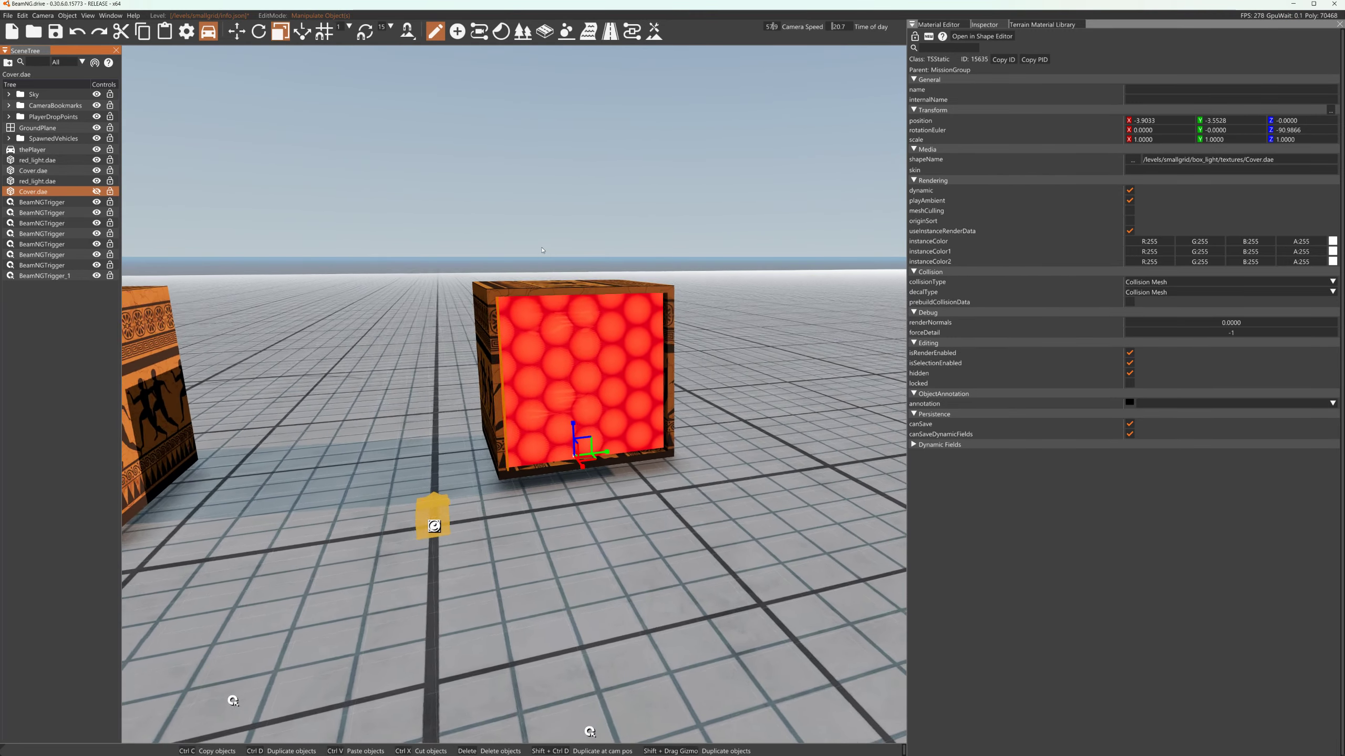
key(w)
Select the uncovered red_light.dae box and show its light_red_box1 material in the Material Editor
click(938, 25)
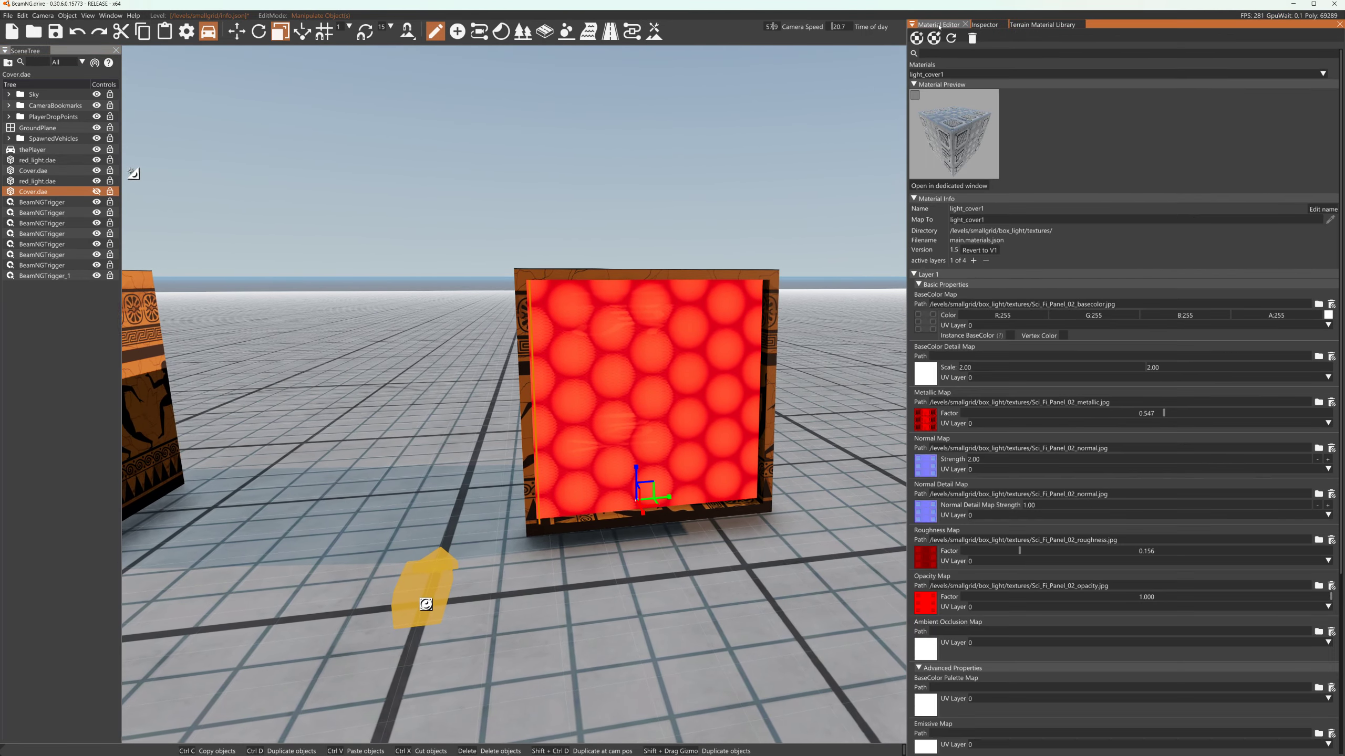
click(711, 335)
click(960, 75)
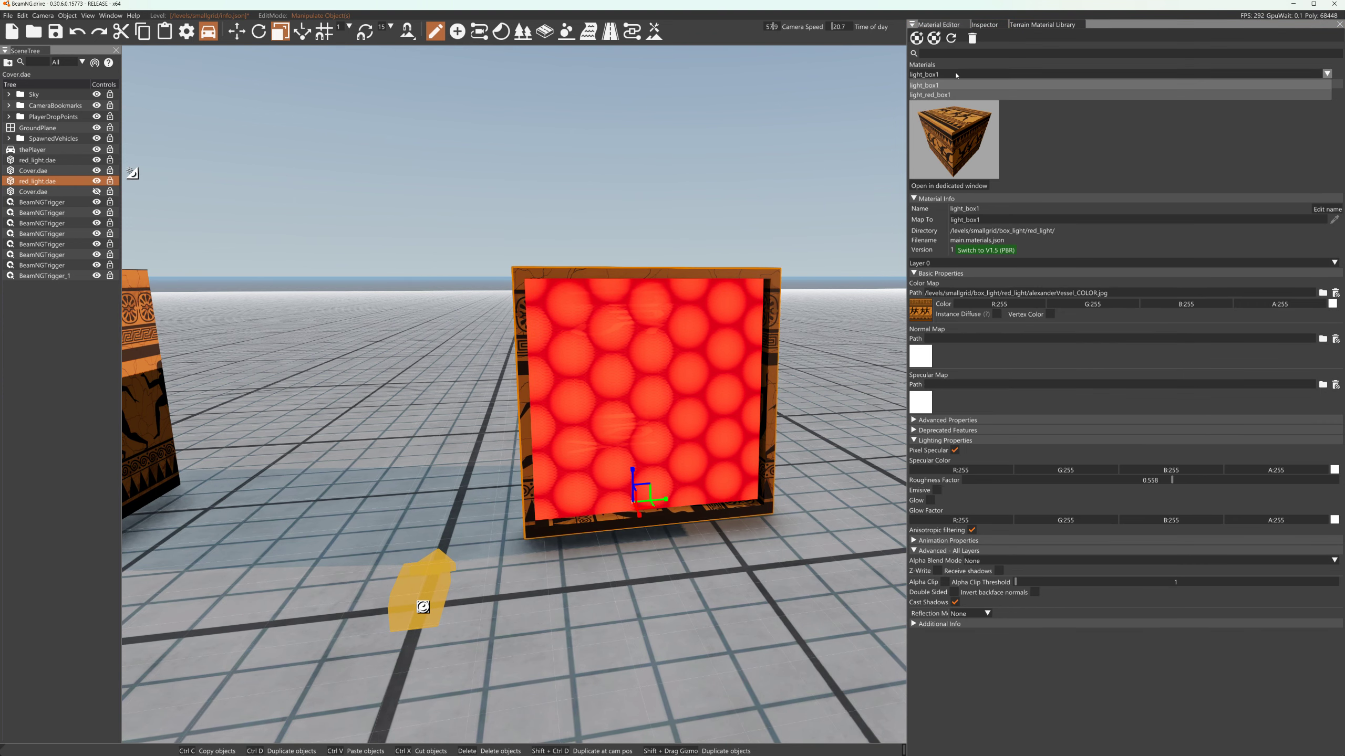
click(960, 93)
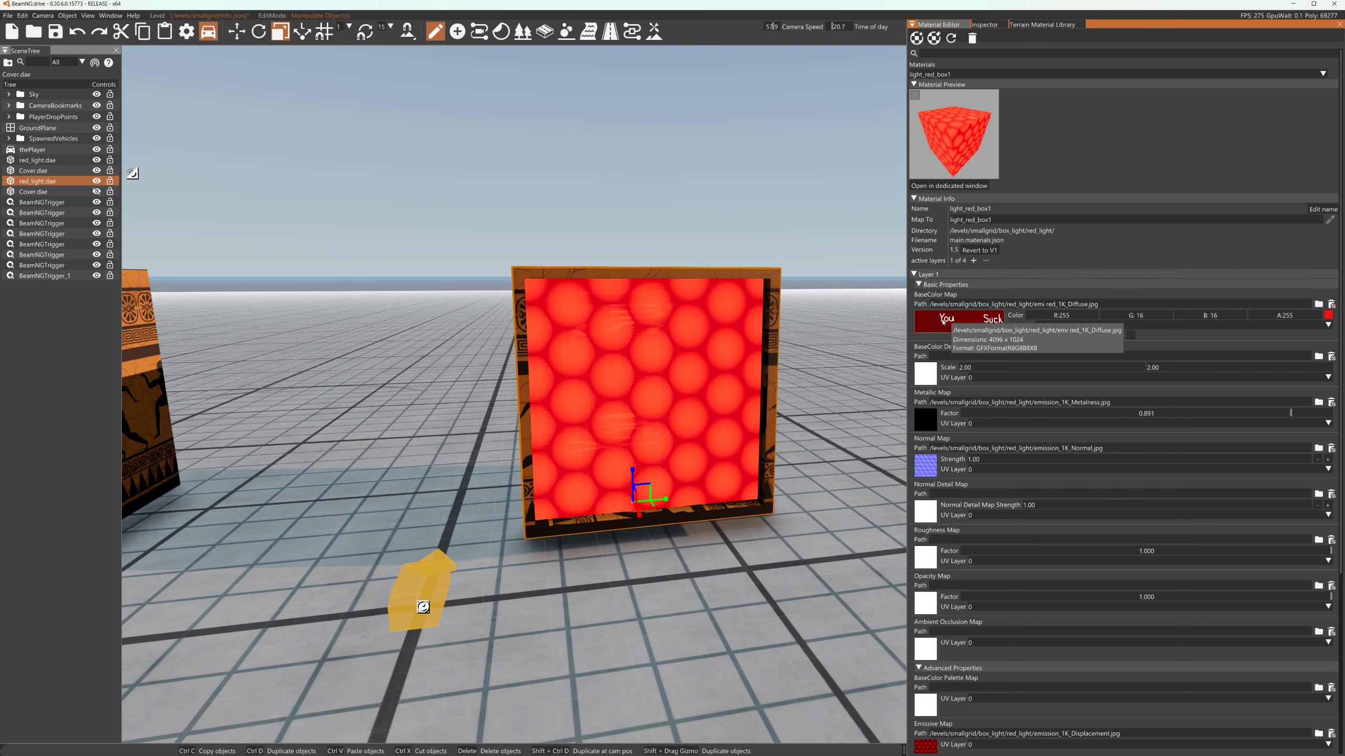
Expand the material's animation properties and set the image sequence's Frames / Sec to about 3.684
scroll(997, 371, down, 5)
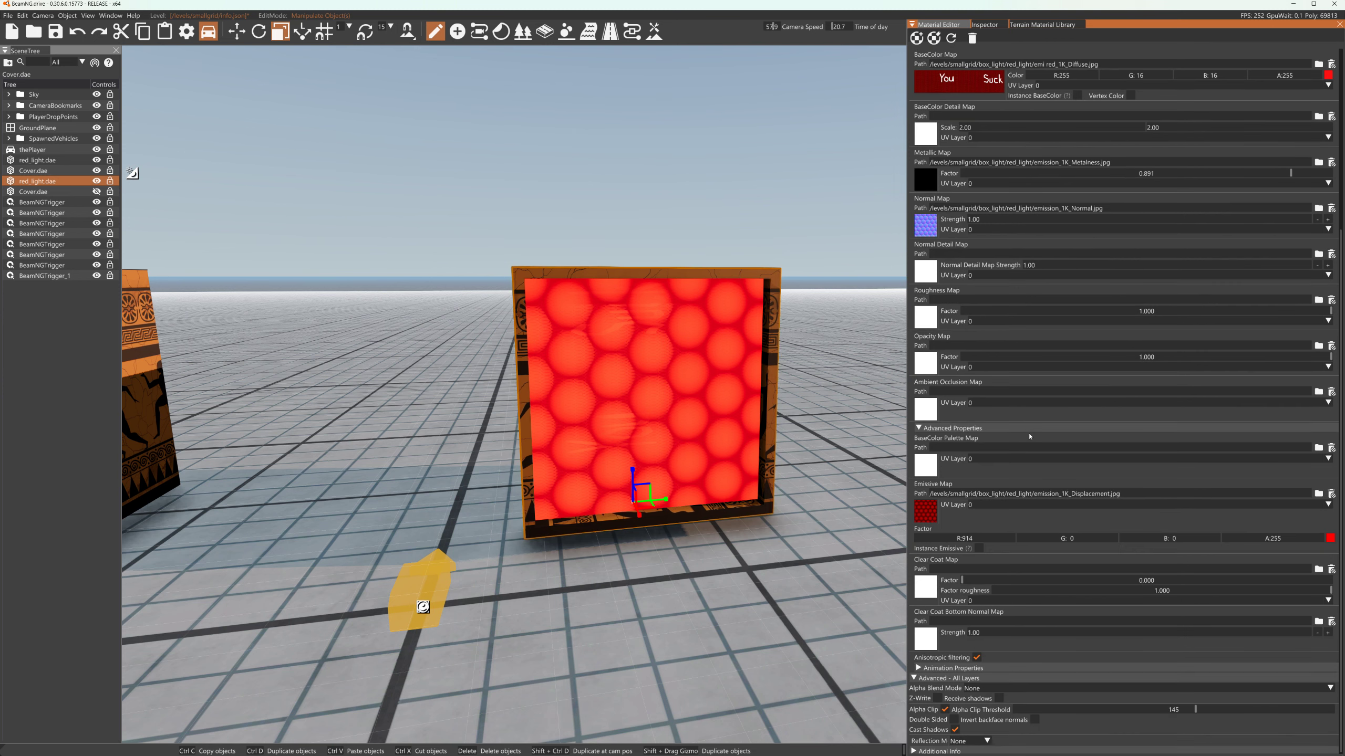
click(950, 667)
scroll(952, 651, down, 4)
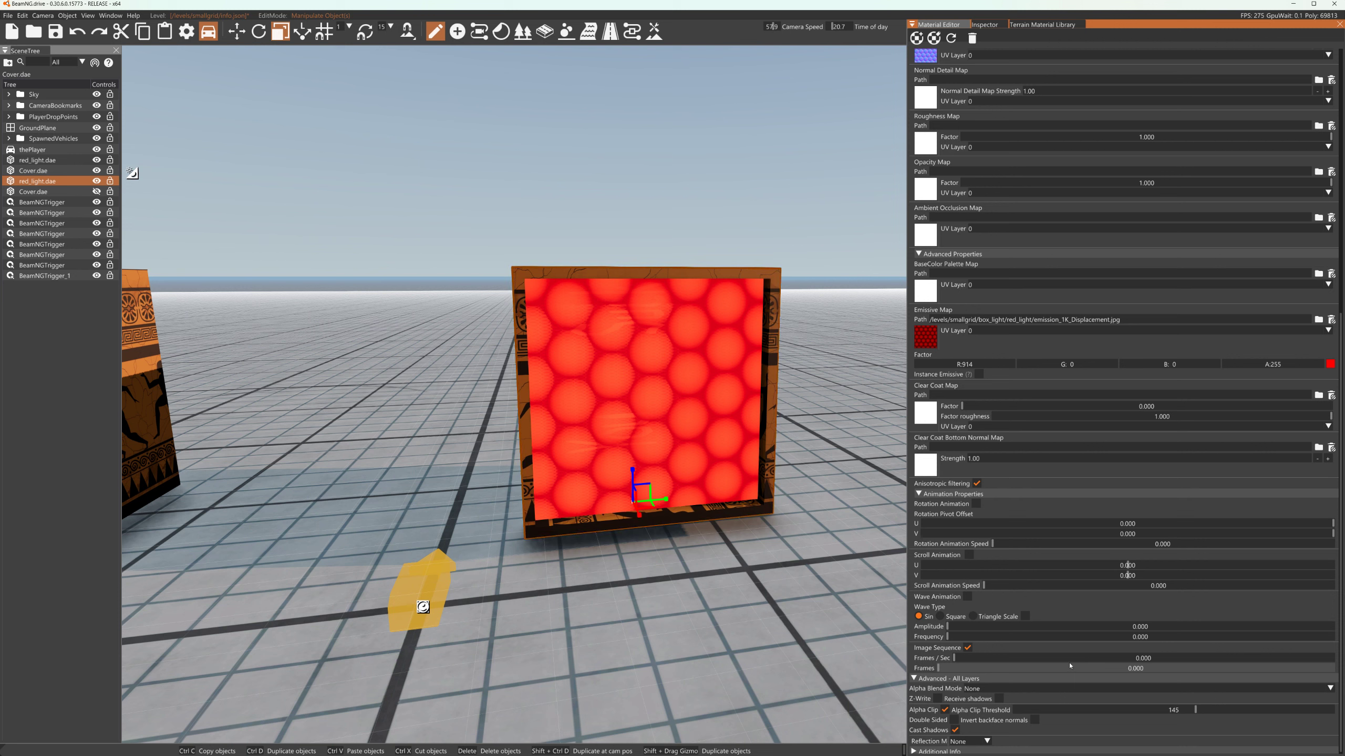
click(980, 658)
drag(979, 660, 1155, 659)
click(1000, 658)
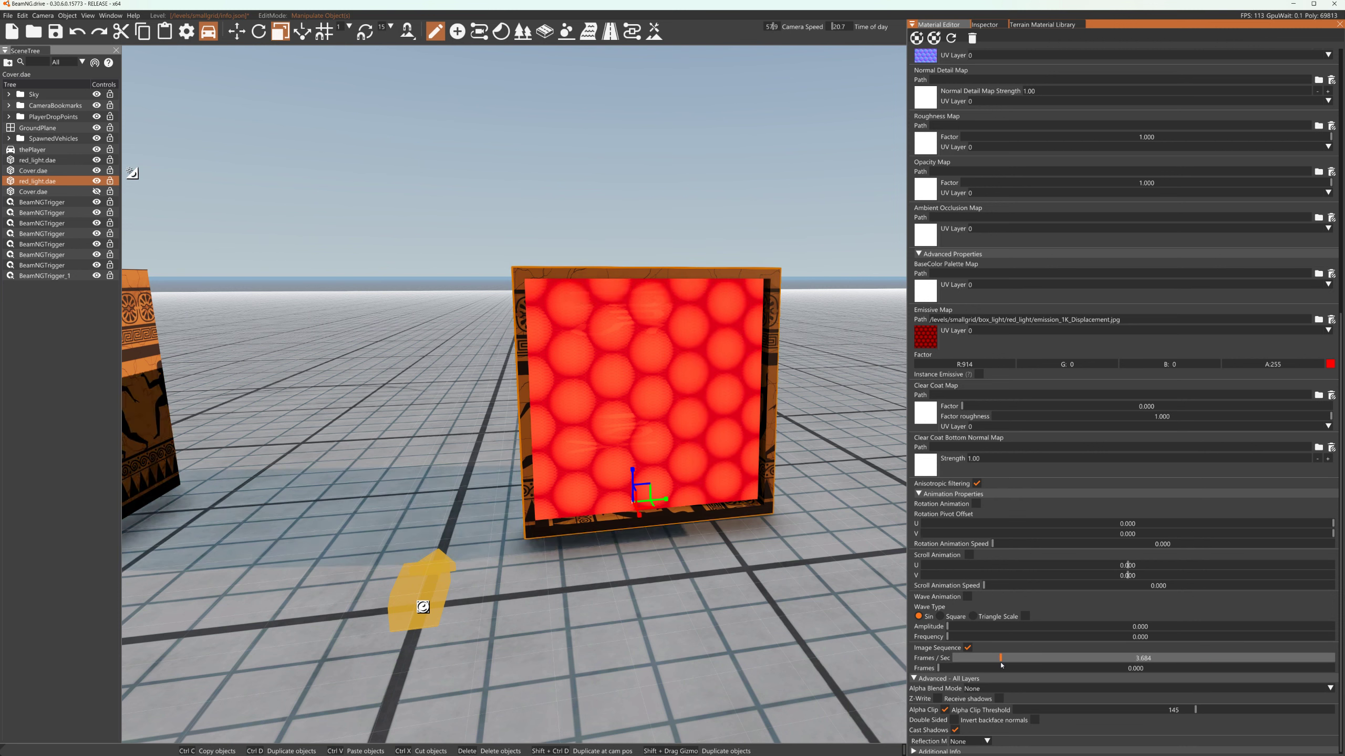
Set the image sequence's Frames / Sec to about 10.360 while trying different Frames values such as 0.1
double_click(982, 669)
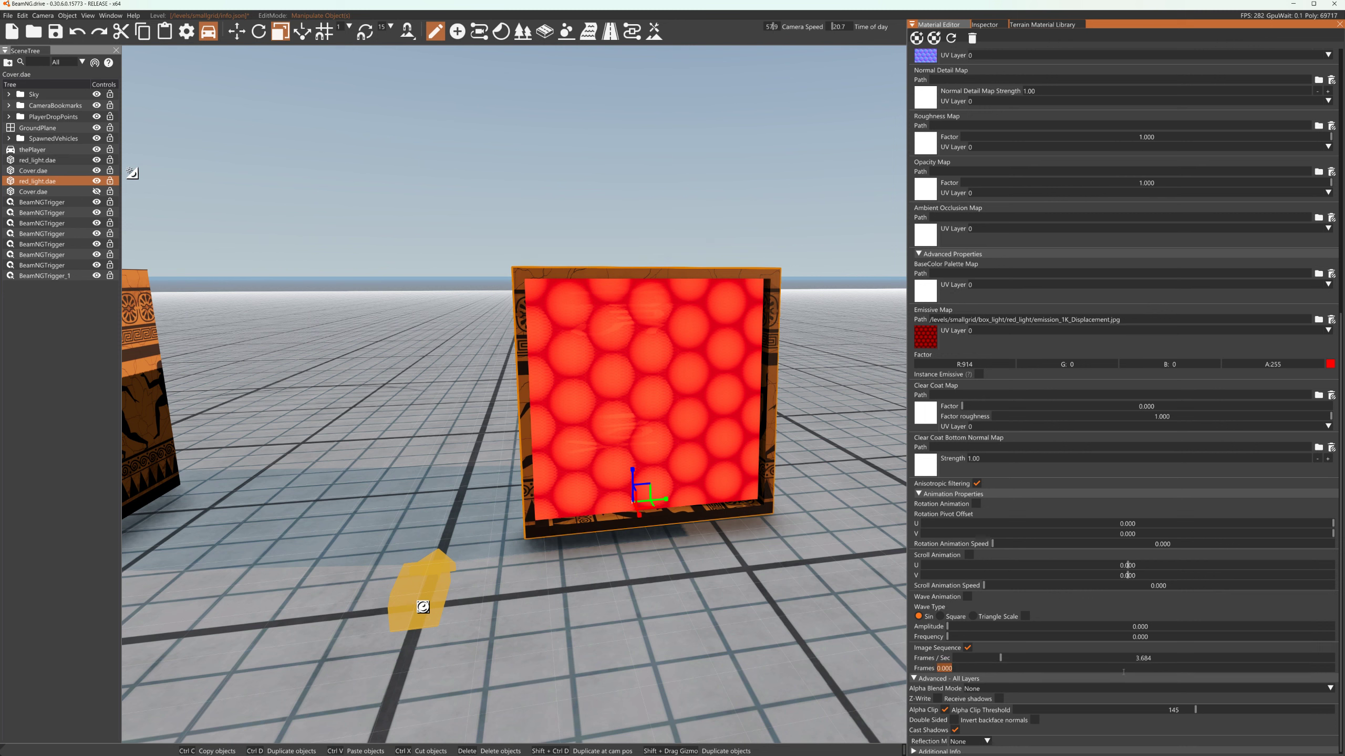
key(BackSpace)
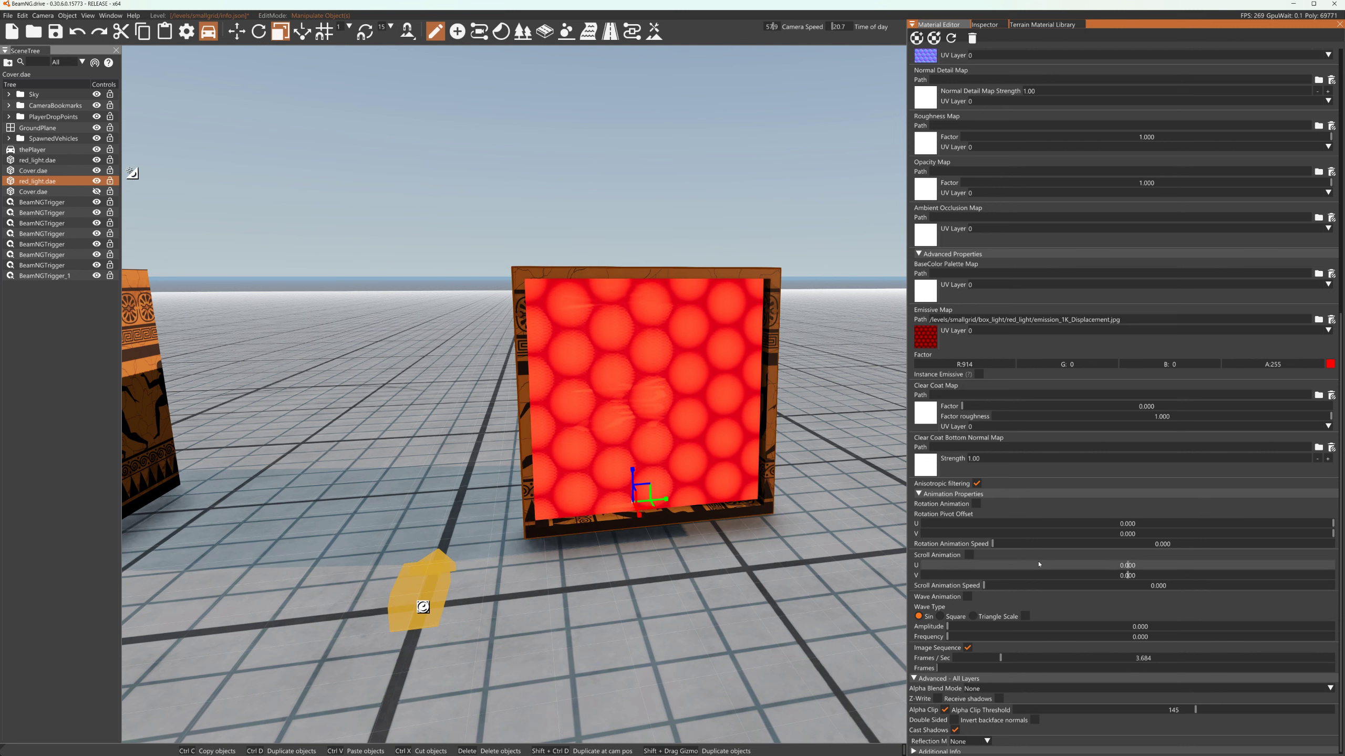
drag(1000, 658, 959, 663)
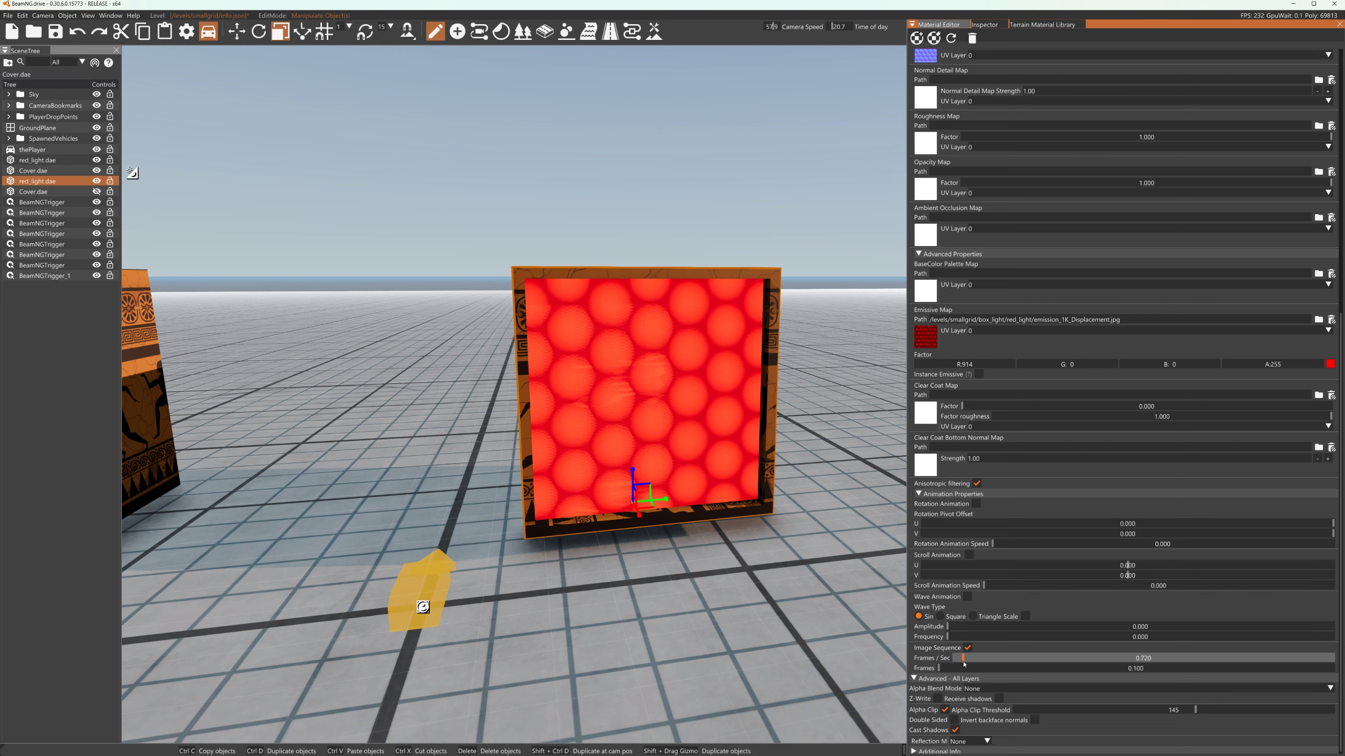
drag(964, 664, 1085, 658)
double_click(1109, 668)
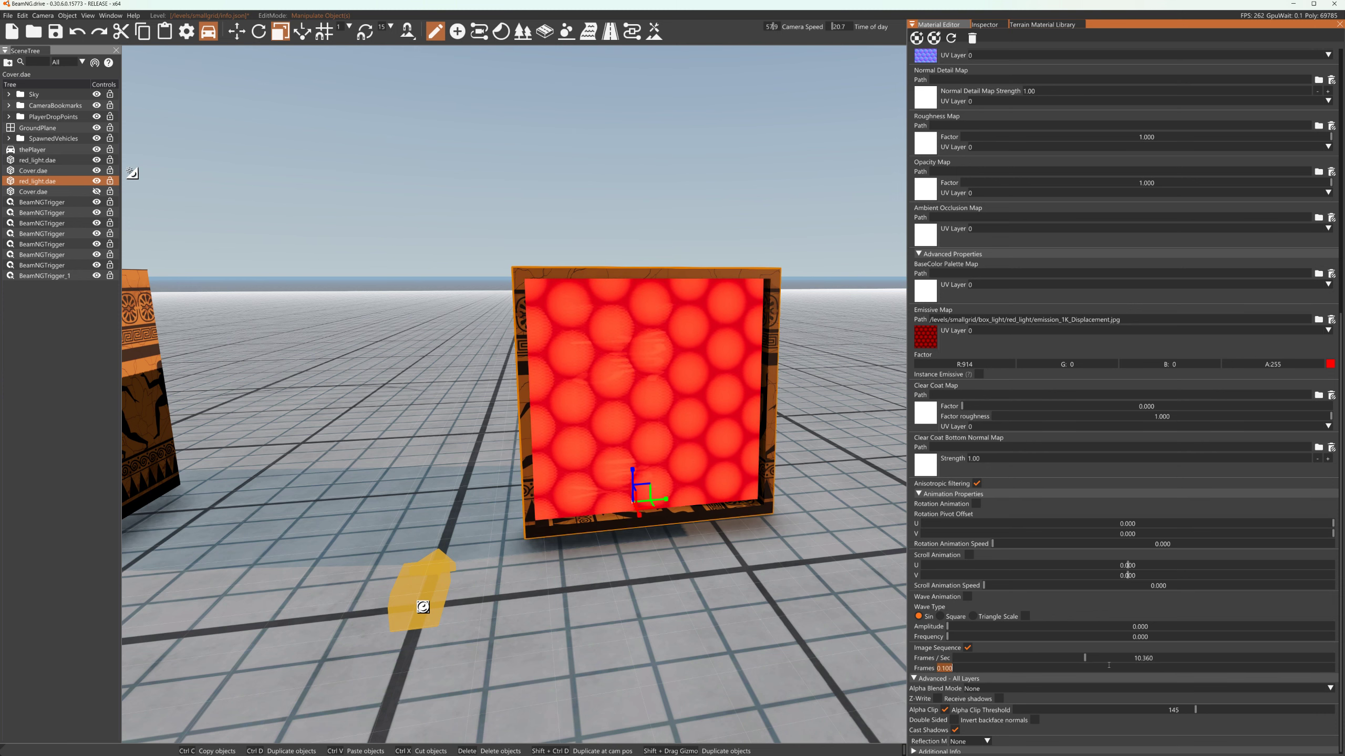
text(1)
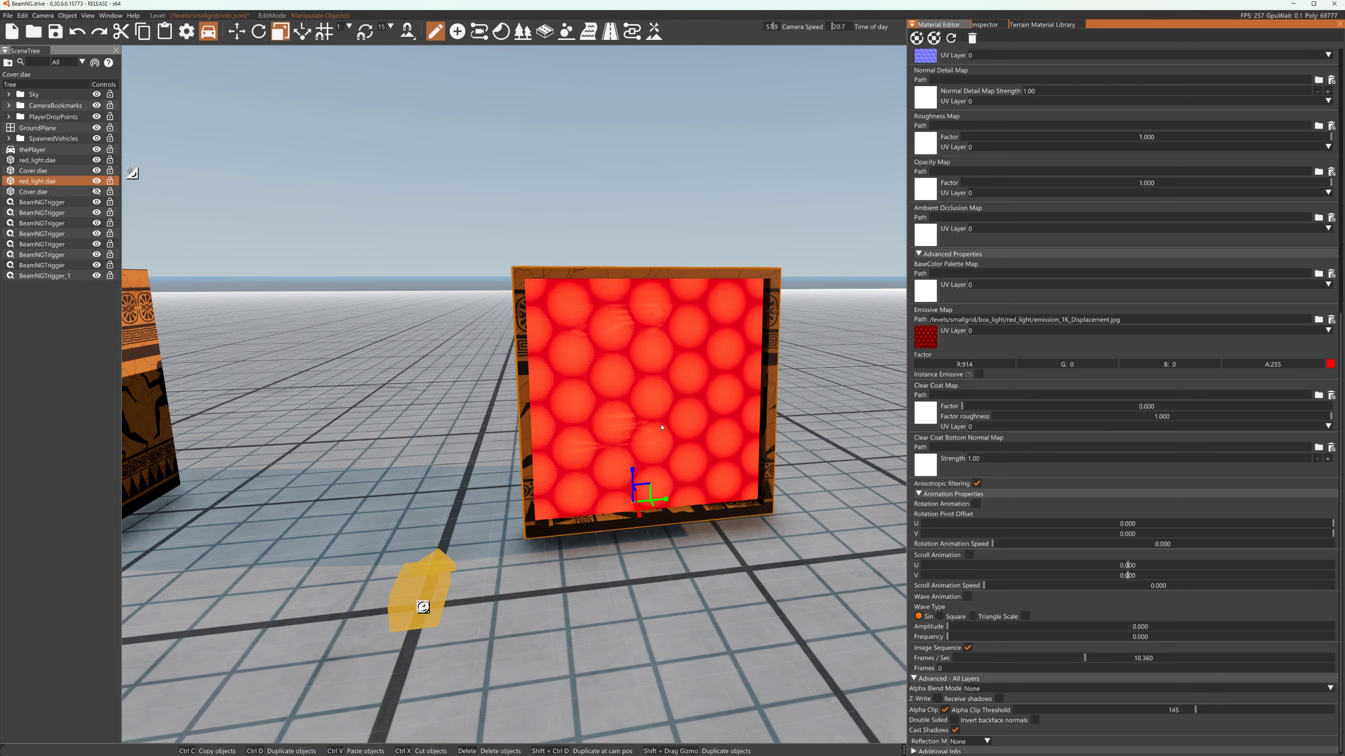
Switch to Blender and hide the cover_light object in front of the red panel
key(alt+Tab)
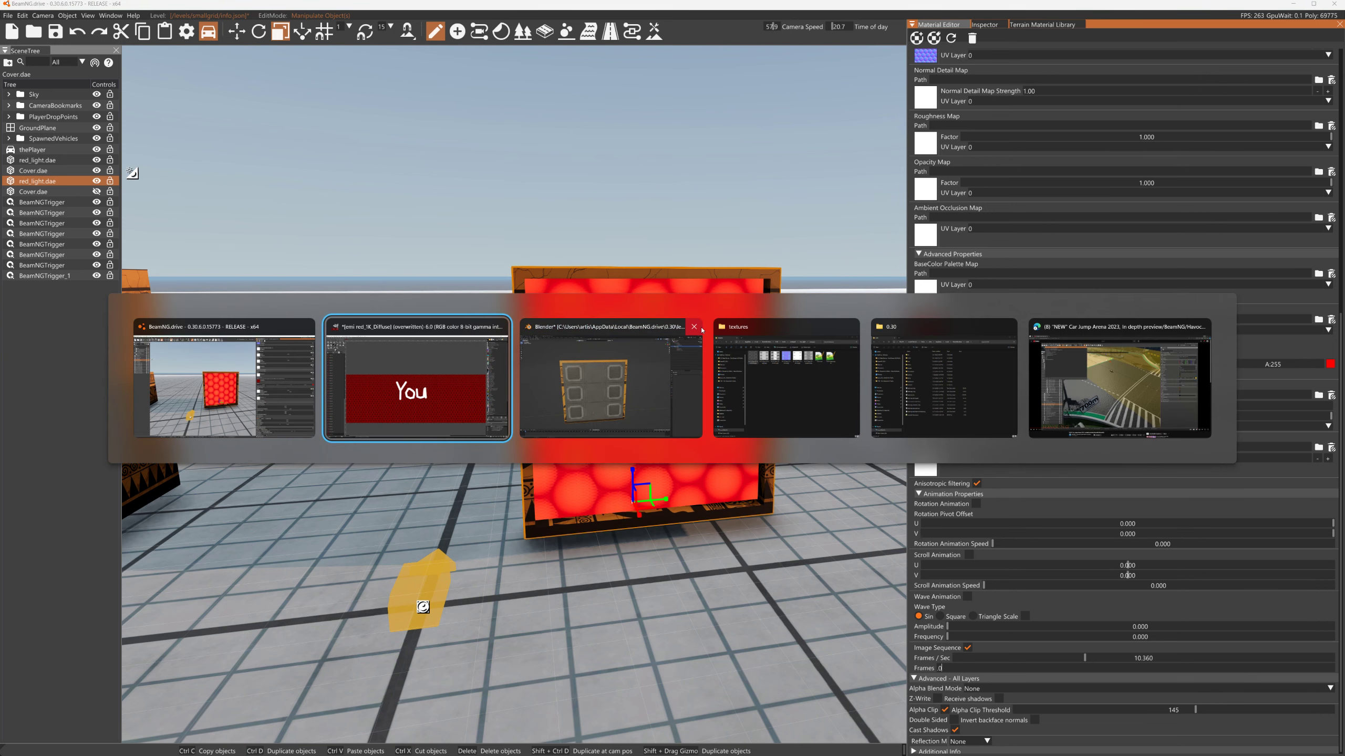
key(alt+Tab)
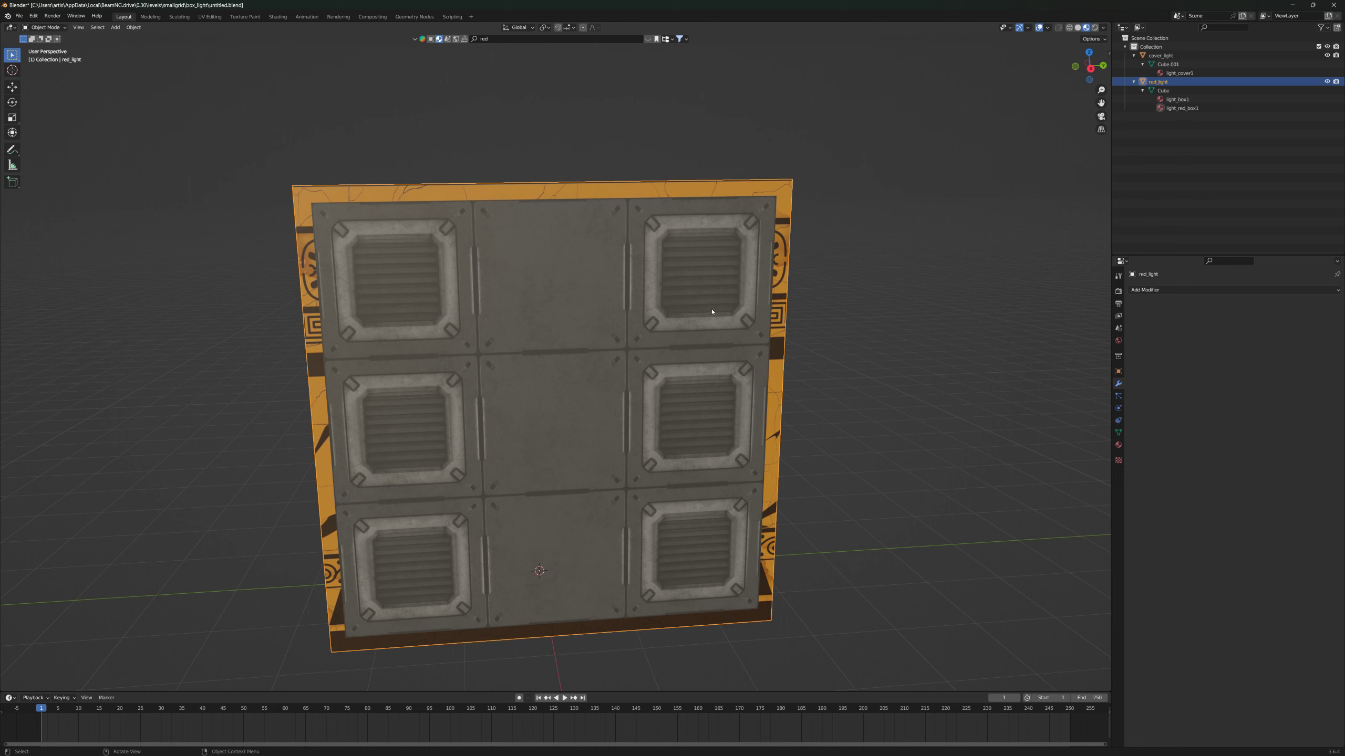
click(1327, 55)
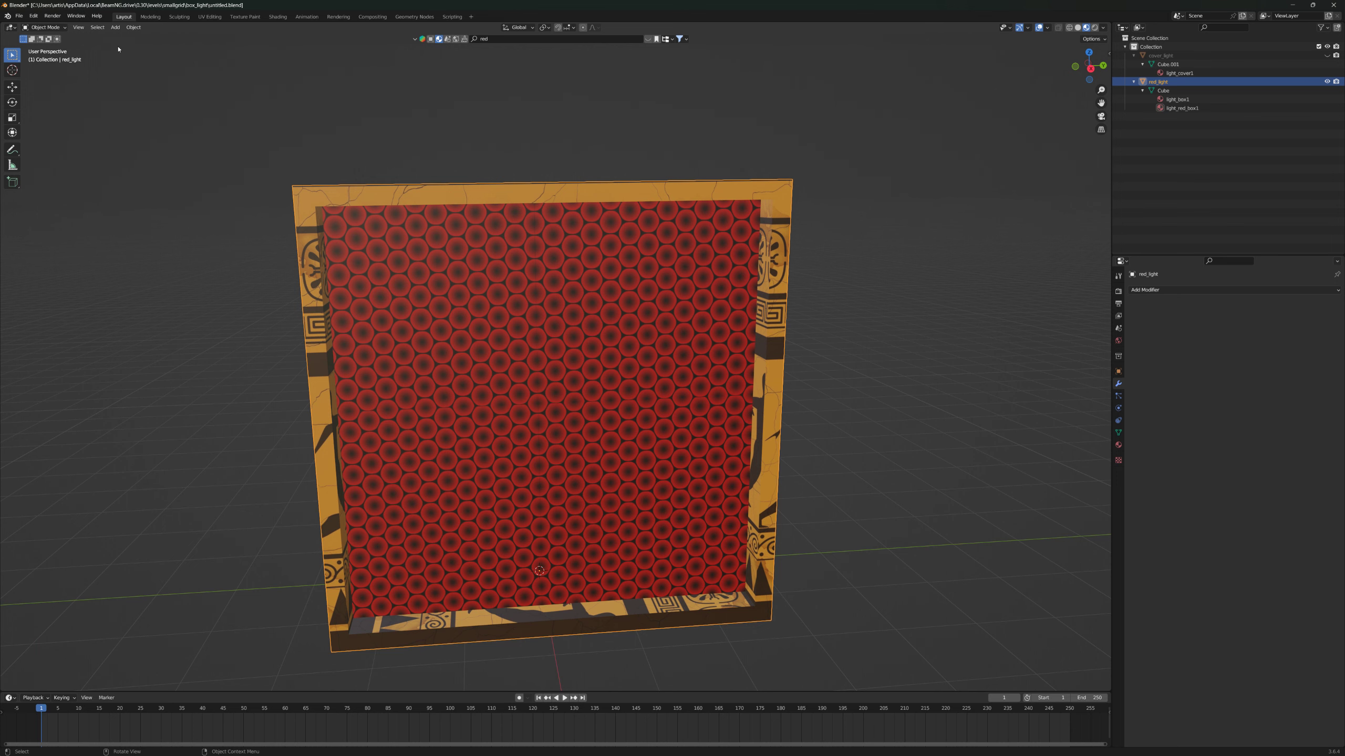
Put red_light into Edit Mode and show its red front face in the UV Editing workspace
click(45, 27)
click(43, 44)
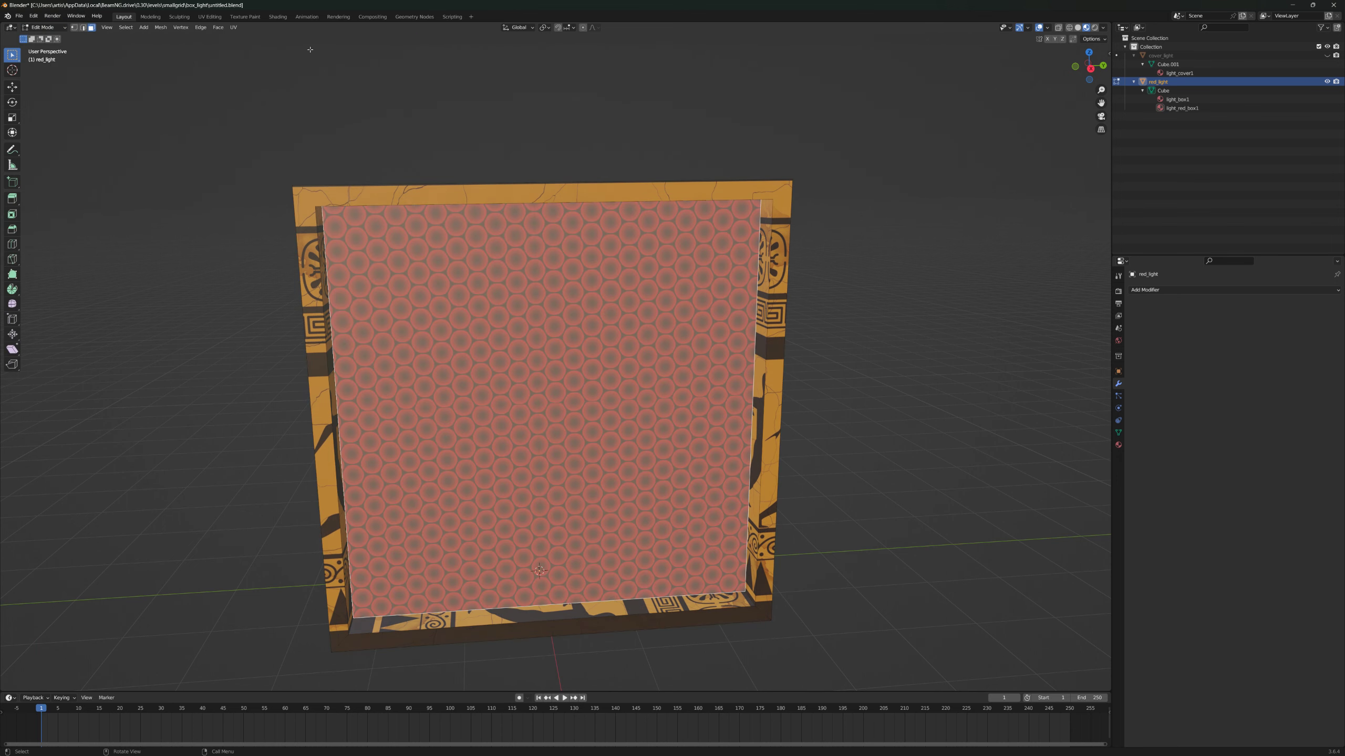
click(210, 16)
scroll(265, 158, down, 2)
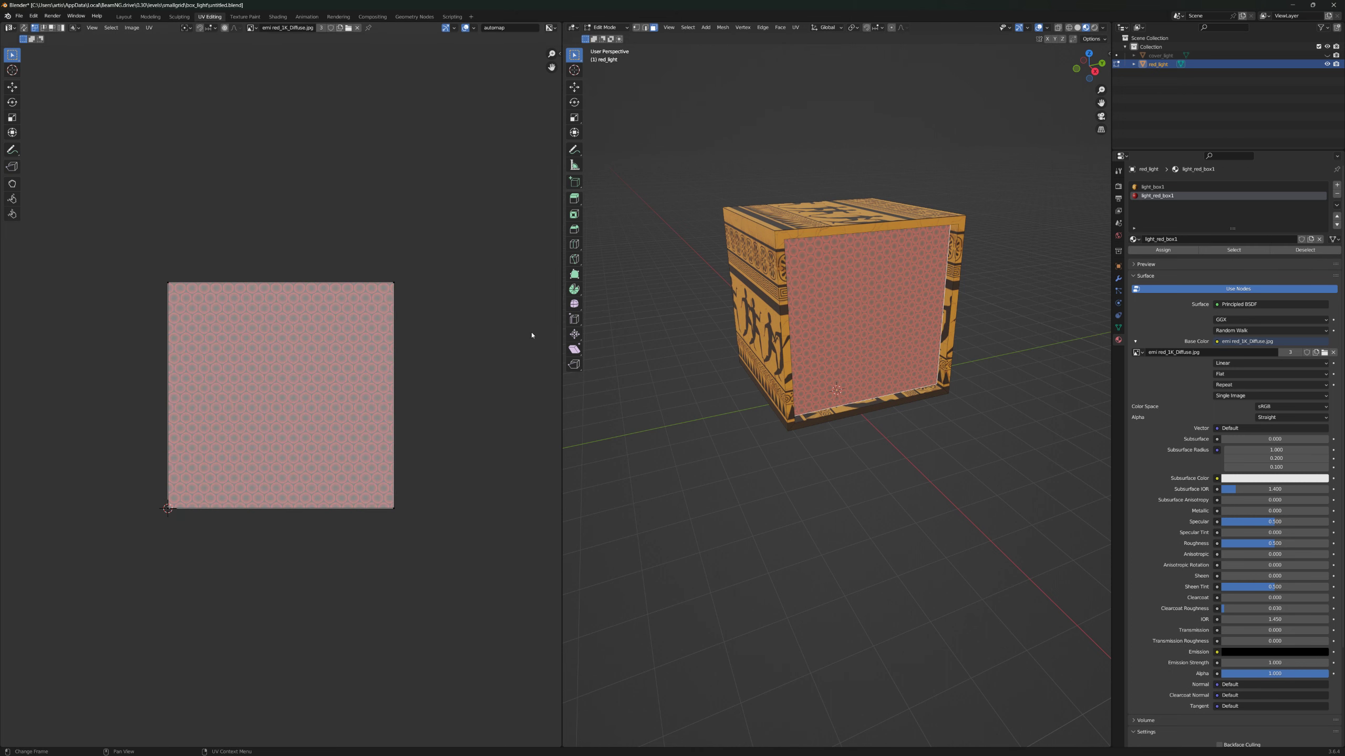
Select all UVs of the red front face and unwrap the face, leaving the island unrotated
key(a)
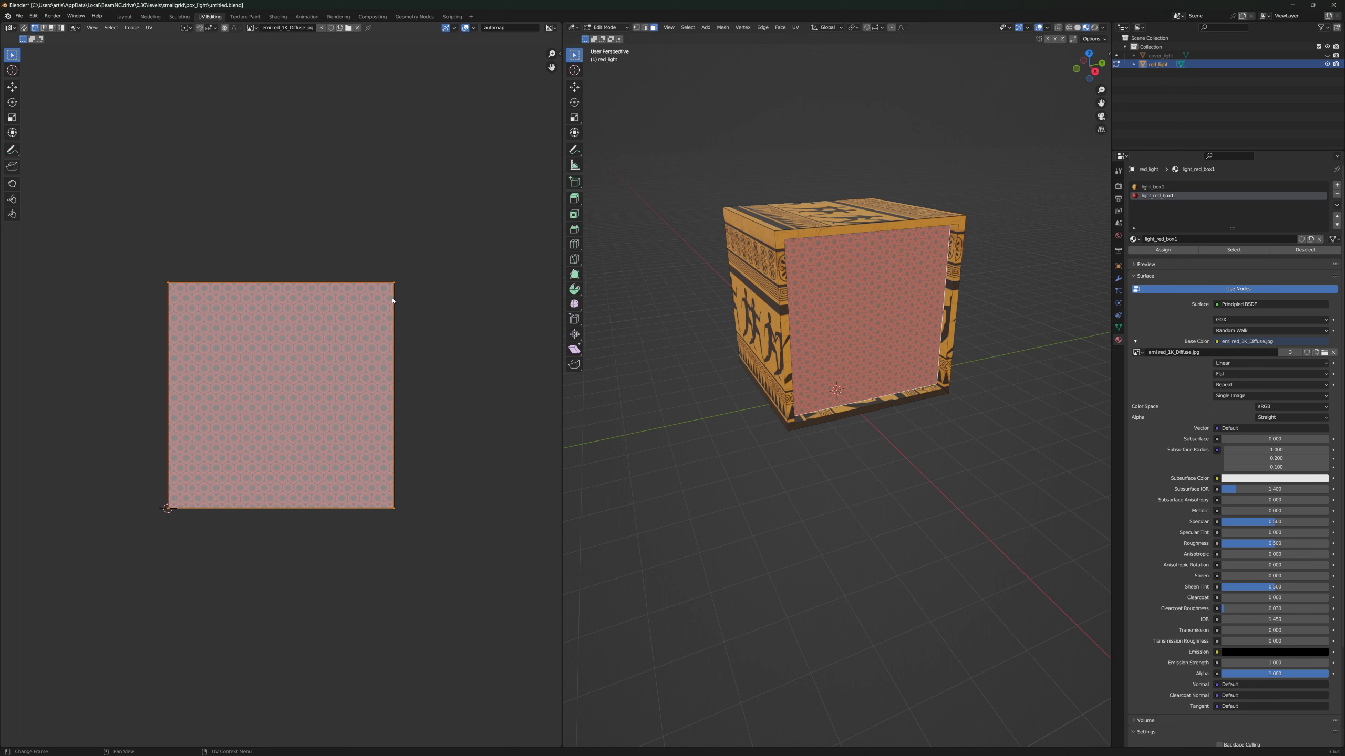
key(u)
key(u)
click(796, 38)
key(r)
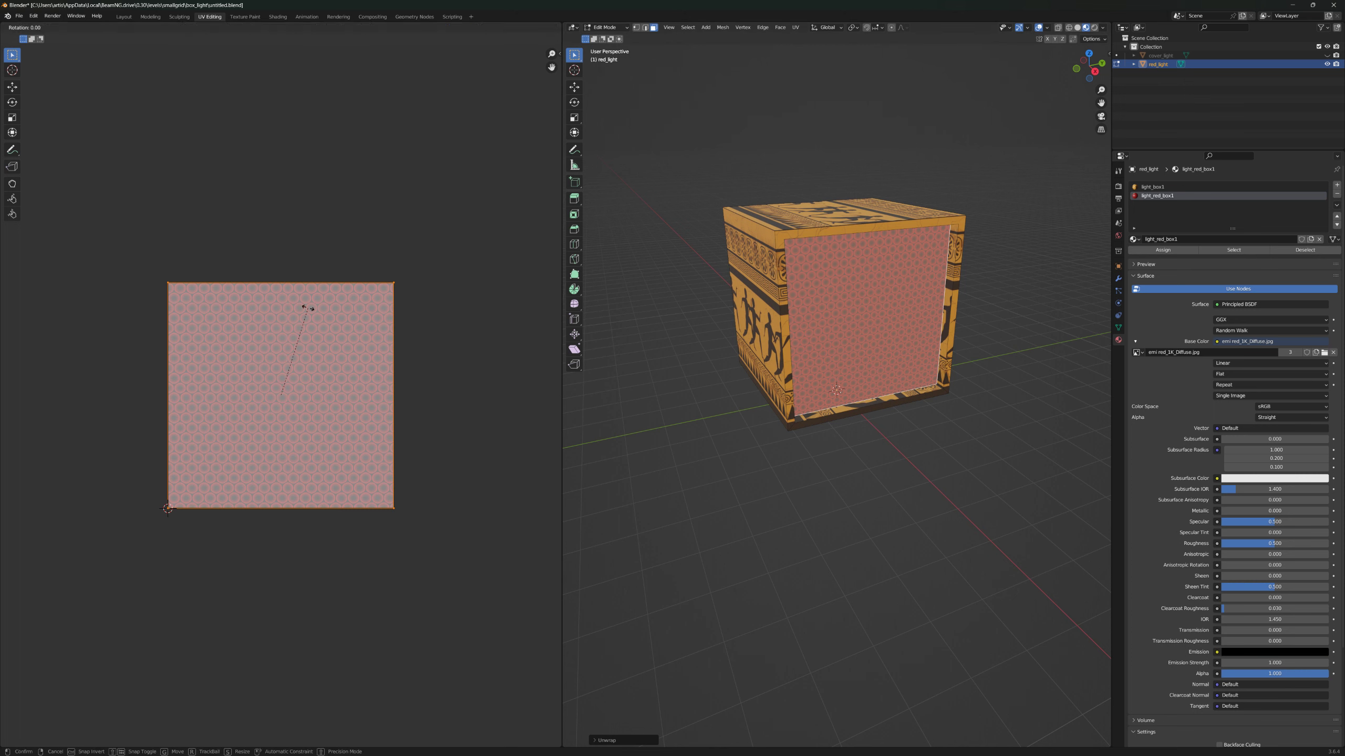
key(Escape)
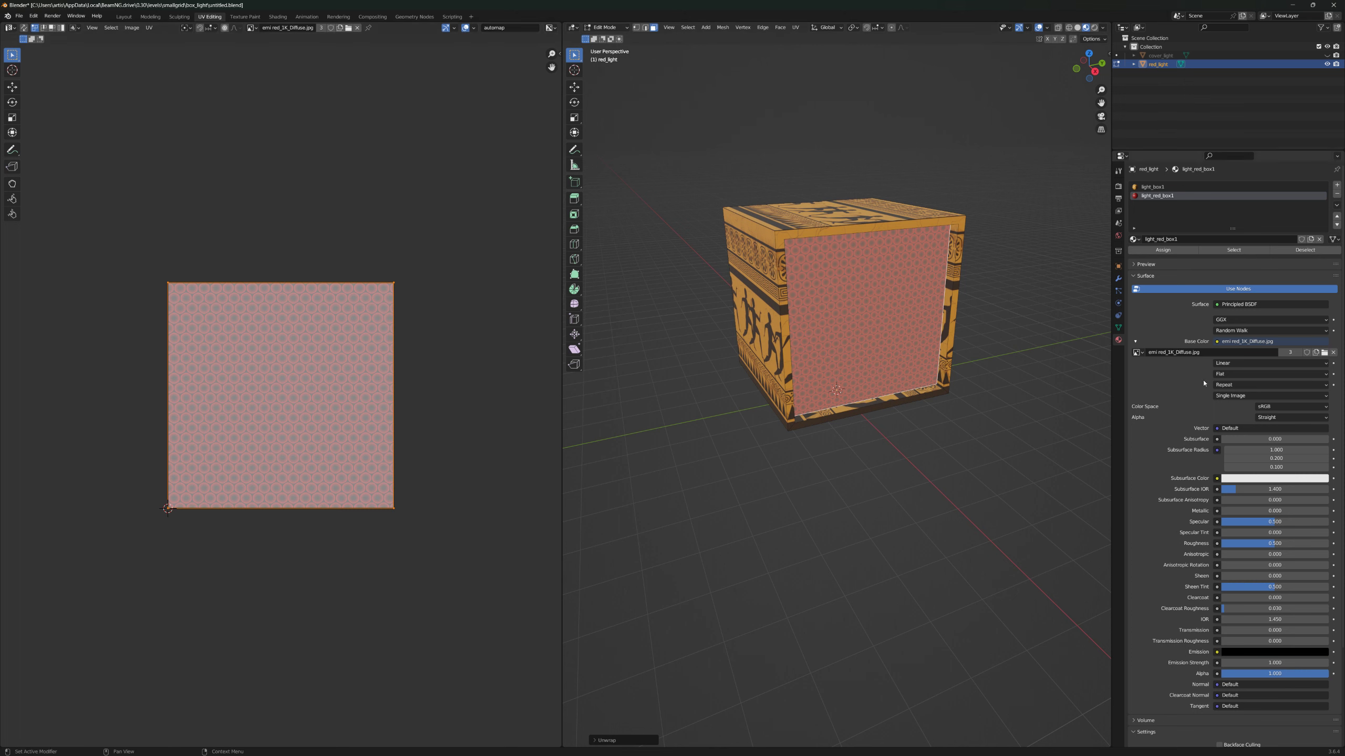
Load emi red_1K_Diffuse.jpg from the red_light folder as the base color image of the light_red_box1 material
click(1322, 352)
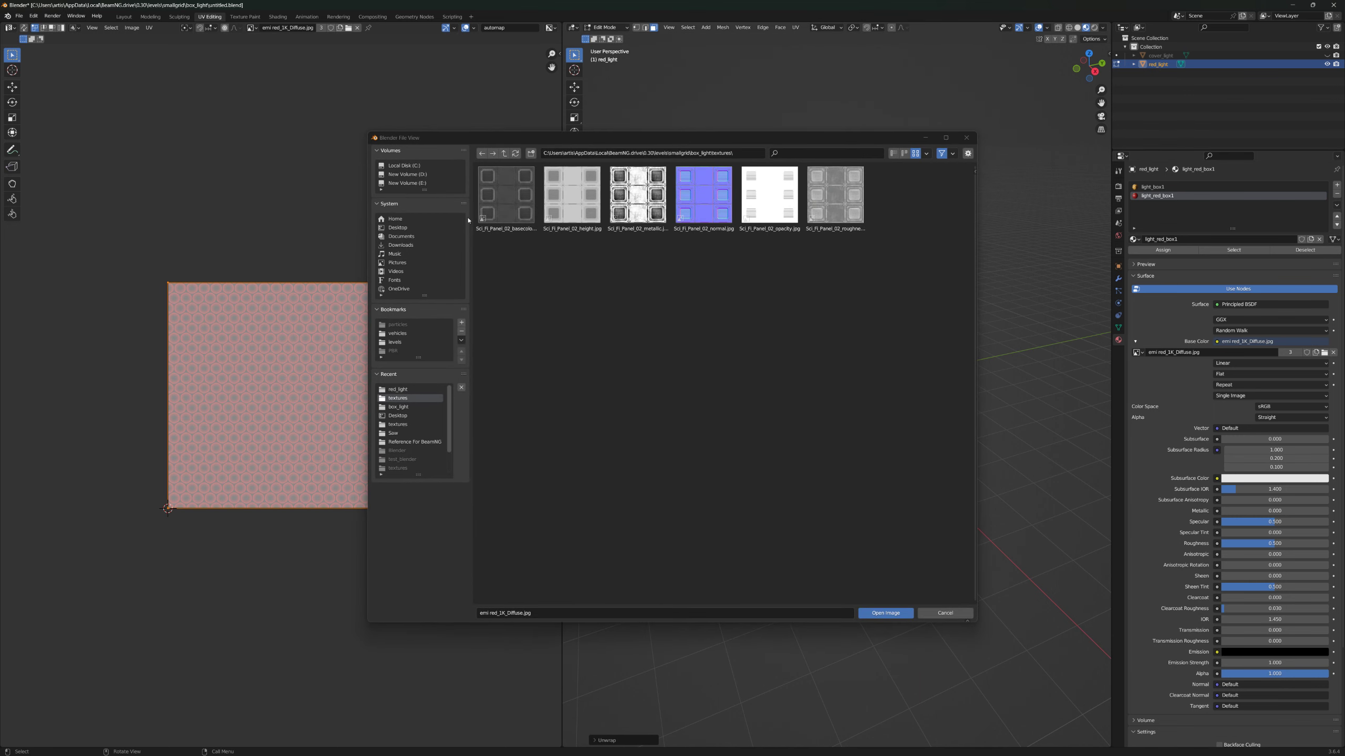
click(504, 152)
double_click(633, 204)
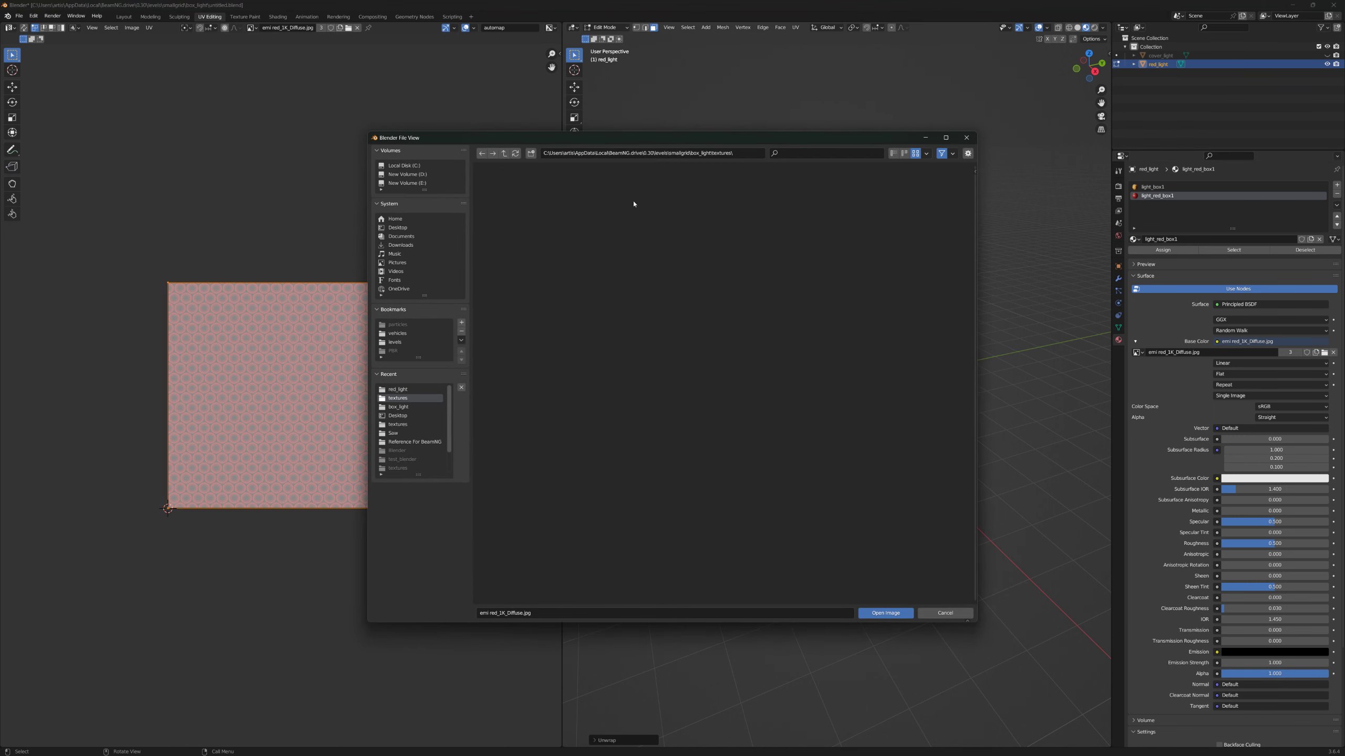
click(504, 153)
double_click(558, 199)
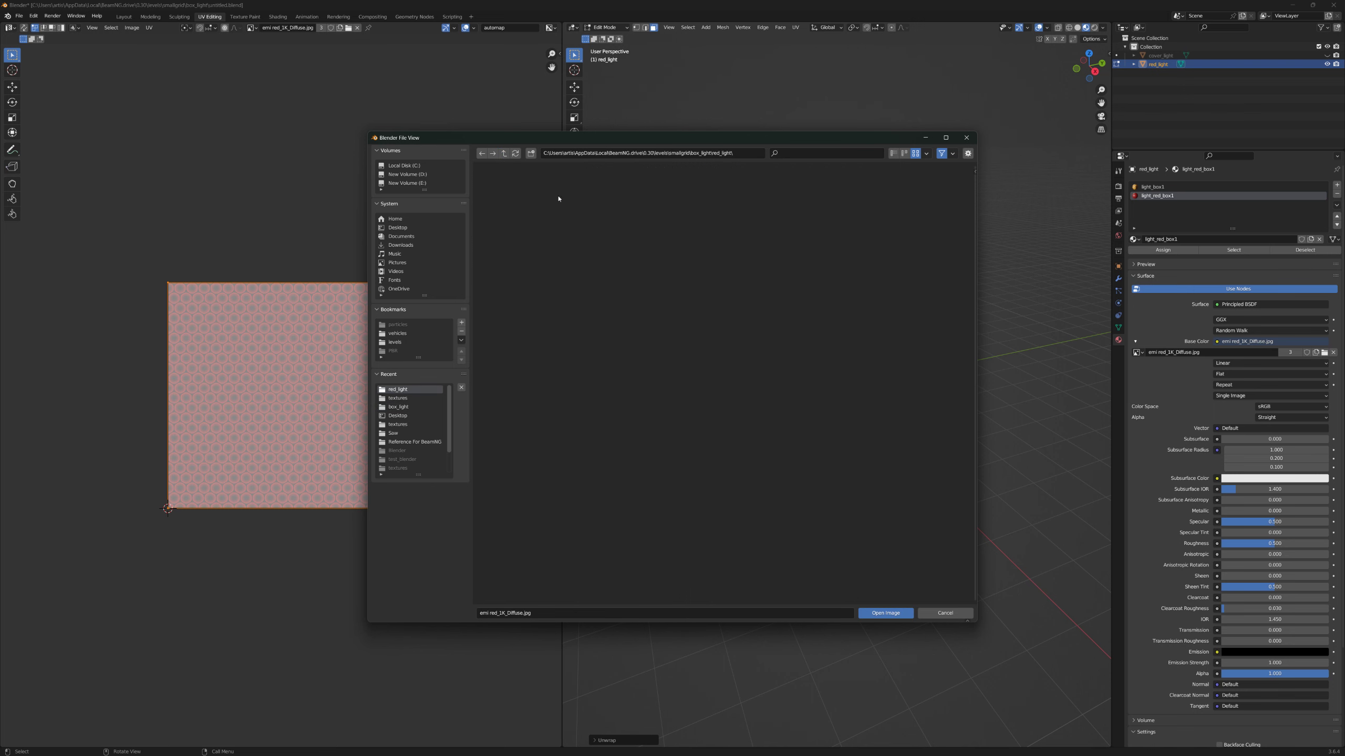
double_click(569, 200)
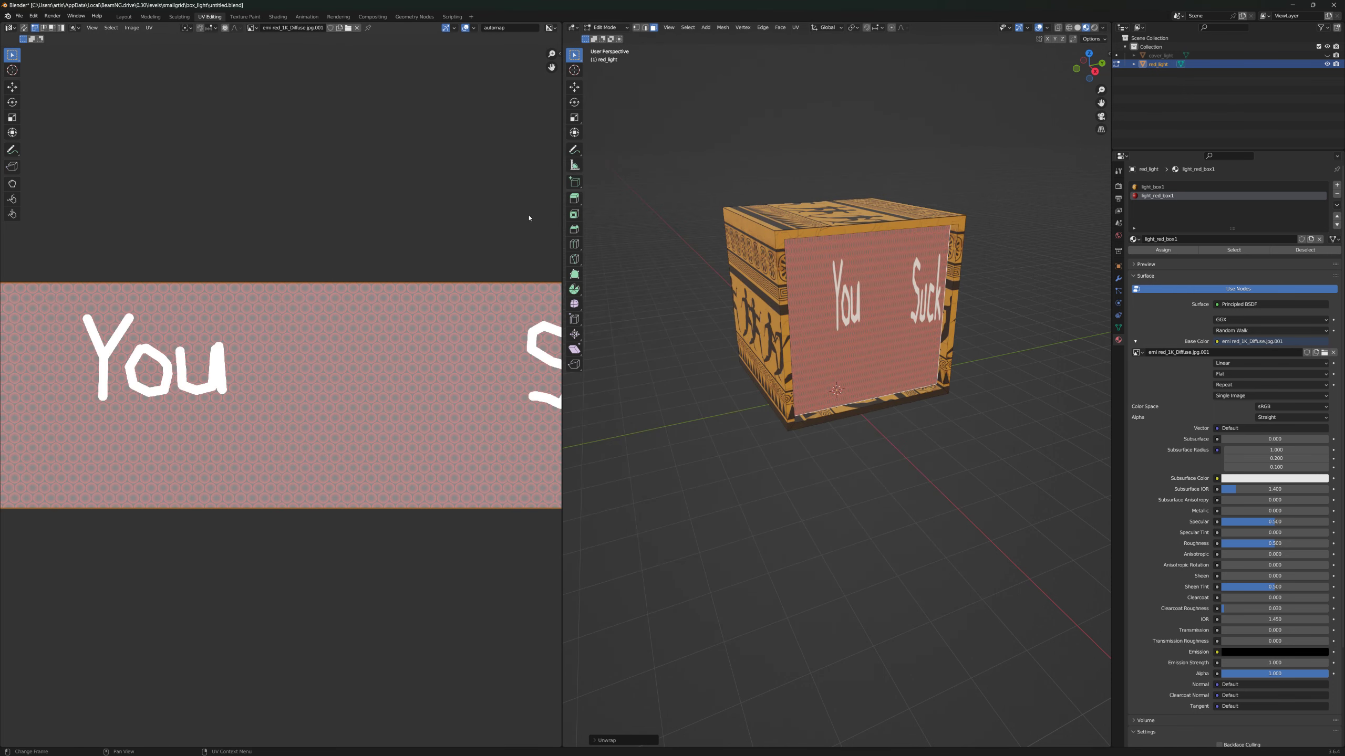
Unwrap the selected red front face again so its UV island covers only the first tile of the texture strip
middle_drag(403, 233, 132, 236)
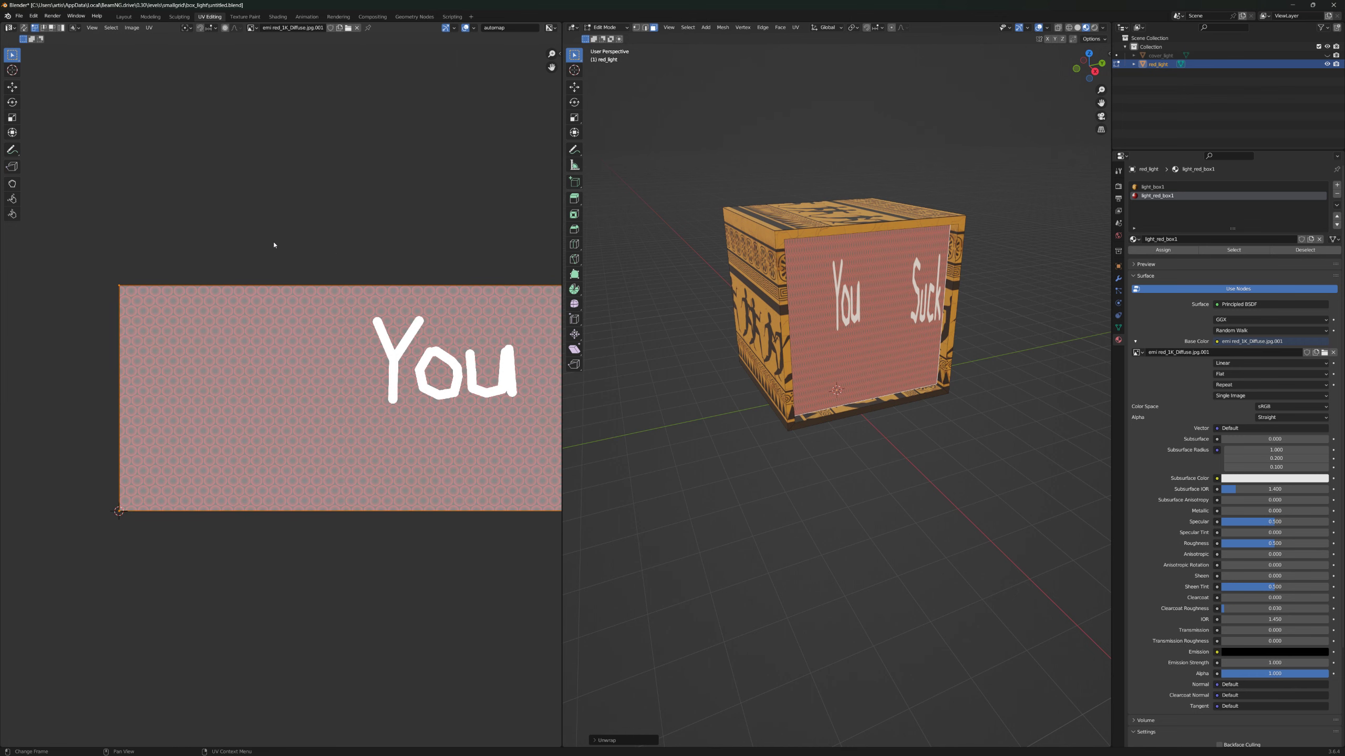
click(794, 28)
click(795, 39)
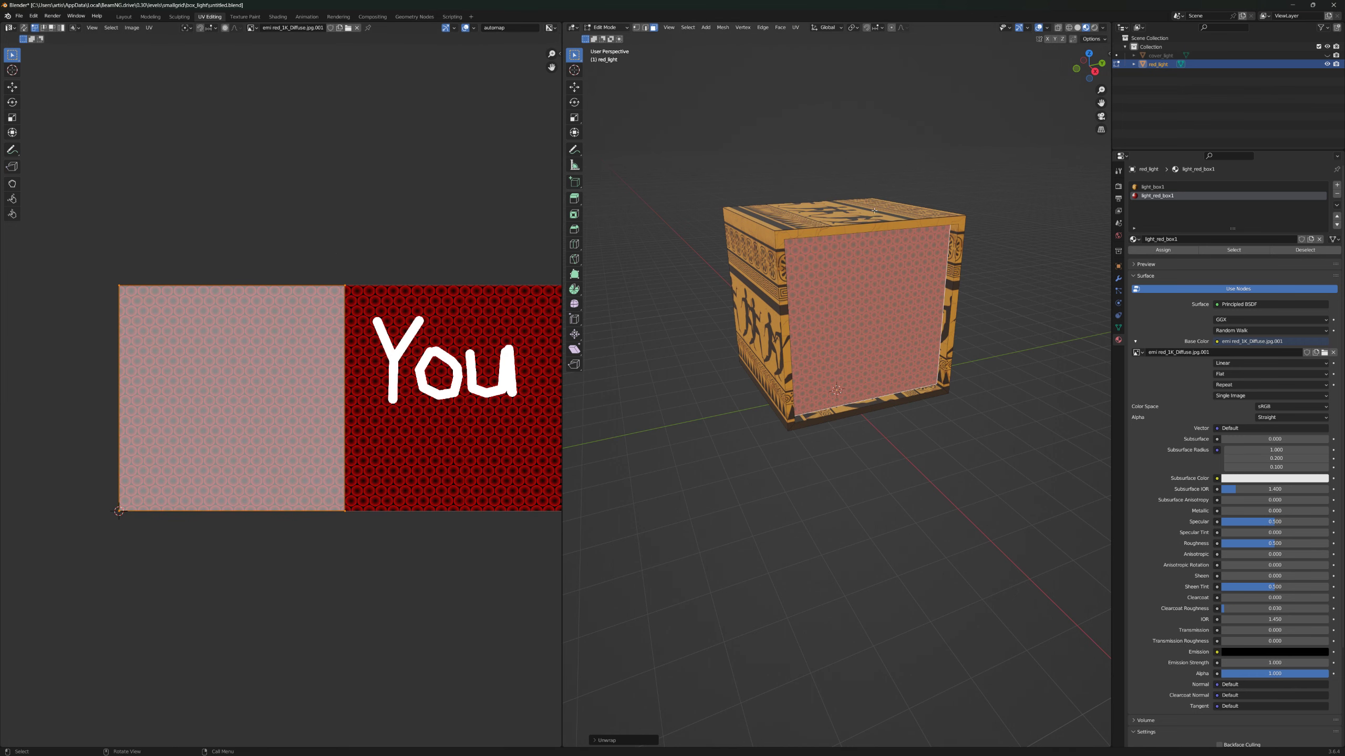
middle_drag(875, 211, 815, 239)
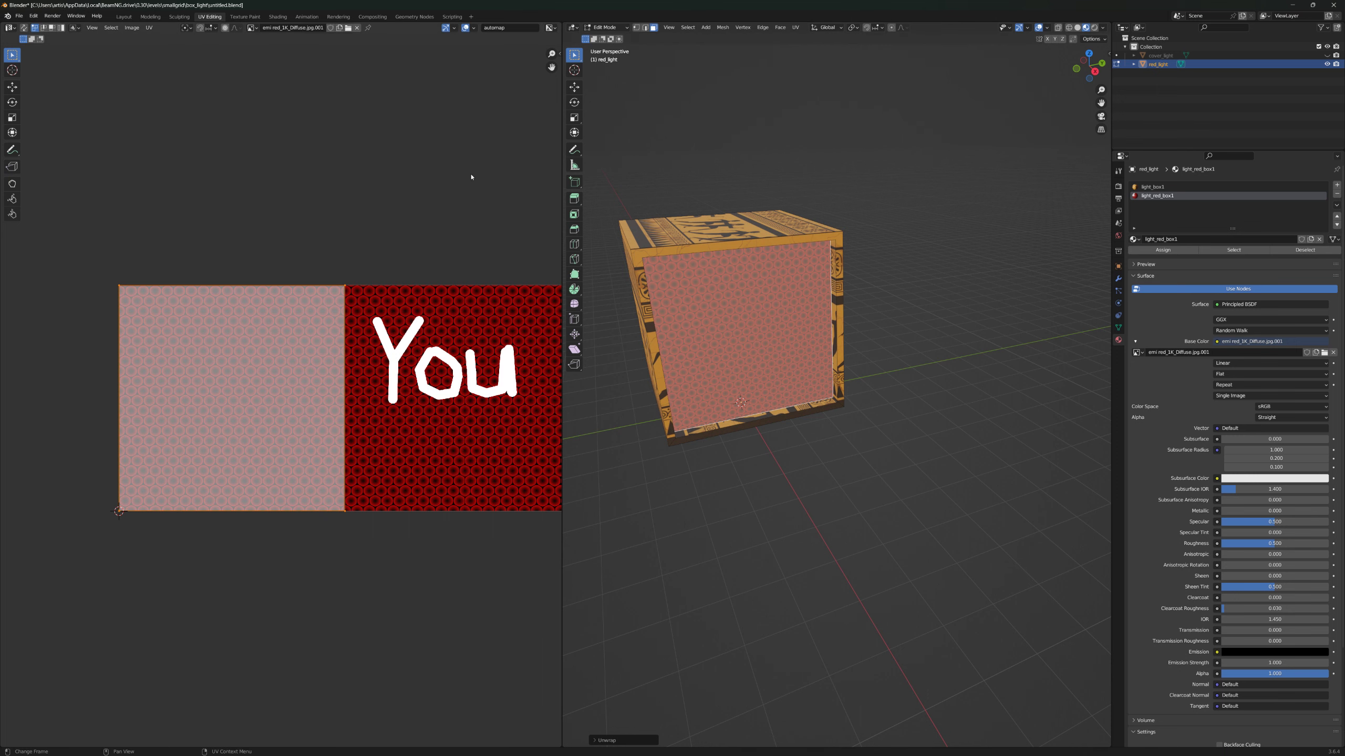
middle_drag(419, 217, 343, 186)
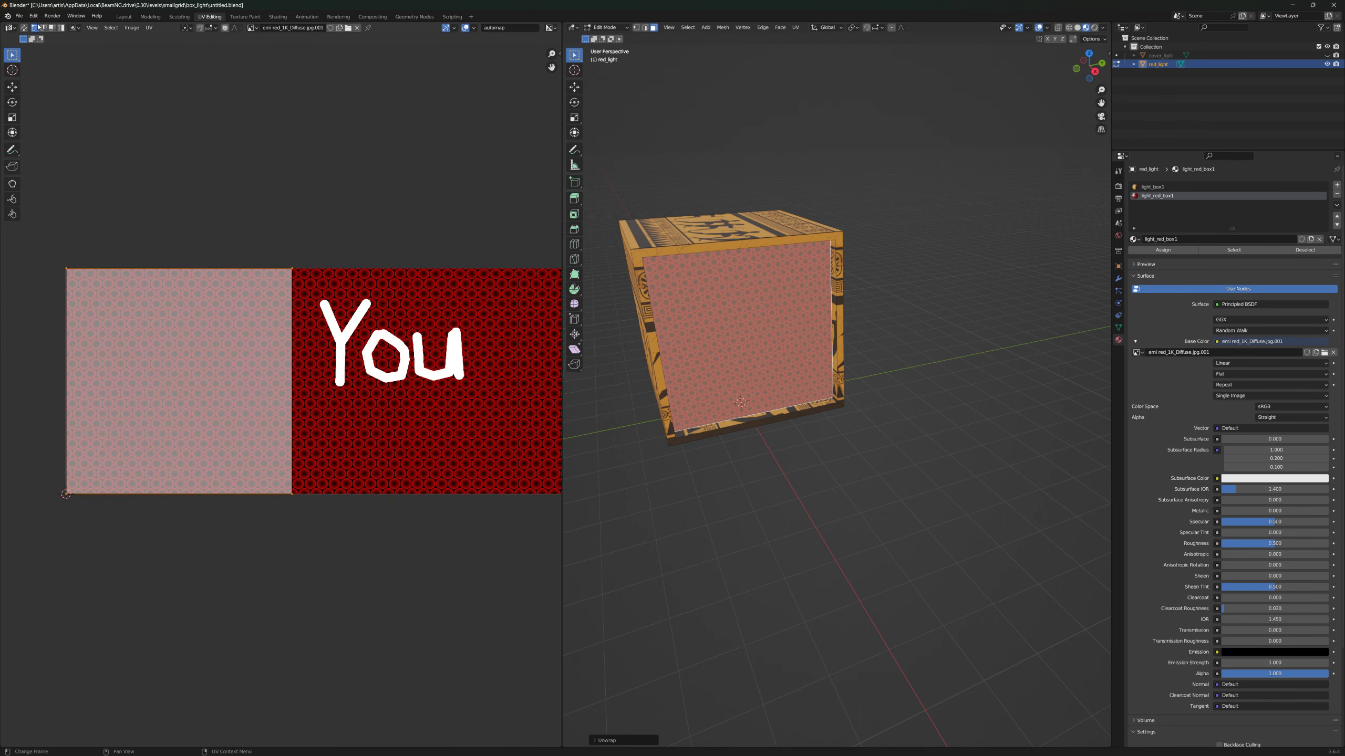
Export the selected object as COLLADA over red_light.dae in the red_light folder and switch to BeamNG.drive
click(19, 15)
mouse_move(53, 142)
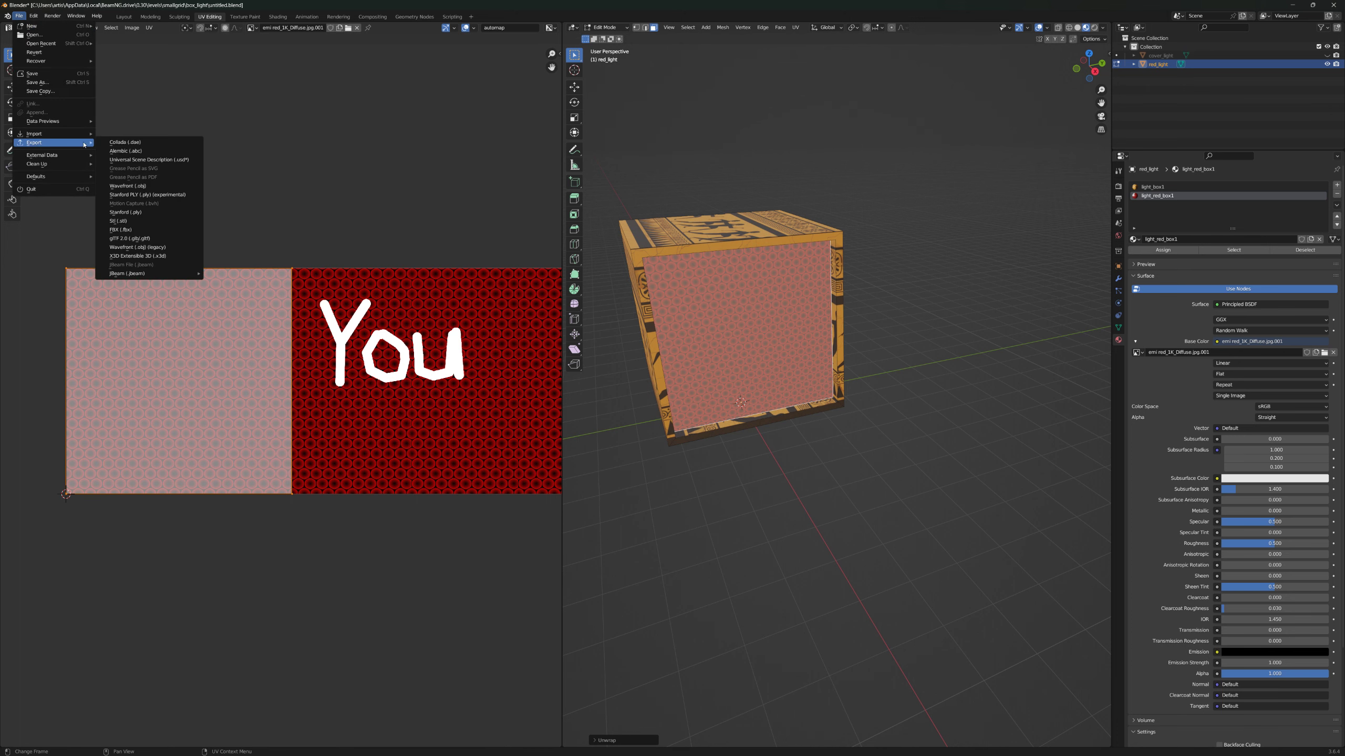
click(117, 142)
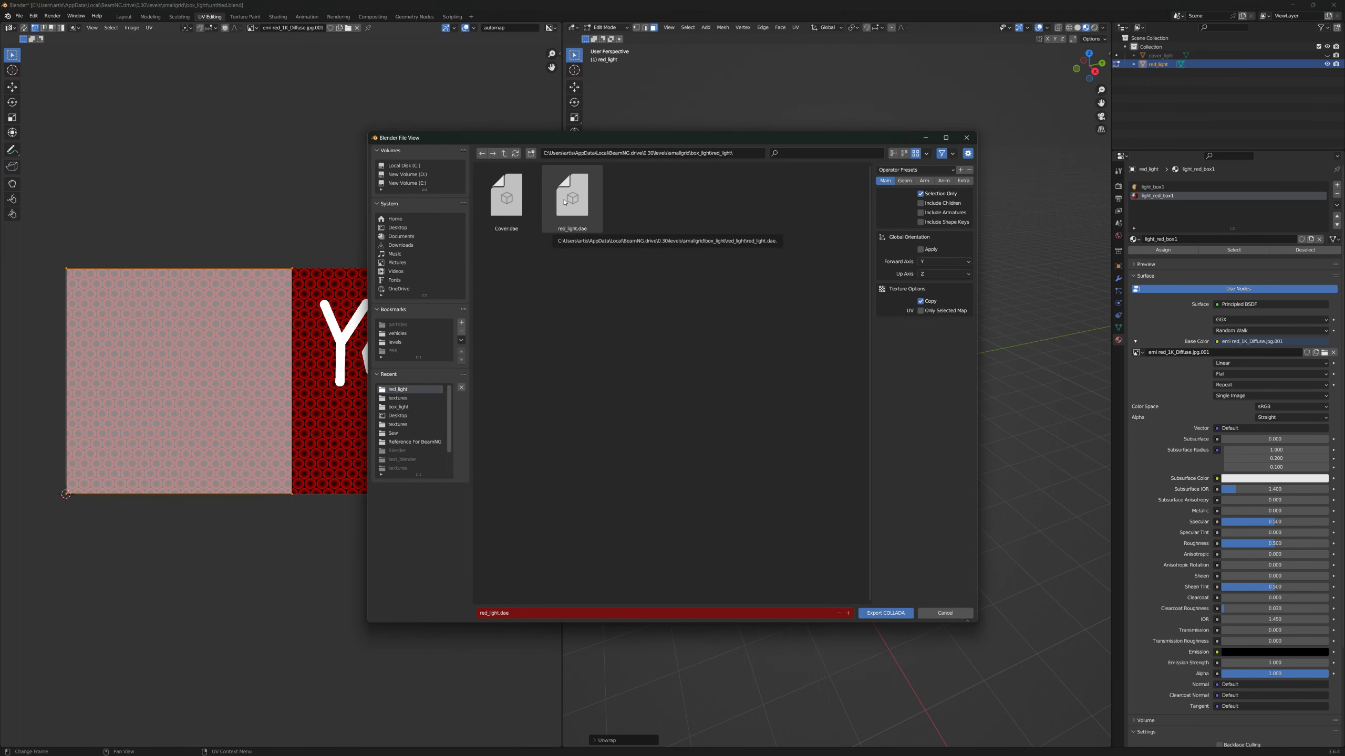
click(566, 200)
click(886, 613)
key(alt+Tab)
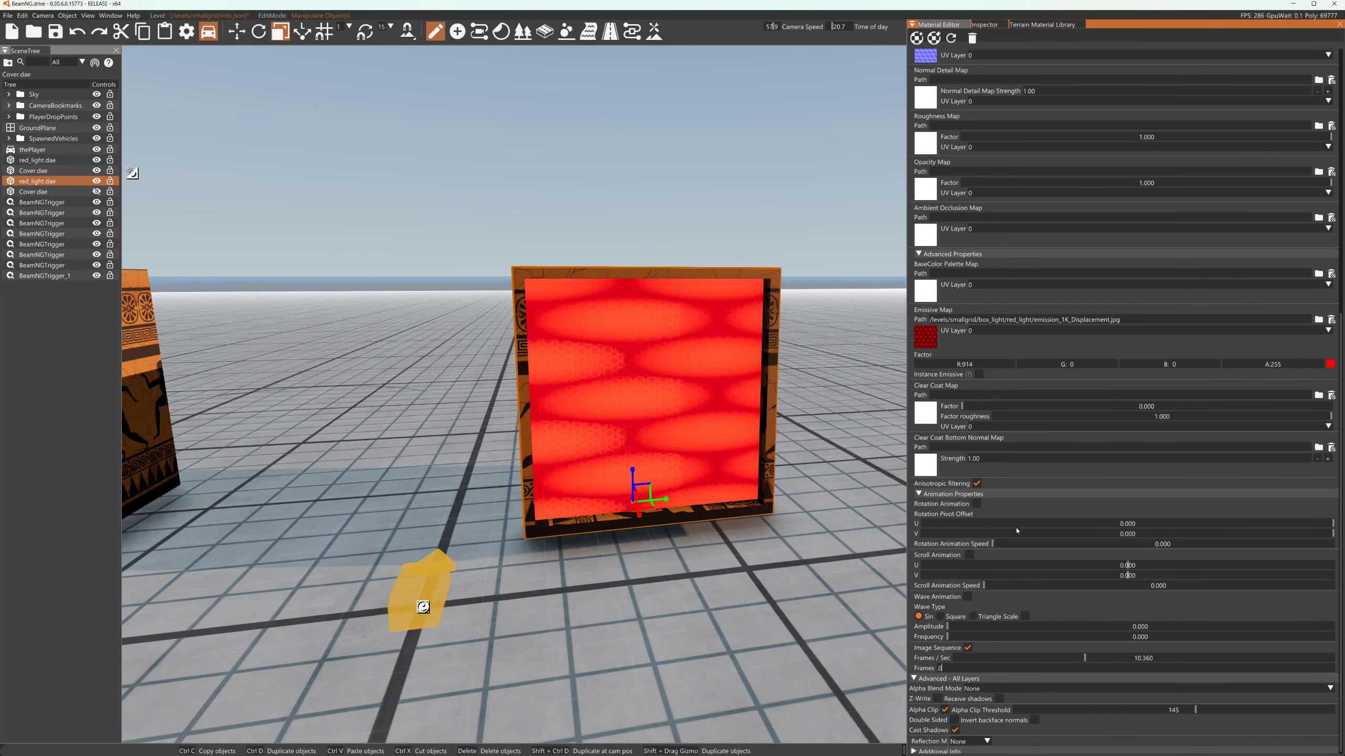
Switch to Blender and check the UV maps of the red_light mesh
key(alt+Tab)
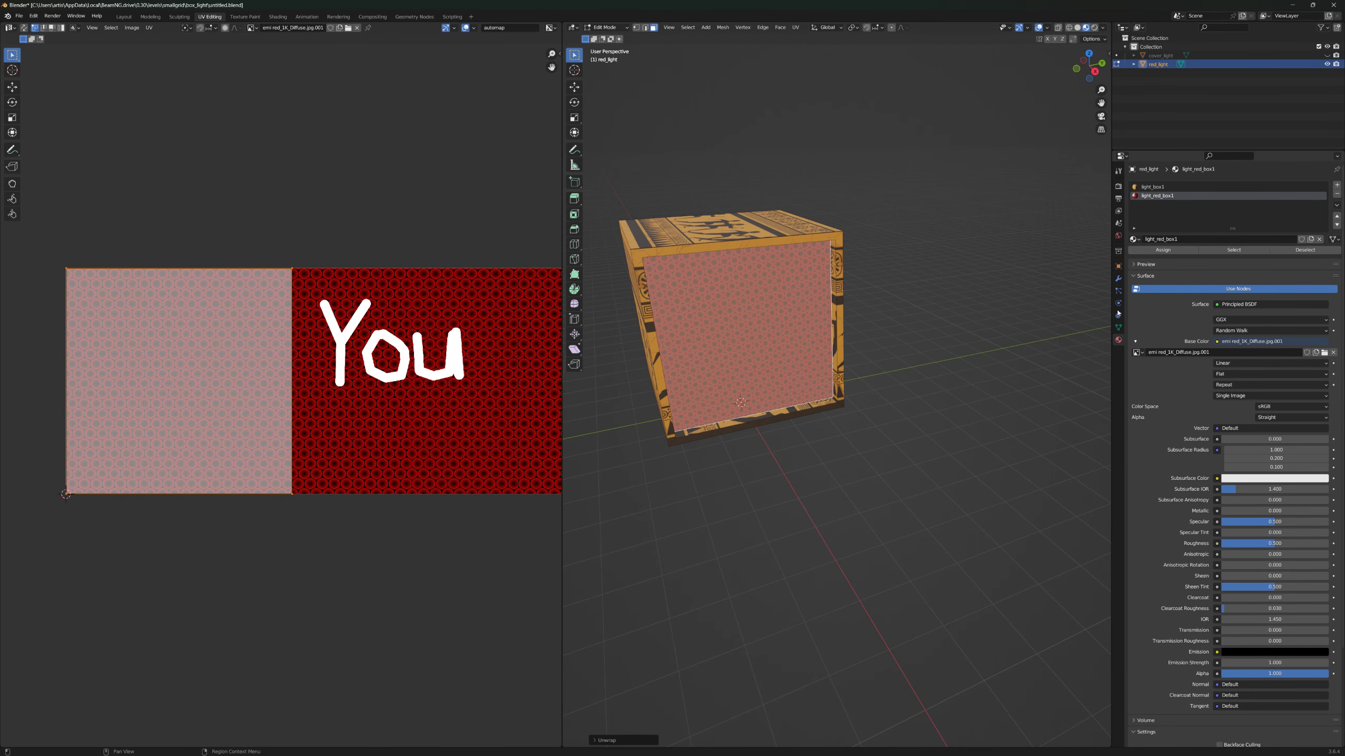
click(1118, 328)
click(1148, 317)
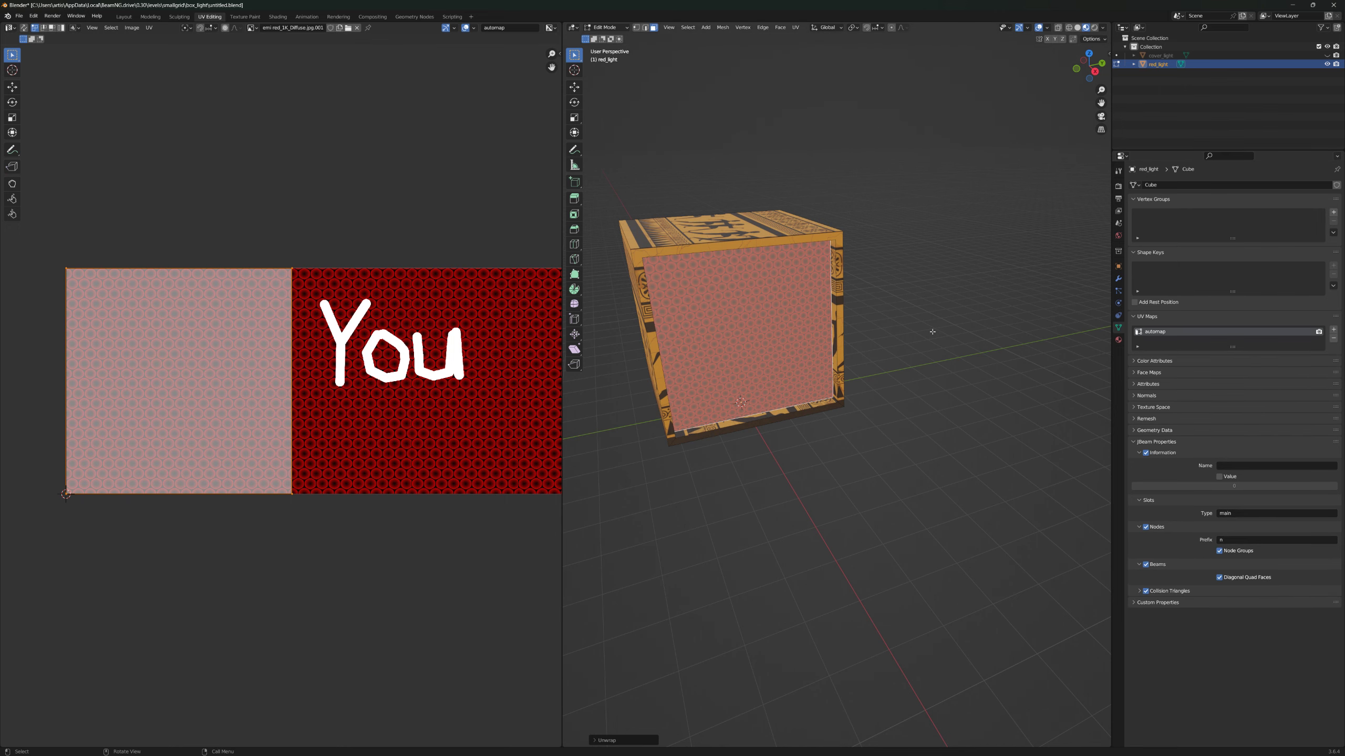
Switch to BeamNG.drive and set the image sequence's Frames to 0.15 after trying 0.025
key(alt+Tab)
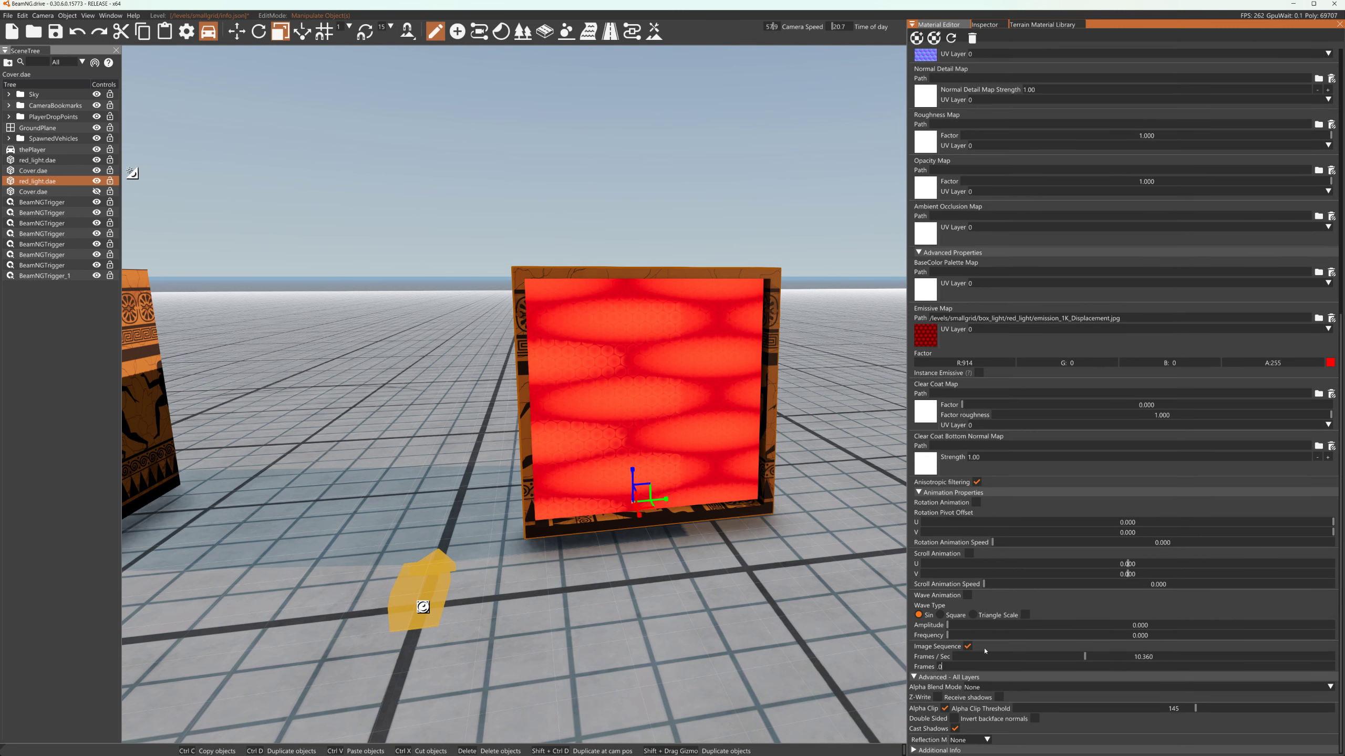
text(2)
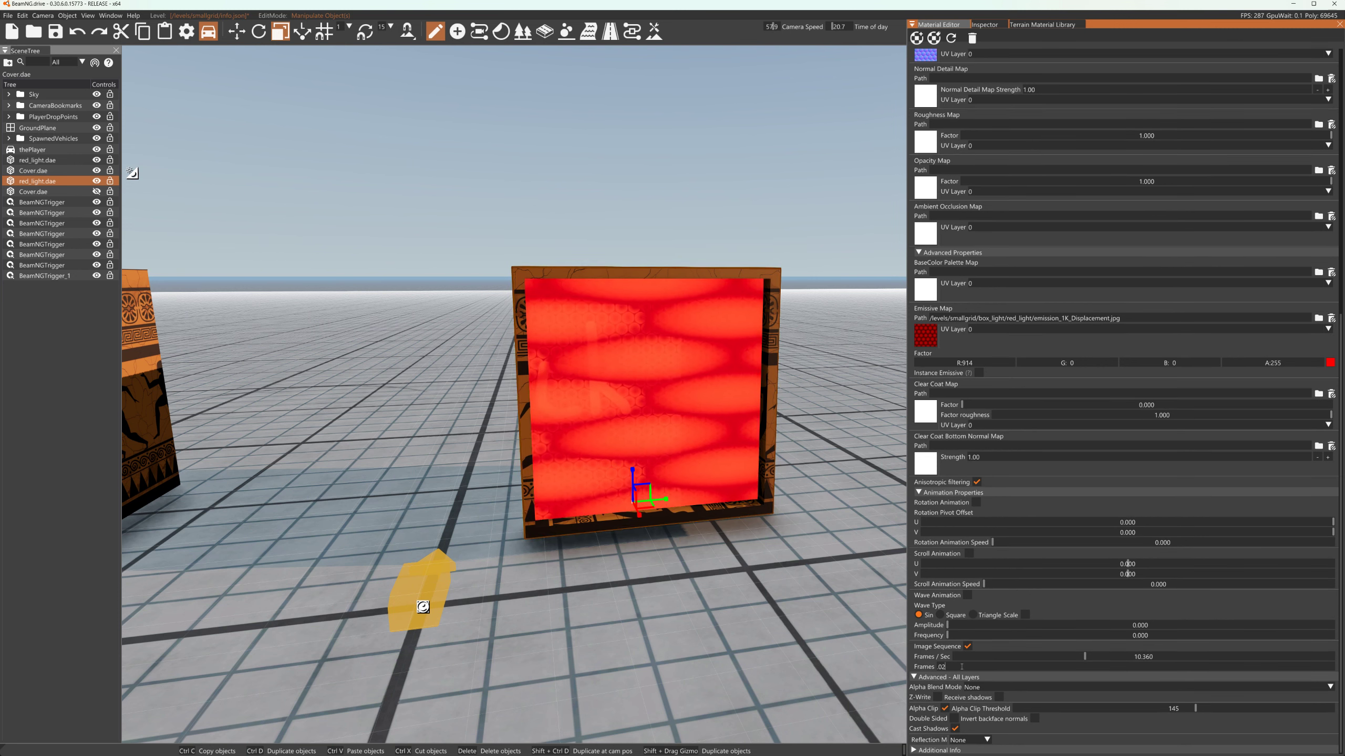
text(5)
key(Return)
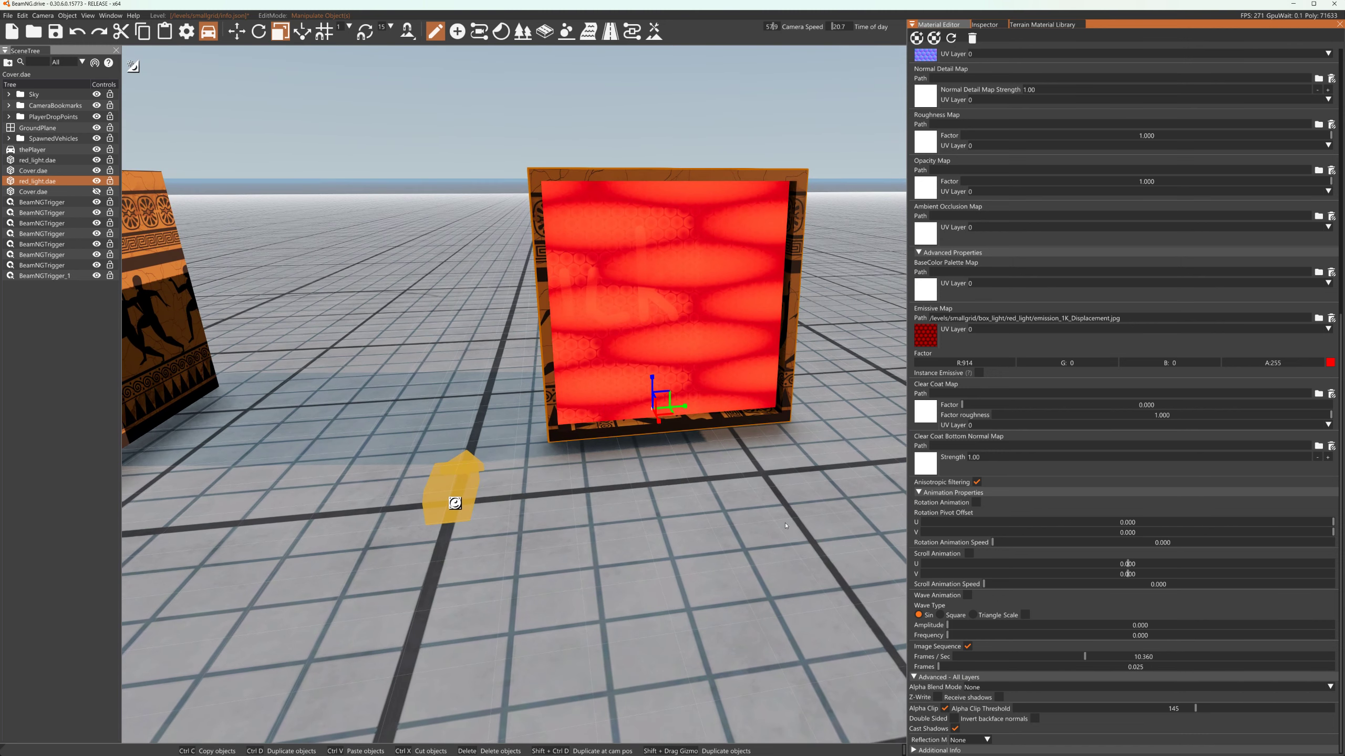
double_click(1130, 667)
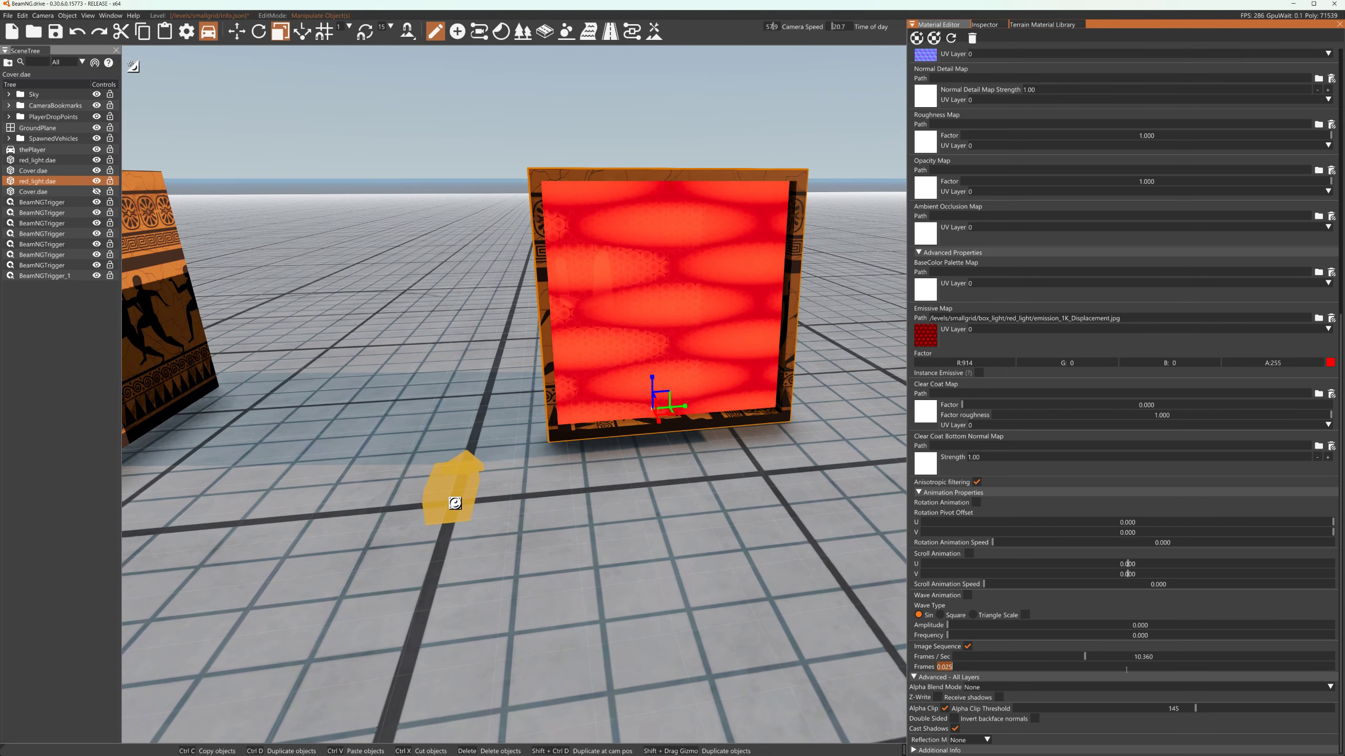
text(.15)
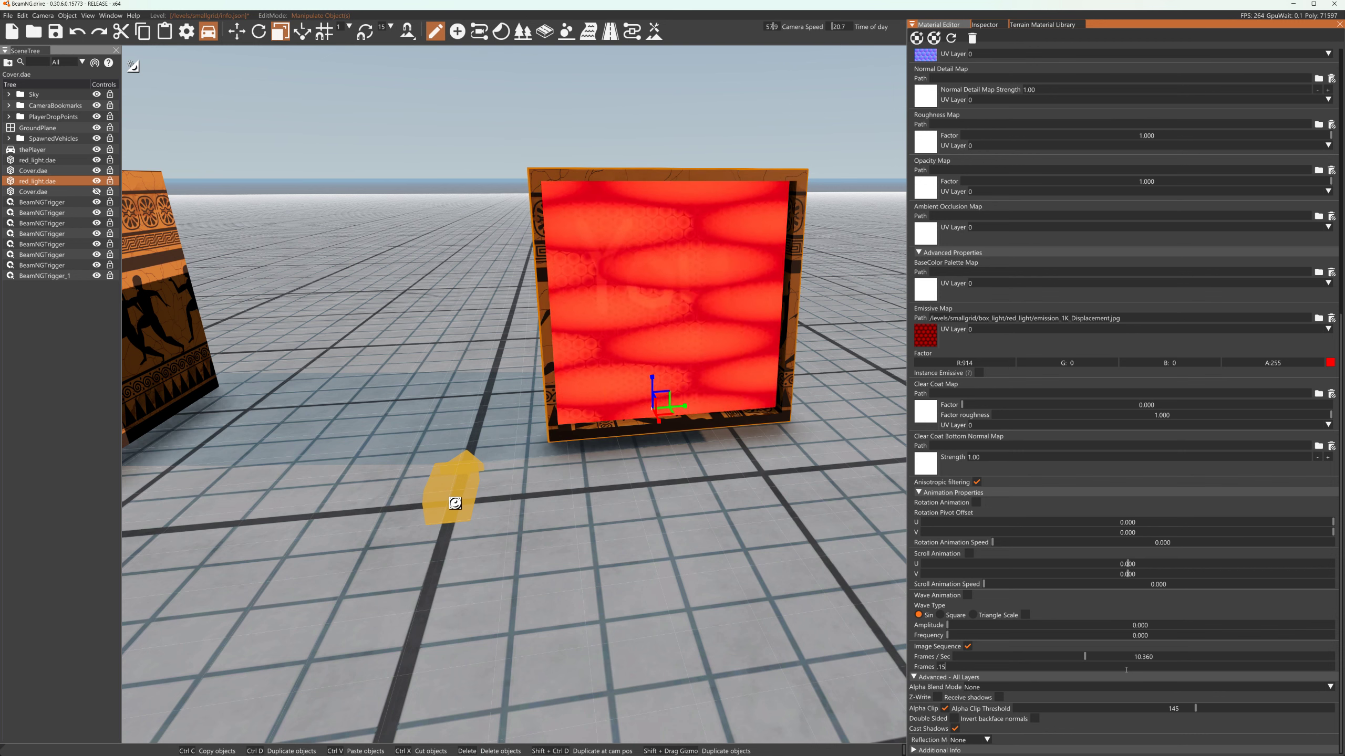
Remove the material's normal and emissive maps and set its base color to white (#FFFFFFFF)
scroll(1216, 259, up, 3)
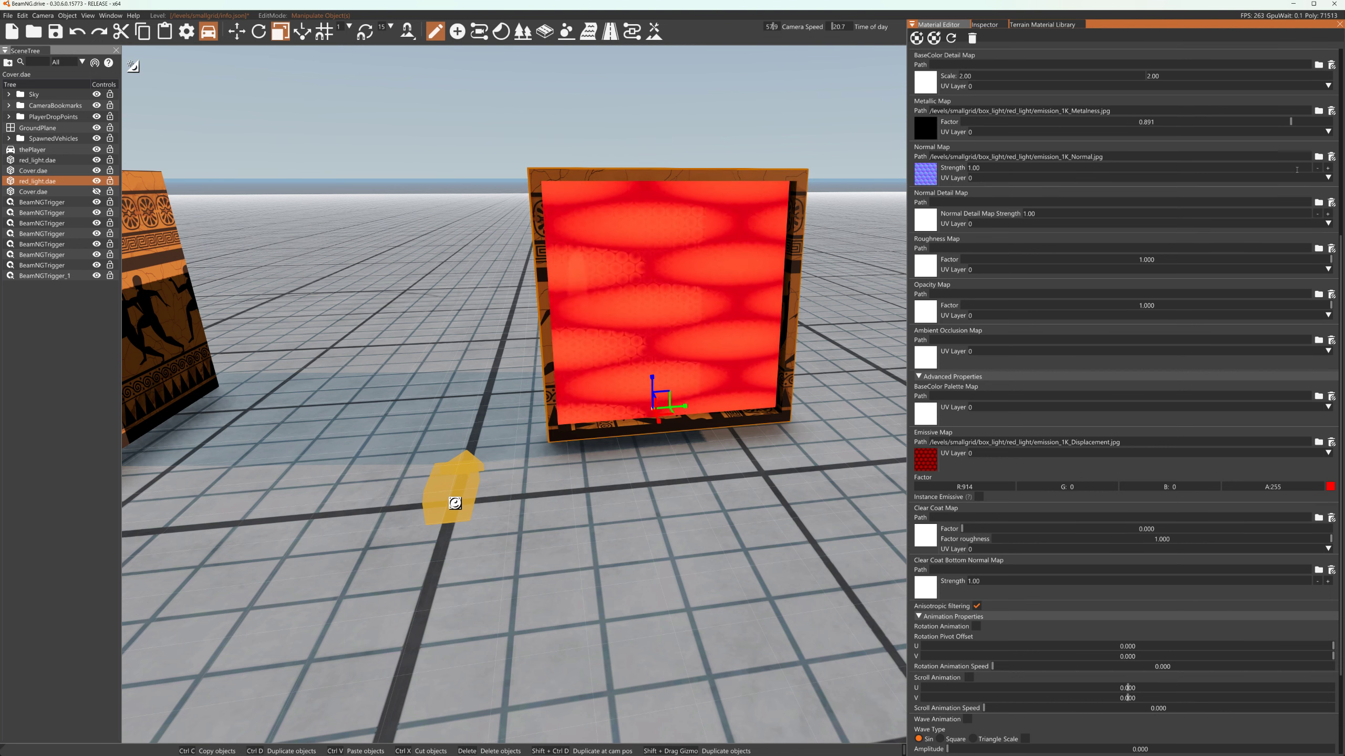
scroll(1330, 159, up, 2)
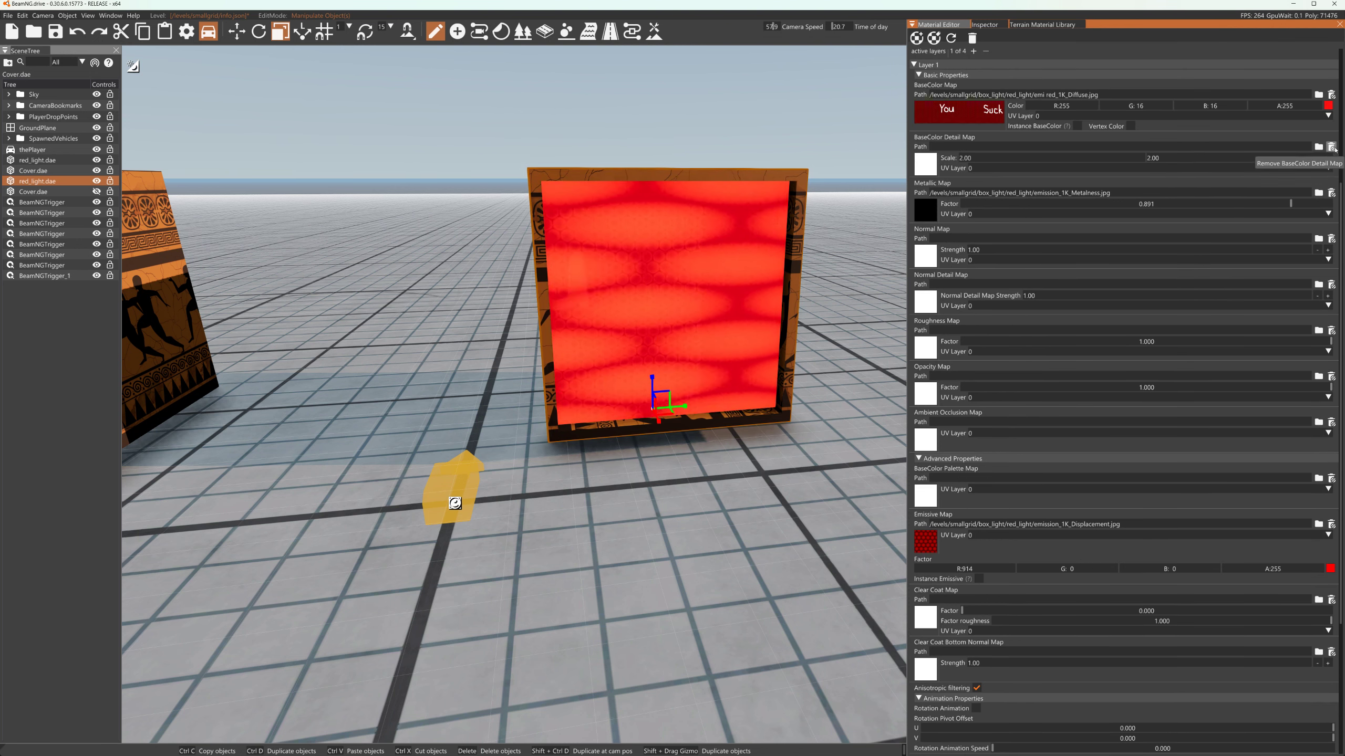
click(1331, 524)
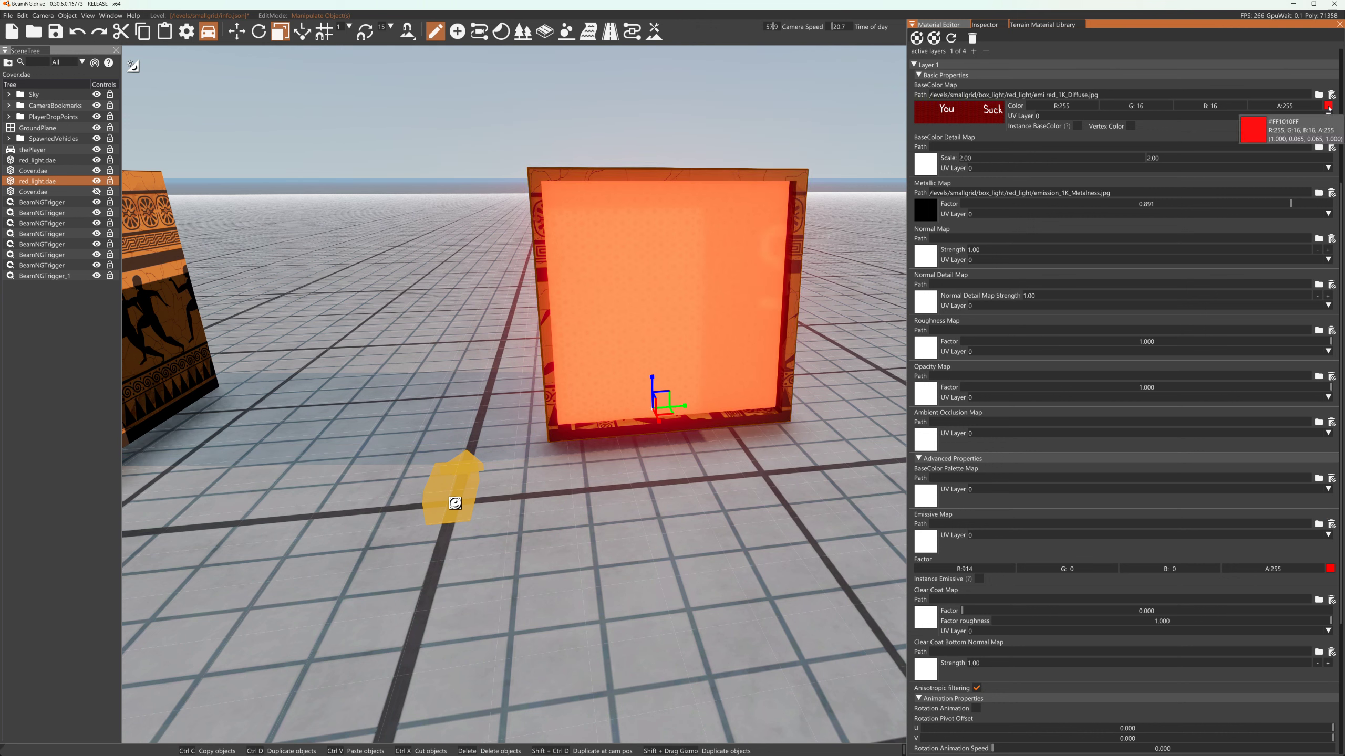
click(1327, 106)
drag(1265, 121, 1084, 90)
Open the image sequence's Frames value for editing
scroll(1064, 395, down, 1)
scroll(1065, 396, down, 2)
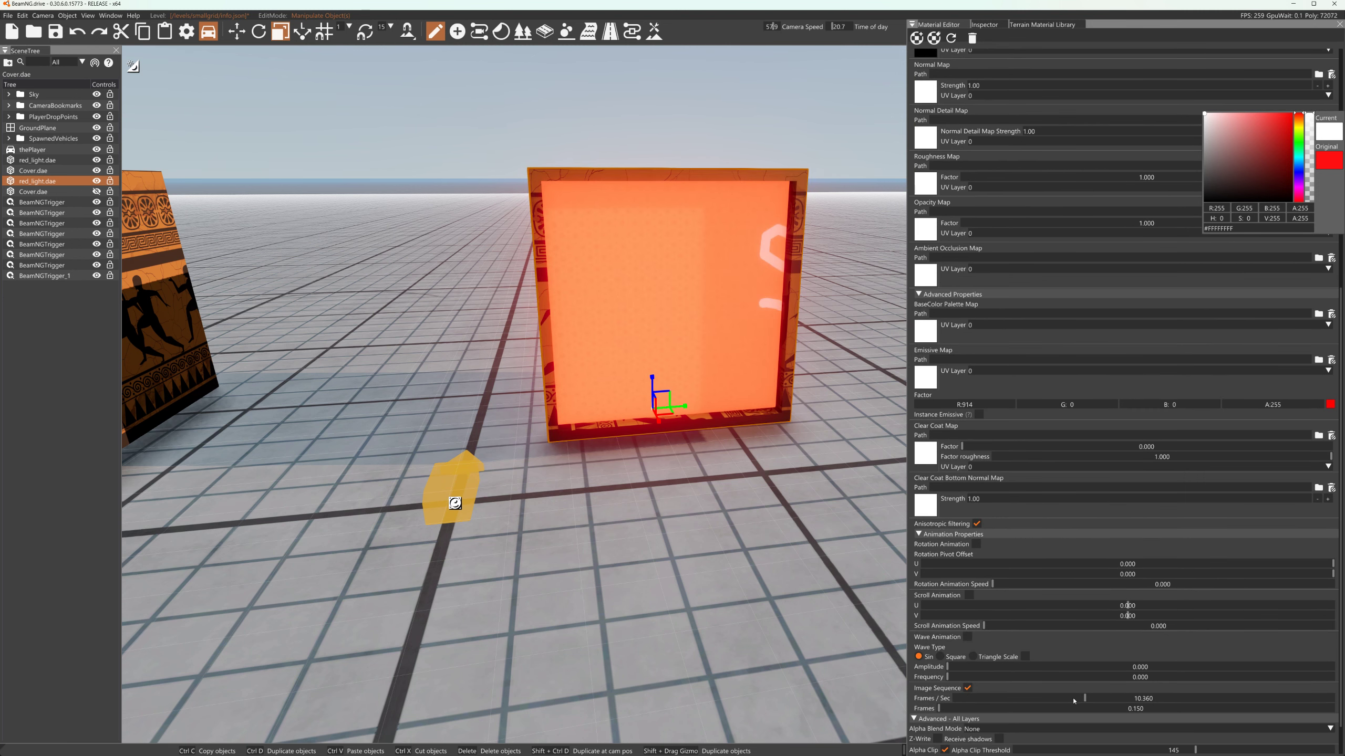
double_click(1029, 710)
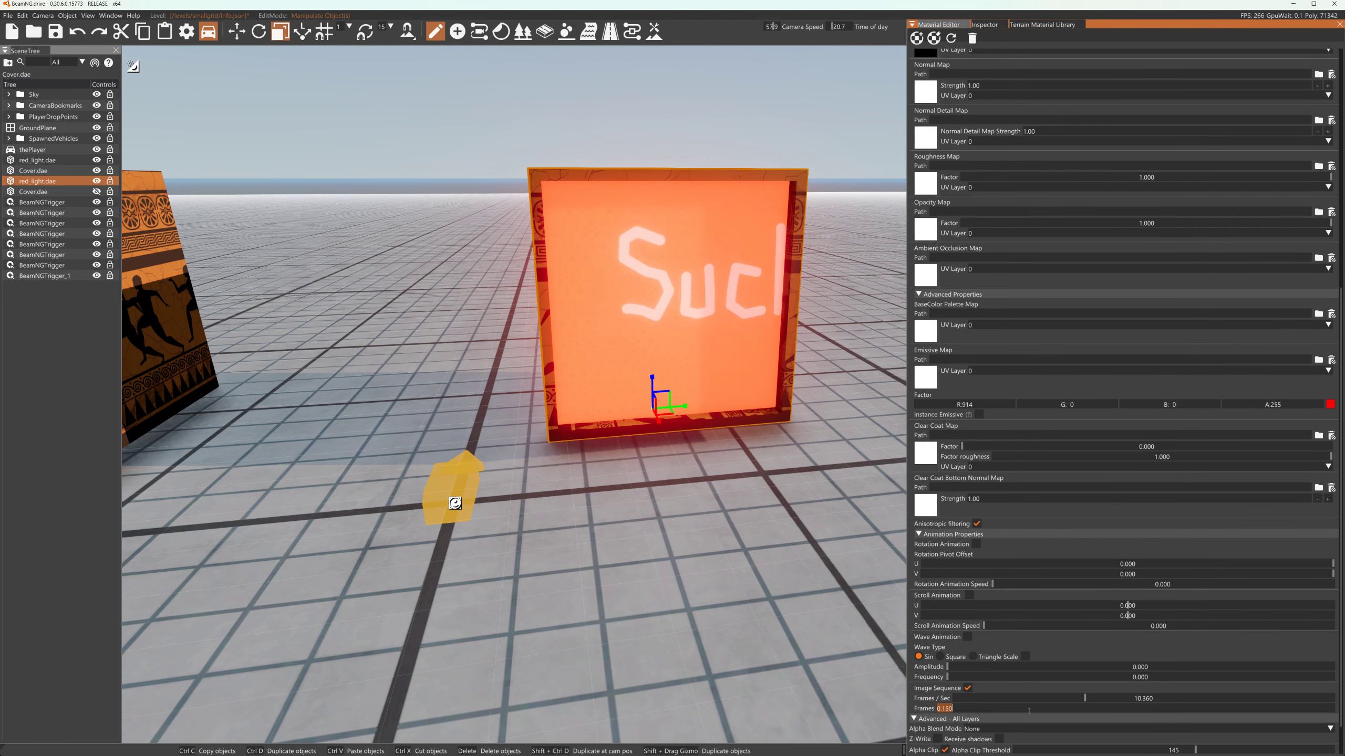
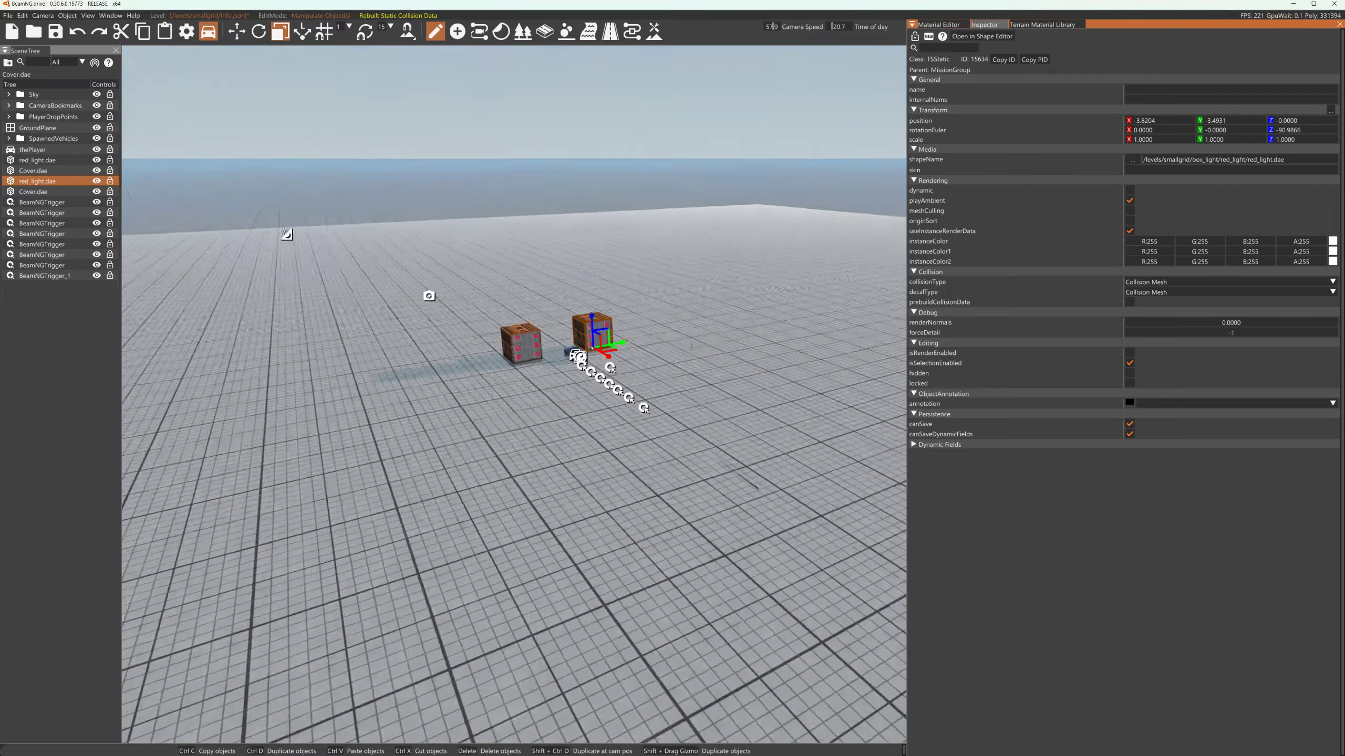
Delete seven of the eight triggers near the light boxes, including BeamNGTrigger_1, keeping a single BeamNGTrigger
right_drag(514, 394, 630, 488)
key(w)
right_drag(466, 391, 480, 329)
click(477, 328)
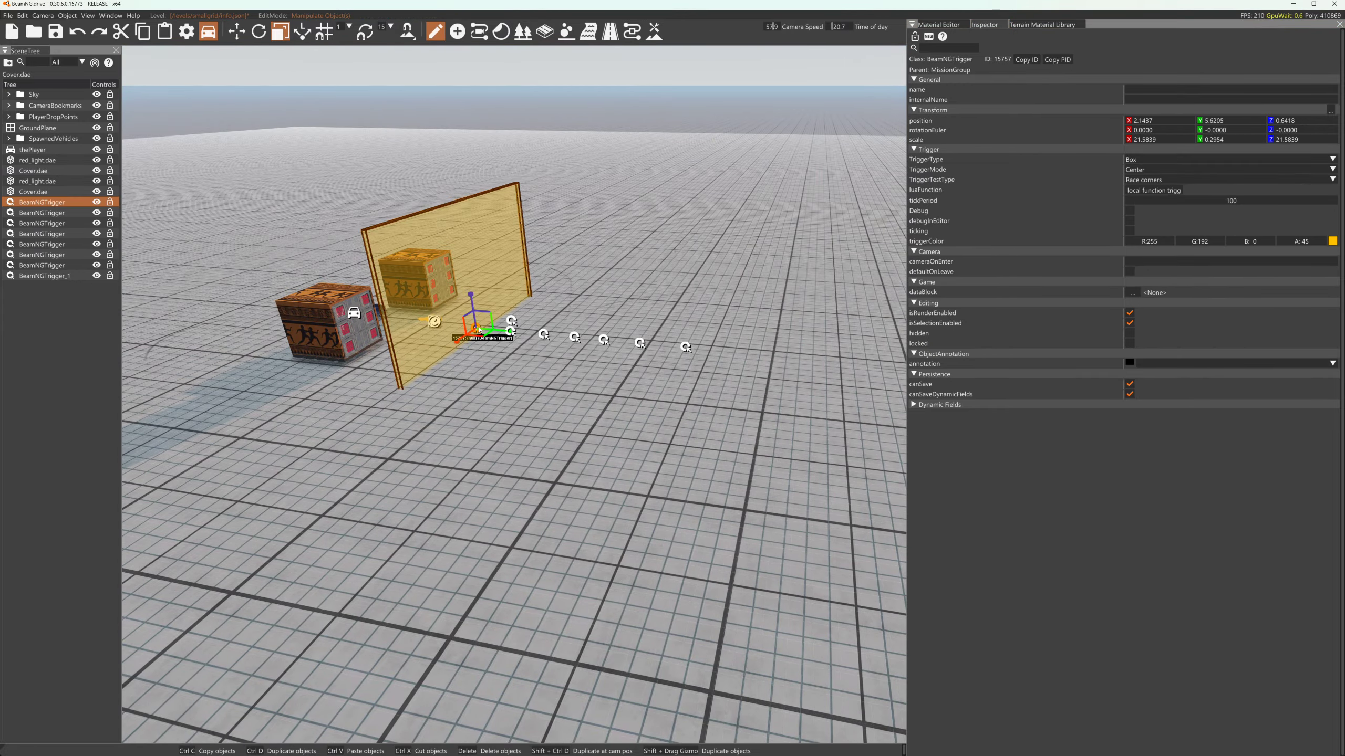
key(Delete)
click(510, 331)
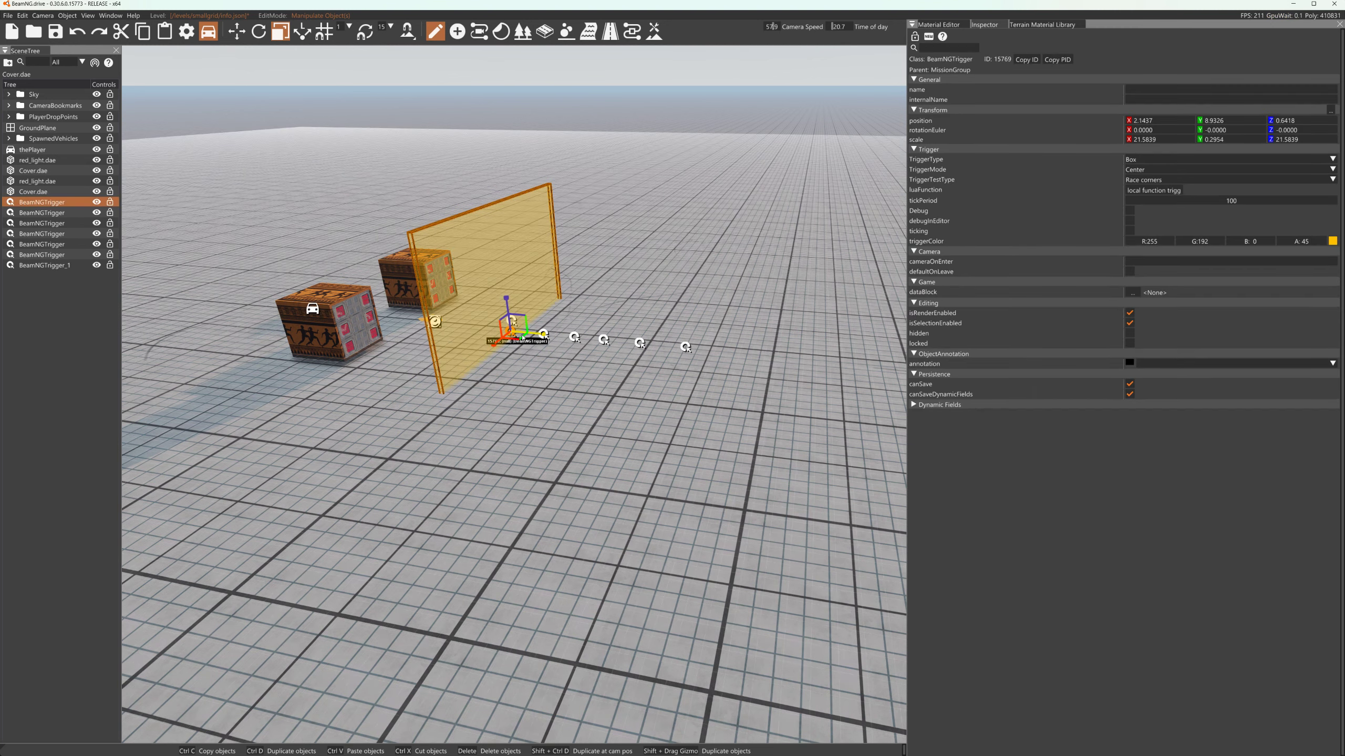
click(543, 334)
key(Delete)
click(574, 337)
key(Delete)
click(604, 340)
key(Delete)
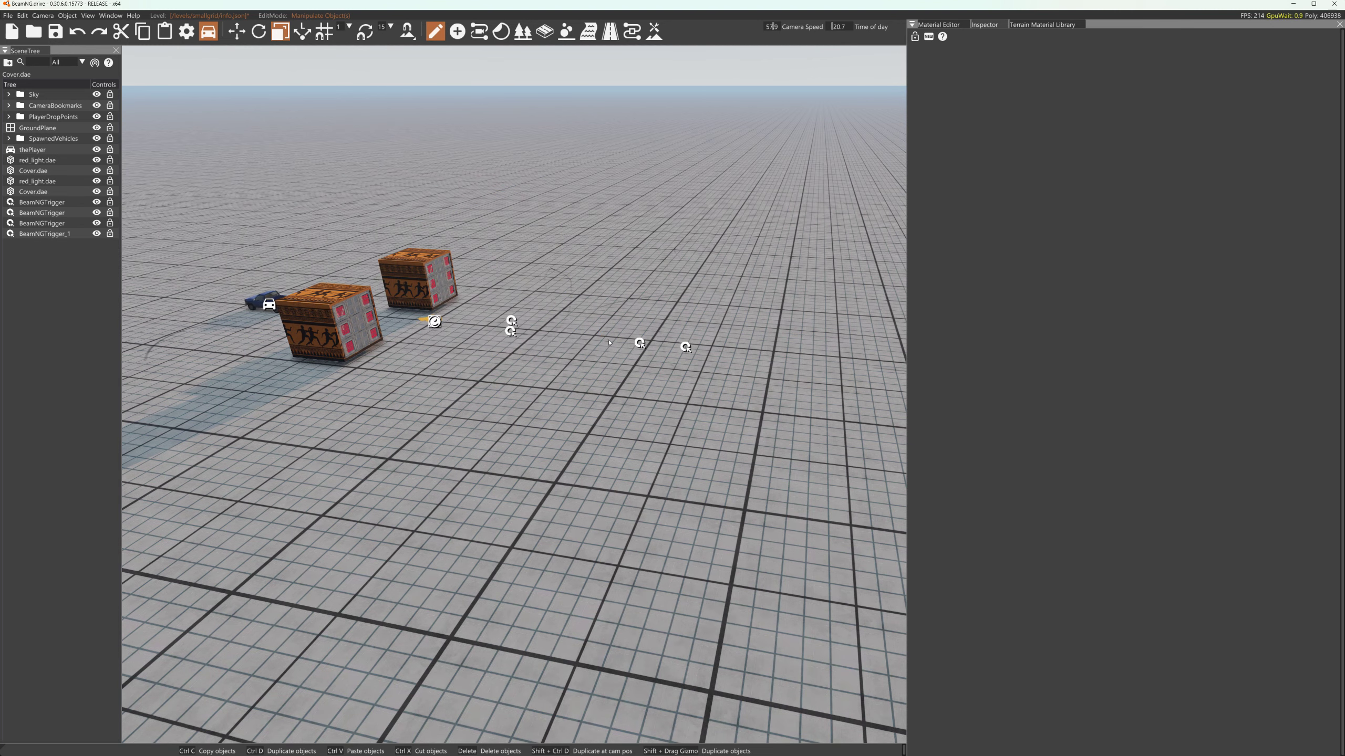
click(639, 343)
key(Delete)
click(686, 347)
key(Delete)
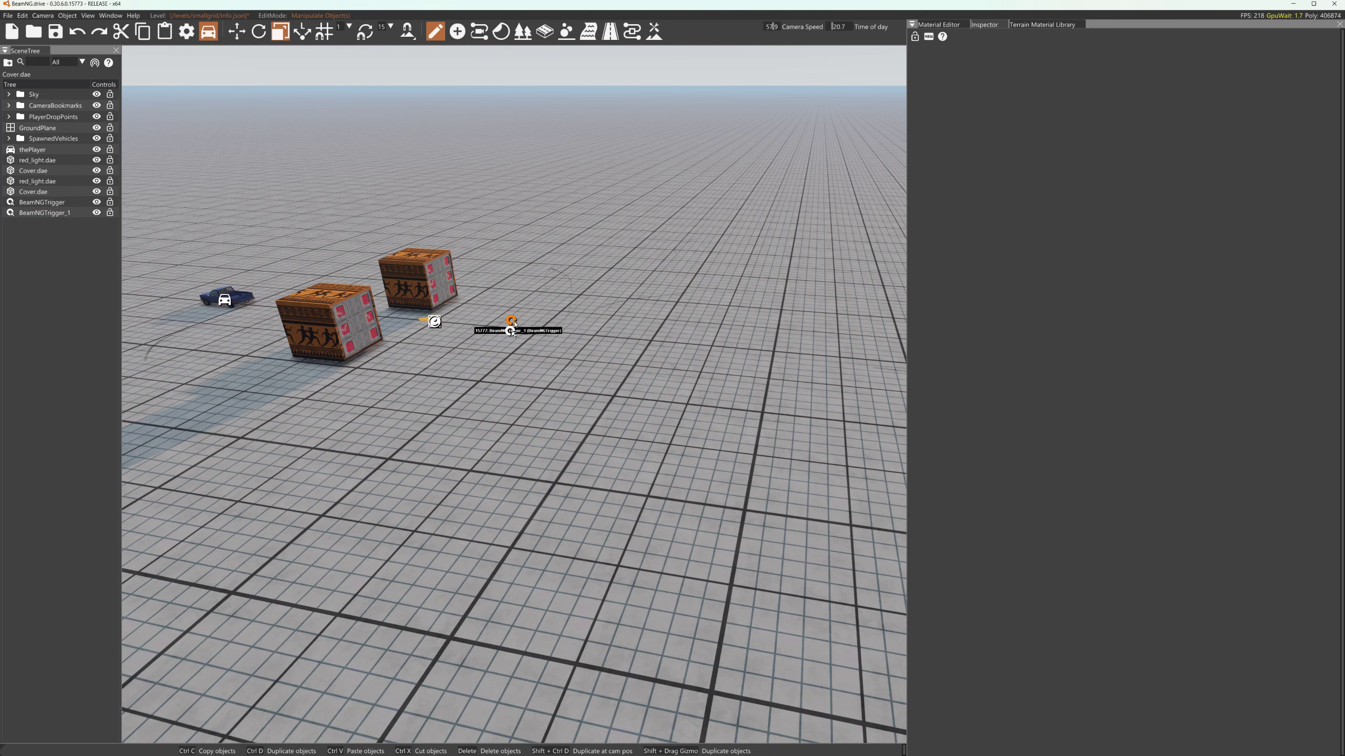
click(511, 320)
key(Delete)
Stretch the remaining trigger along Y to a scale of about 12.53 and move it slightly farther from the boxes along Y
click(511, 331)
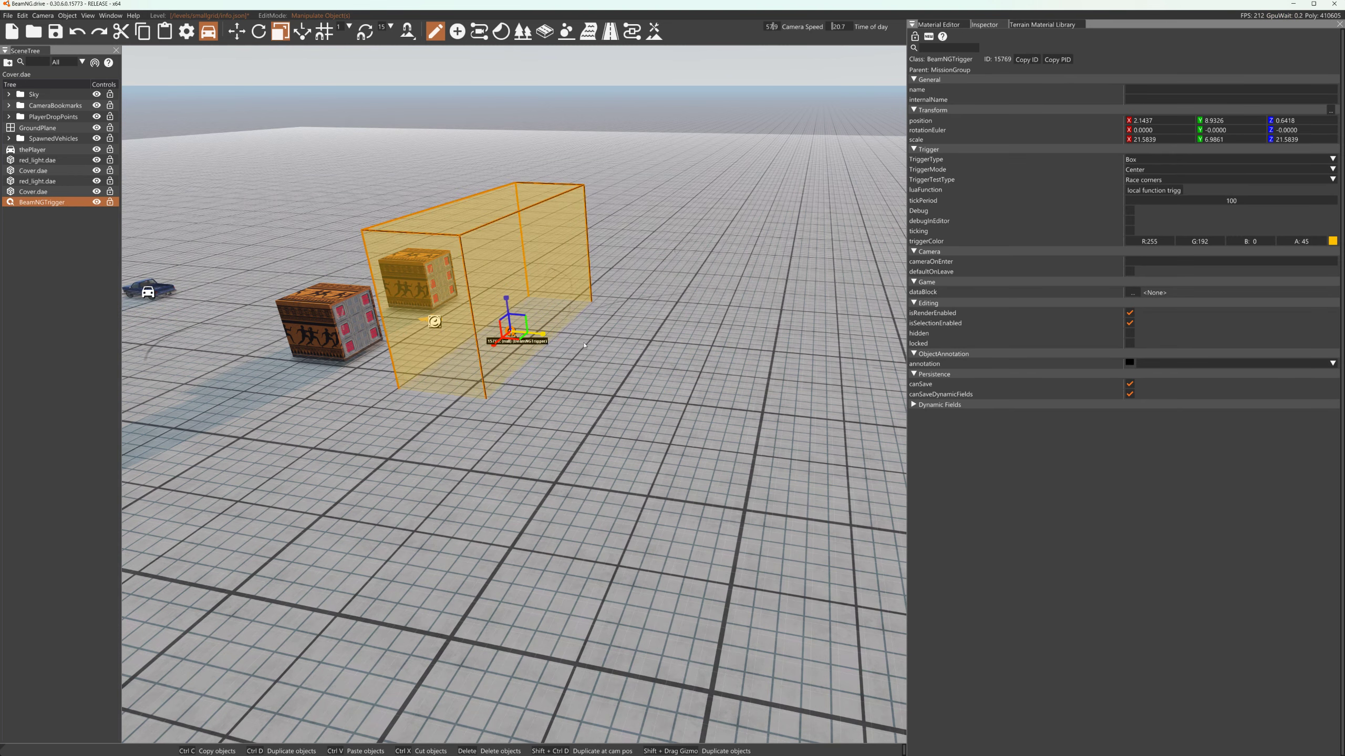
drag(616, 354, 620, 355)
key(1)
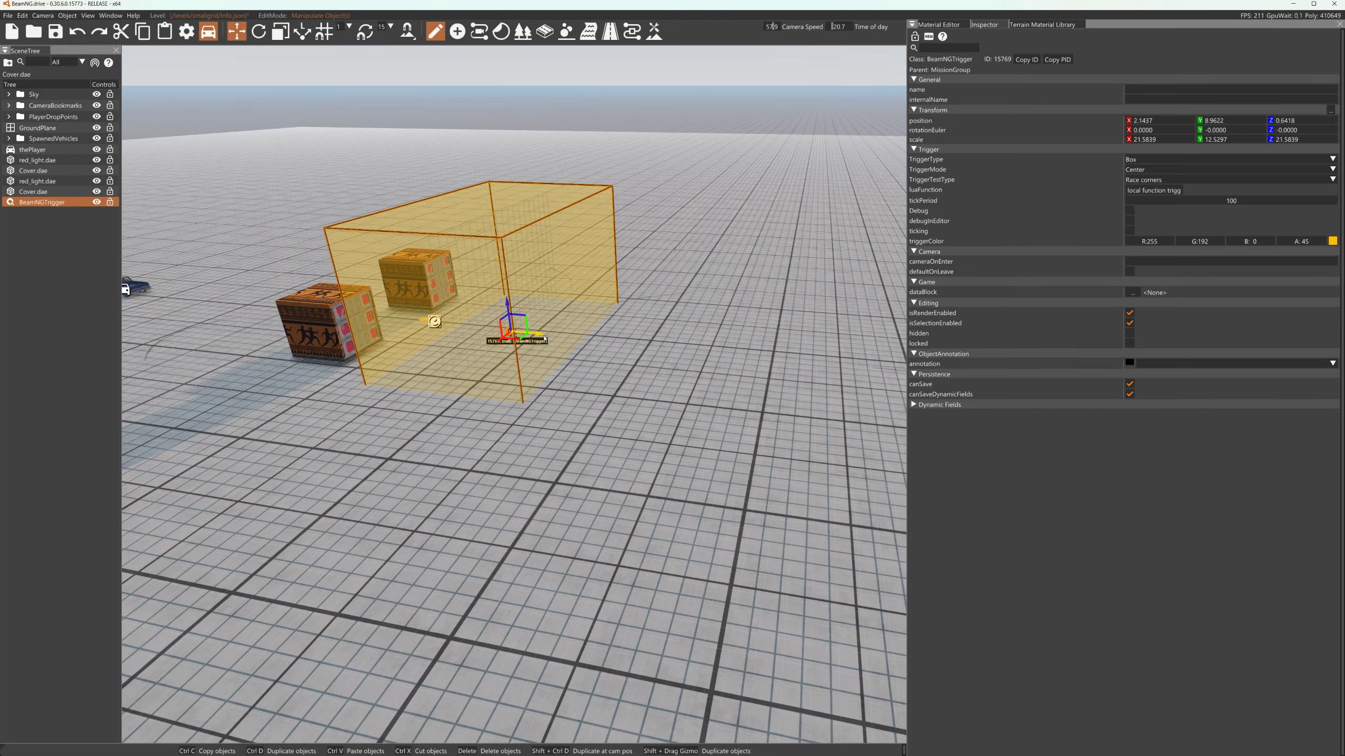
drag(544, 339, 567, 345)
click(705, 337)
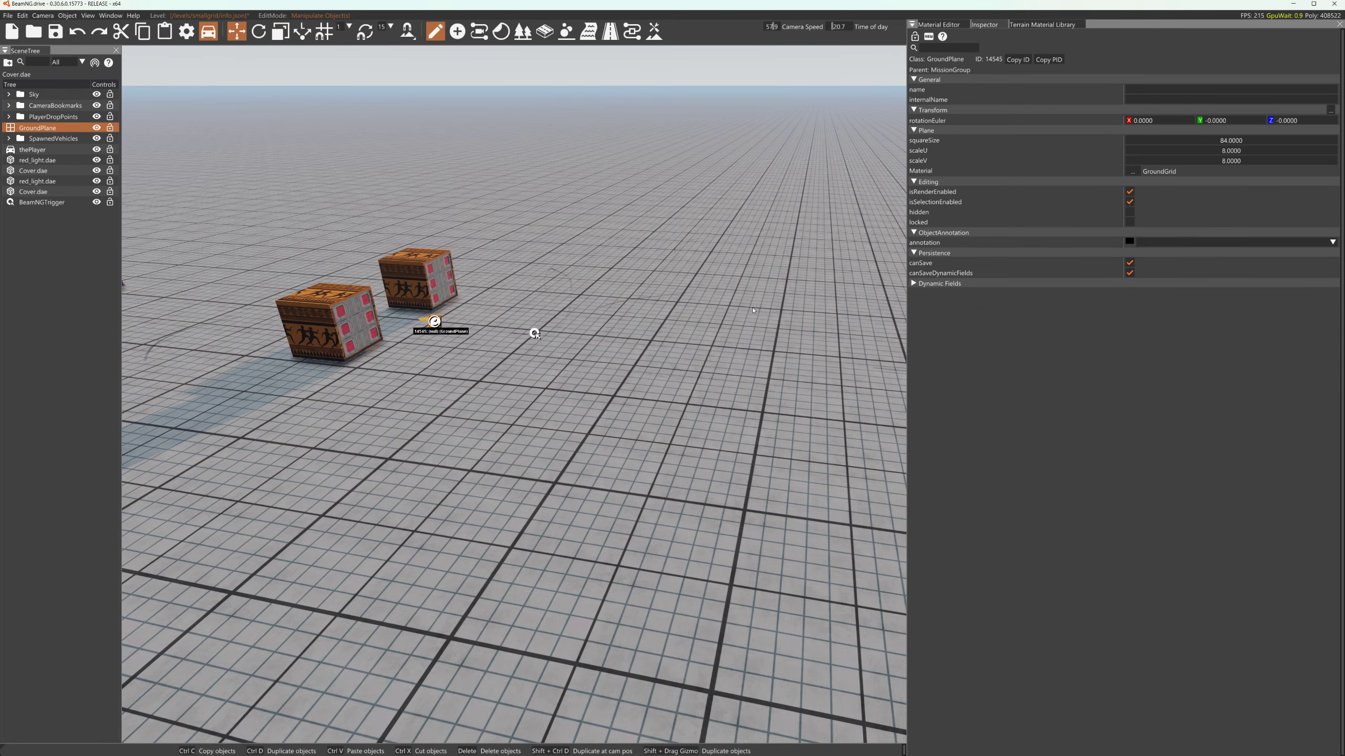
Leave the world editor and drive the pickup toward the light boxes to test the trigger
key(F11)
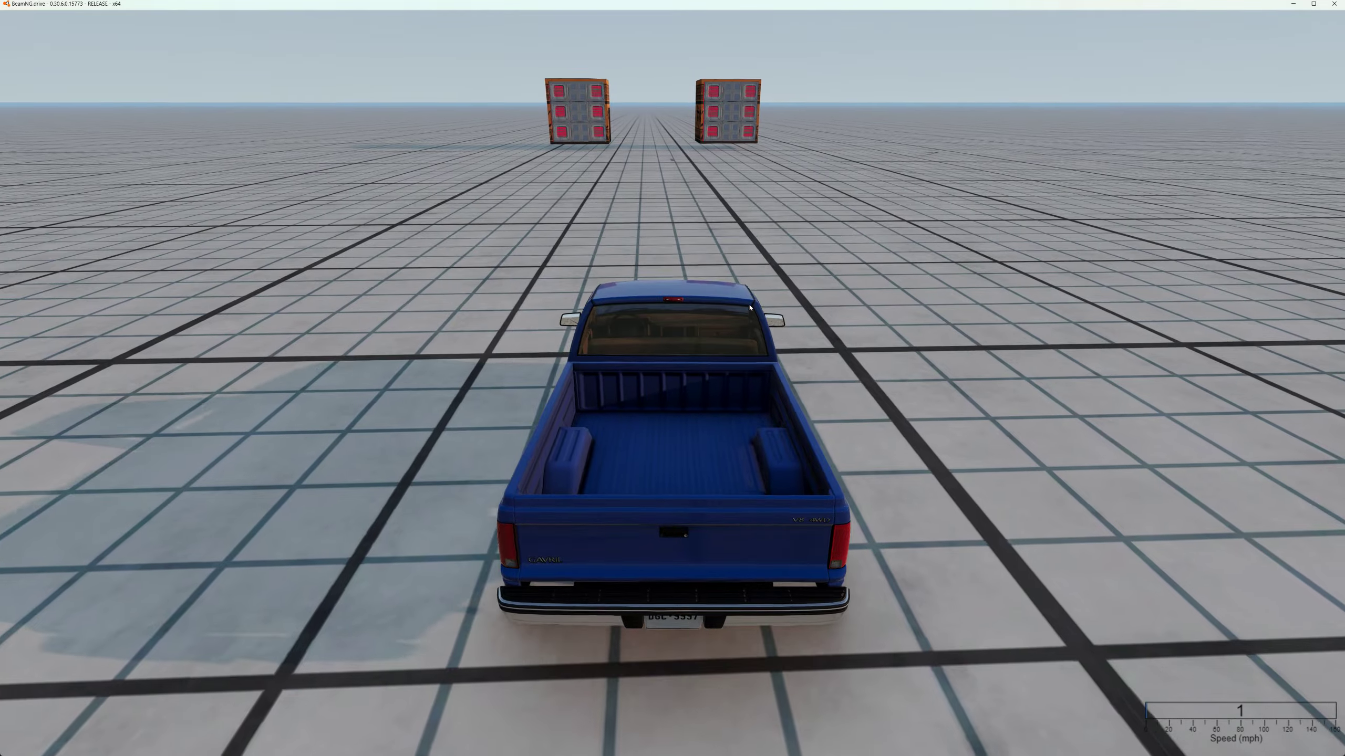
key(Up)
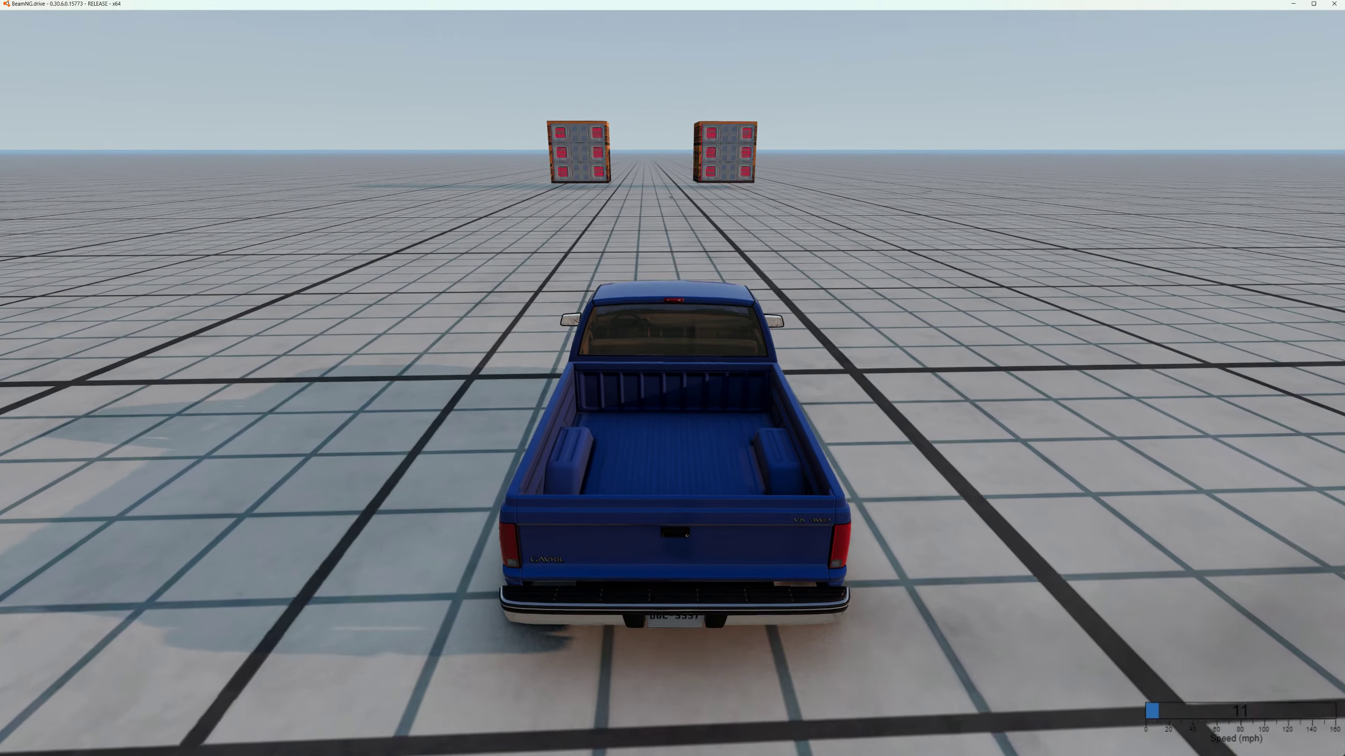
key(Up)
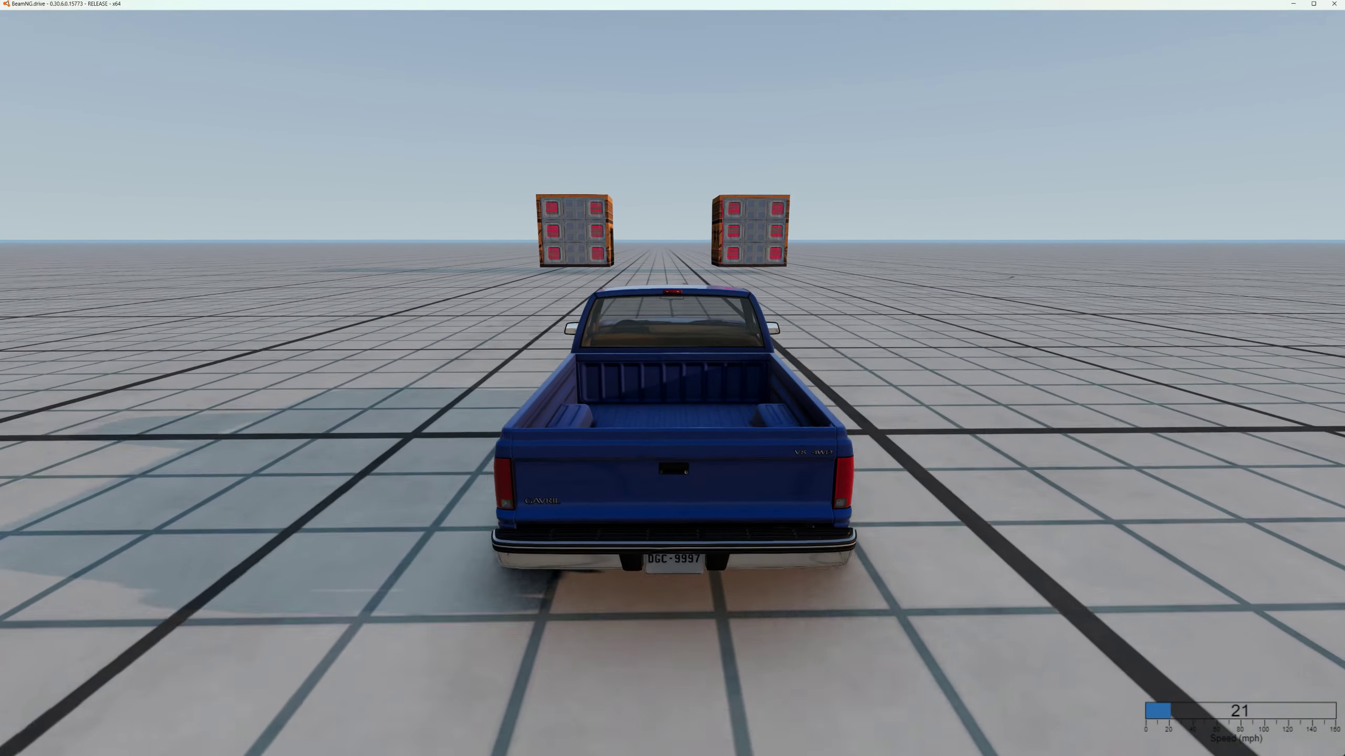
key(Down)
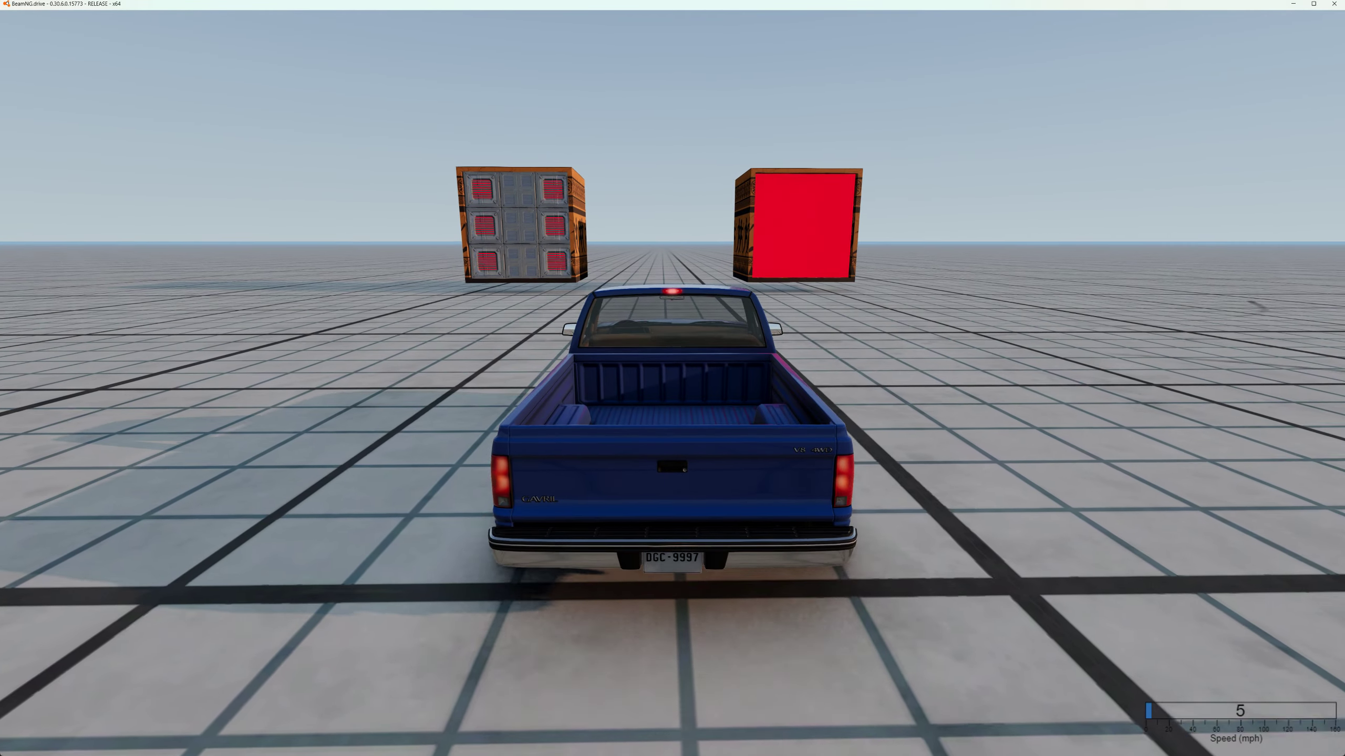
Creep the pickup back and forth in front of the light boxes to check where the trigger switches the light
key(Down)
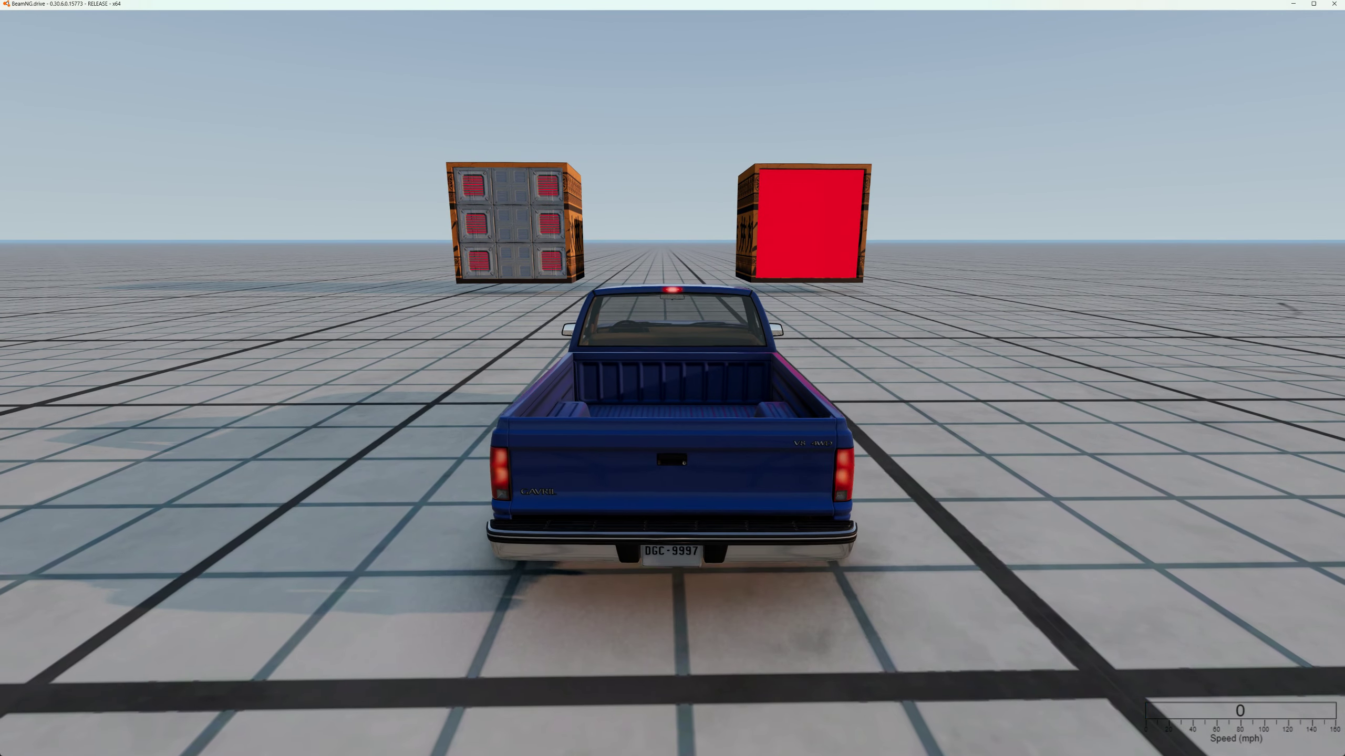
key(Down)
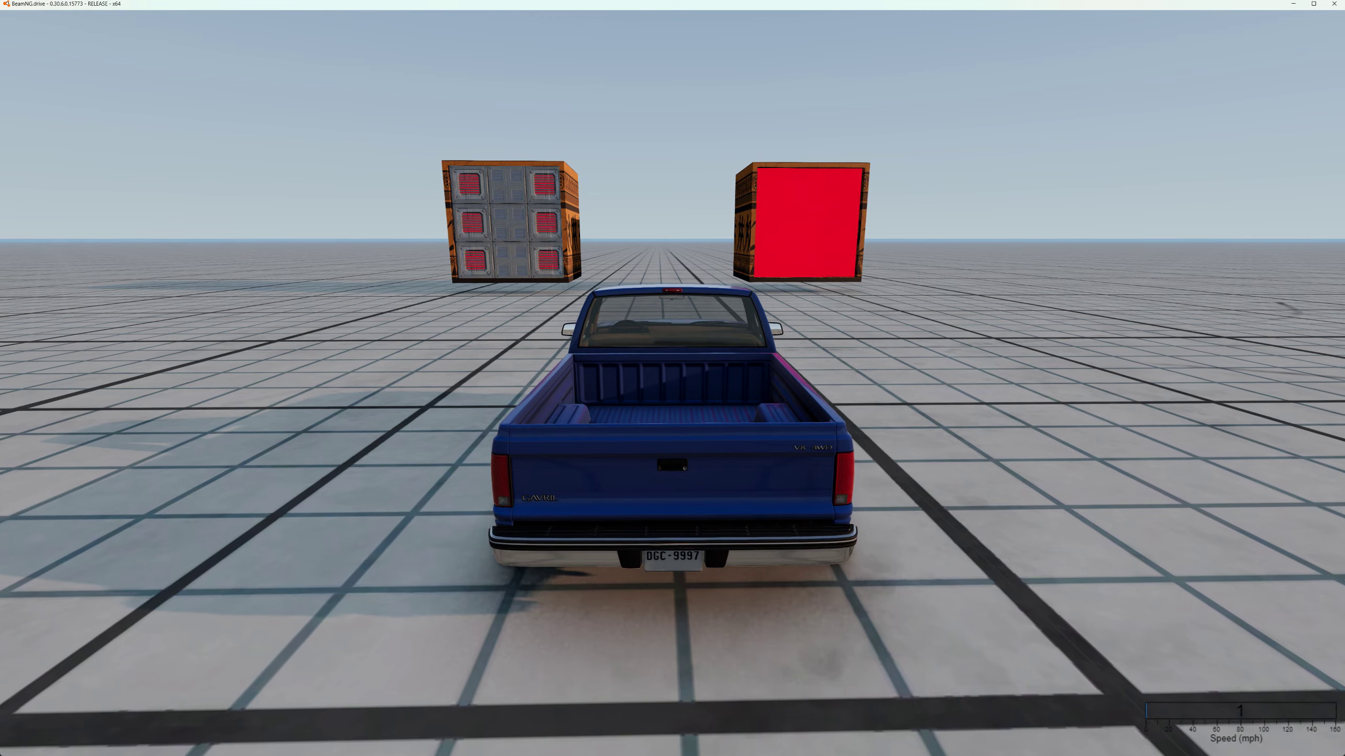
key(Down)
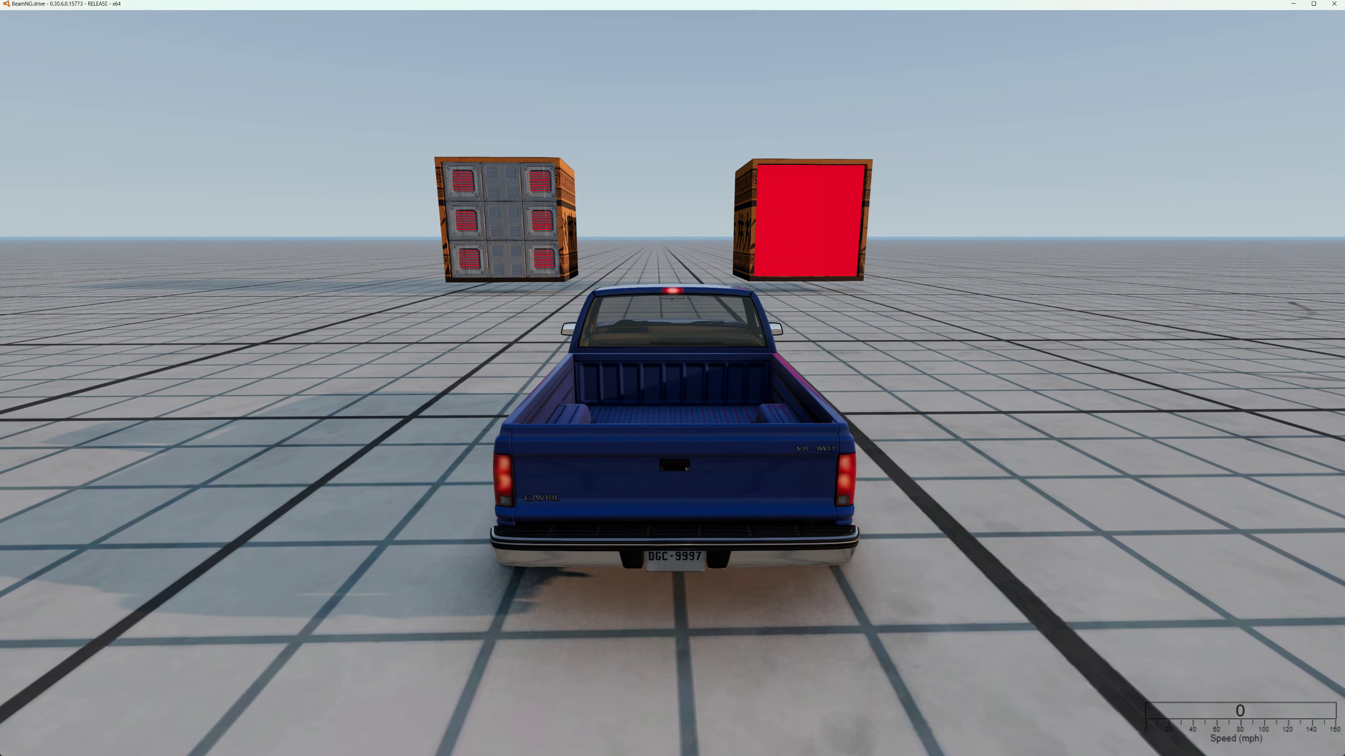
key(w)
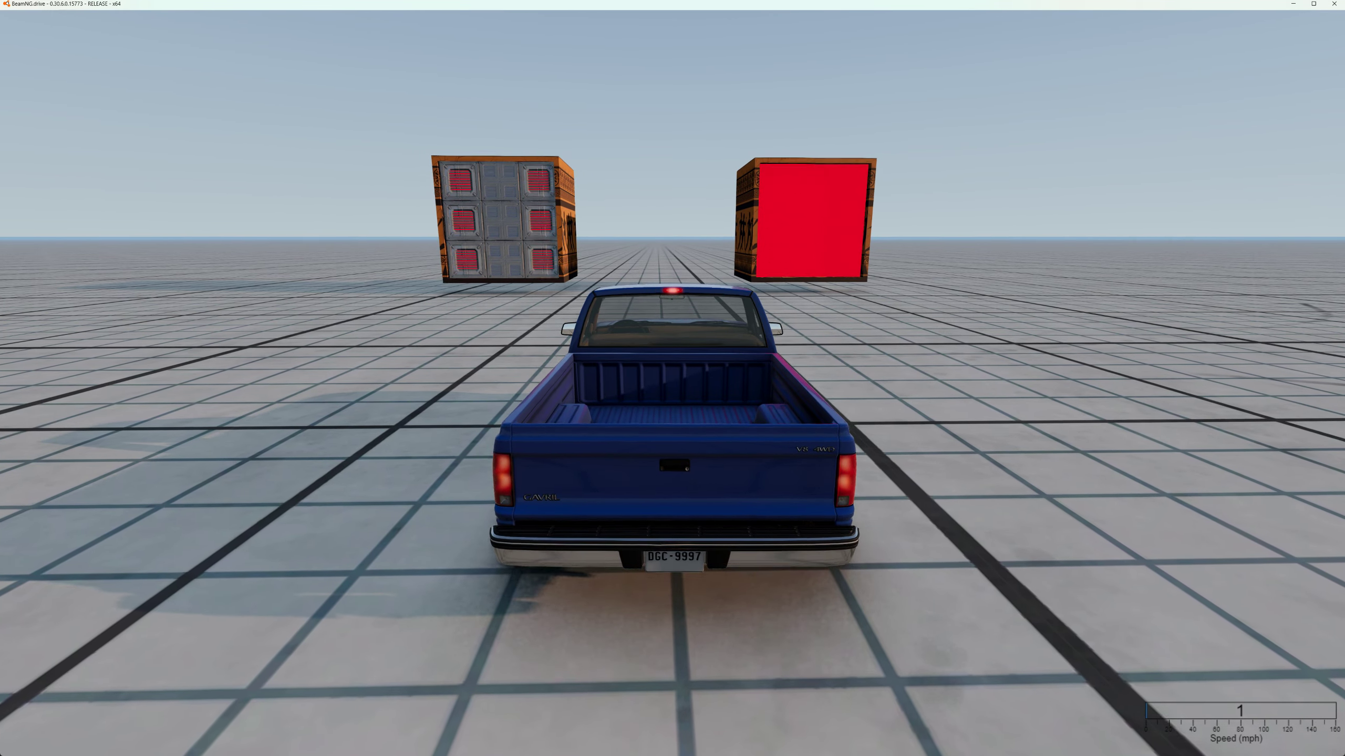
key(w)
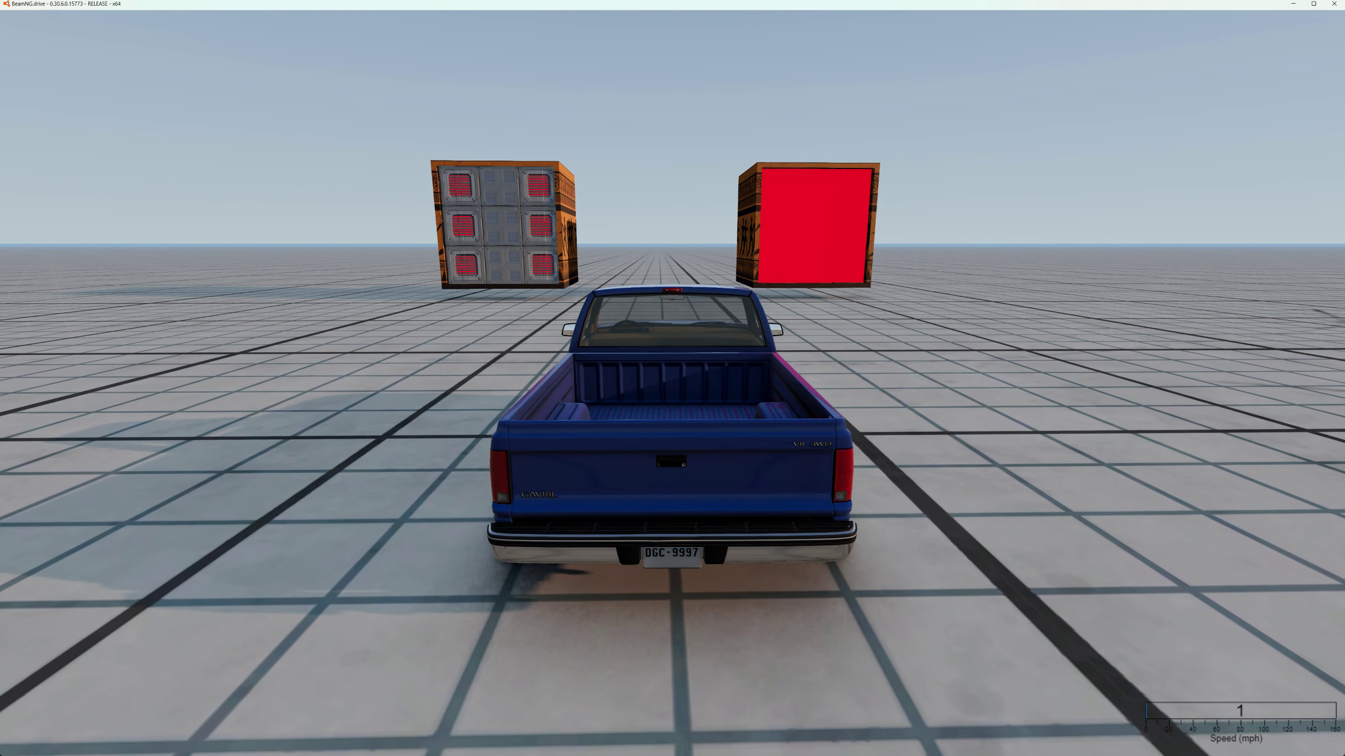
key(w)
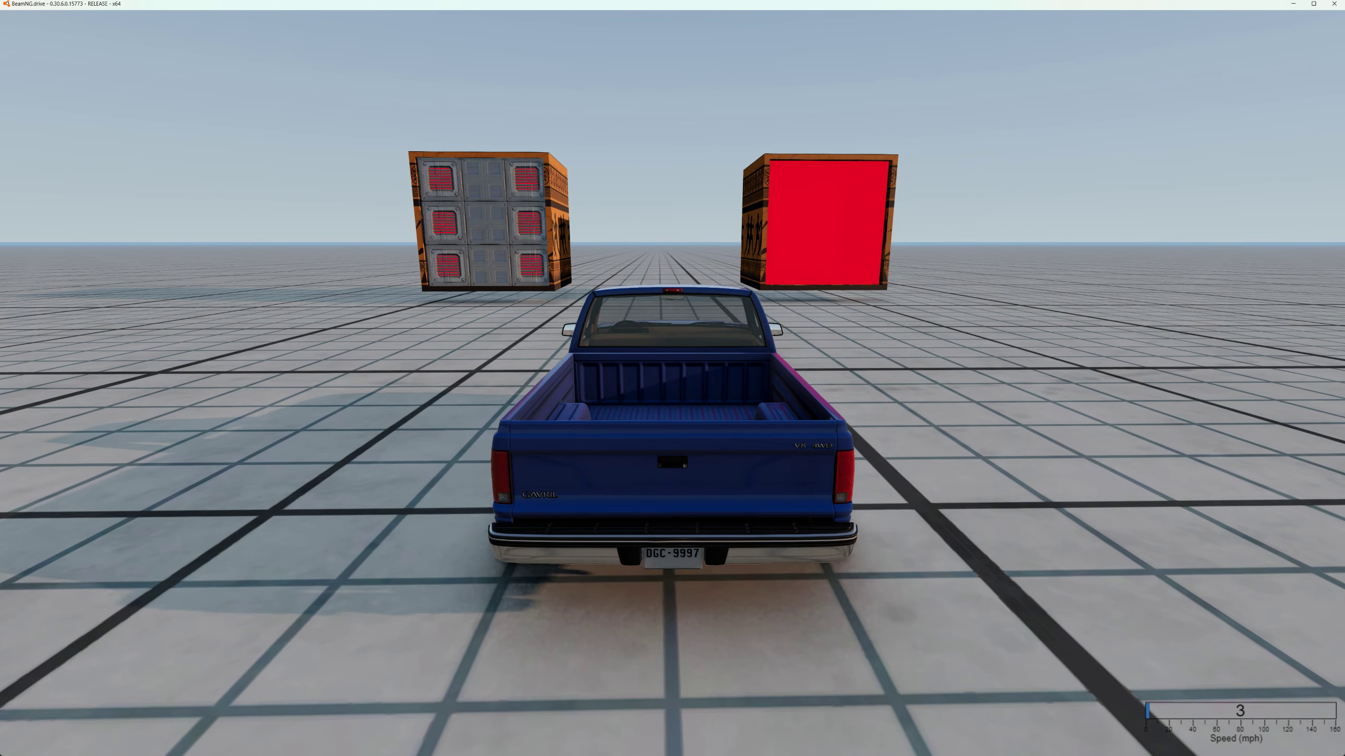
Return to the world editor, save all modified materials and save the level
key(F11)
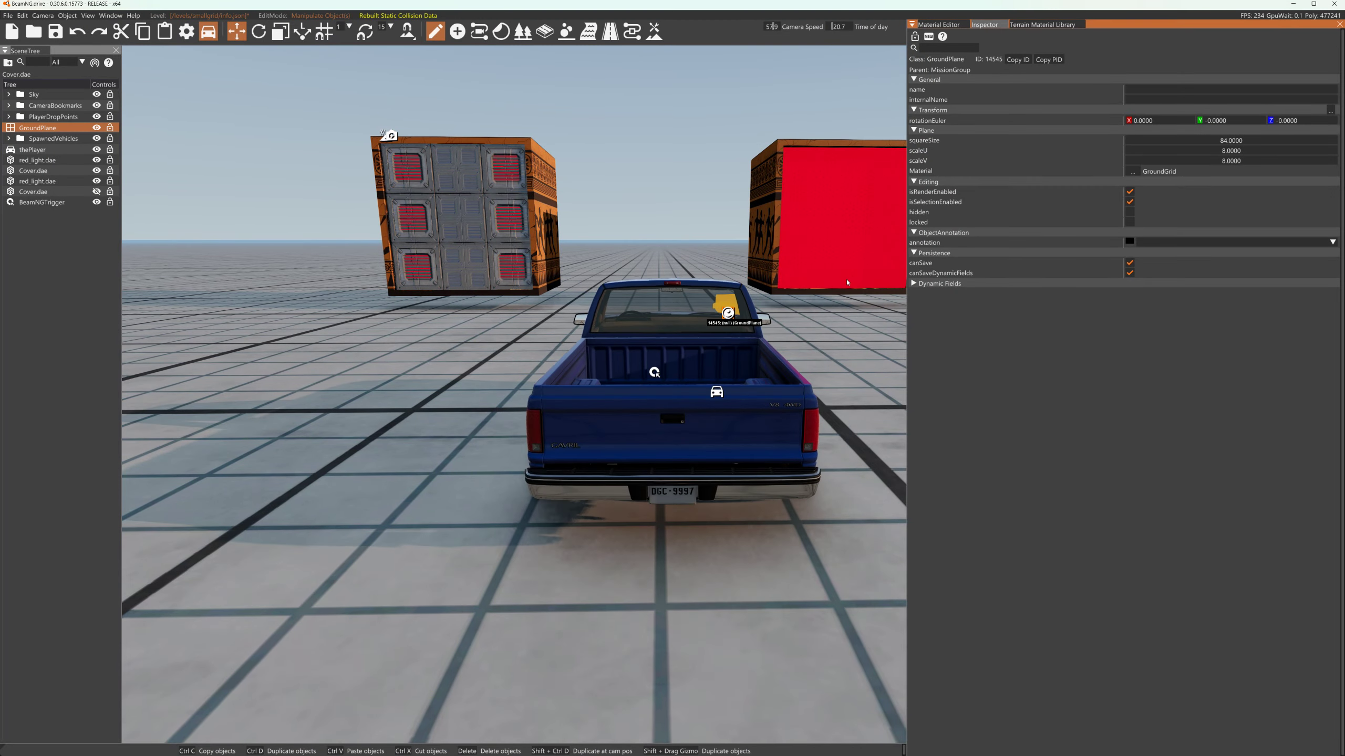
click(938, 24)
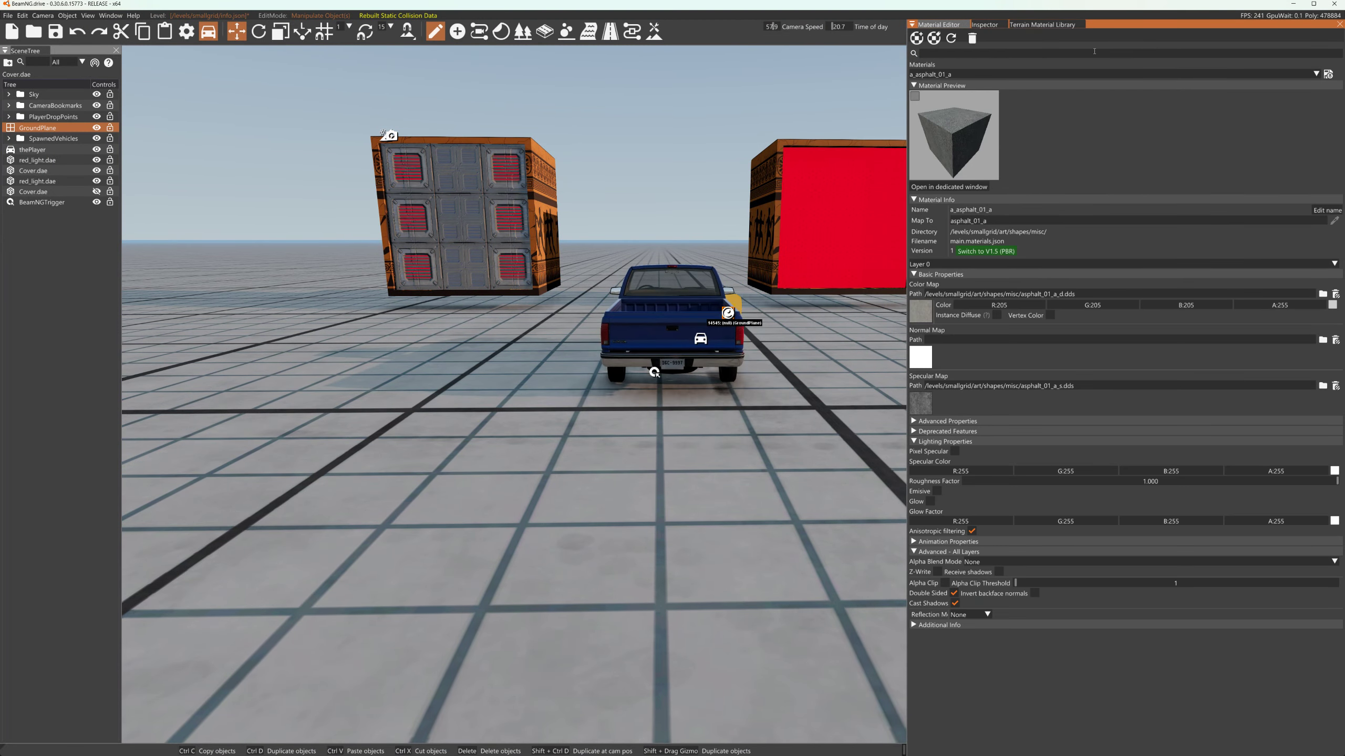
click(1041, 24)
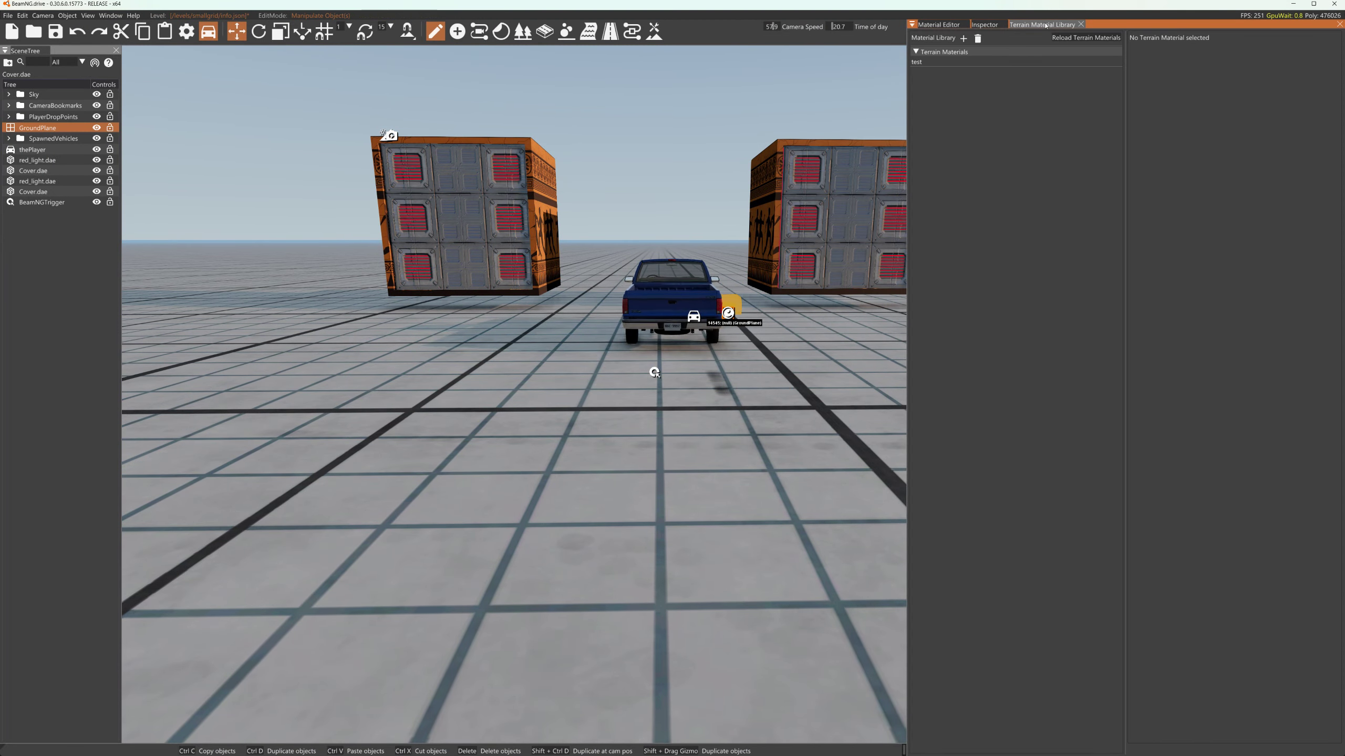
click(948, 26)
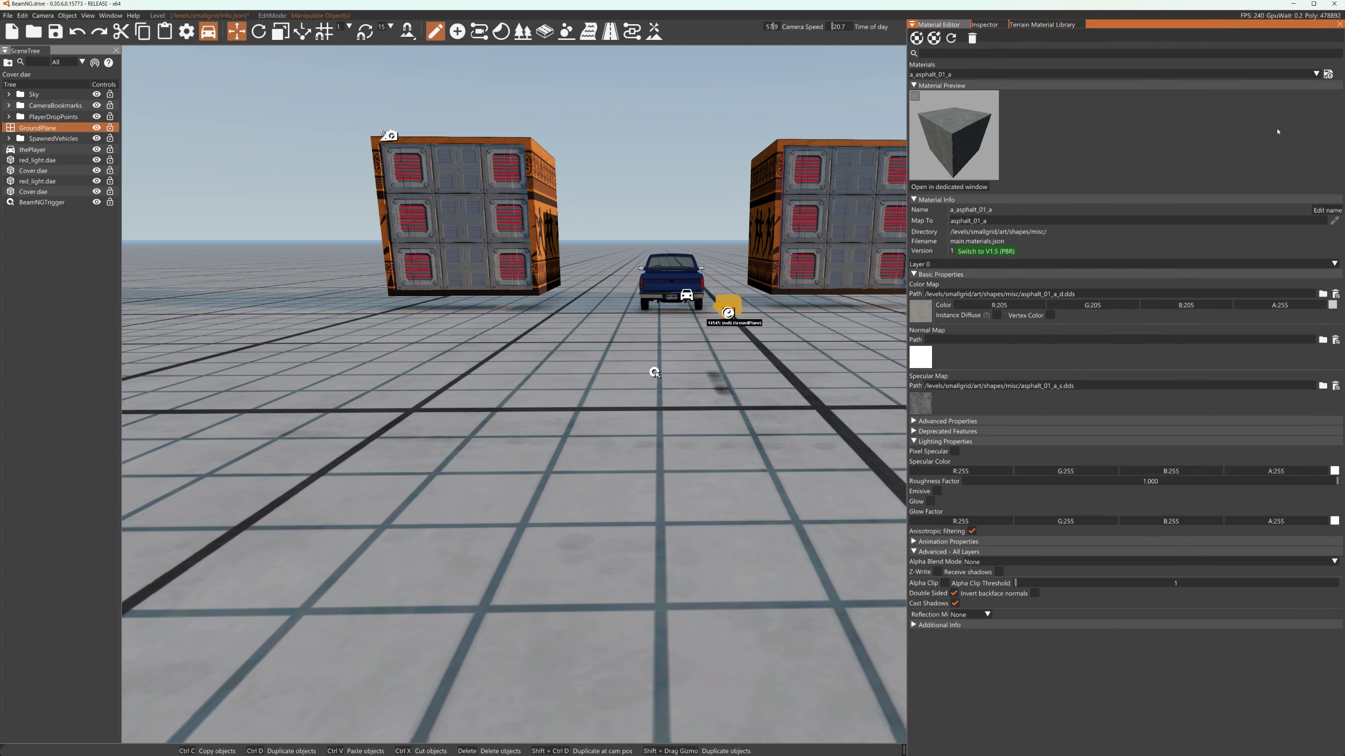
click(1330, 76)
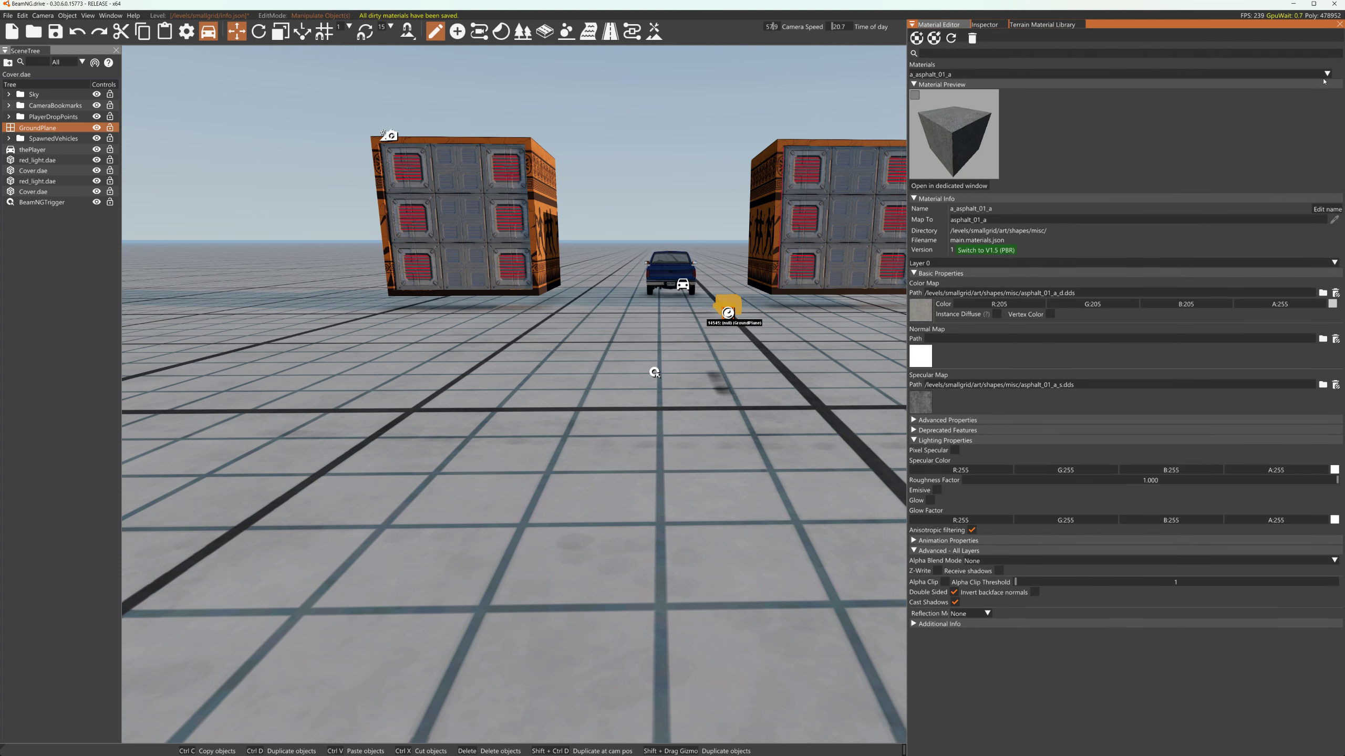
click(829, 110)
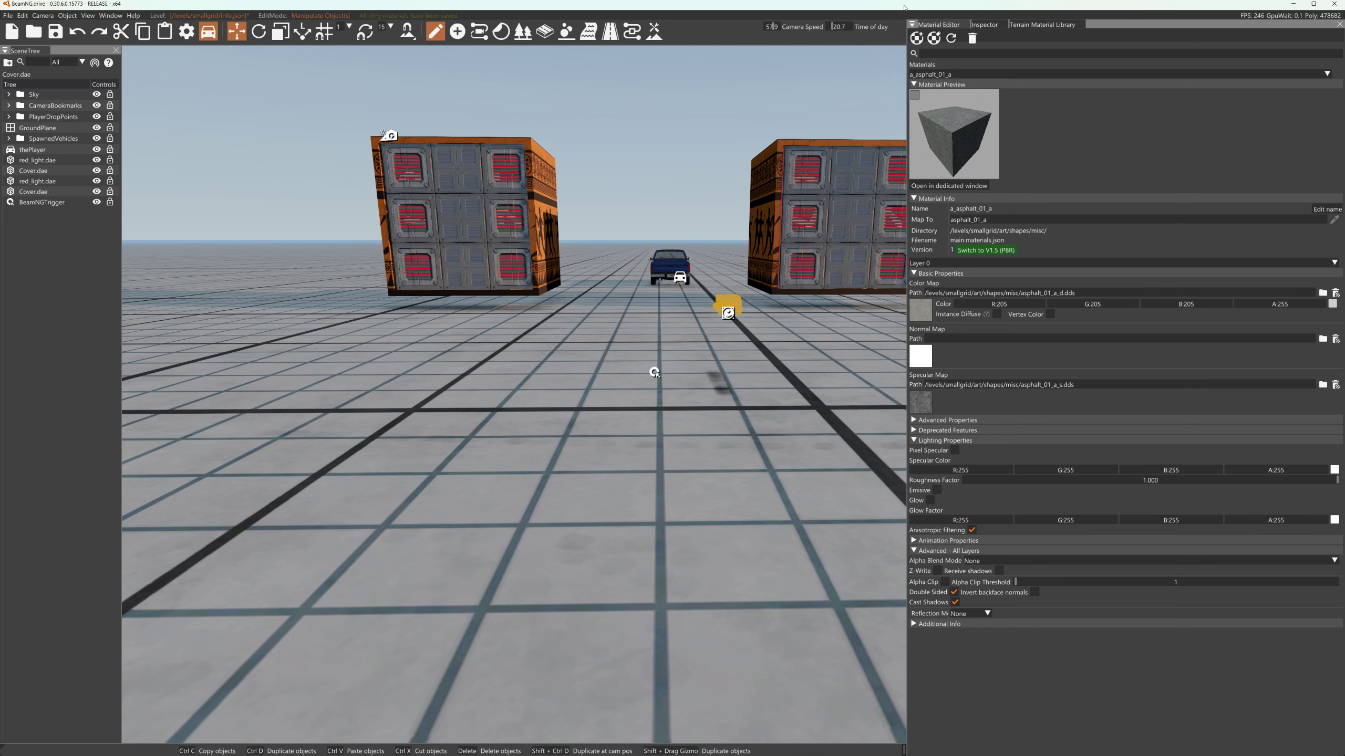
click(56, 32)
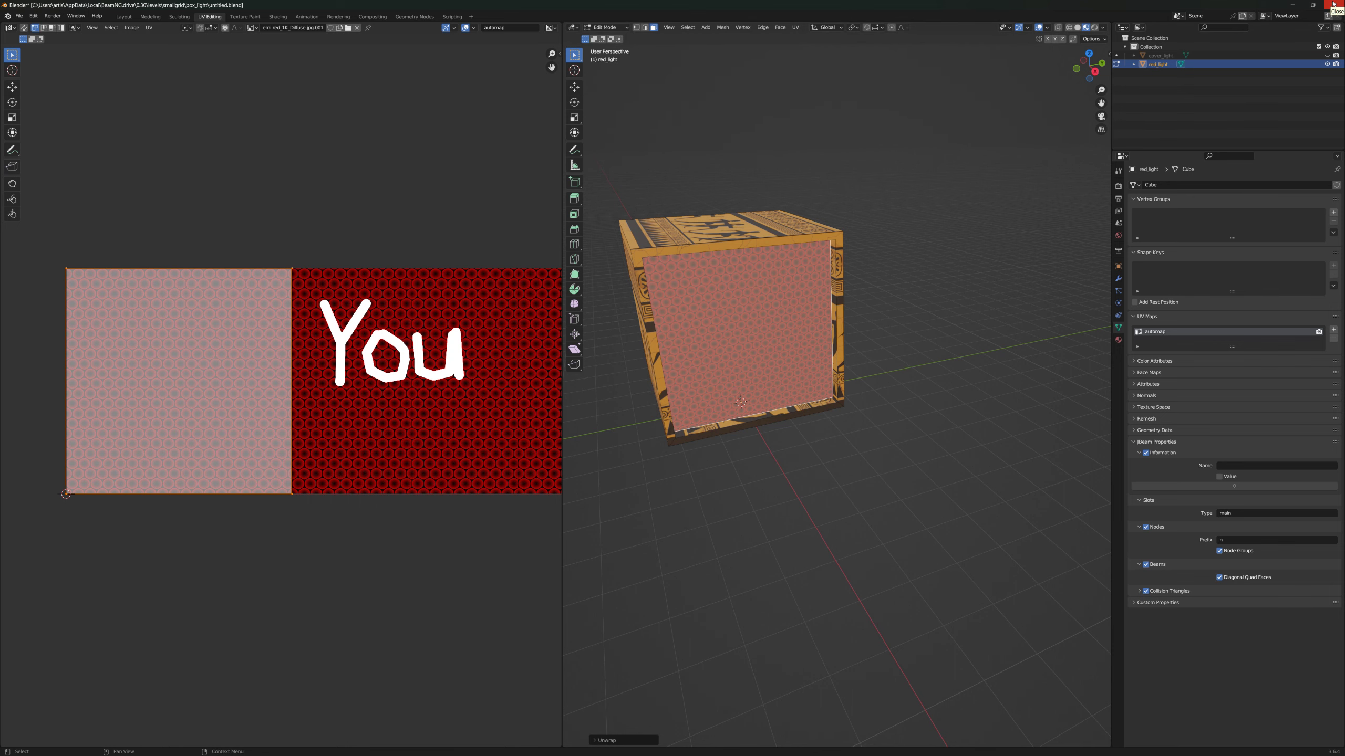
Minimize Blender and GIMP, close the BeamNG.drive install folder and open the levels folder in the 0.30 user folder
click(1292, 5)
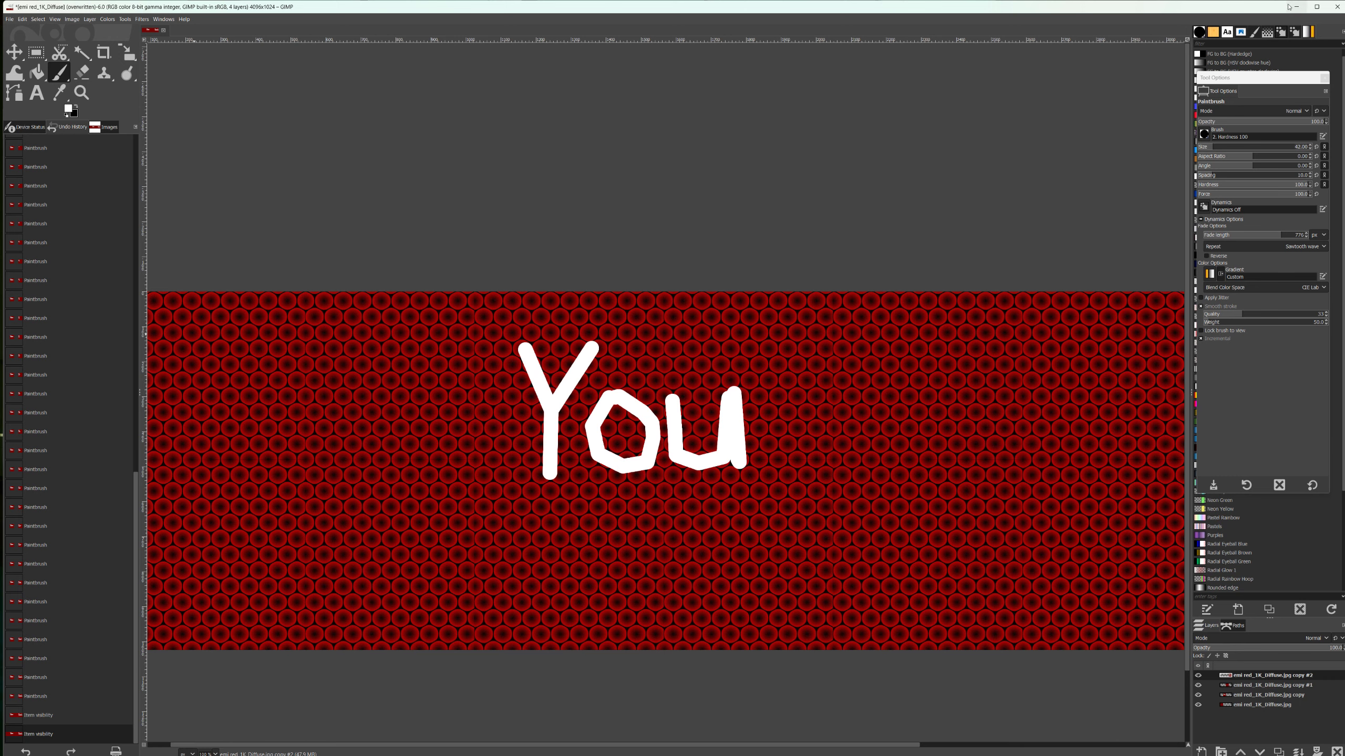
click(1290, 7)
double_click(1302, 28)
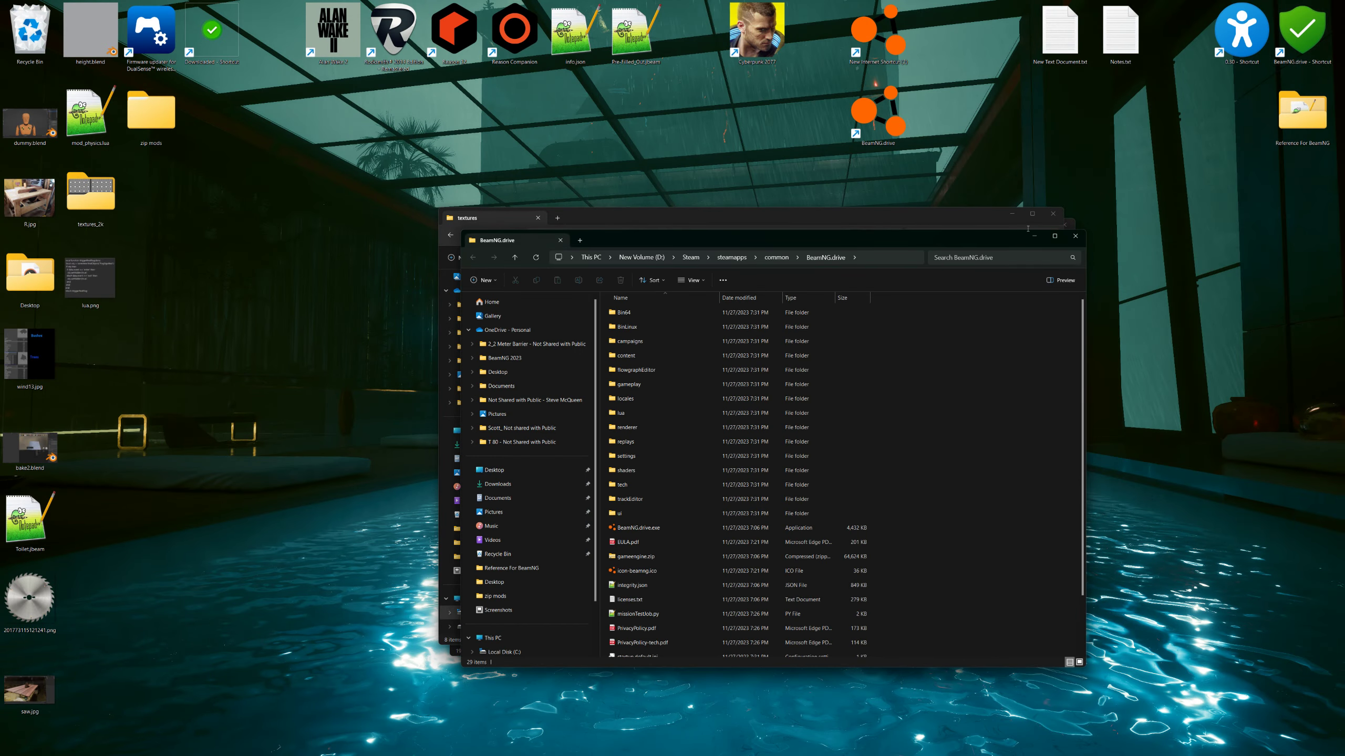
click(1075, 236)
double_click(1242, 32)
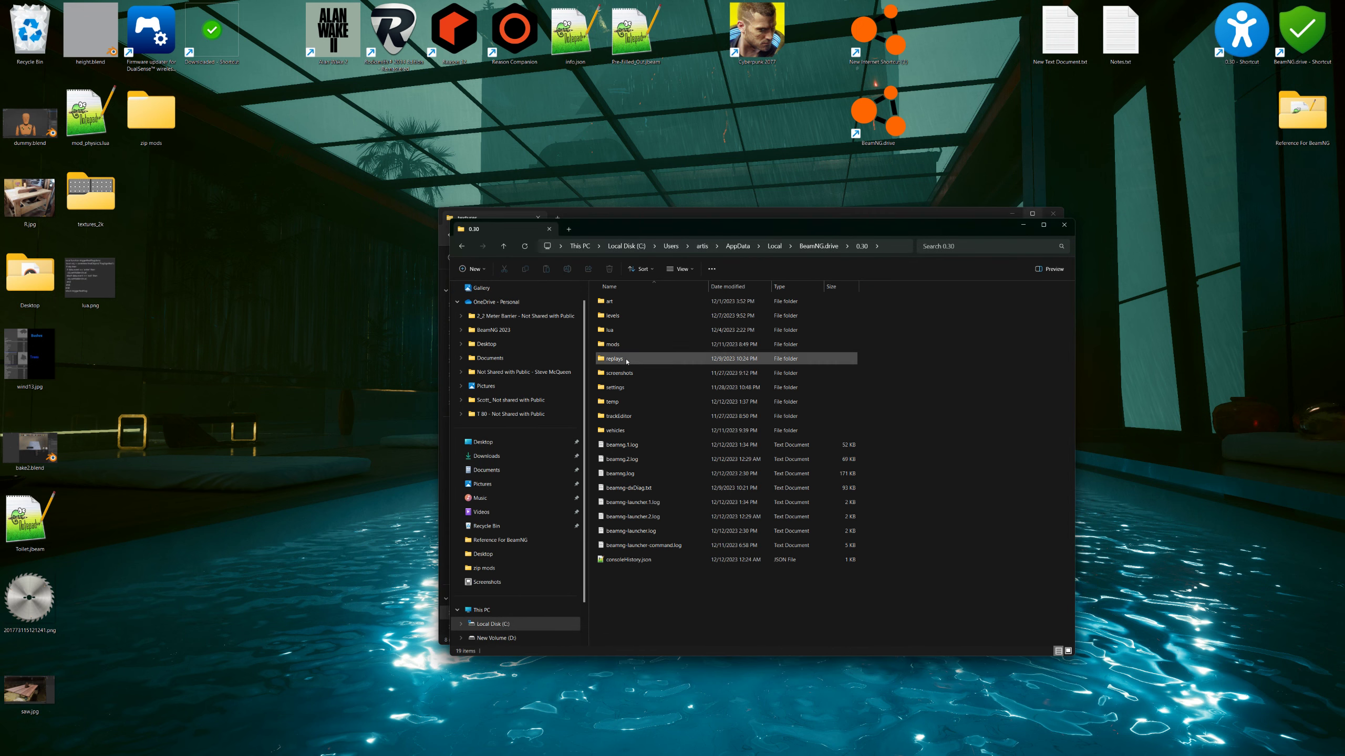
click(625, 318)
double_click(625, 318)
Look through the smallgrid level folder and its art subfolder, returning to the levels folder
click(618, 317)
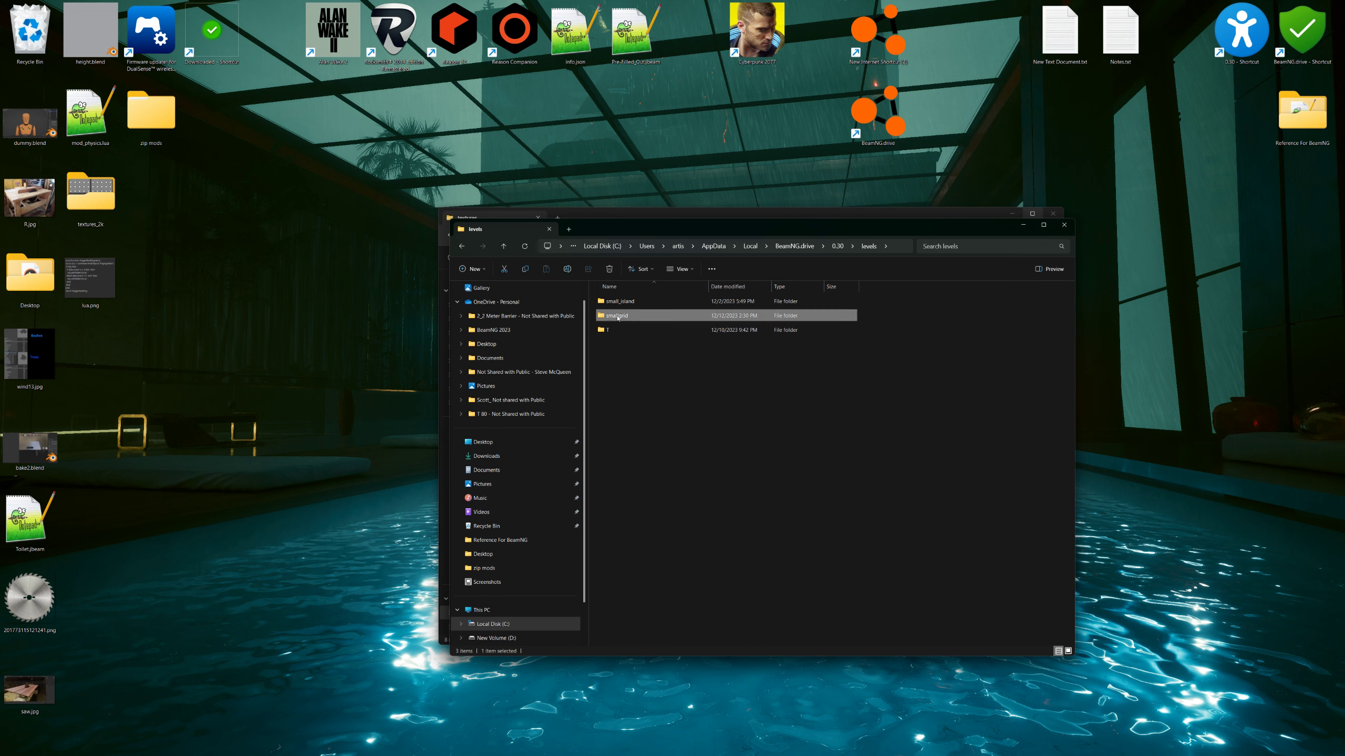
double_click(618, 317)
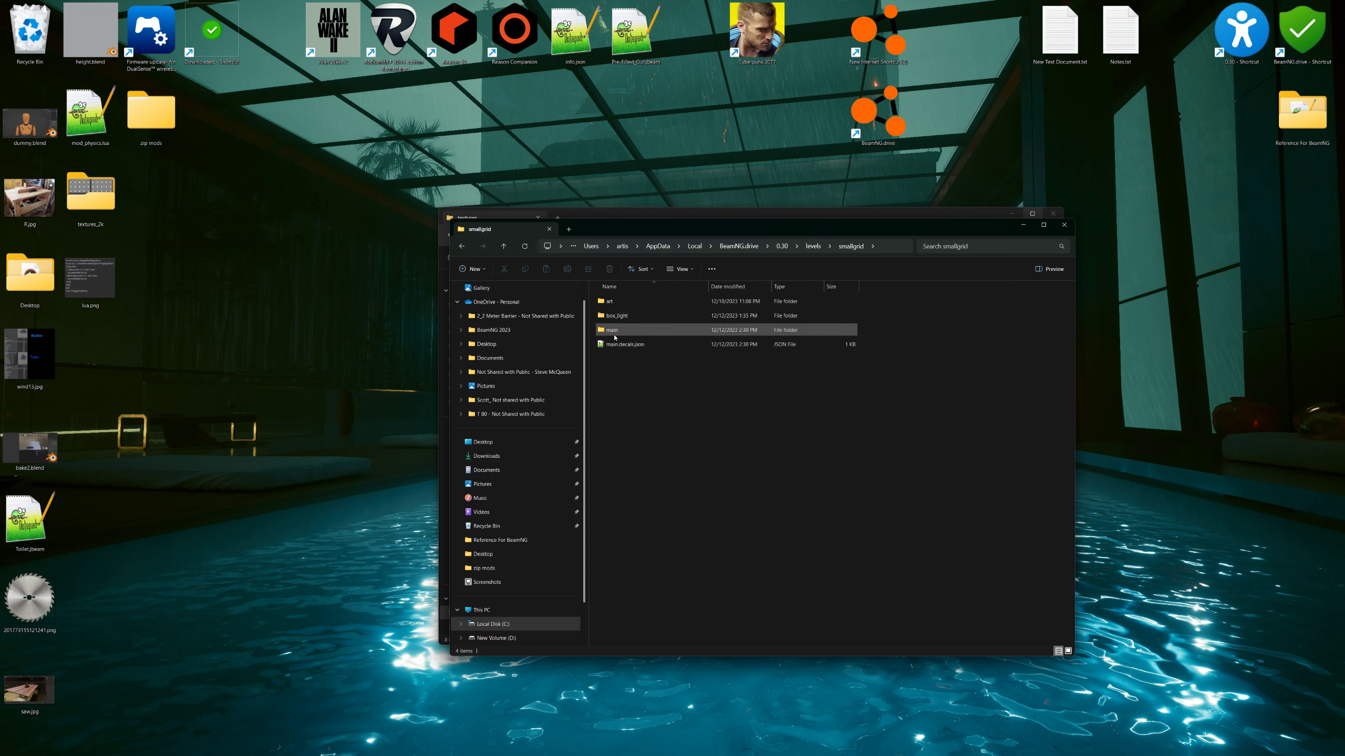
double_click(610, 302)
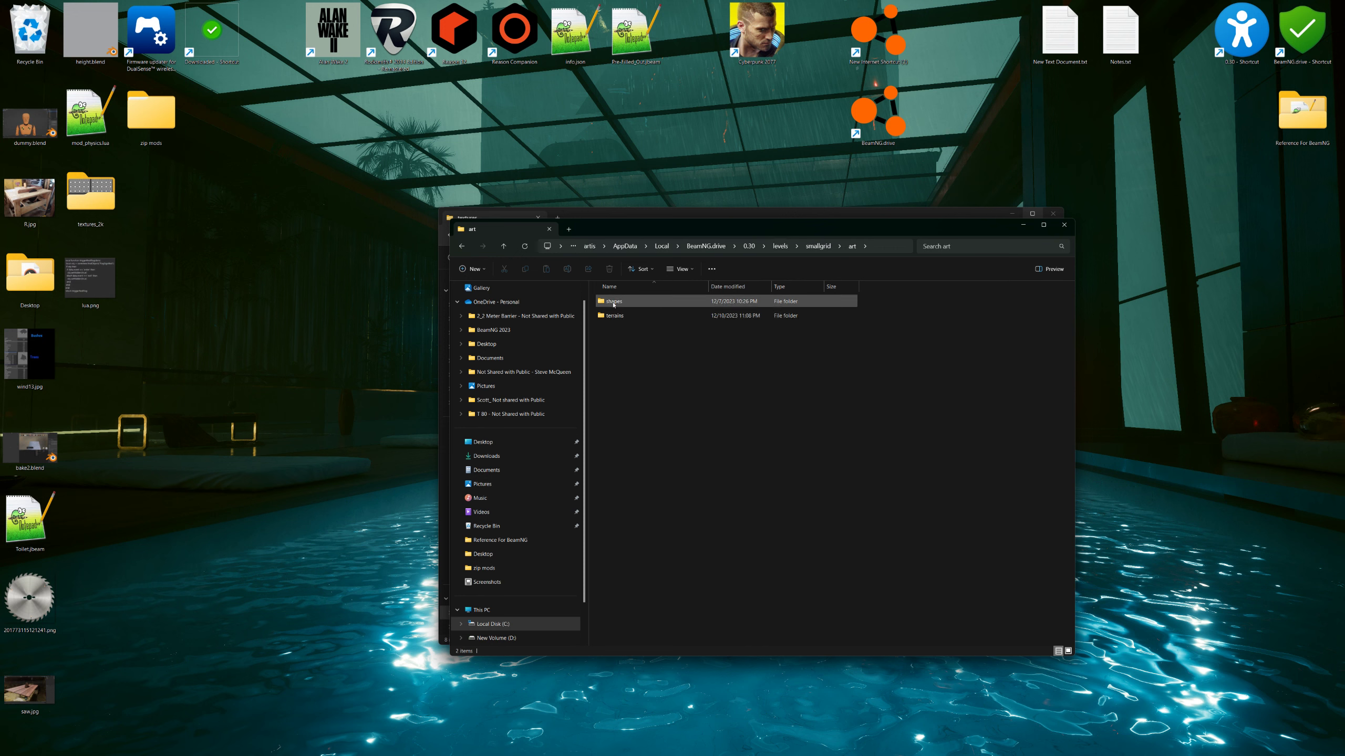
click(827, 245)
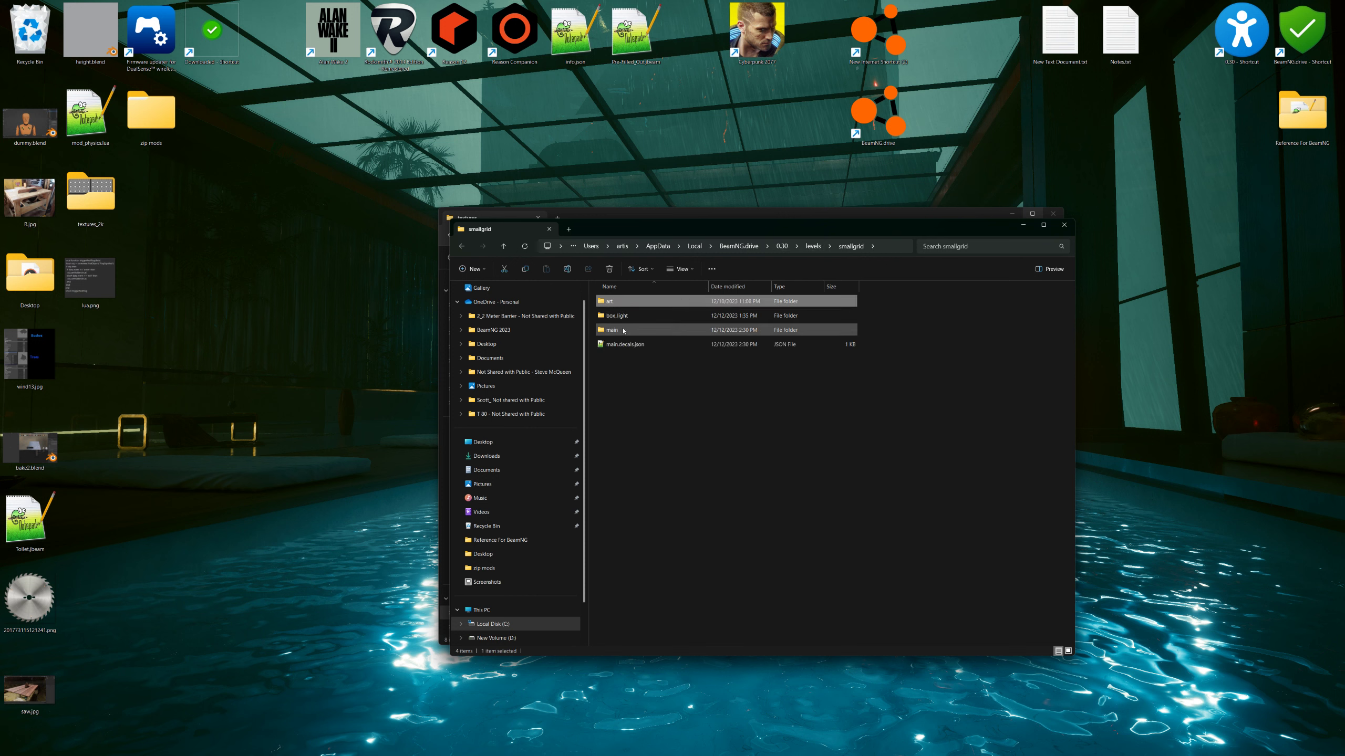
click(809, 247)
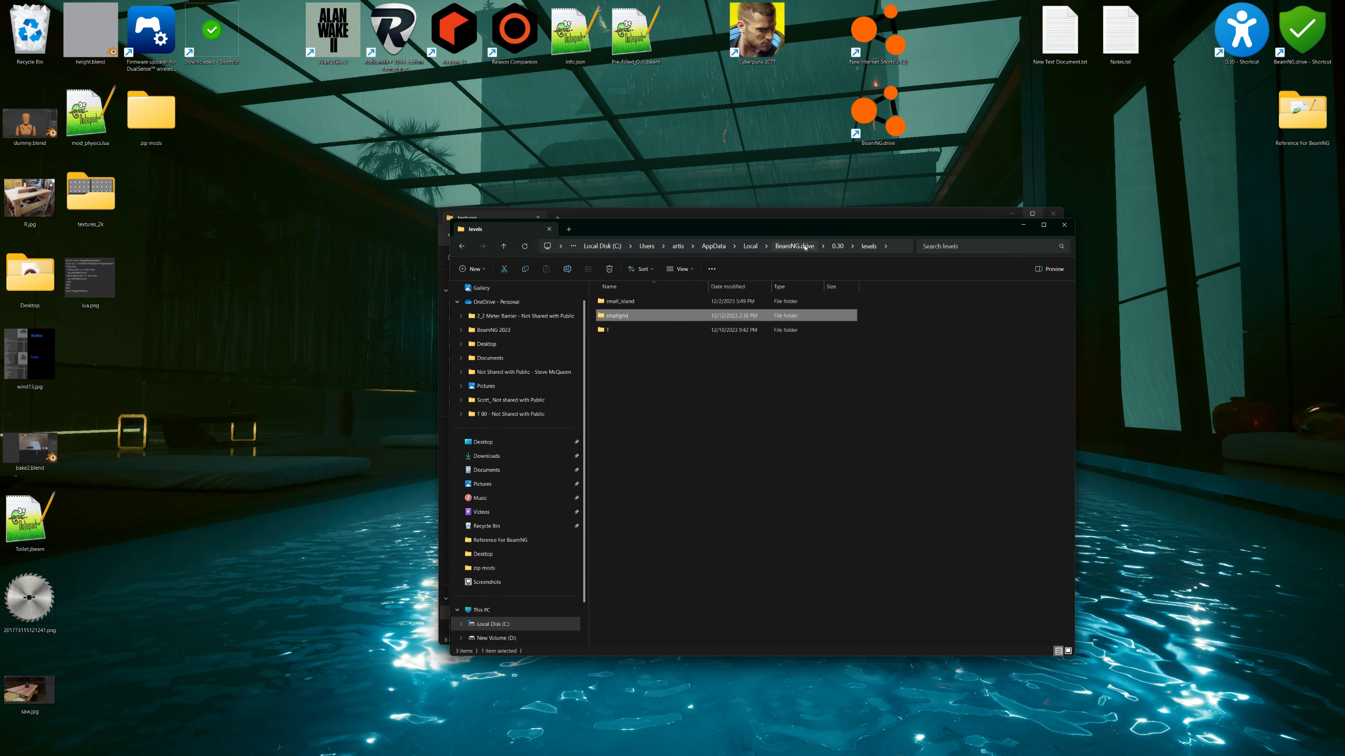
Compress the smallgrid level folder to smallgrid.zip and move the archive to the desktop
right_click(621, 319)
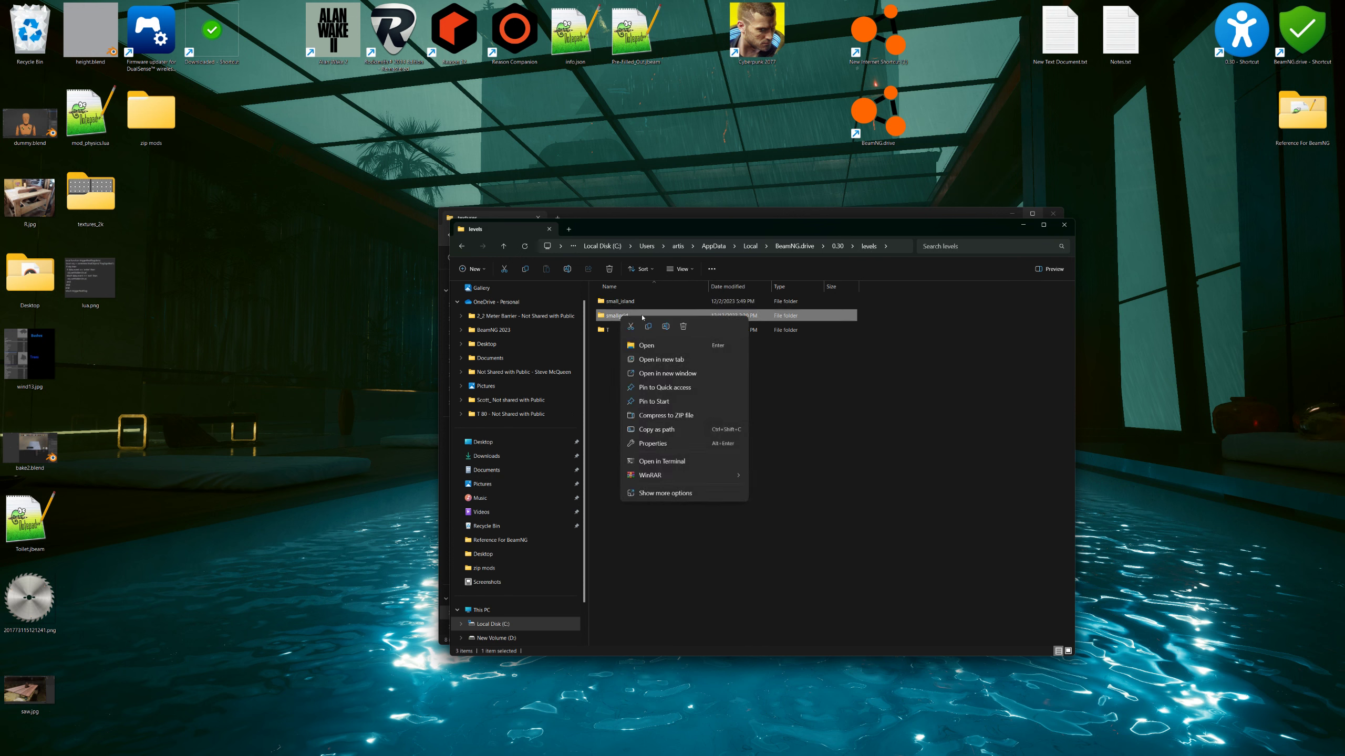
click(652, 416)
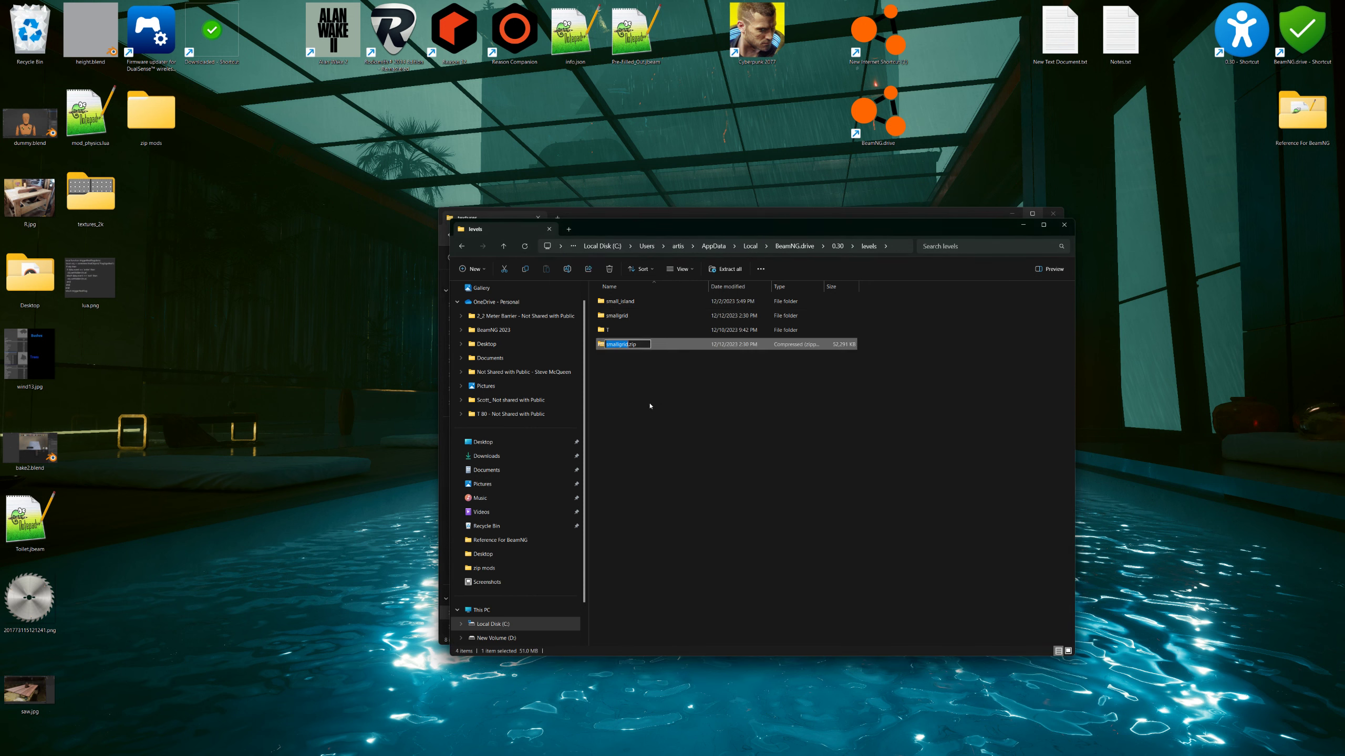
drag(622, 344, 283, 365)
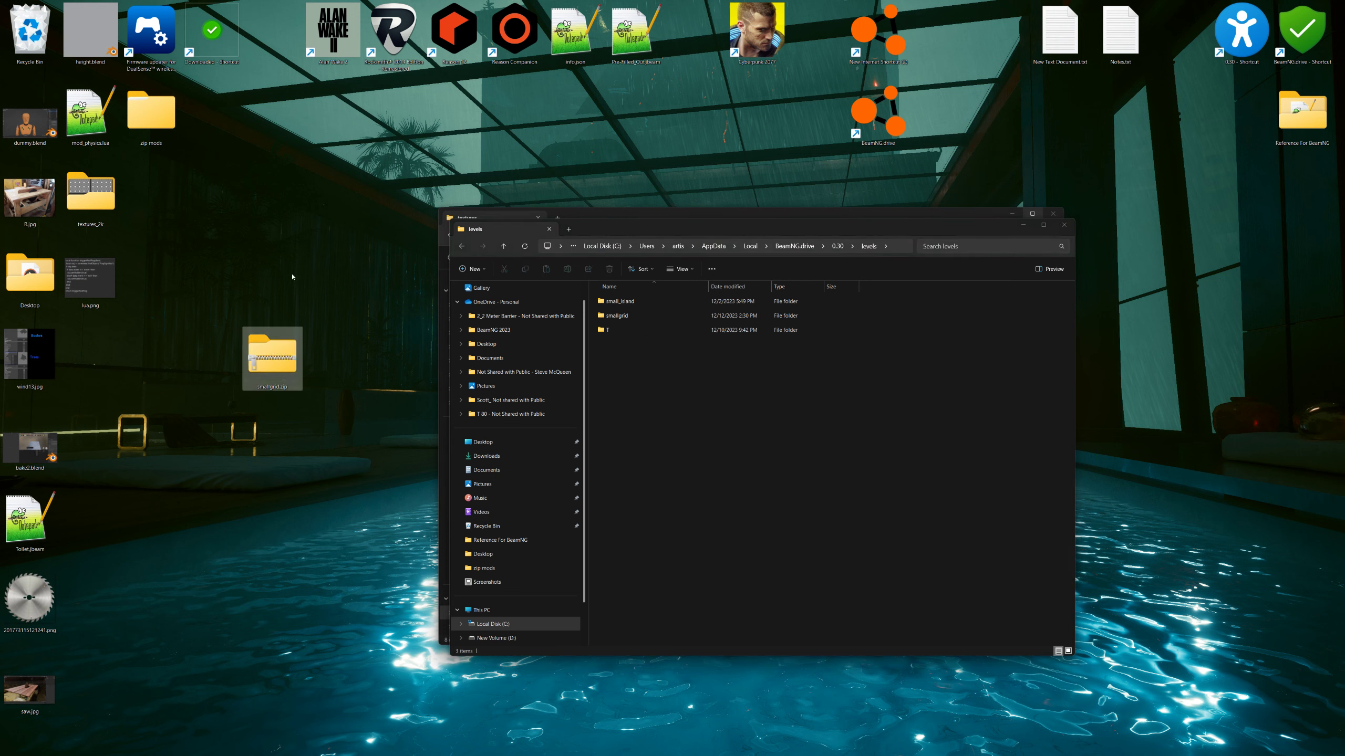
Check the contents of smallgrid.zip and delete the original smallgrid folder from levels
double_click(281, 356)
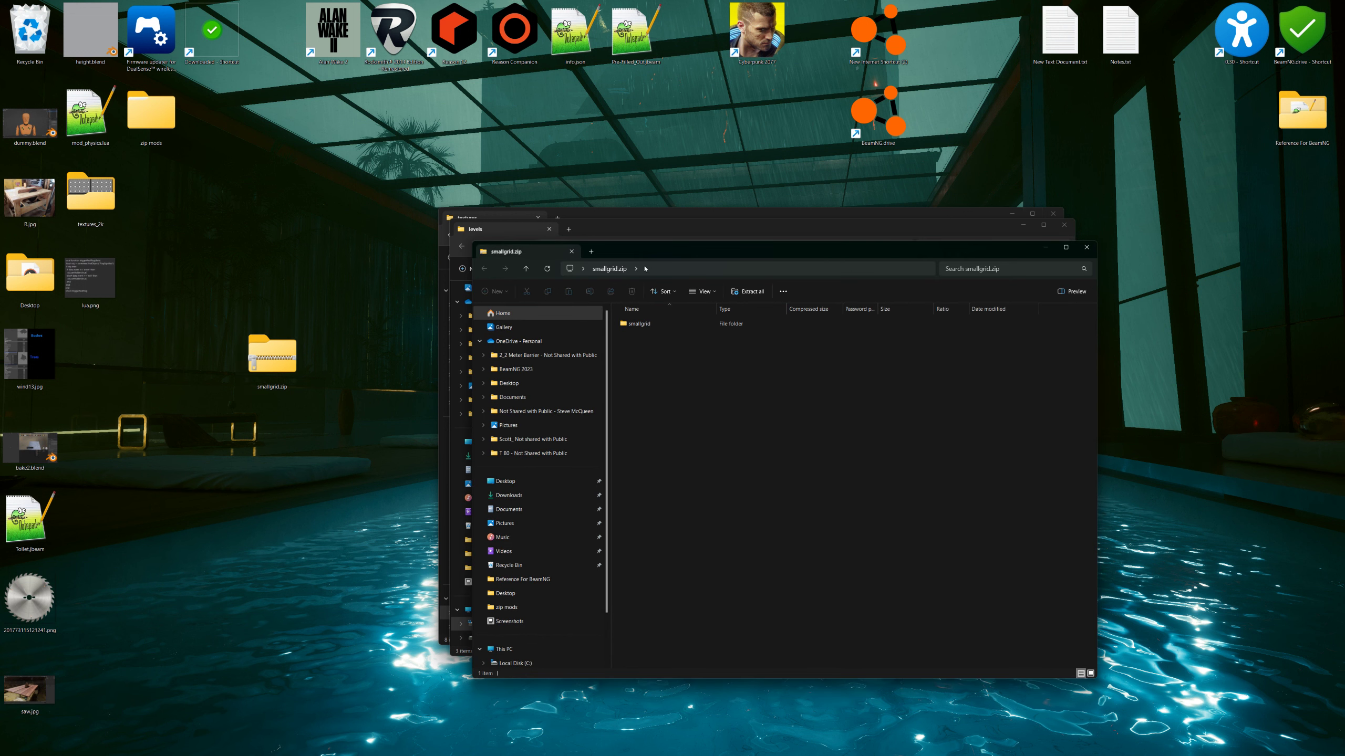
click(632, 355)
click(626, 317)
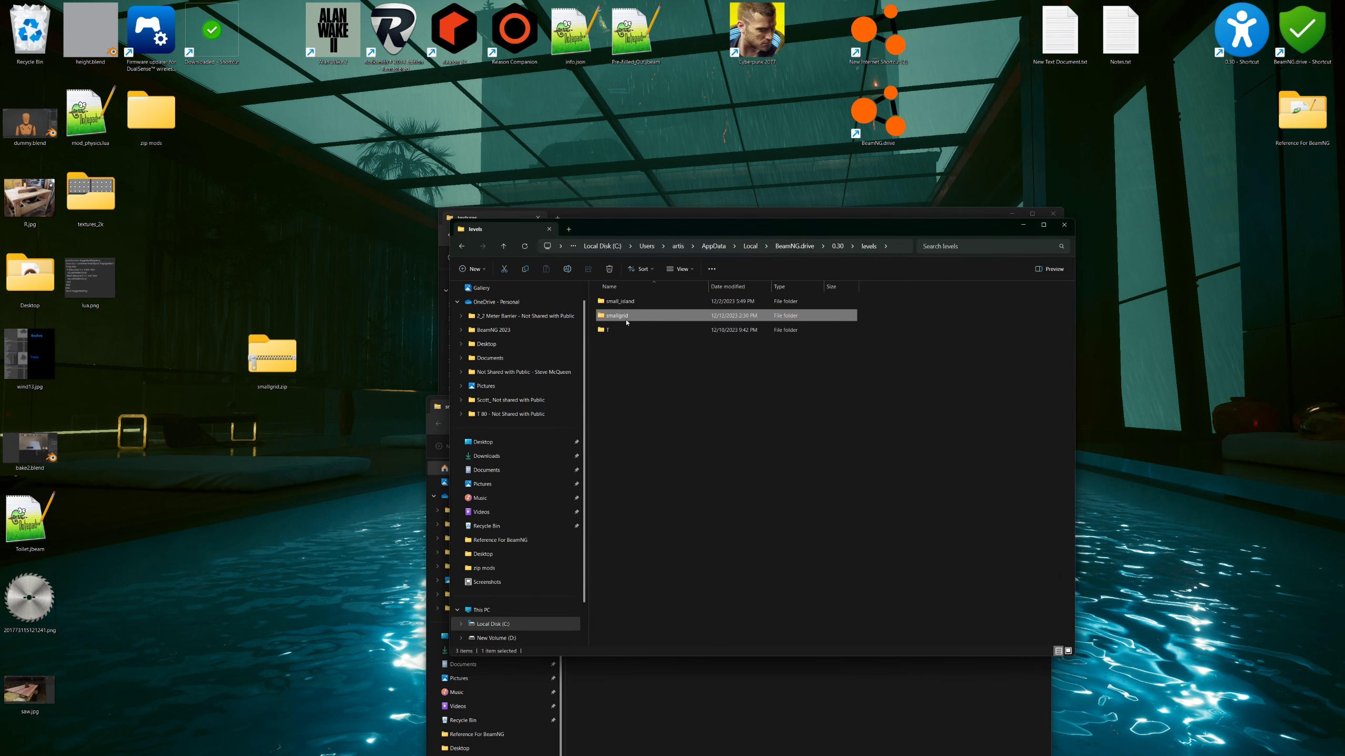
key(Delete)
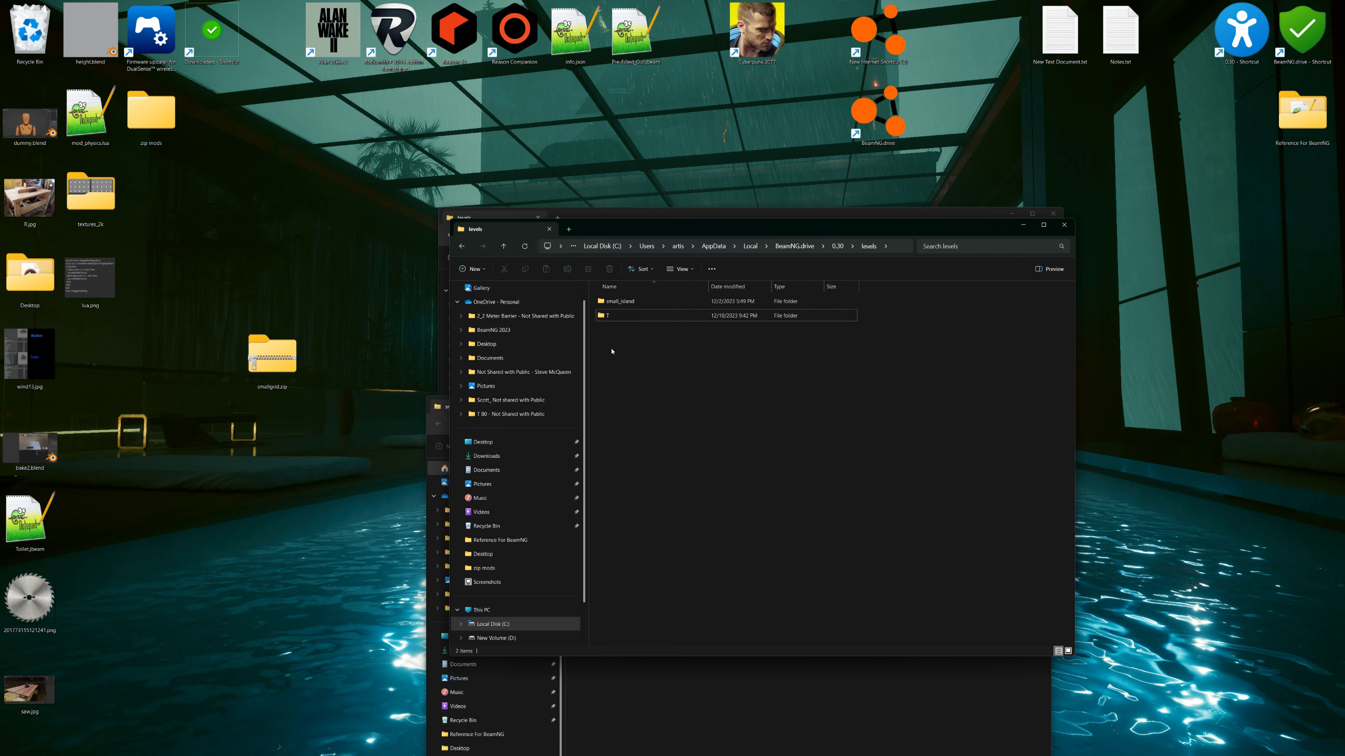
Extract the smallgrid folder from smallgrid.zip back into the levels folder and close the File Explorer windows
double_click(272, 355)
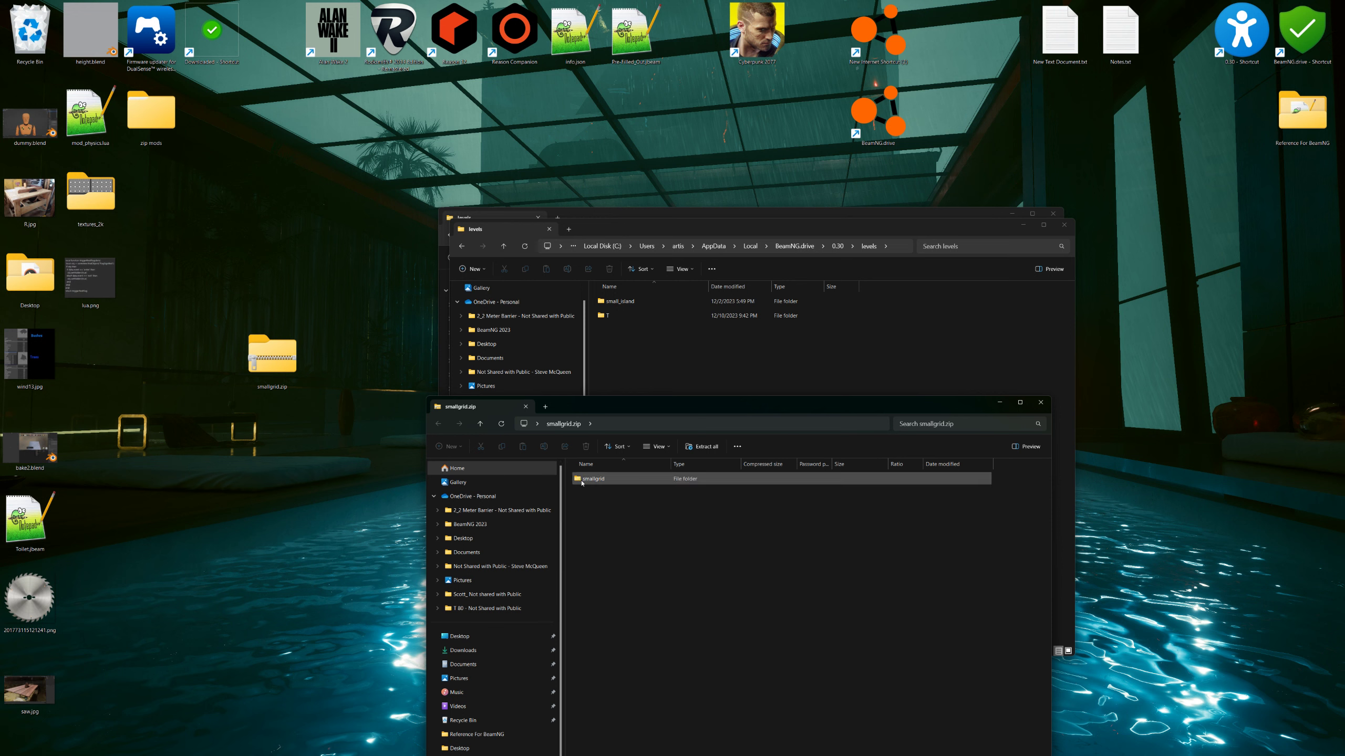
drag(582, 483, 627, 363)
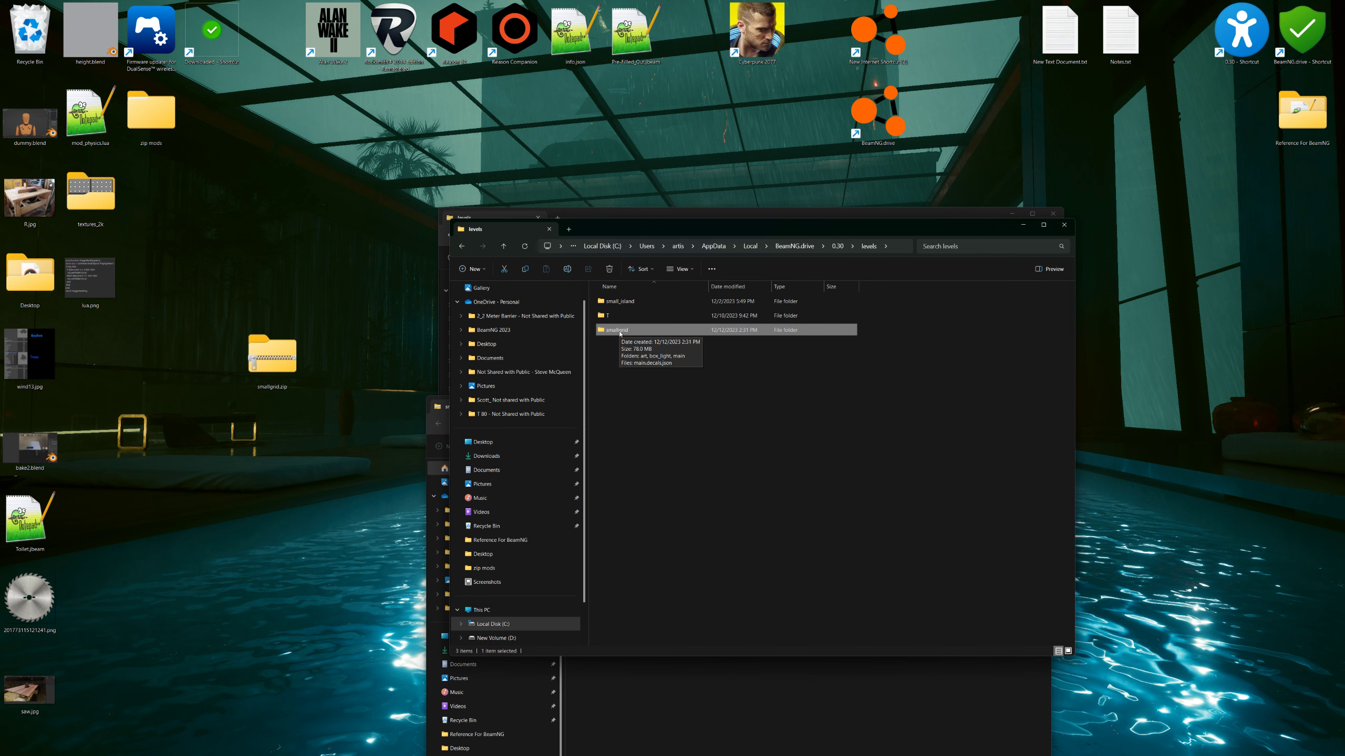
click(1055, 228)
click(1041, 398)
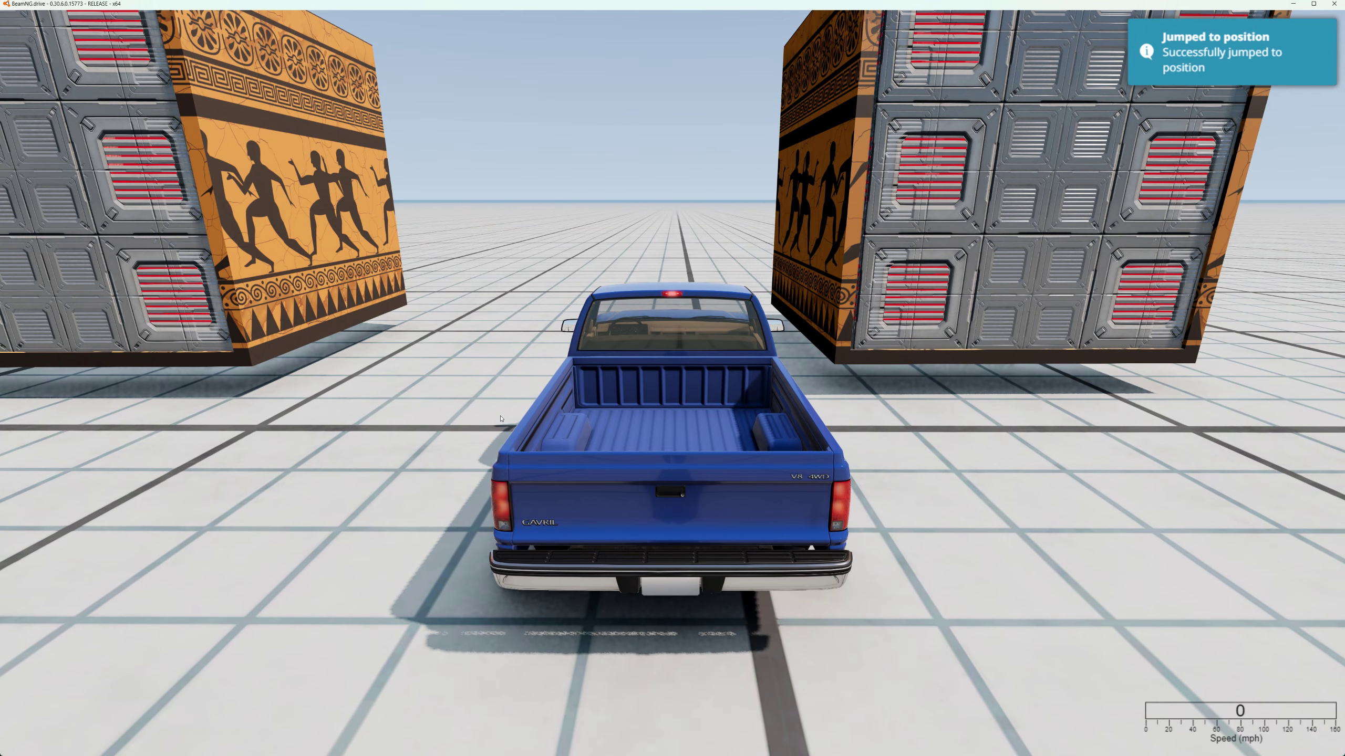
Switch to BeamNG.drive and back the pickup far away from the light boxes for another trigger test
key(Down)
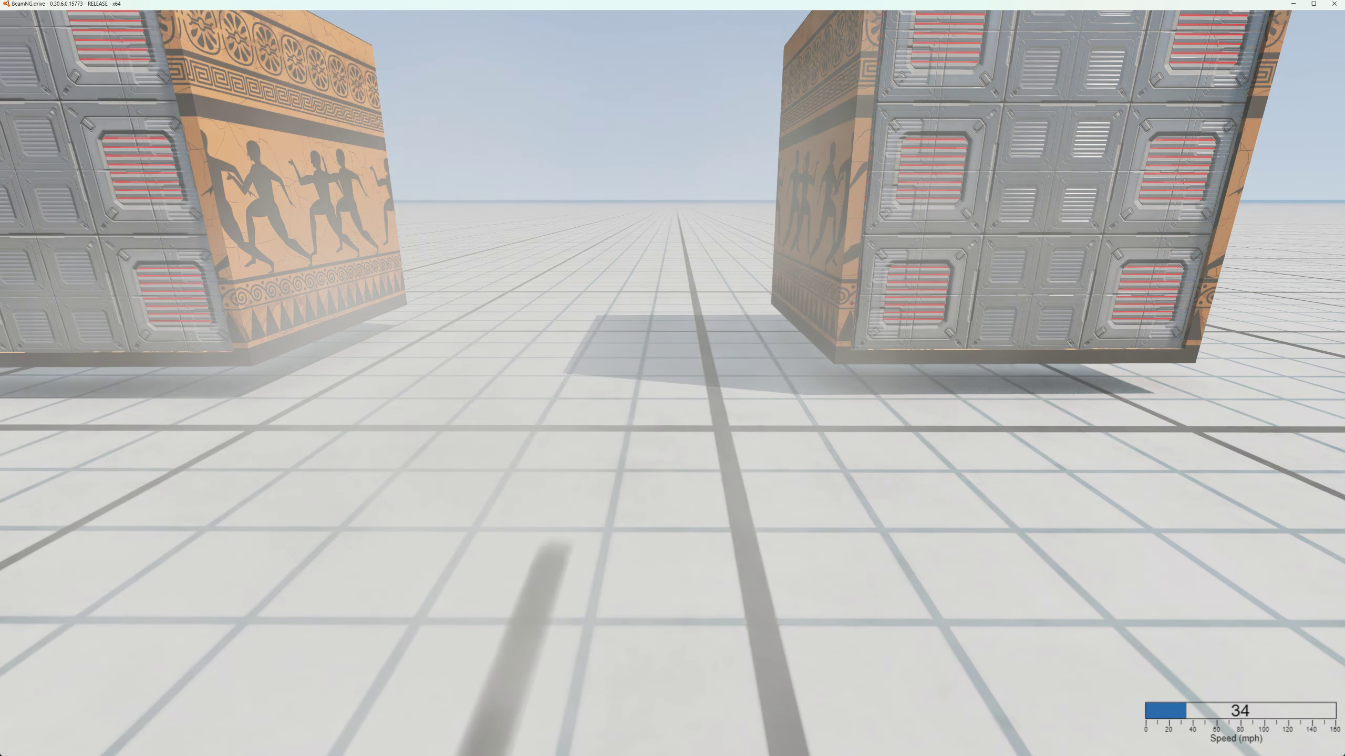
right_drag(507, 483, 809, 441)
key(F11)
right_drag(506, 458, 440, 462)
key(F11)
key(shift+c)
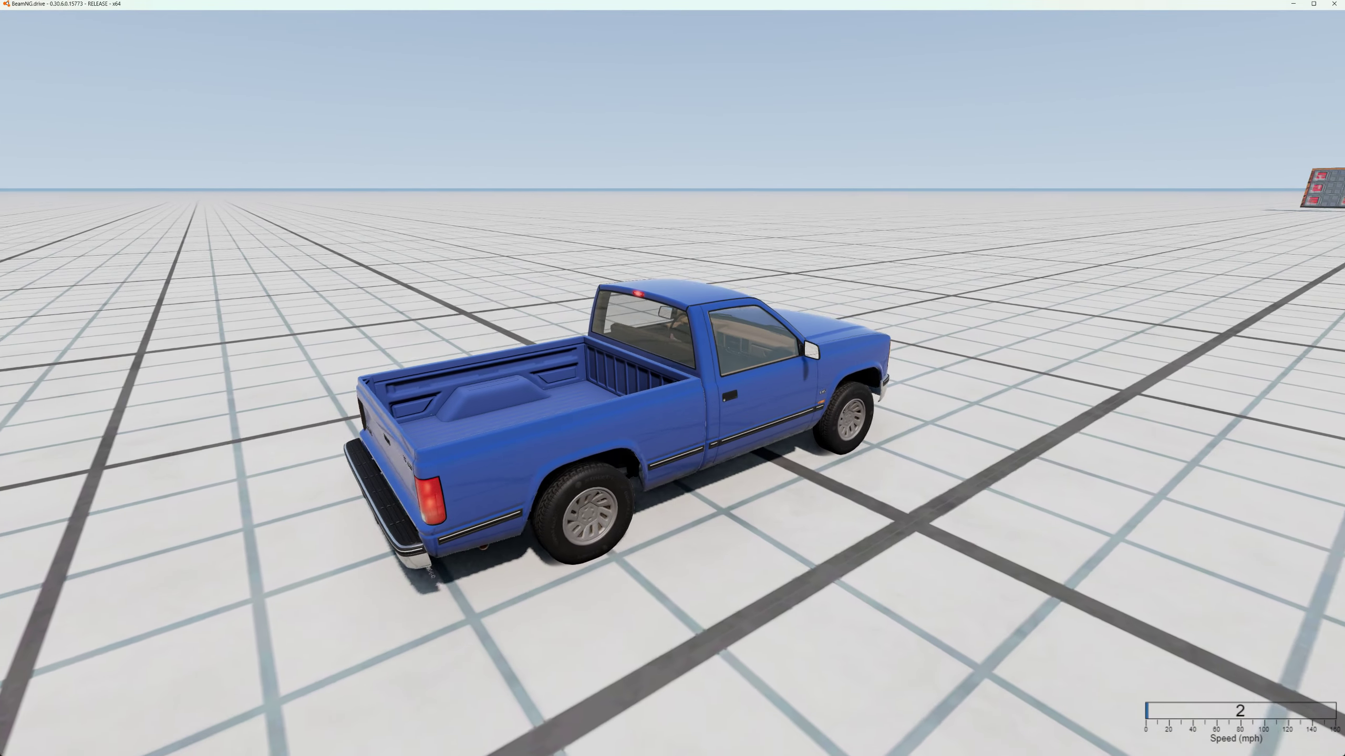
Drive the pickup up to the two light boxes and stop in front of them to retest the reveal trigger
key(Up)
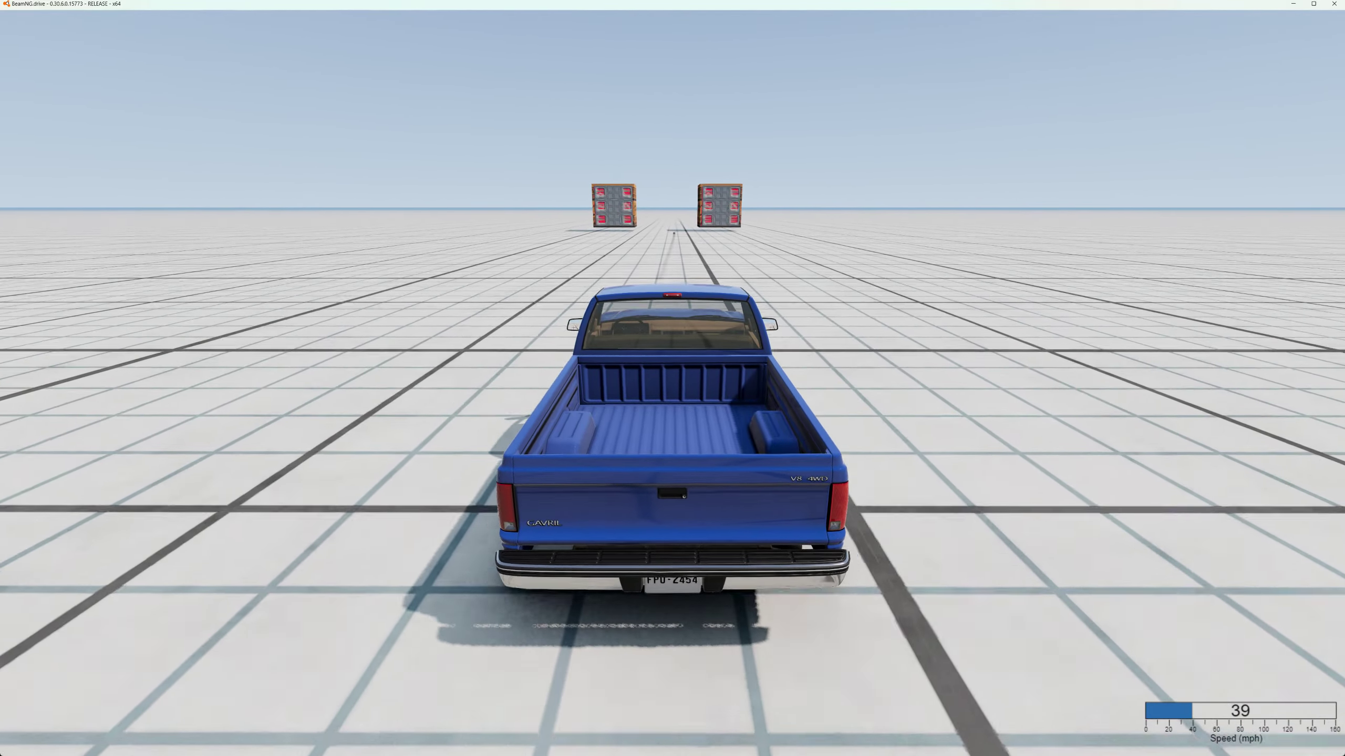
key(Down)
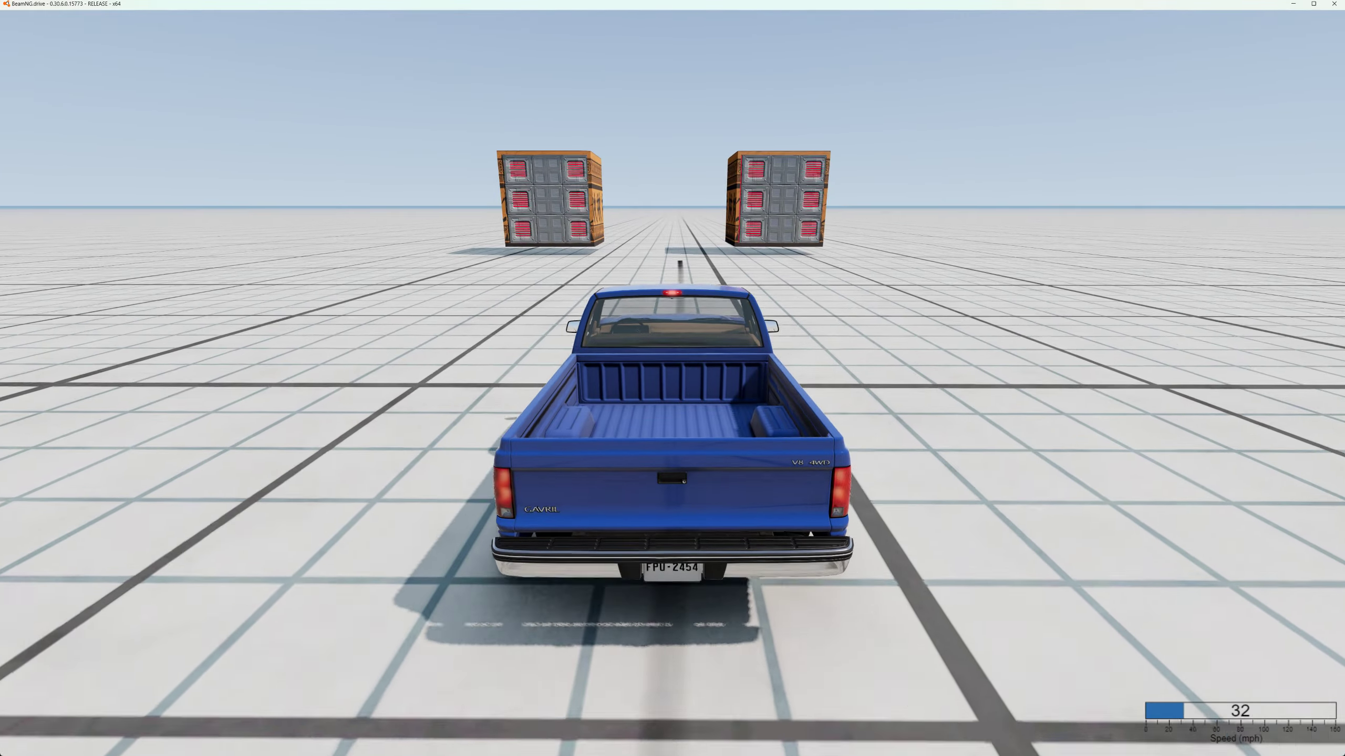
key(Up)
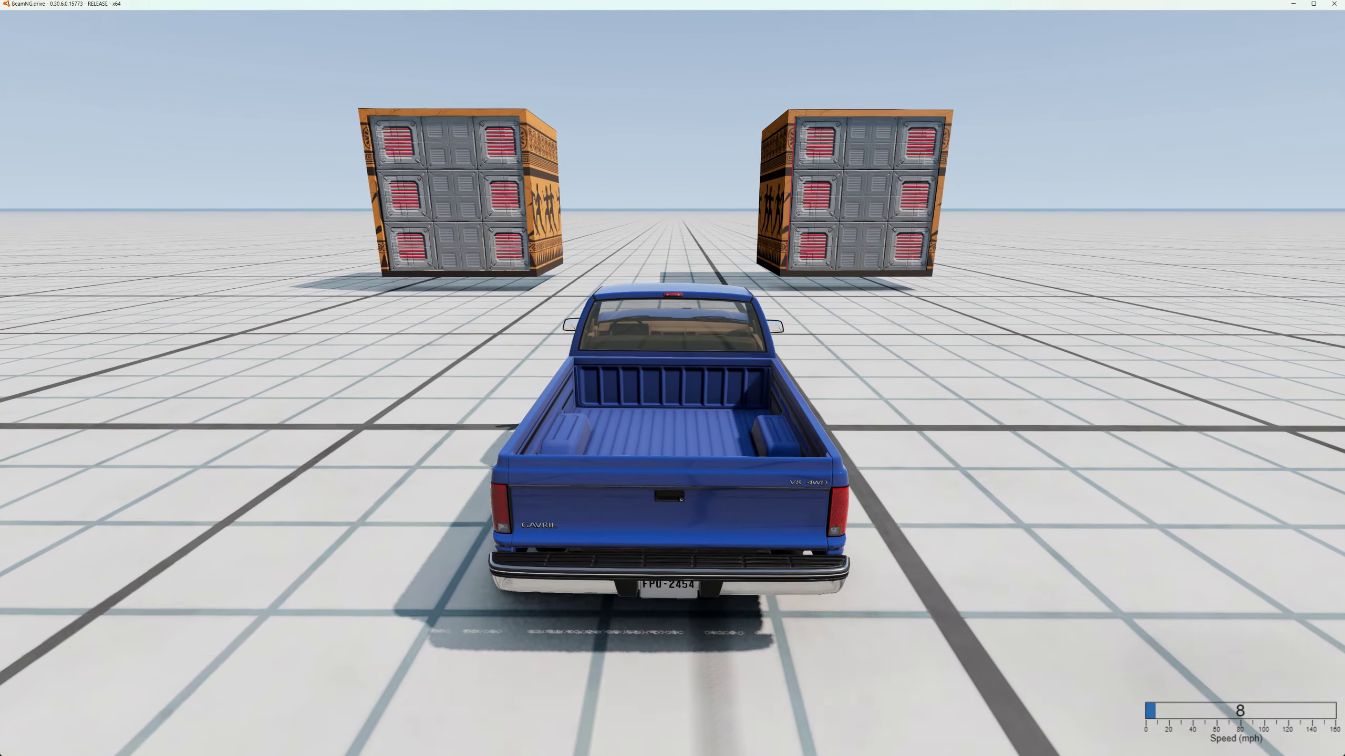
key(Down)
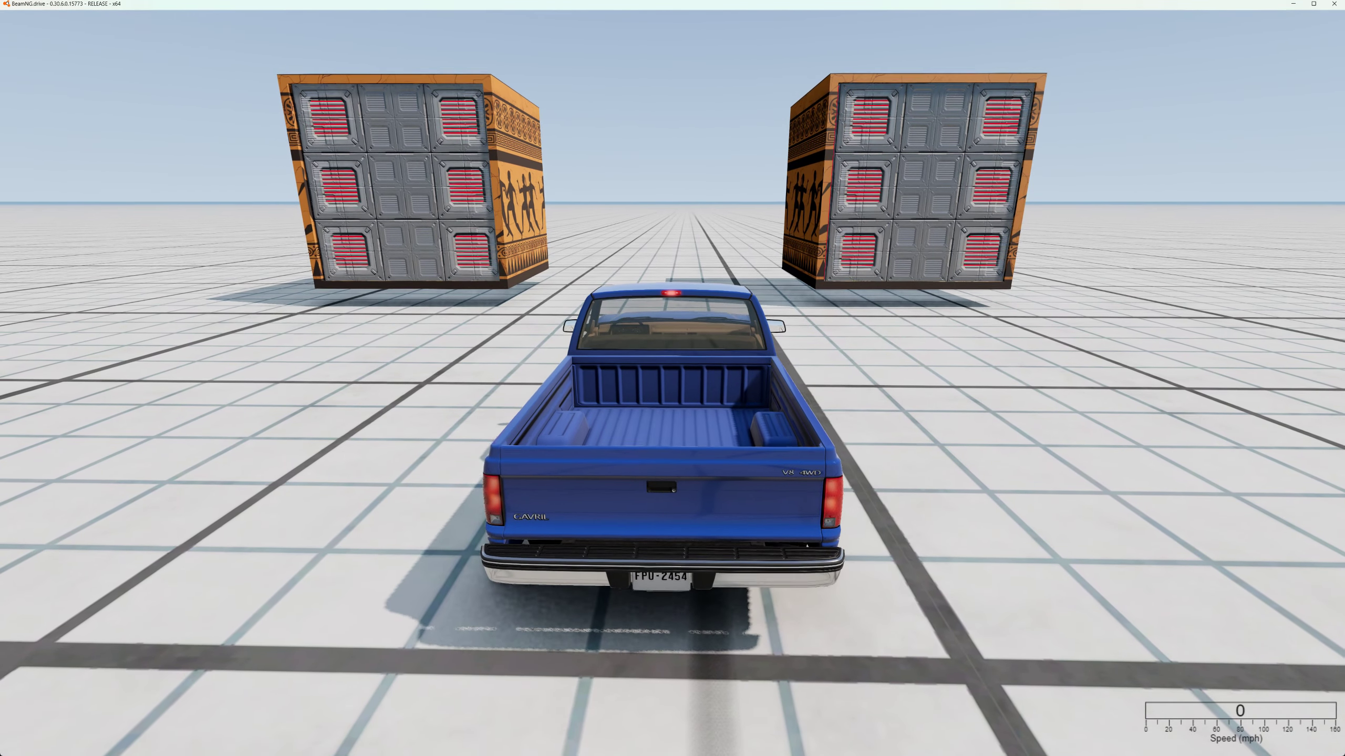
Open the world editor and set the object ID in the trigger's luaFunction to 14552, the right light box's Cover.dae
key(F11)
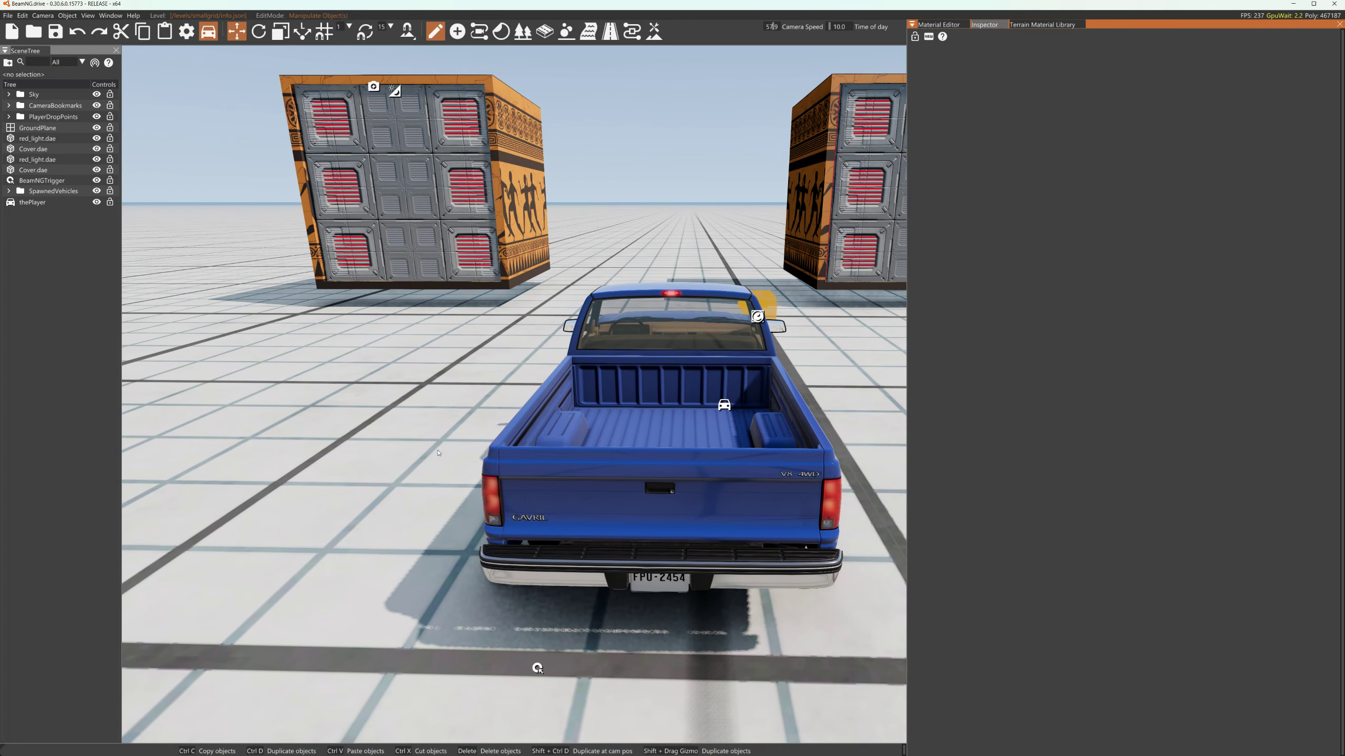
click(536, 667)
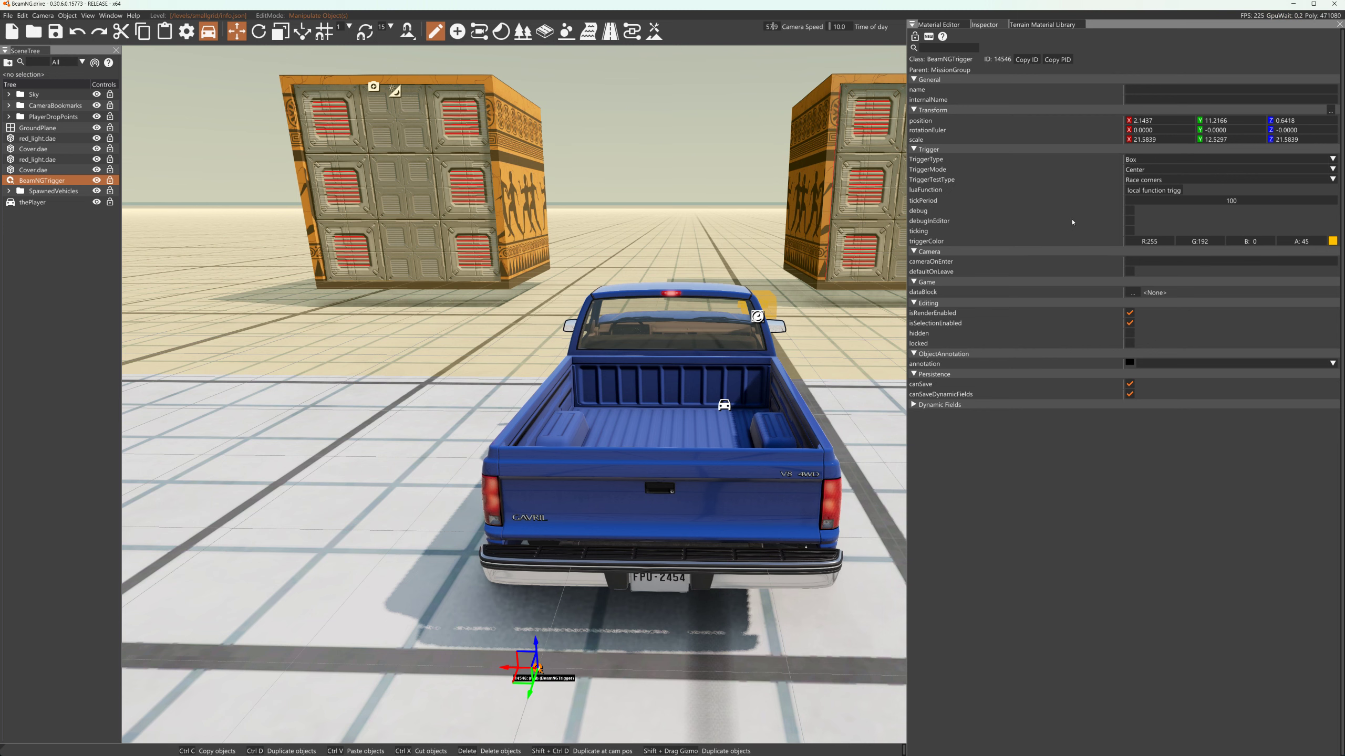
click(1133, 189)
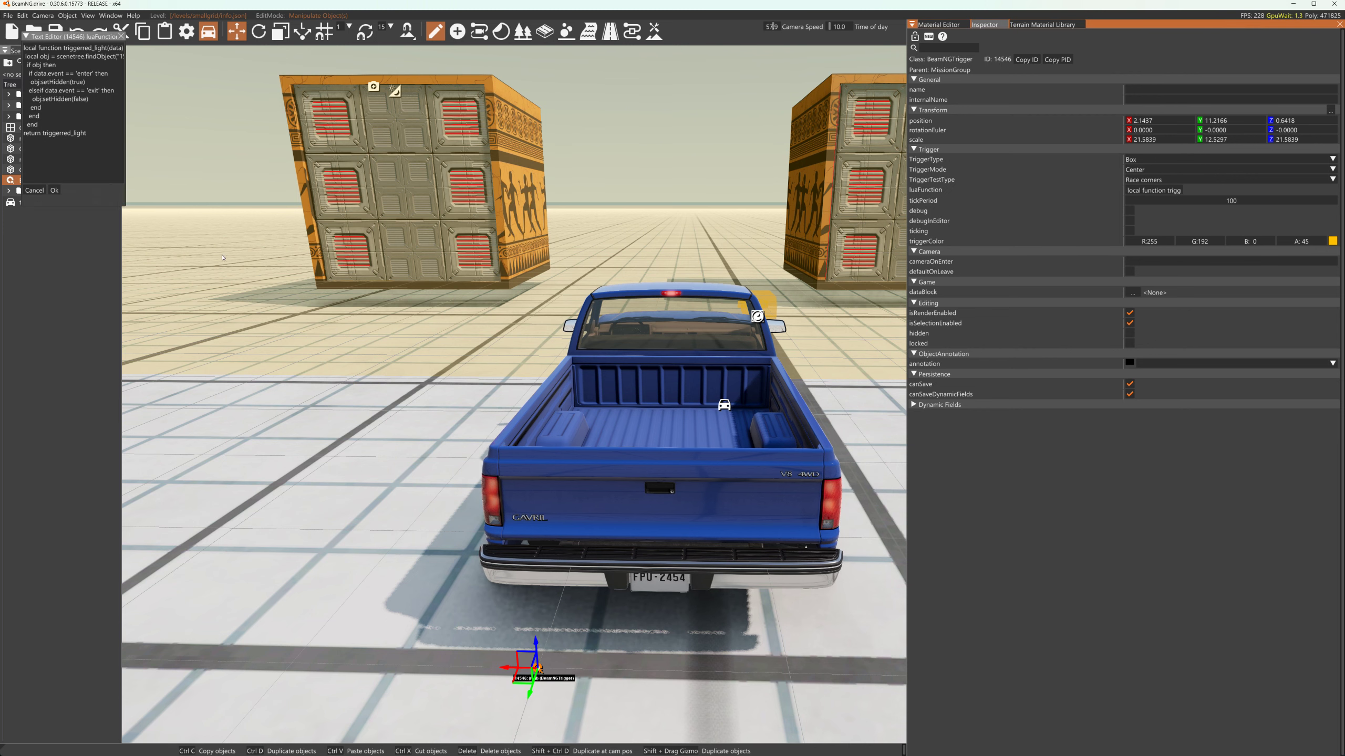
drag(124, 205, 258, 249)
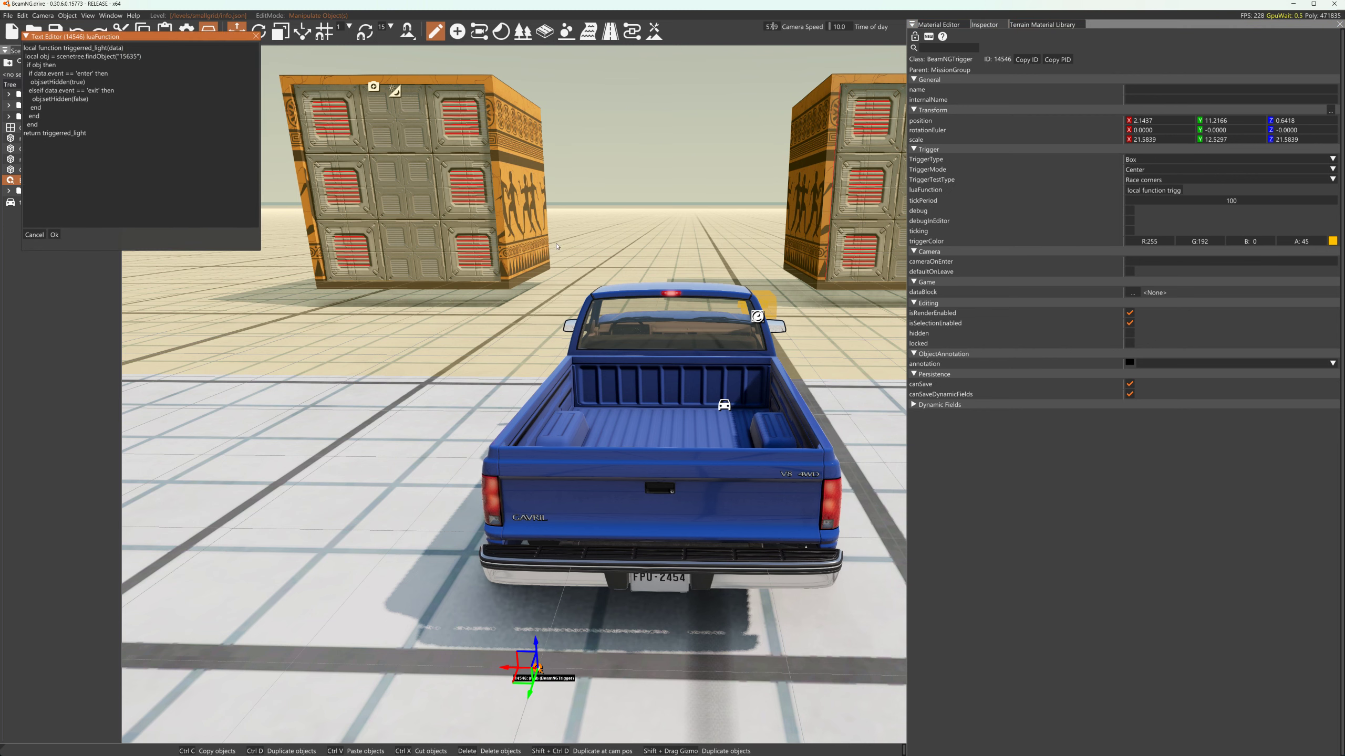
right_drag(557, 247, 643, 236)
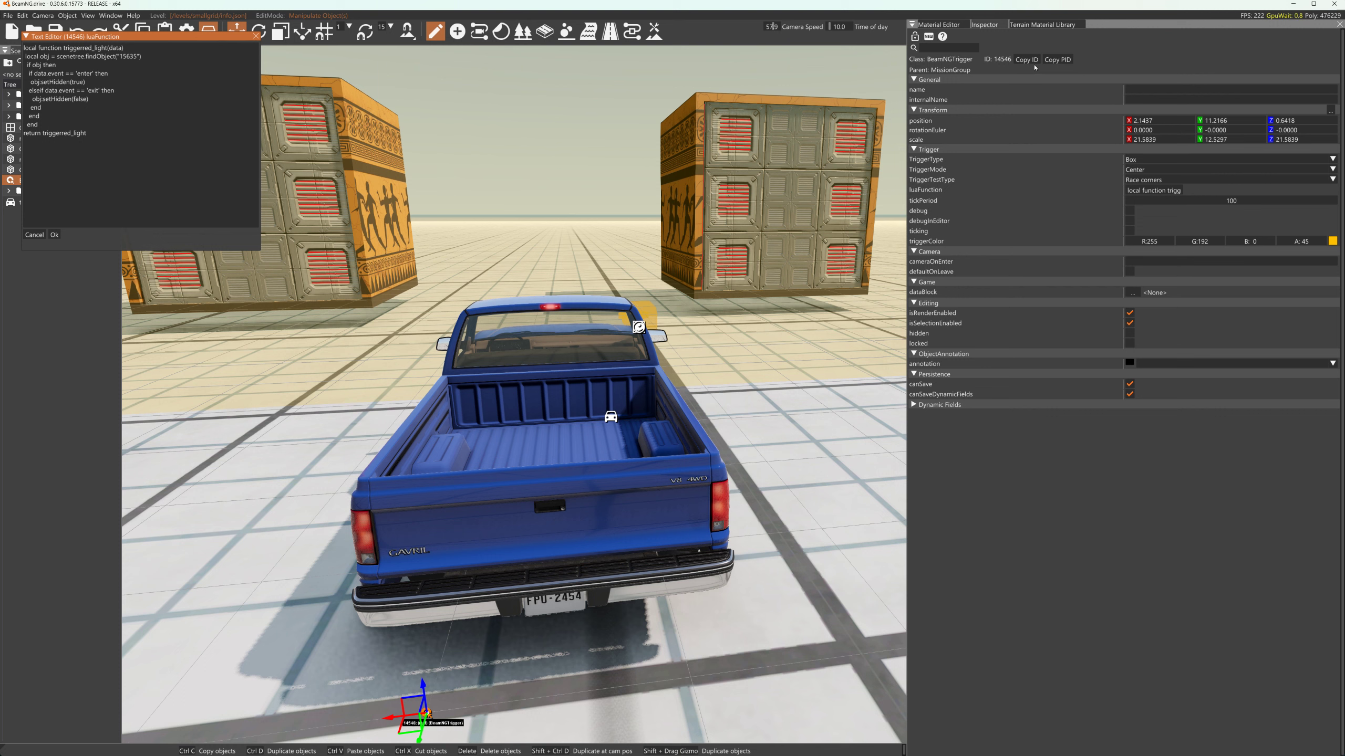
click(765, 221)
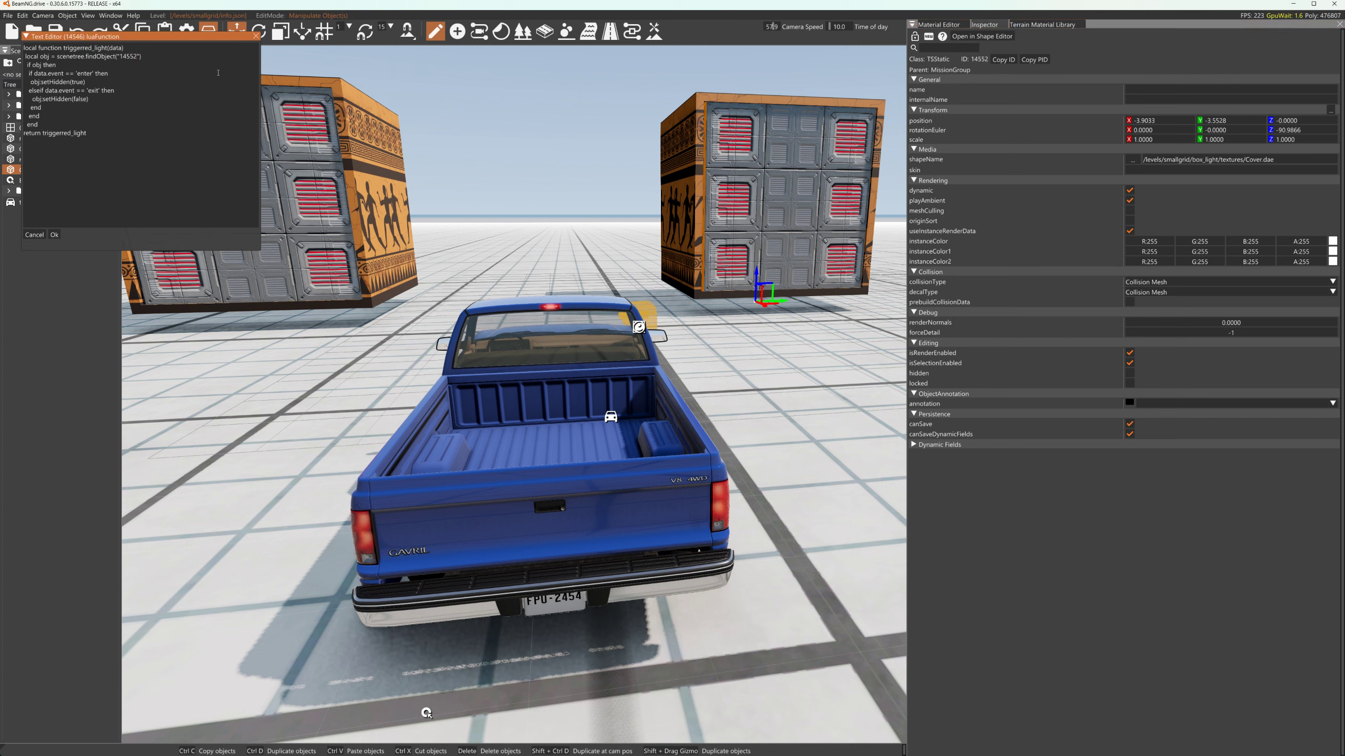
click(53, 235)
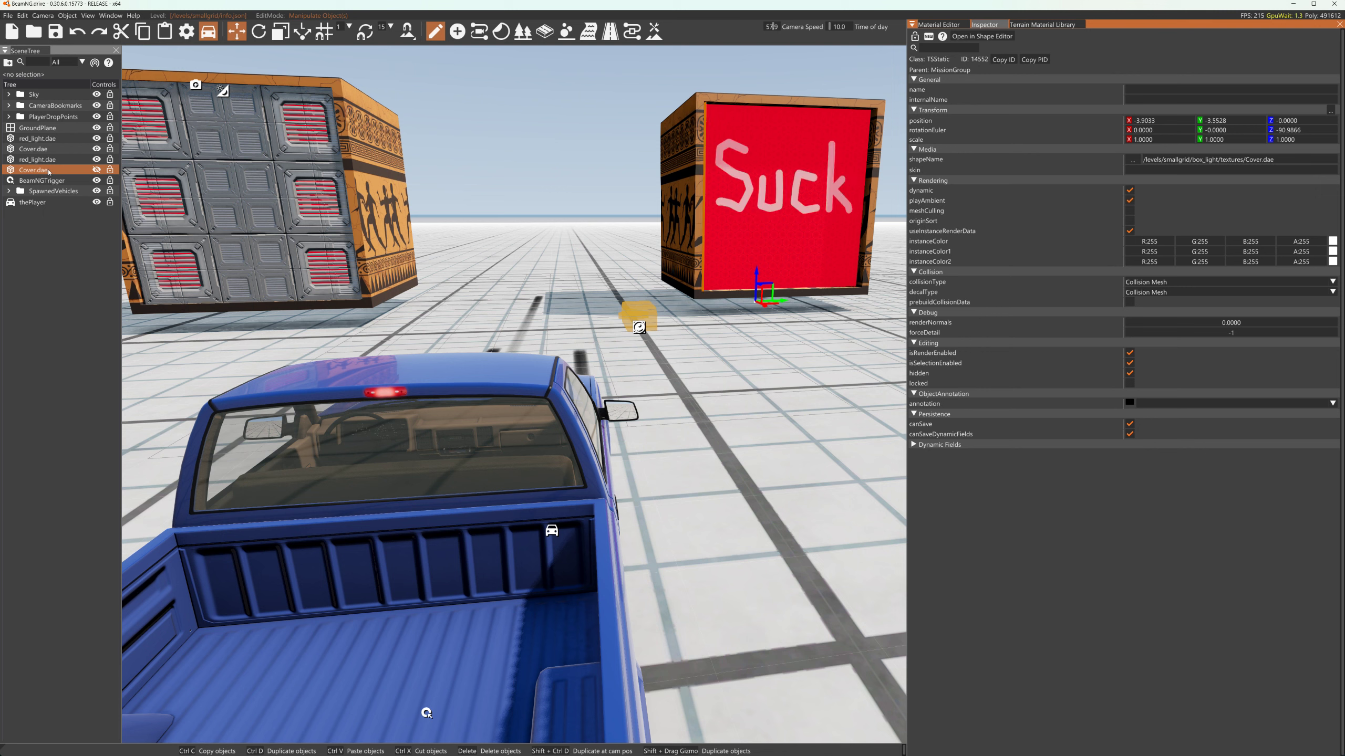
Delete the Cover.dae object still covering the left light box and select the remaining Cover.dae
click(216, 179)
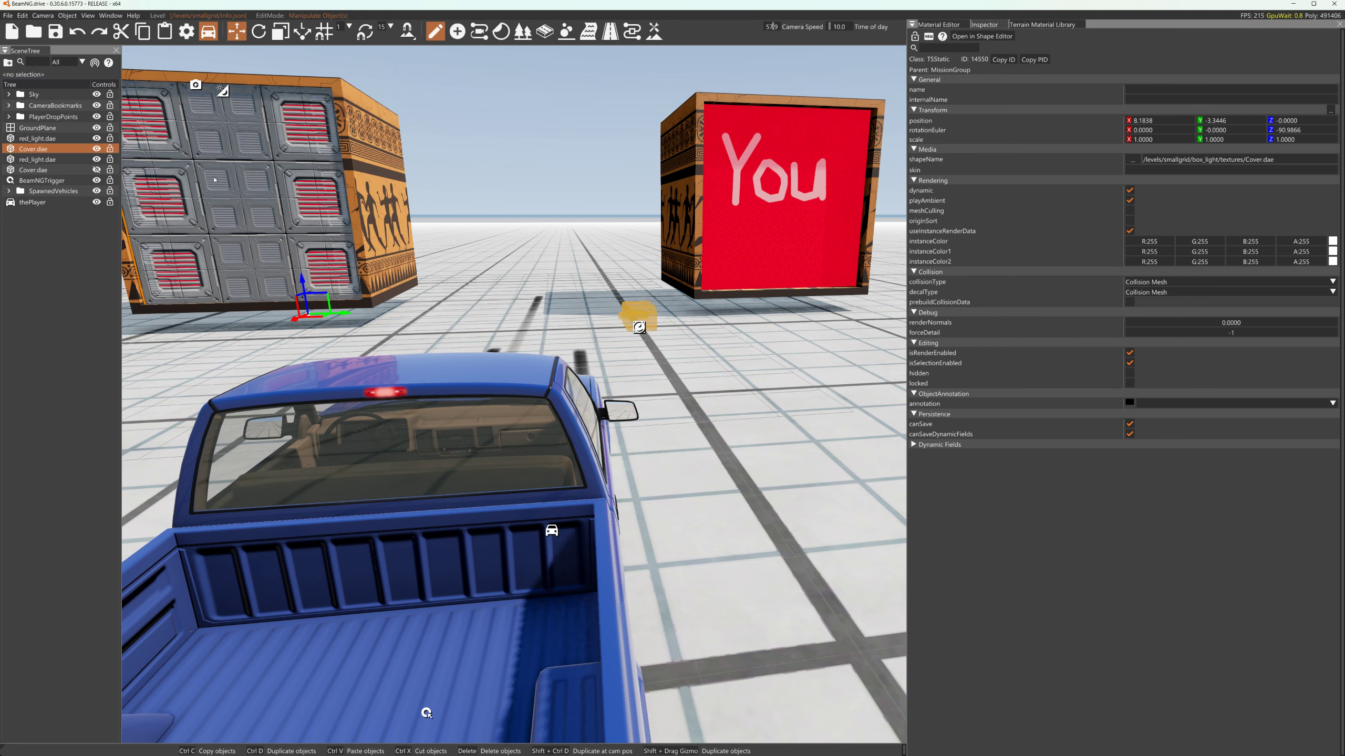
key(Delete)
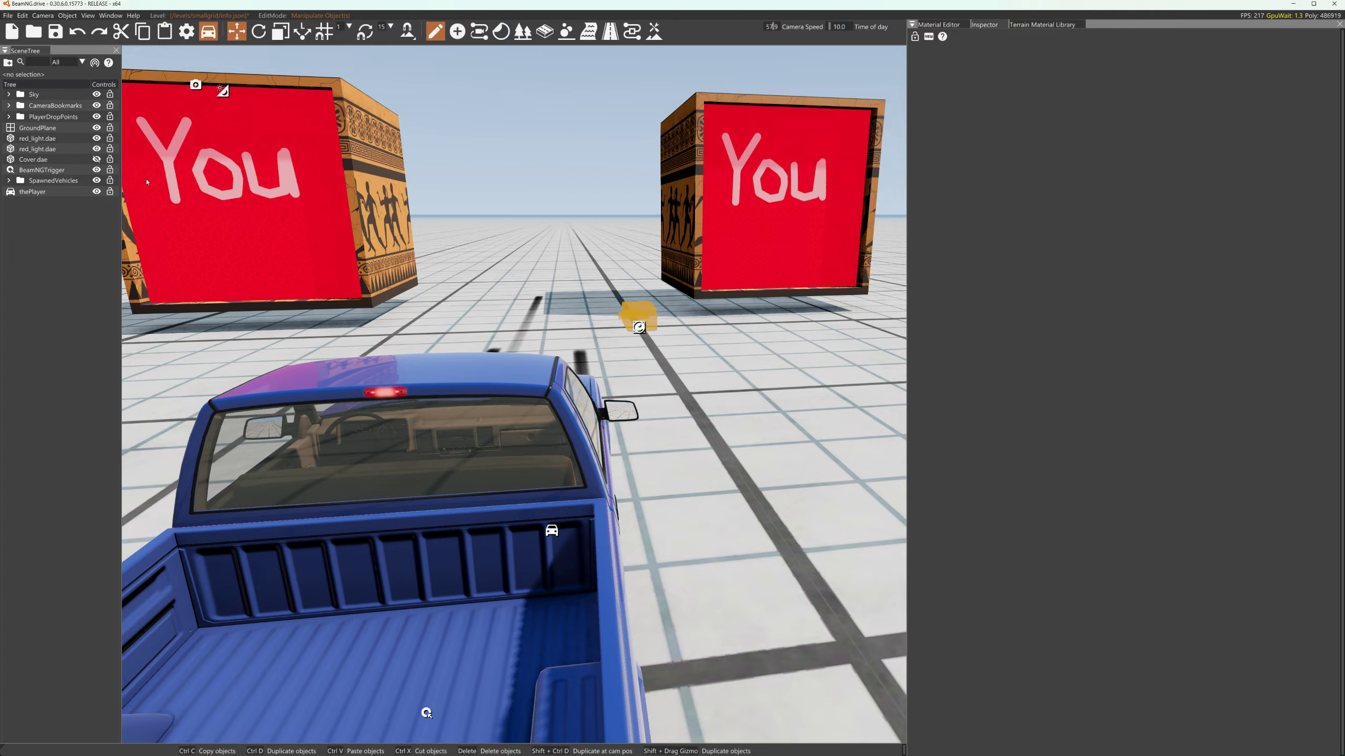
click(33, 159)
Make the BeamNGTrigger's luaFunction find the object by the name "Cover" instead of an ID
right_drag(640, 326, 339, 326)
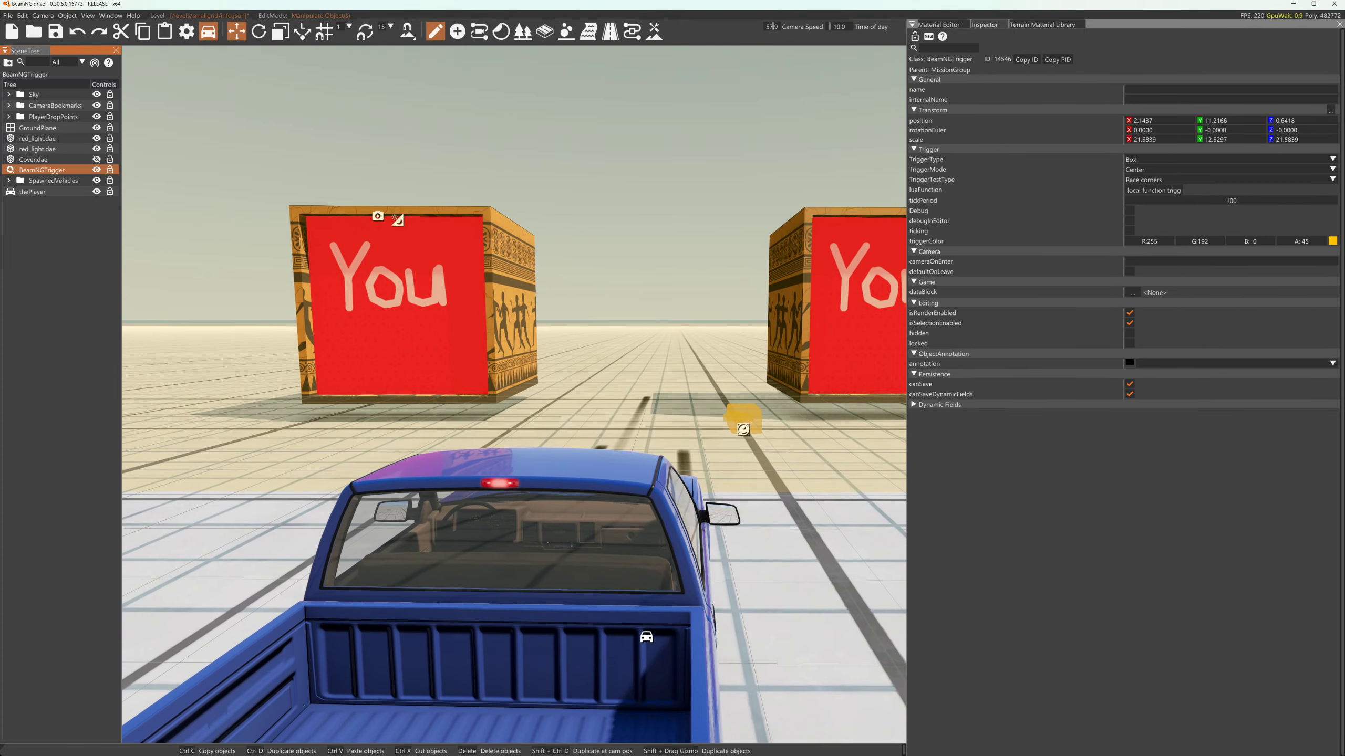
key(f)
right_drag(661, 339, 668, 452)
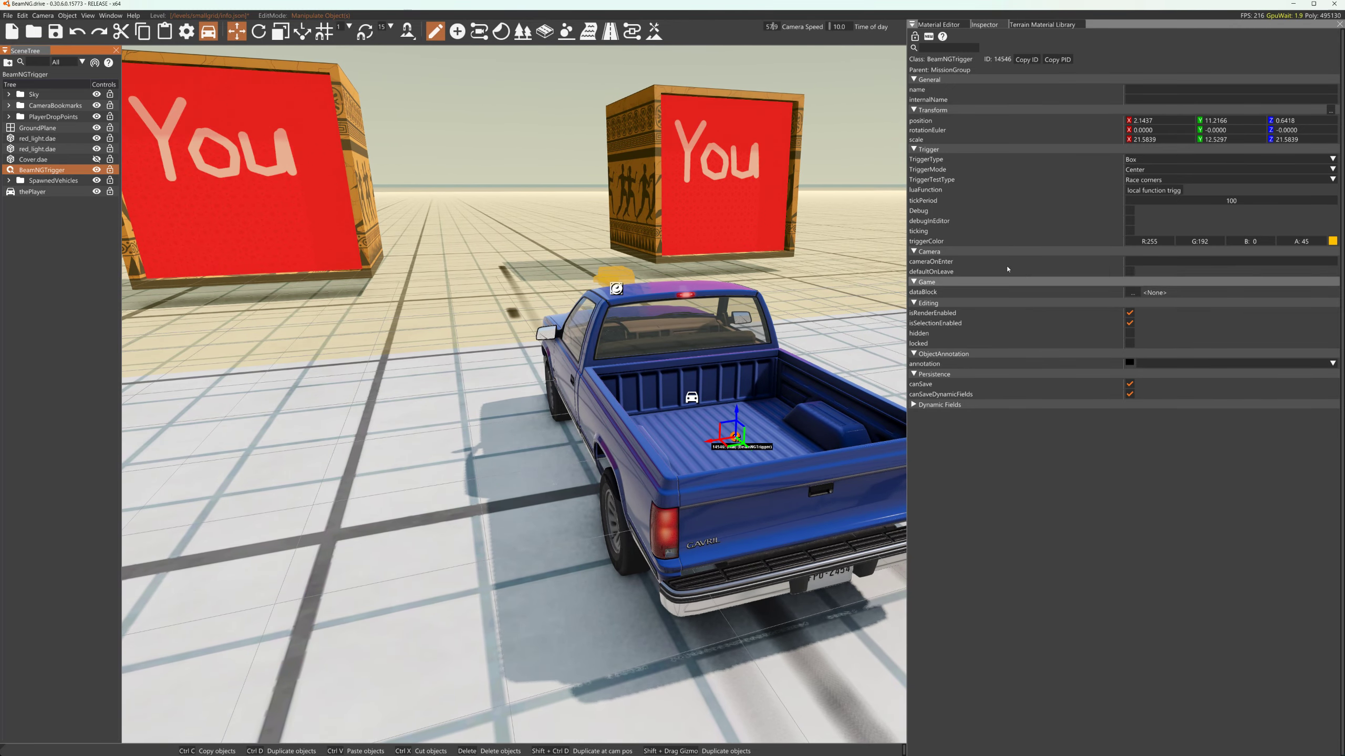
click(1143, 192)
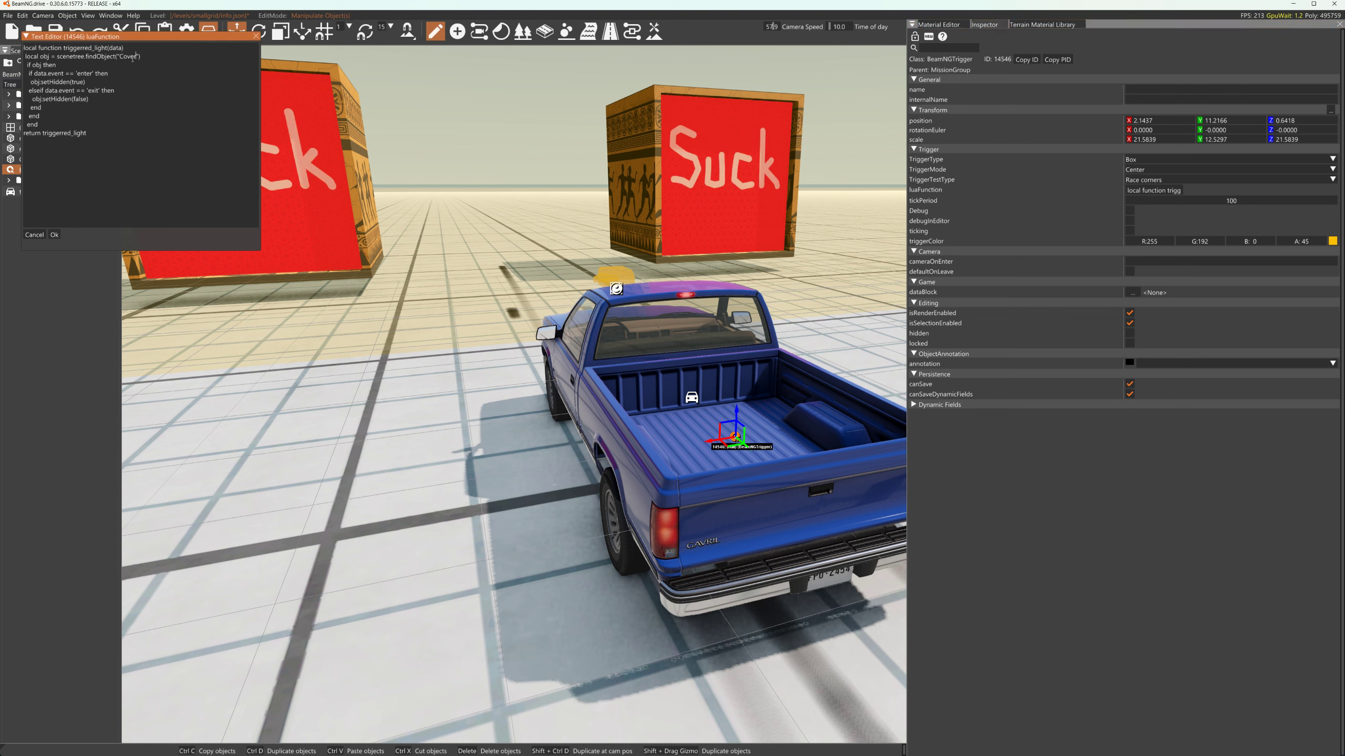
click(55, 234)
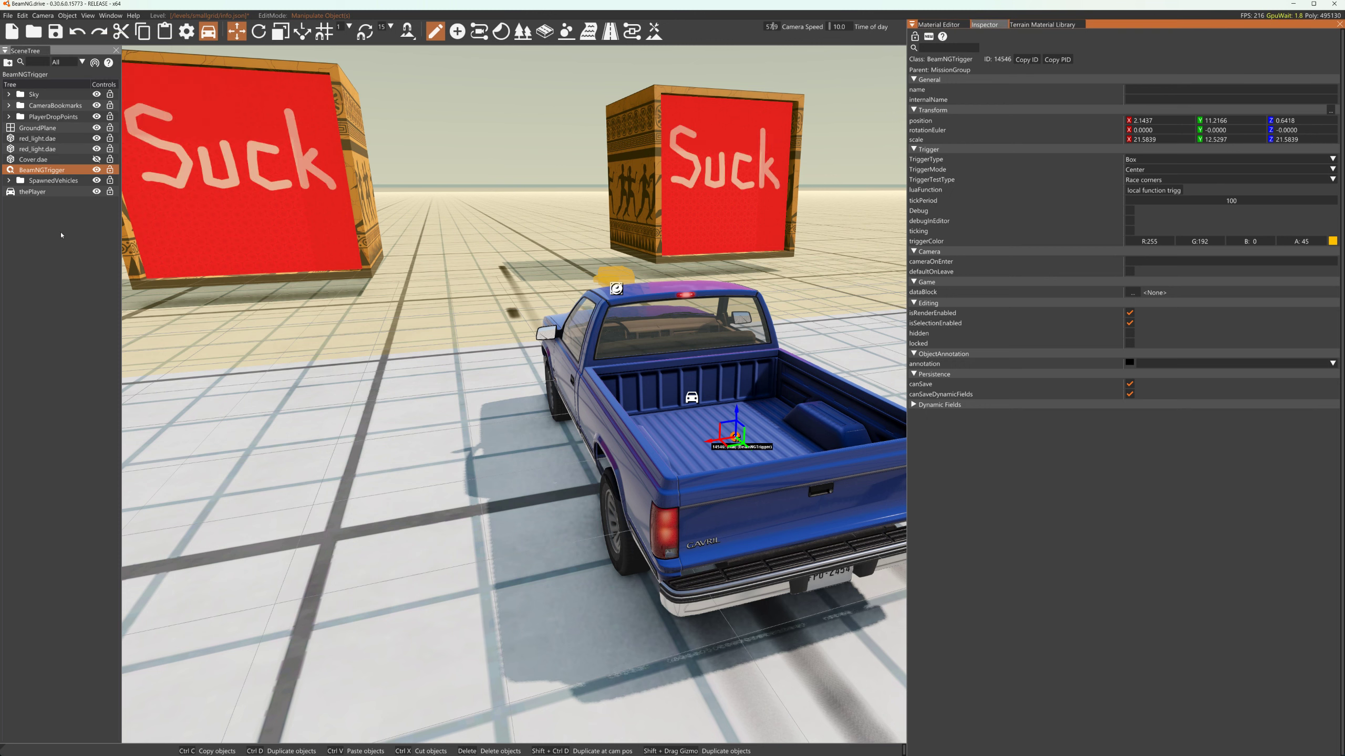
click(1154, 190)
click(53, 235)
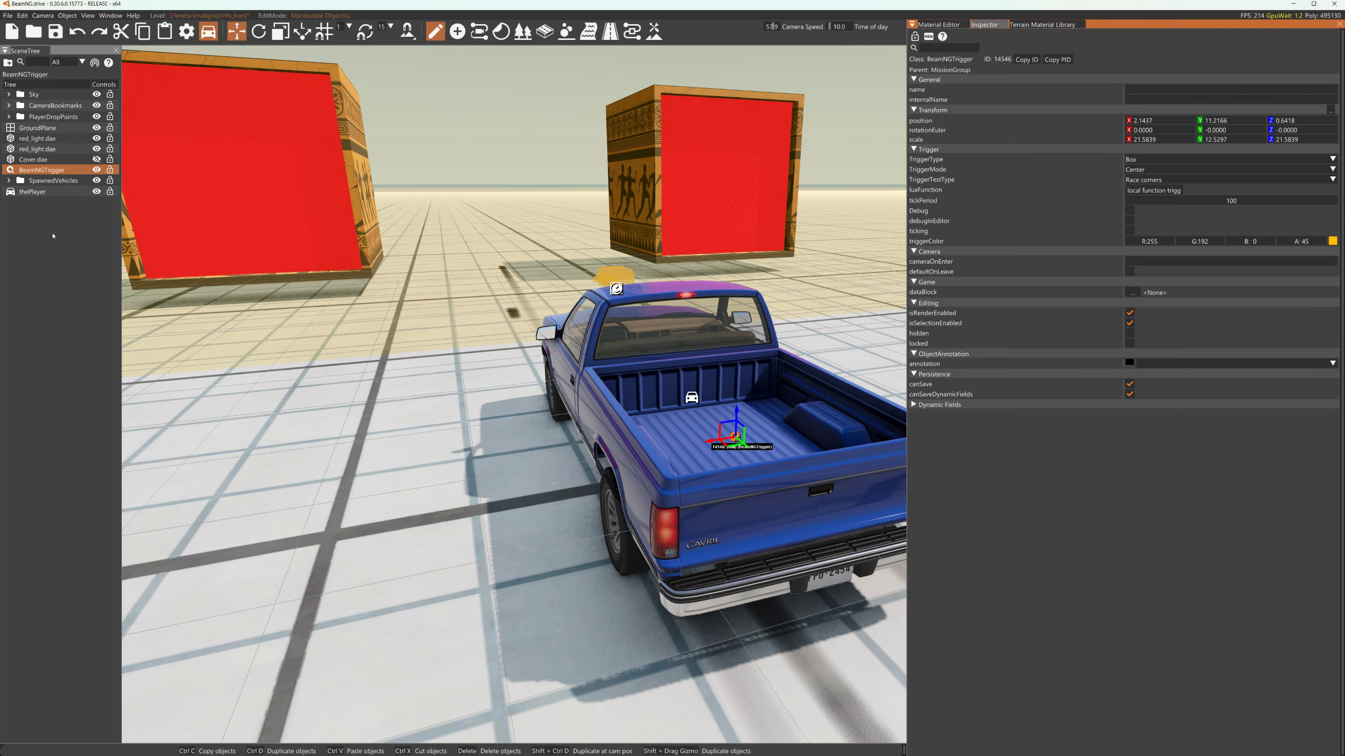
Leave the world editor and reposition the pickup well in front of the light boxes, outside the trigger volume
key(shift+c)
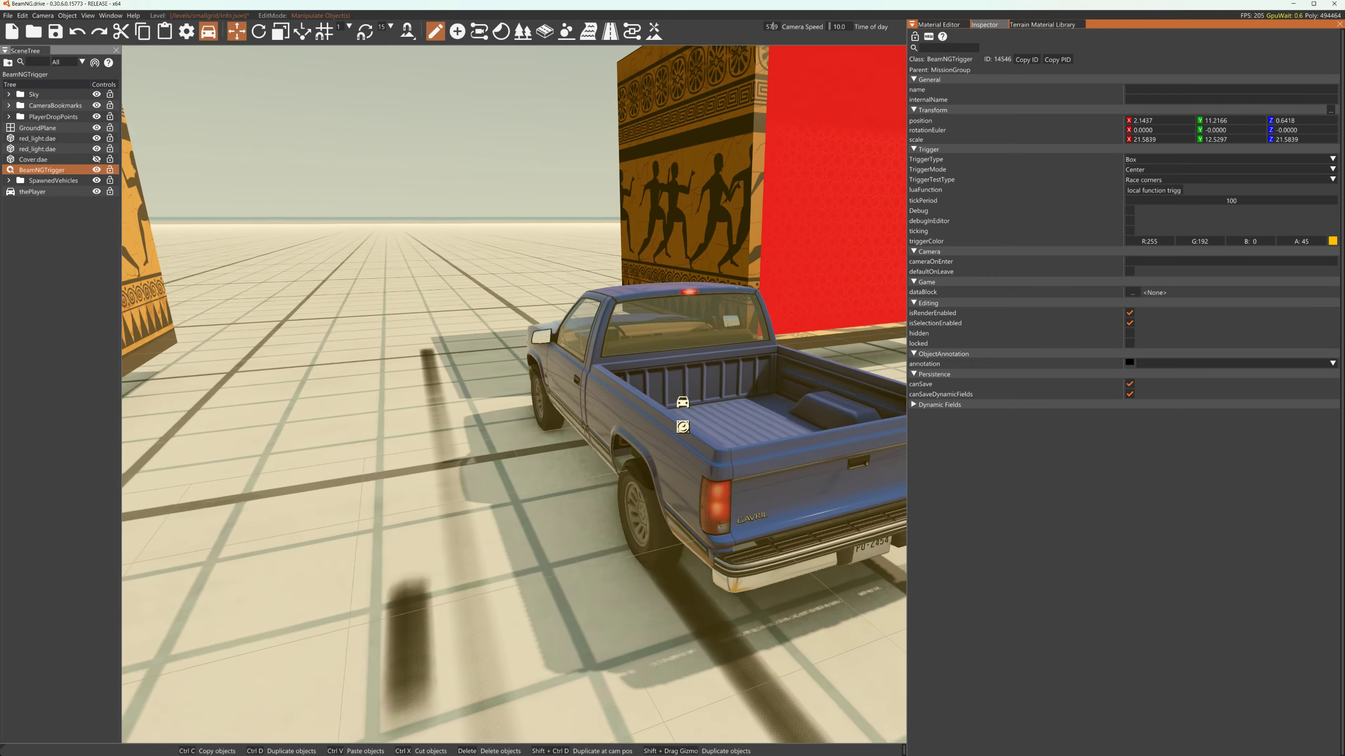
key(f)
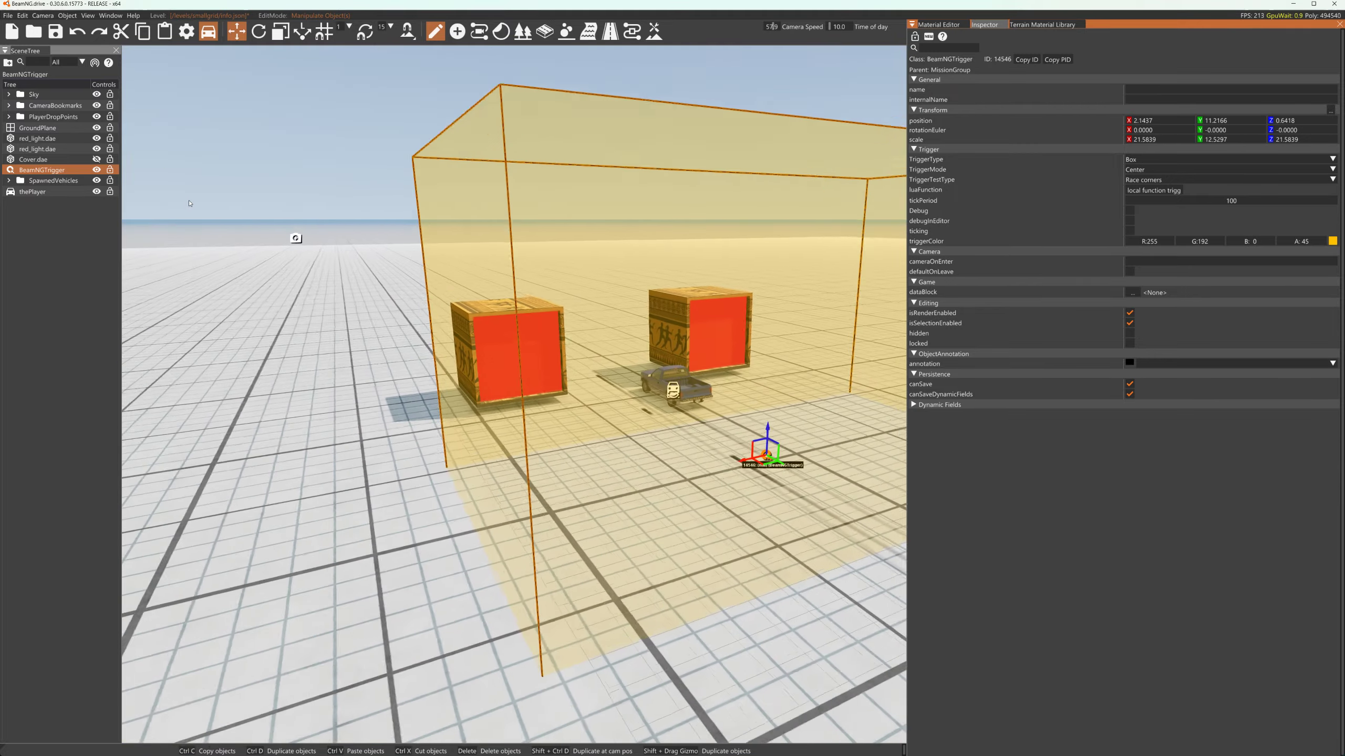
key(w)
right_drag(513, 394, 511, 286)
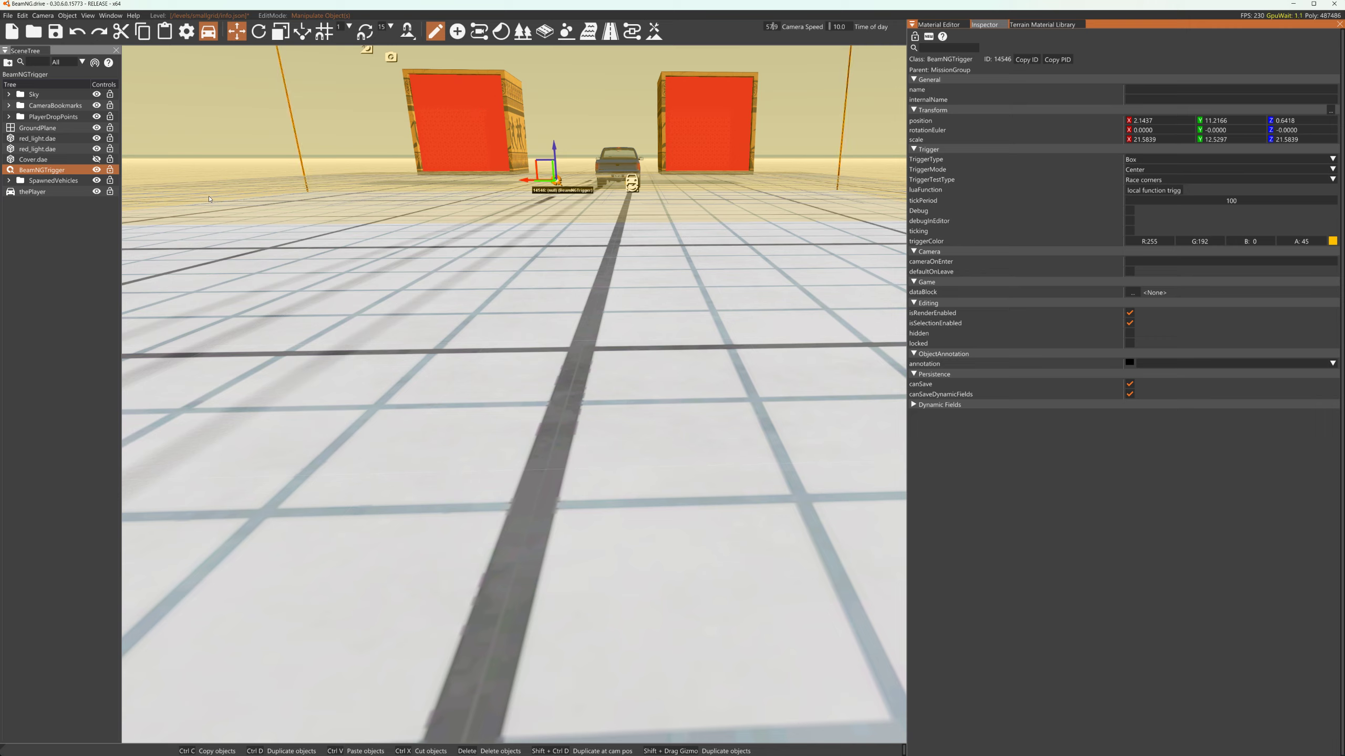
key(F11)
key(s)
right_drag(210, 199, 241, 252)
key(w)
key(s)
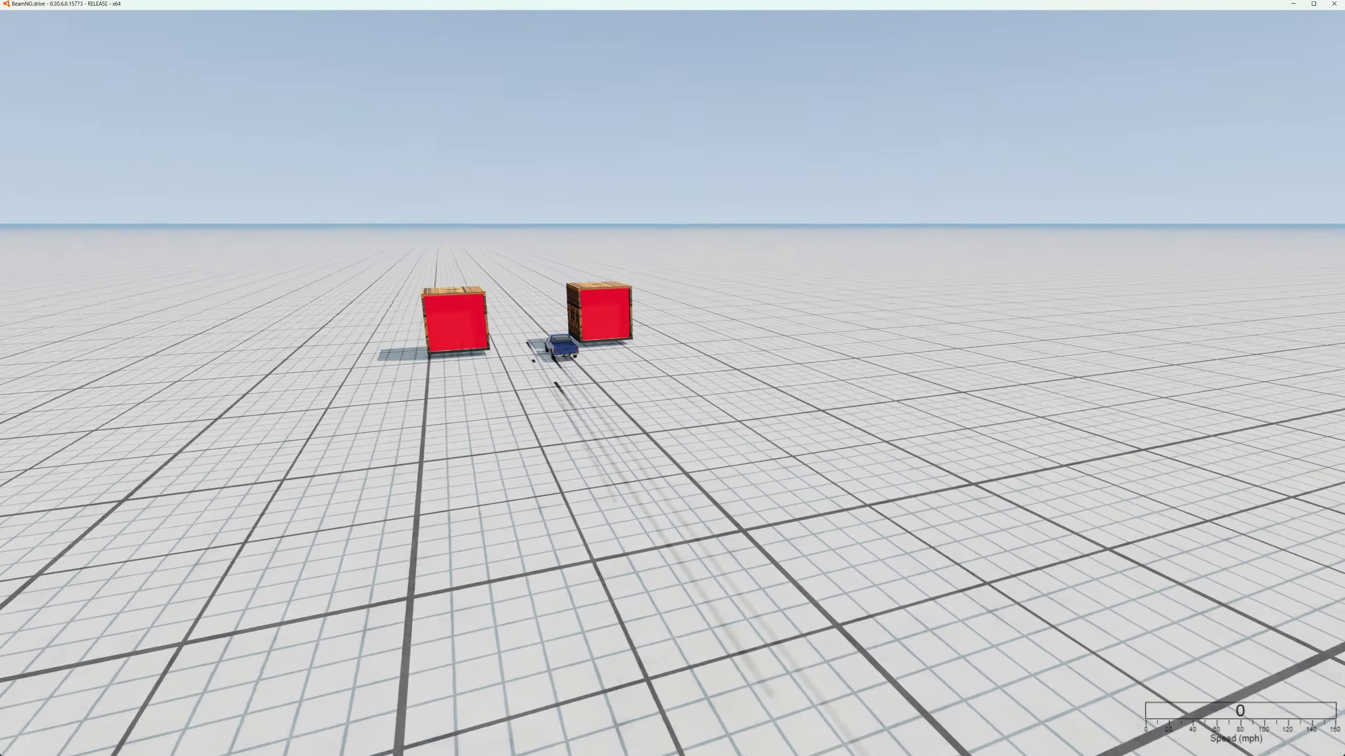
key(w)
key(s)
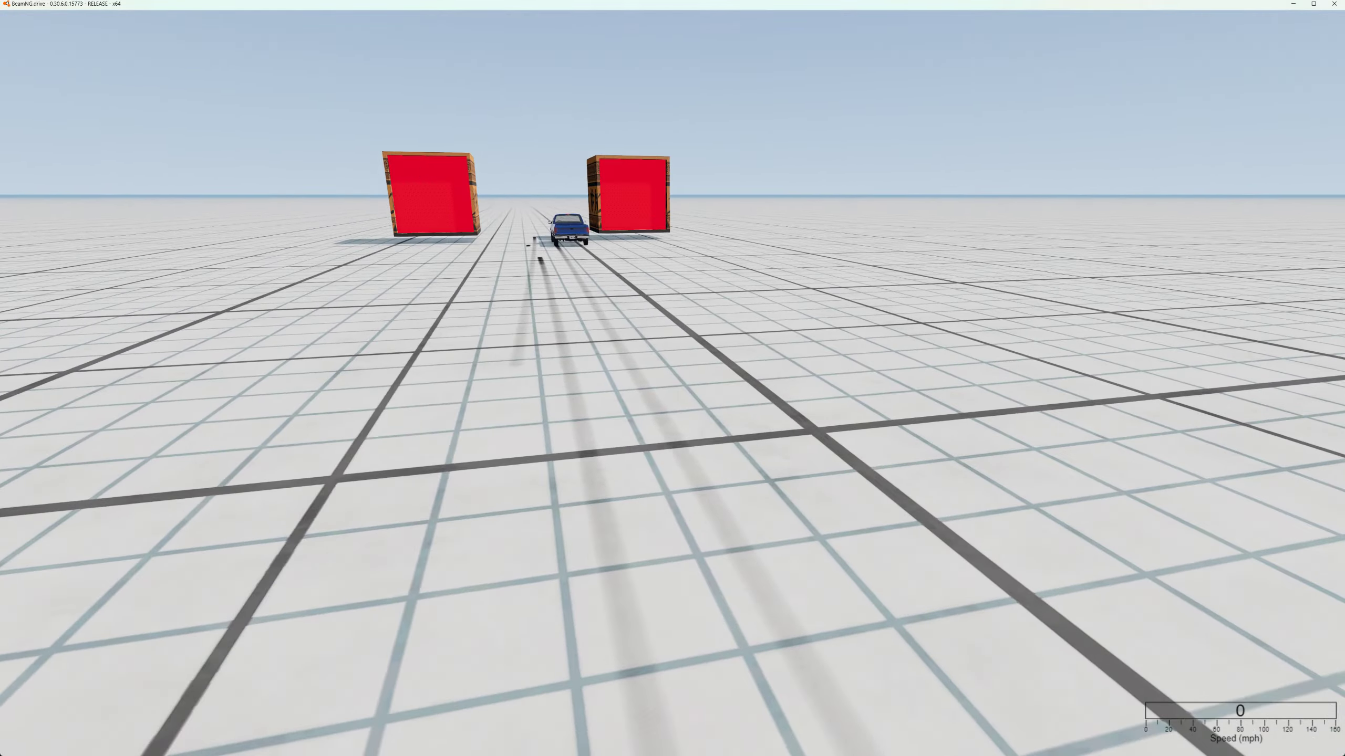
key(shift+c)
key(w)
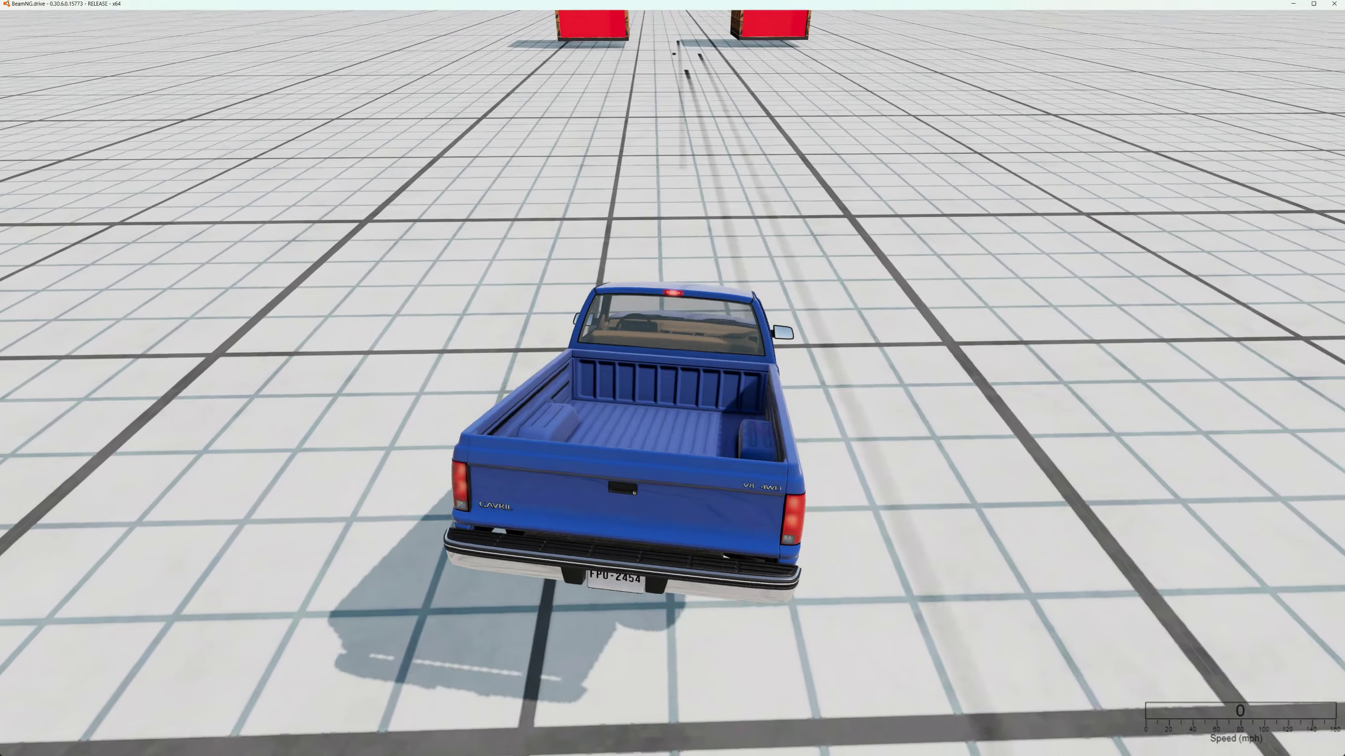
Drive the pickup toward the light boxes and reverse away to test the edited trigger, and check the console log
key(w)
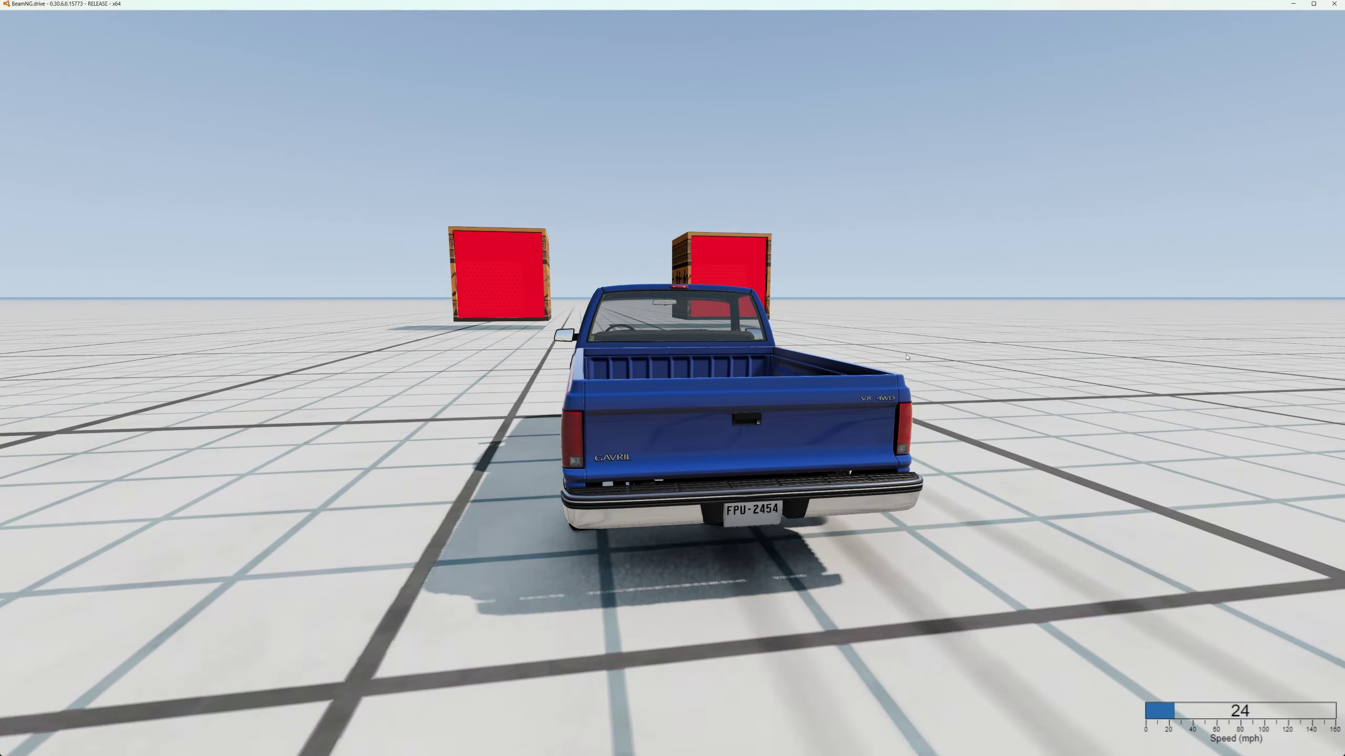
key(s)
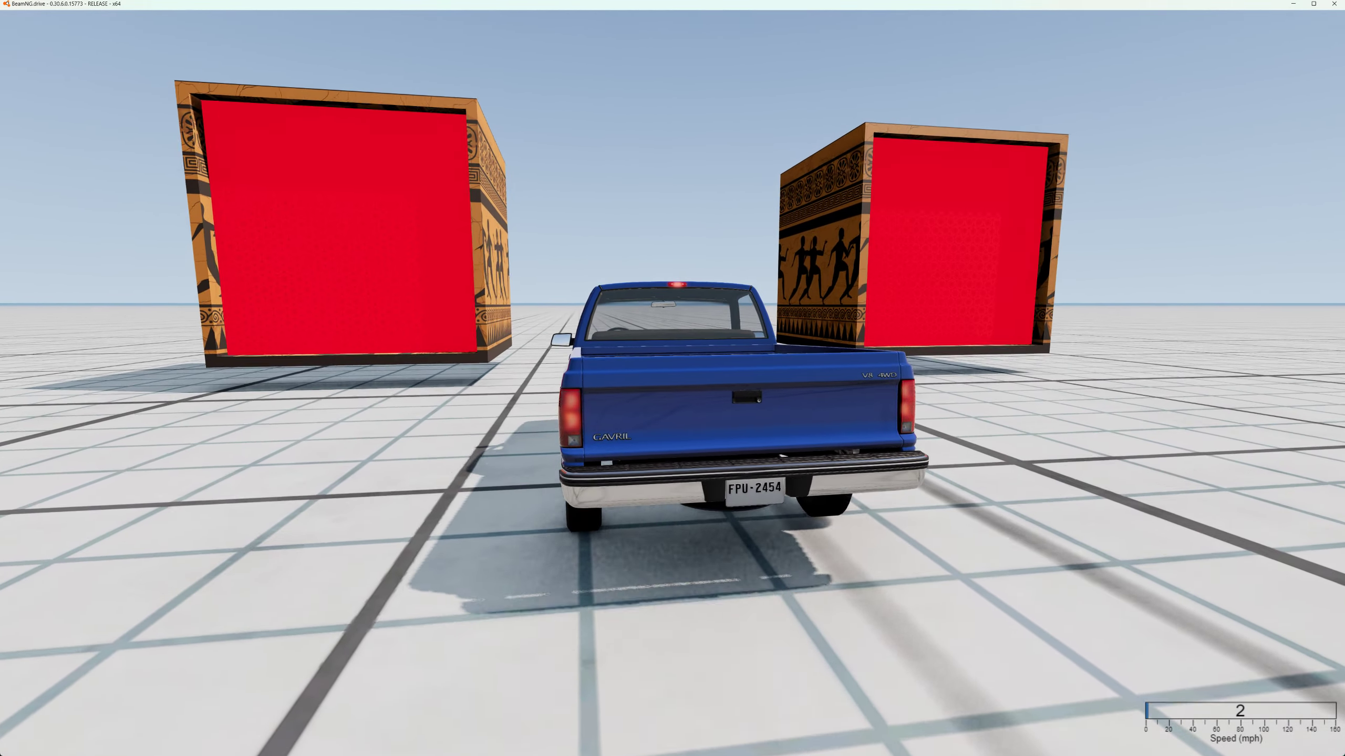
key(s)
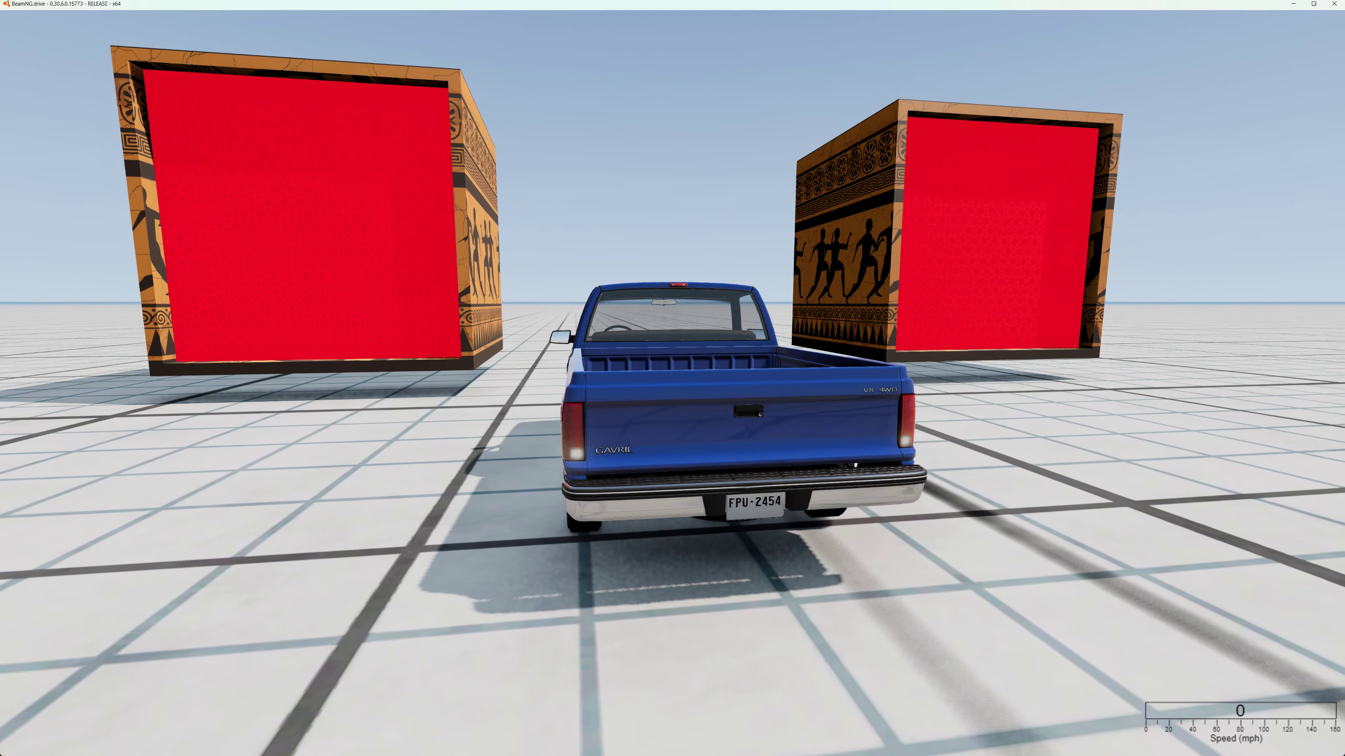
key(s)
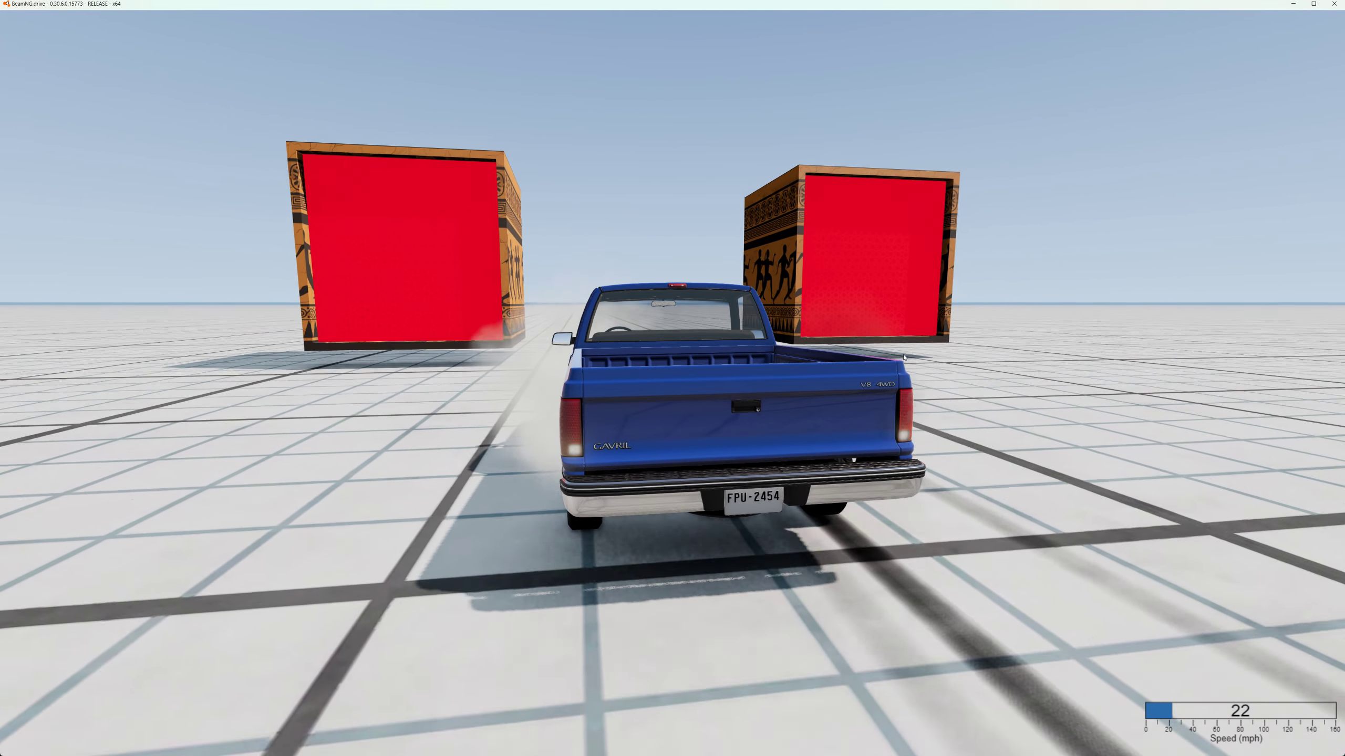
key(grave)
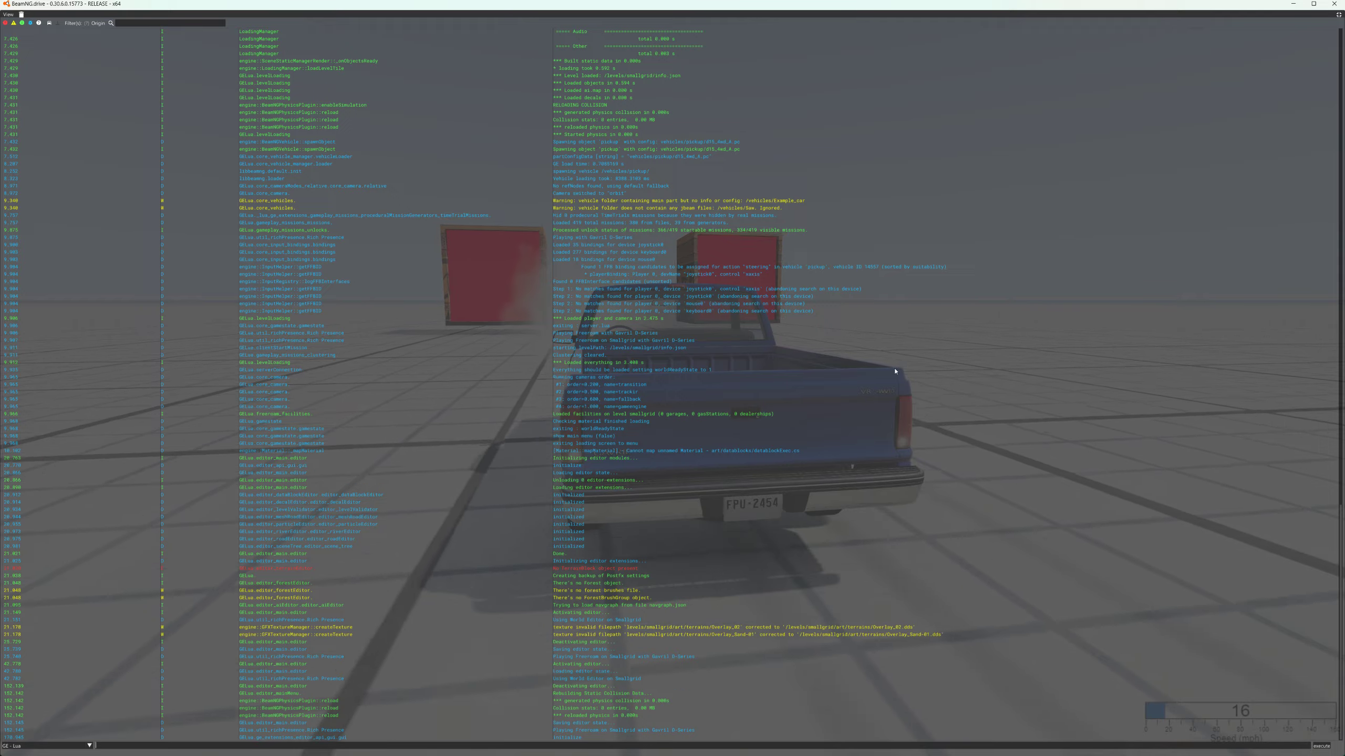
key(grave)
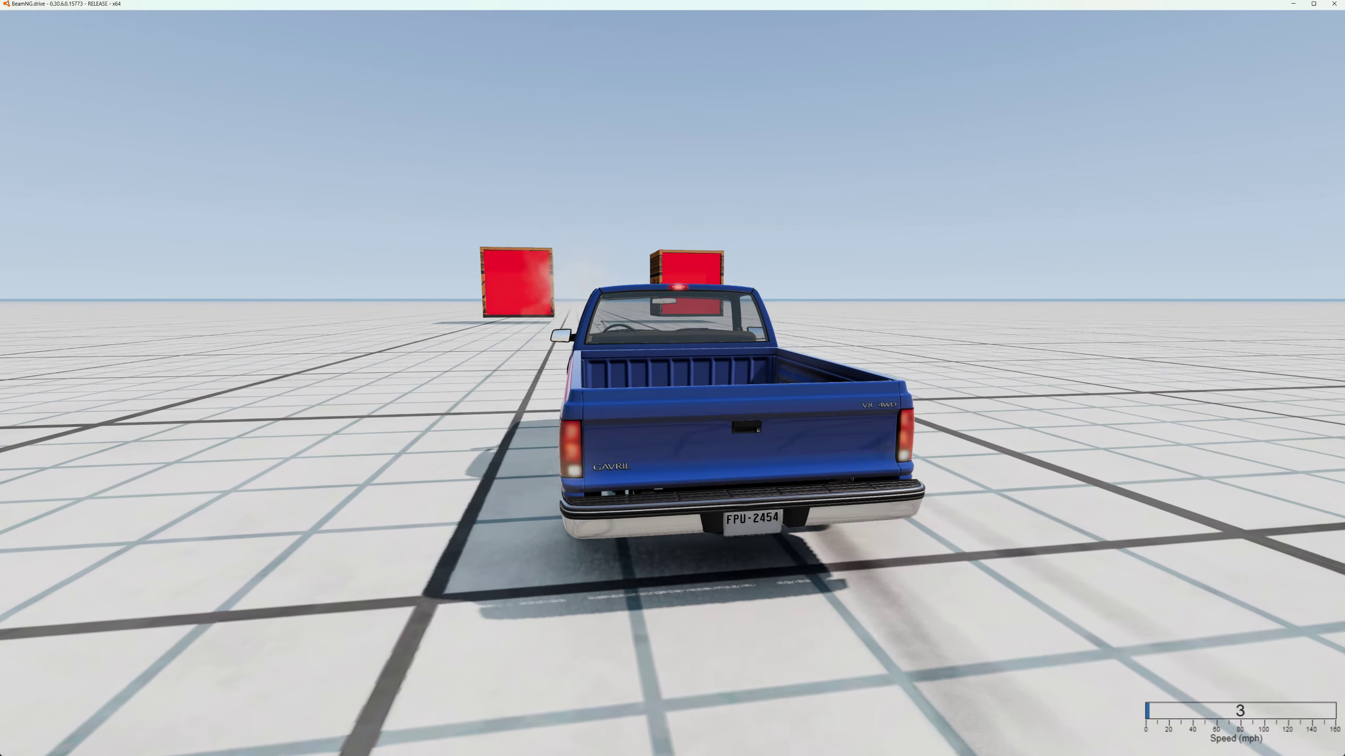
Repeat the drive up to the light boxes and recheck the console log before returning to the world editor
key(w)
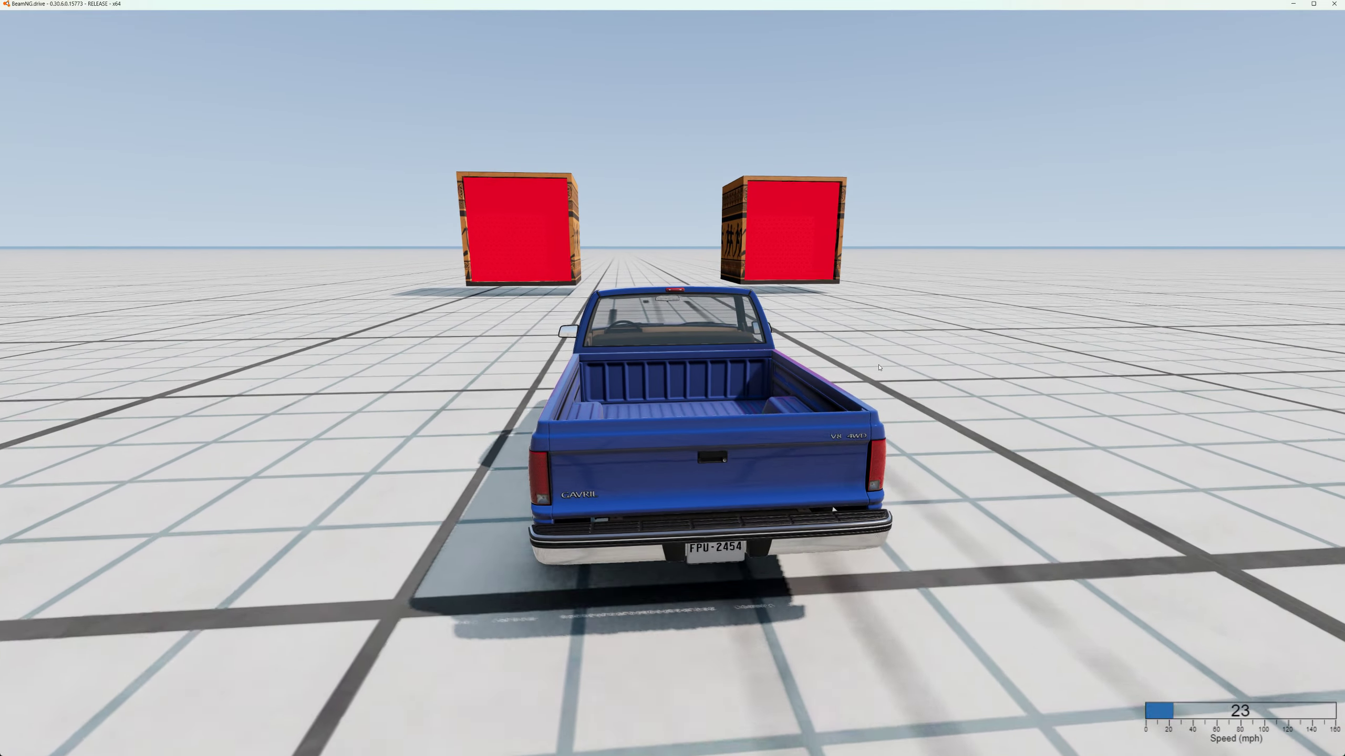
key(s)
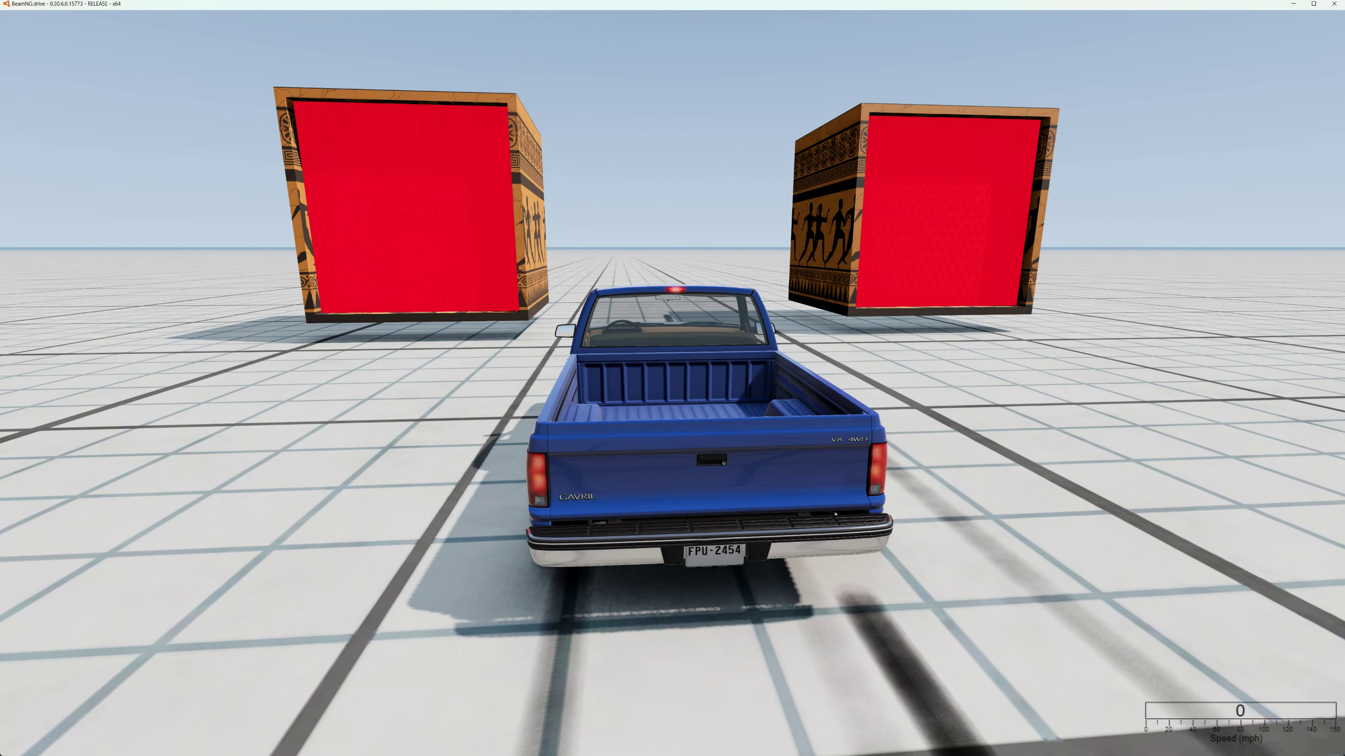
key(grave)
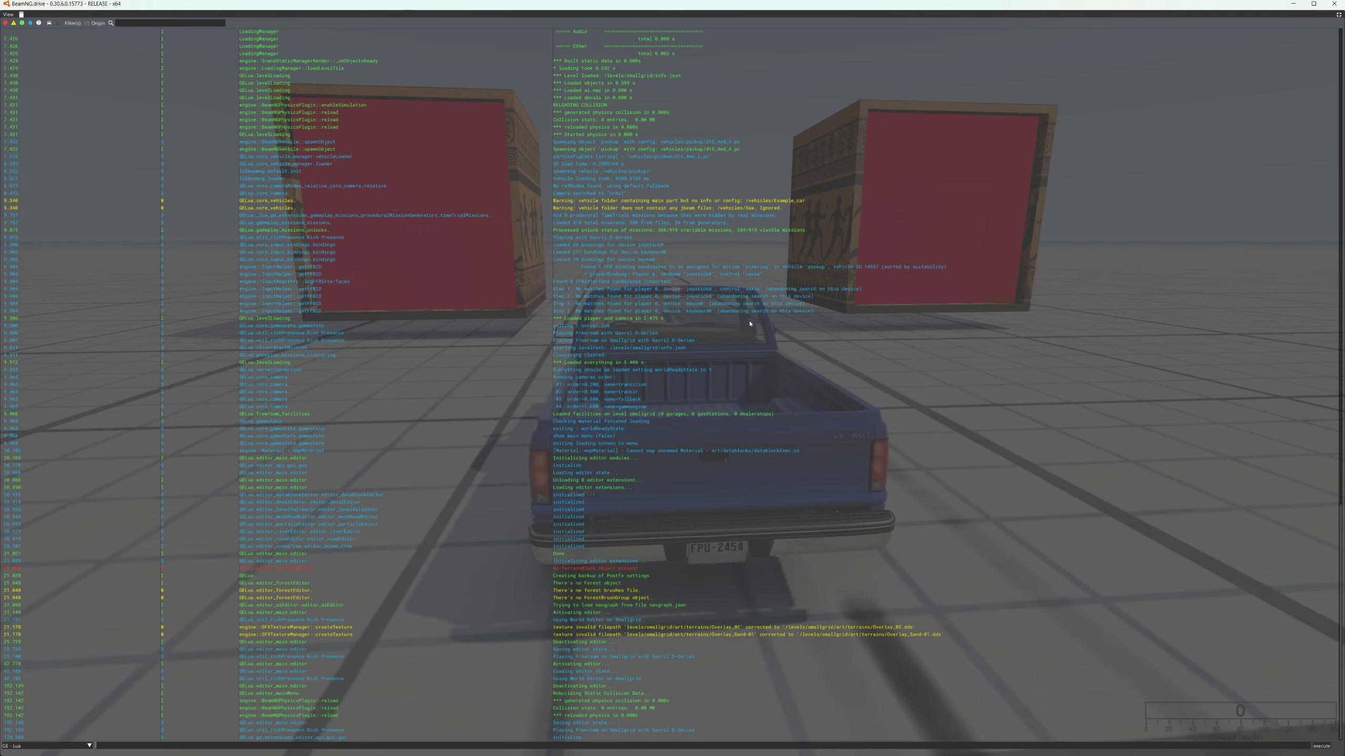
key(grave)
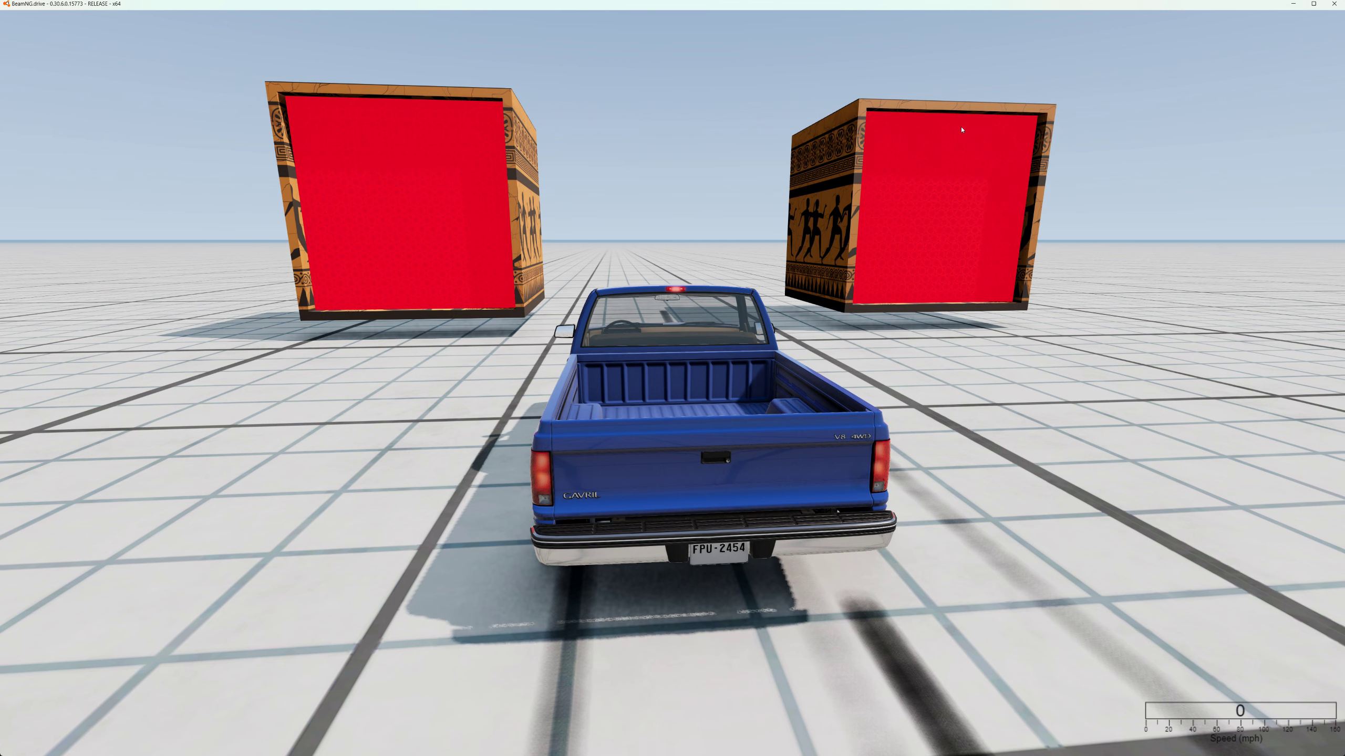
key(F11)
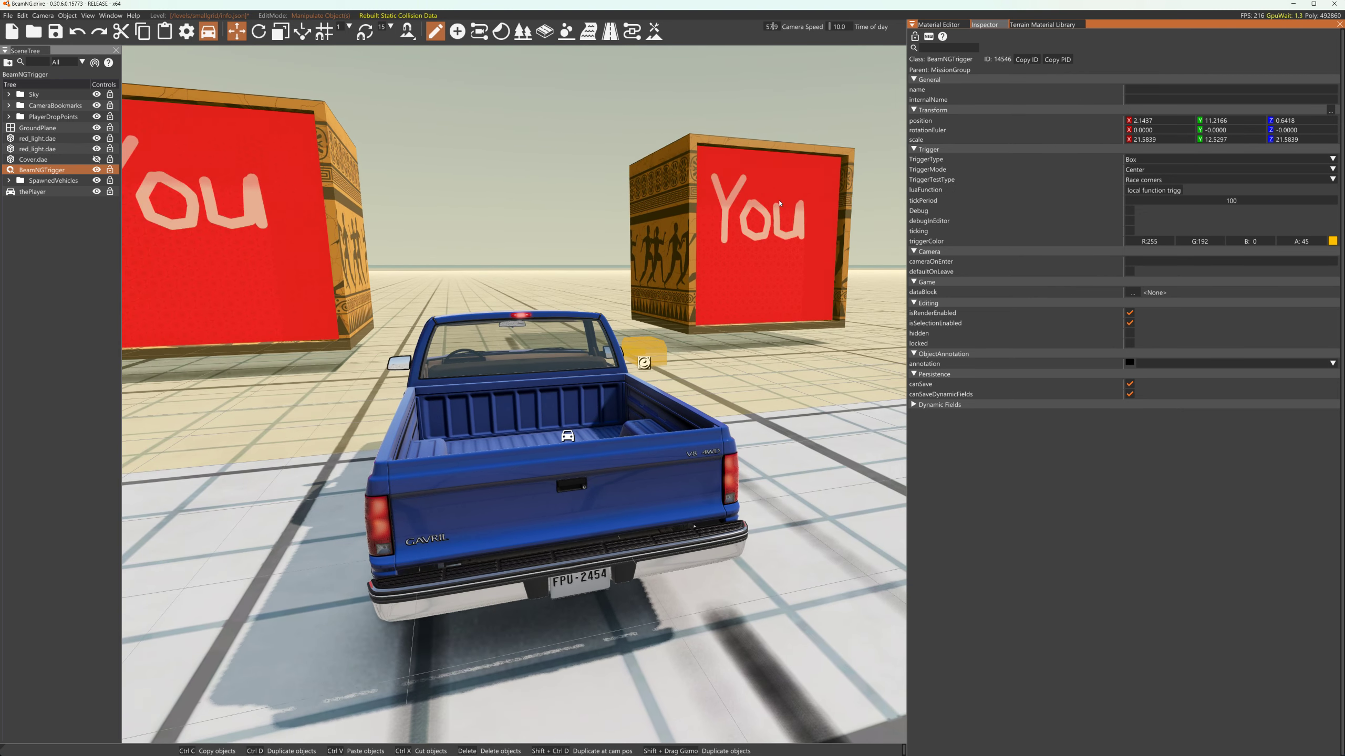
Select the second red_light.dae object and try to rename it in the scene tree
click(781, 203)
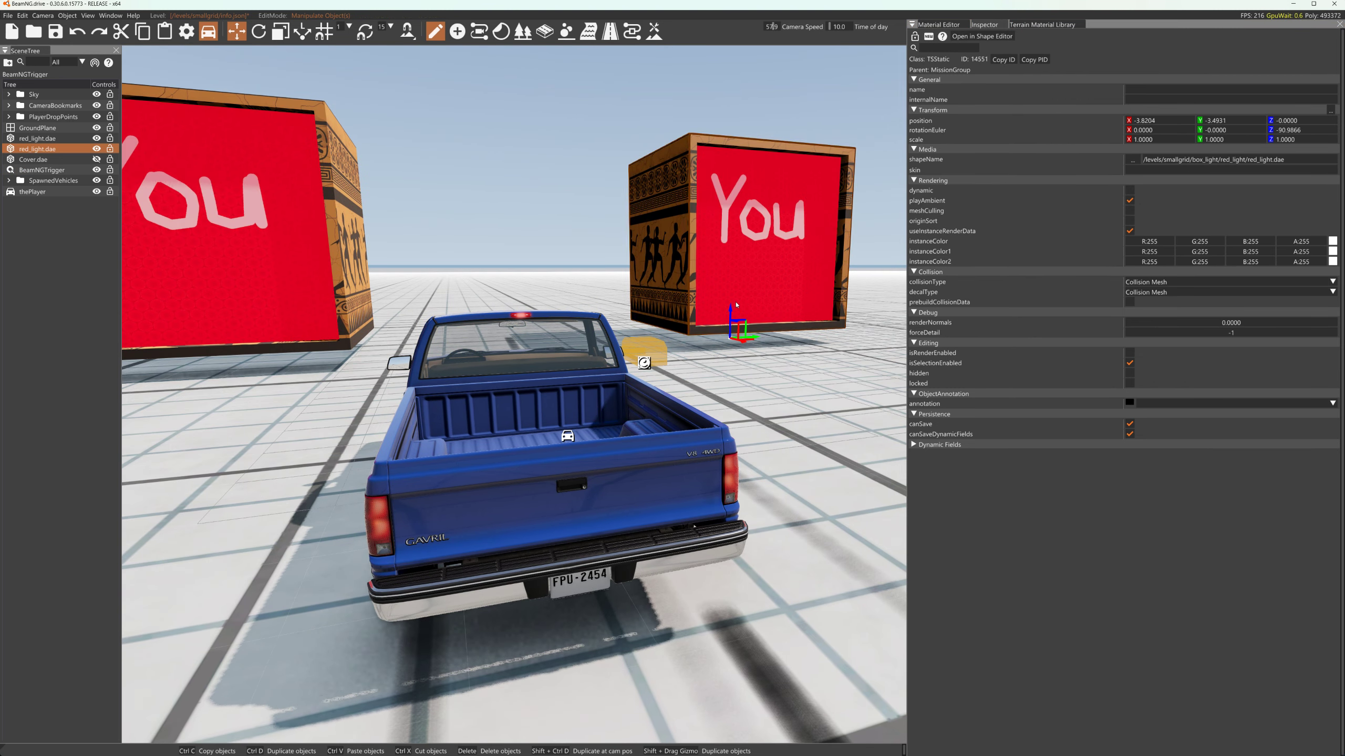
click(58, 141)
click(57, 149)
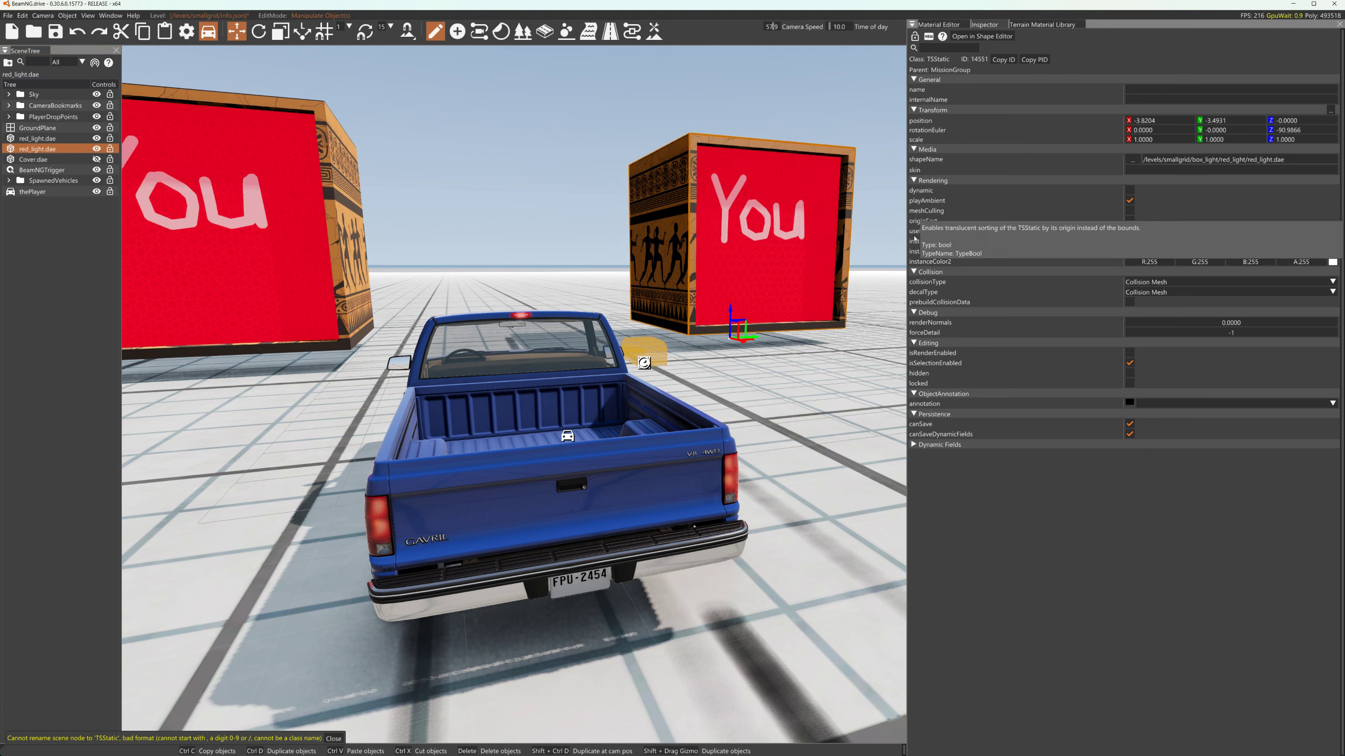
Replace "Cover" in the BeamNGTrigger's luaFunction object lookup with the persistent ID 046ea878-2f44-4567-a76b-169442320fc1
right_drag(767, 350, 868, 372)
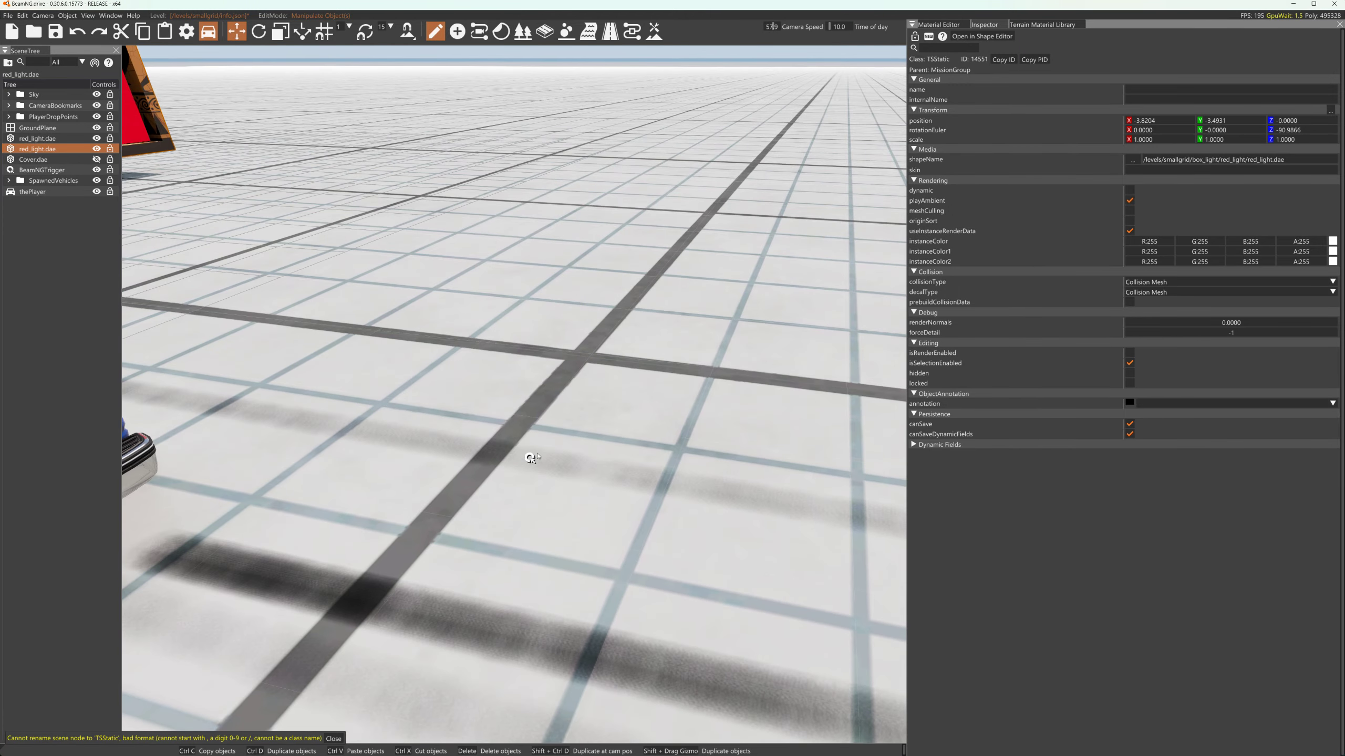
click(533, 459)
right_drag(709, 394, 676, 373)
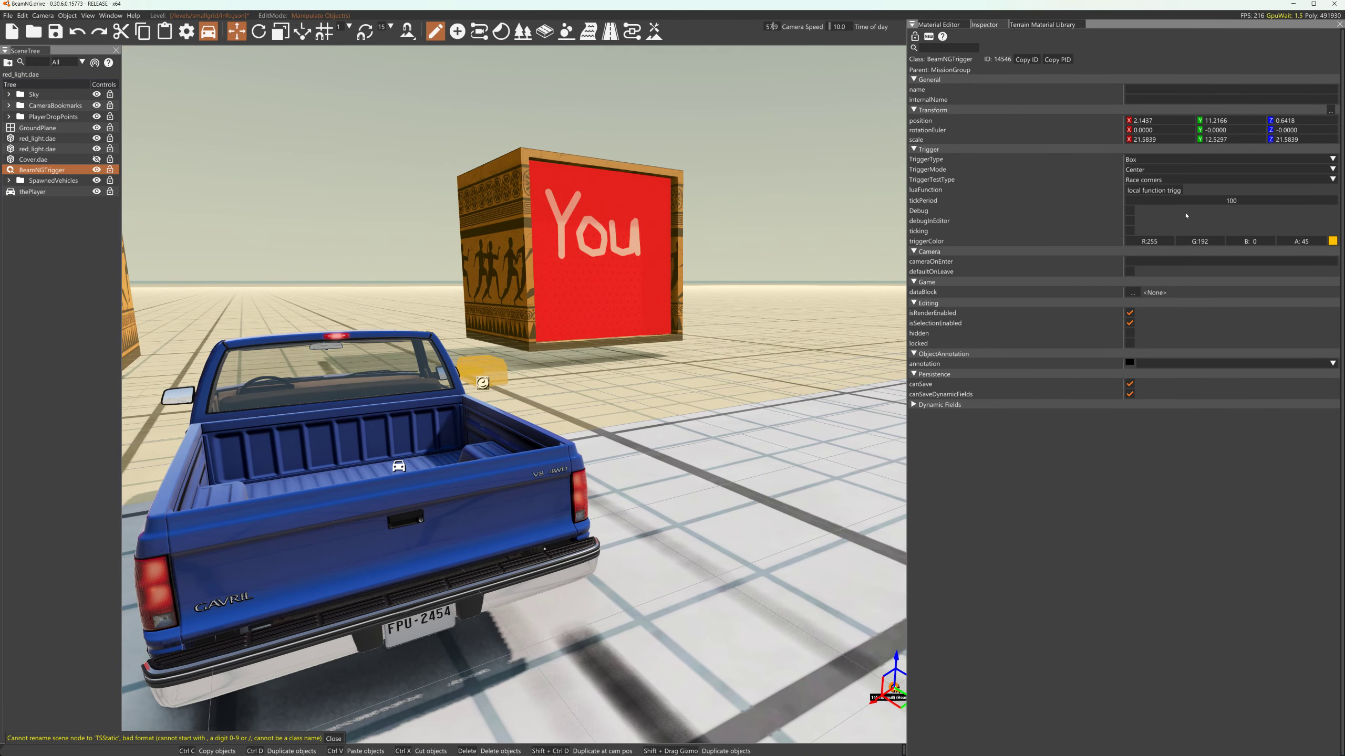
click(1143, 191)
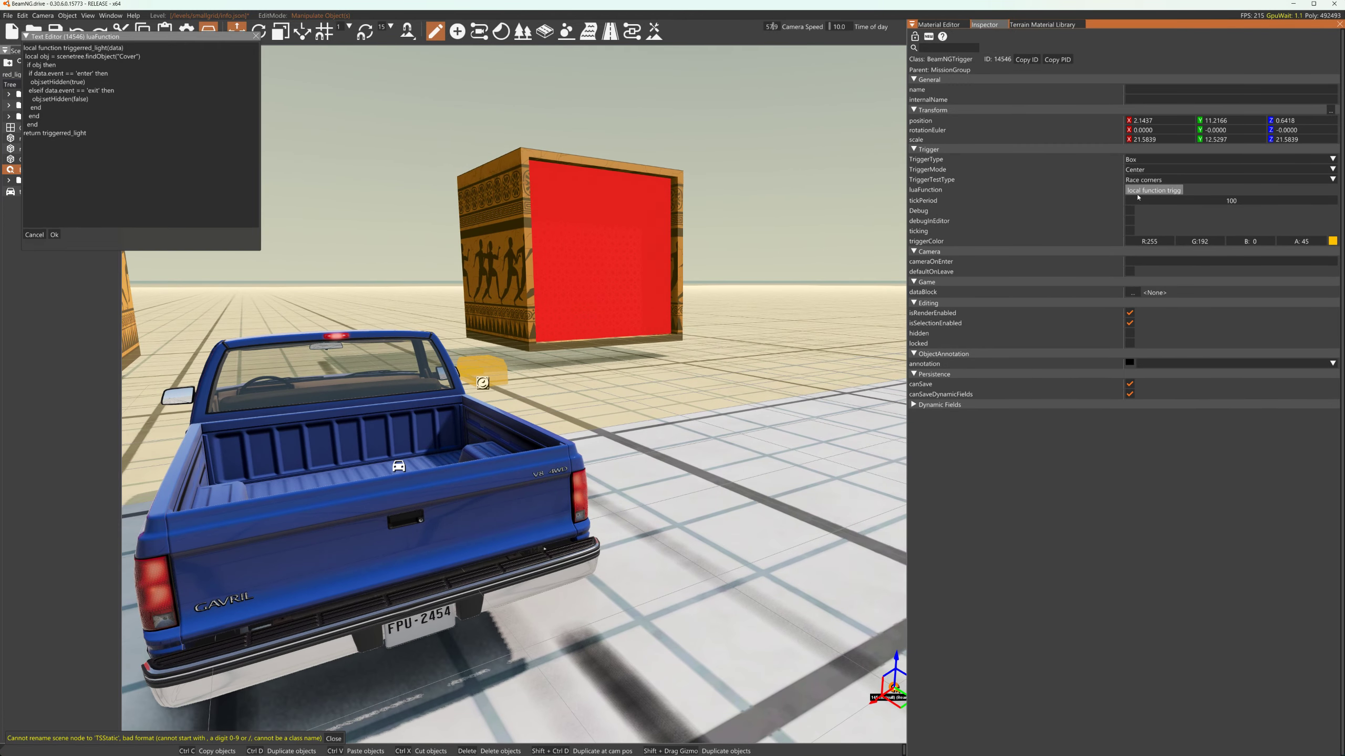
click(120, 56)
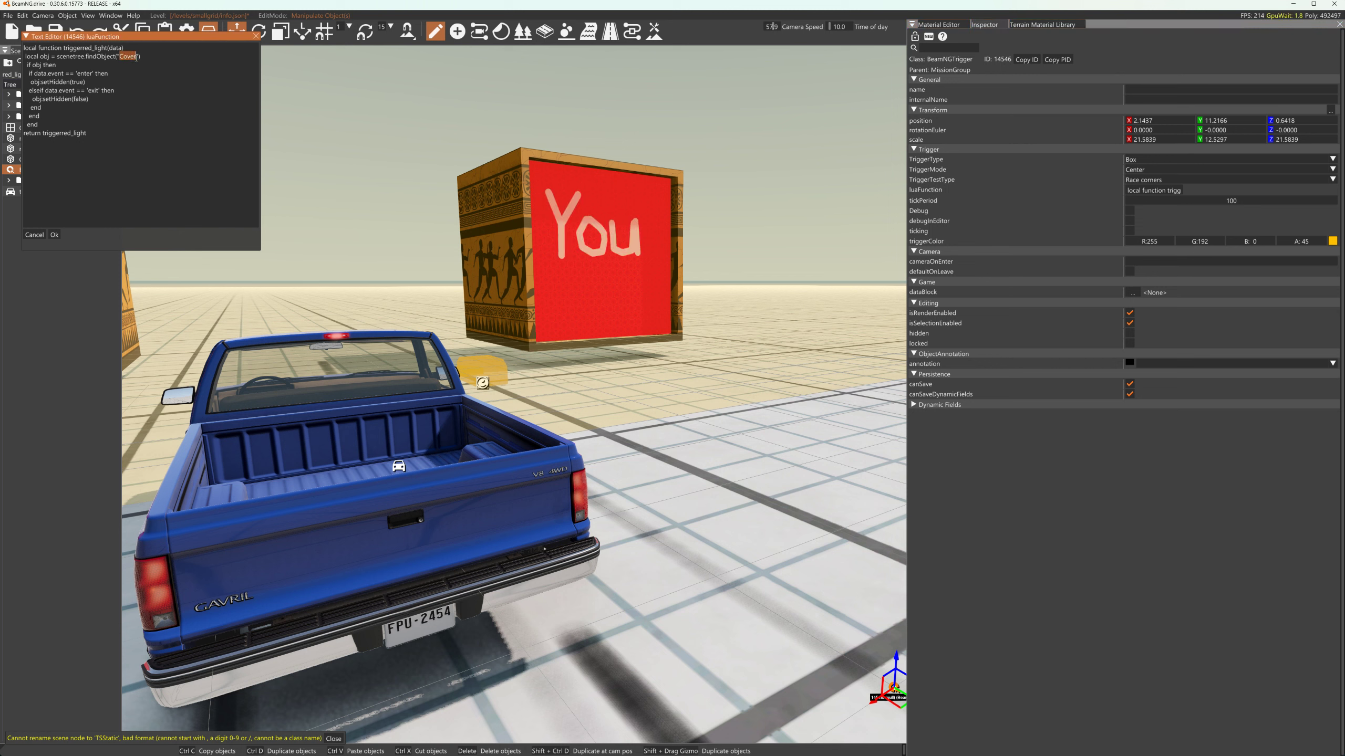
text(046ea878-2f44-4567-a76b-169442320fc1)
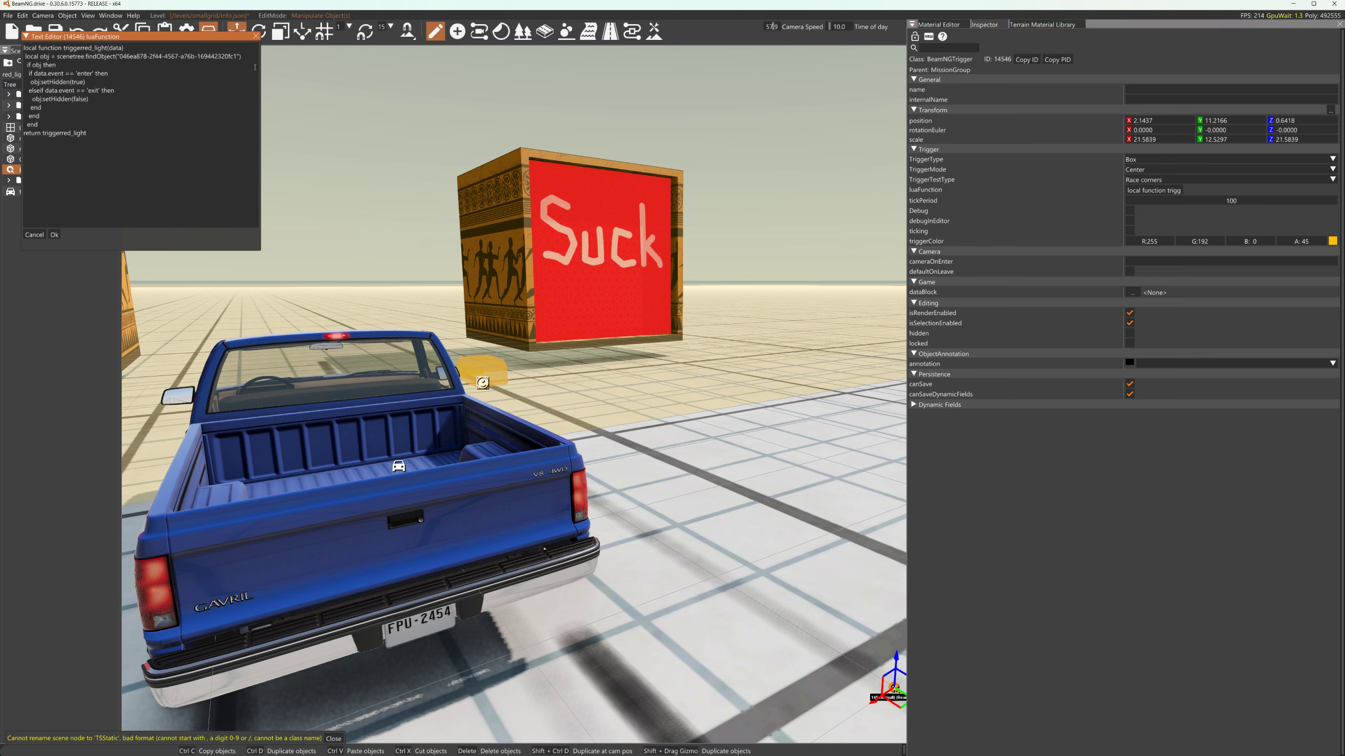
click(55, 235)
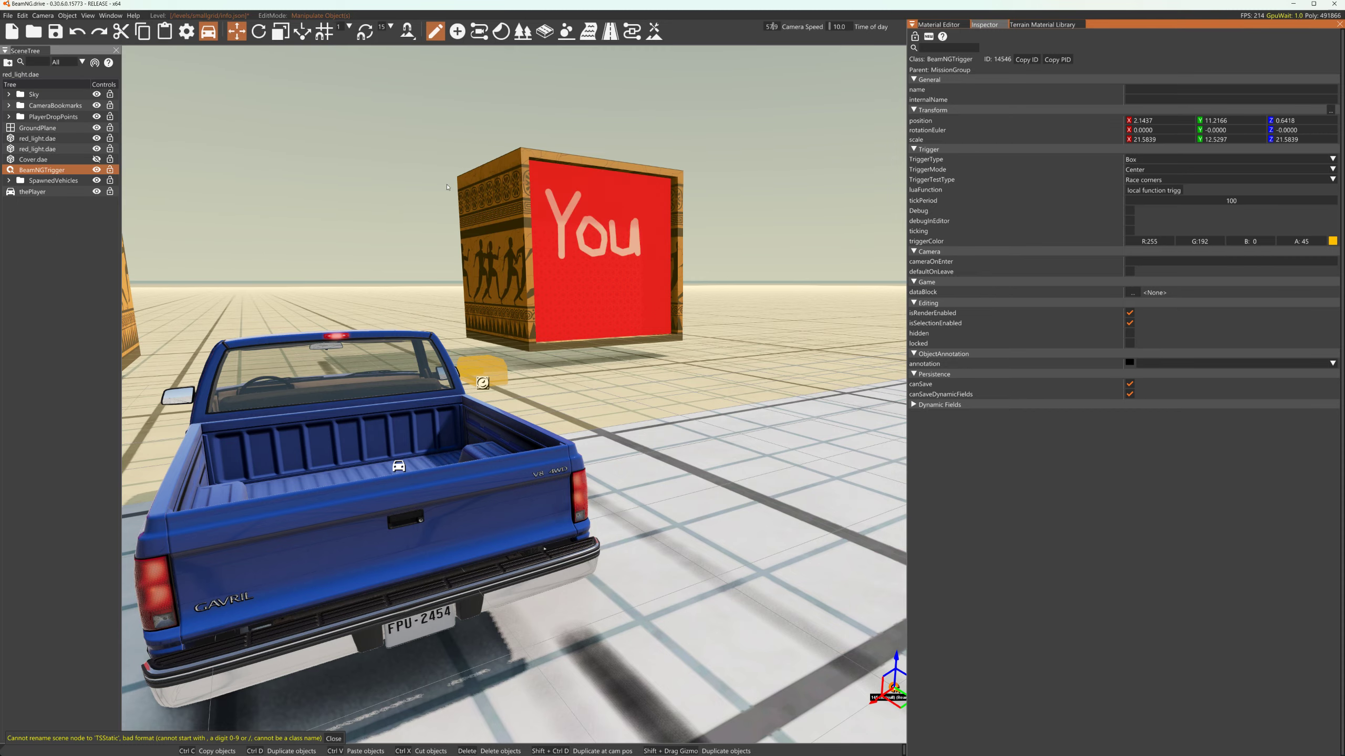
Test the edited trigger by reversing the pickup out of its volume and driving back in, watching from a distance
right_drag(636, 132, 509, 133)
key(d)
key(s)
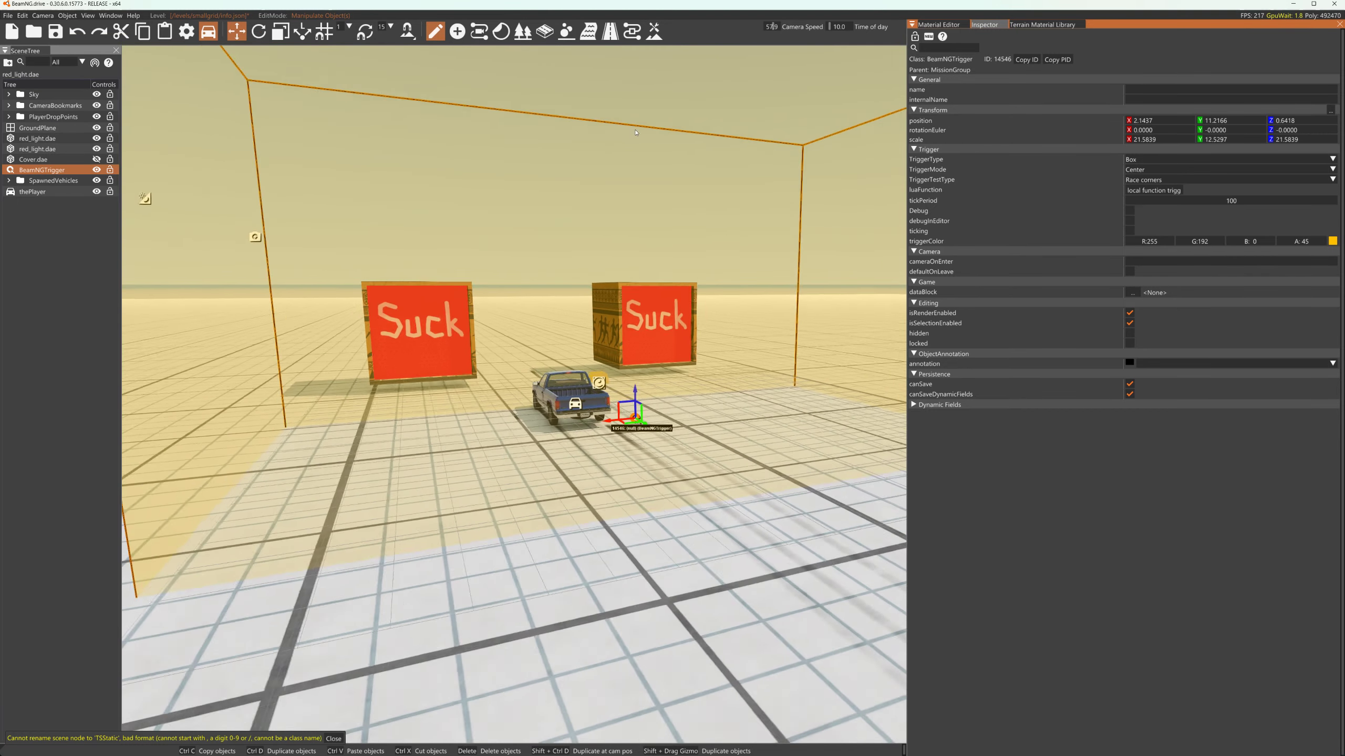
key(s)
key(a)
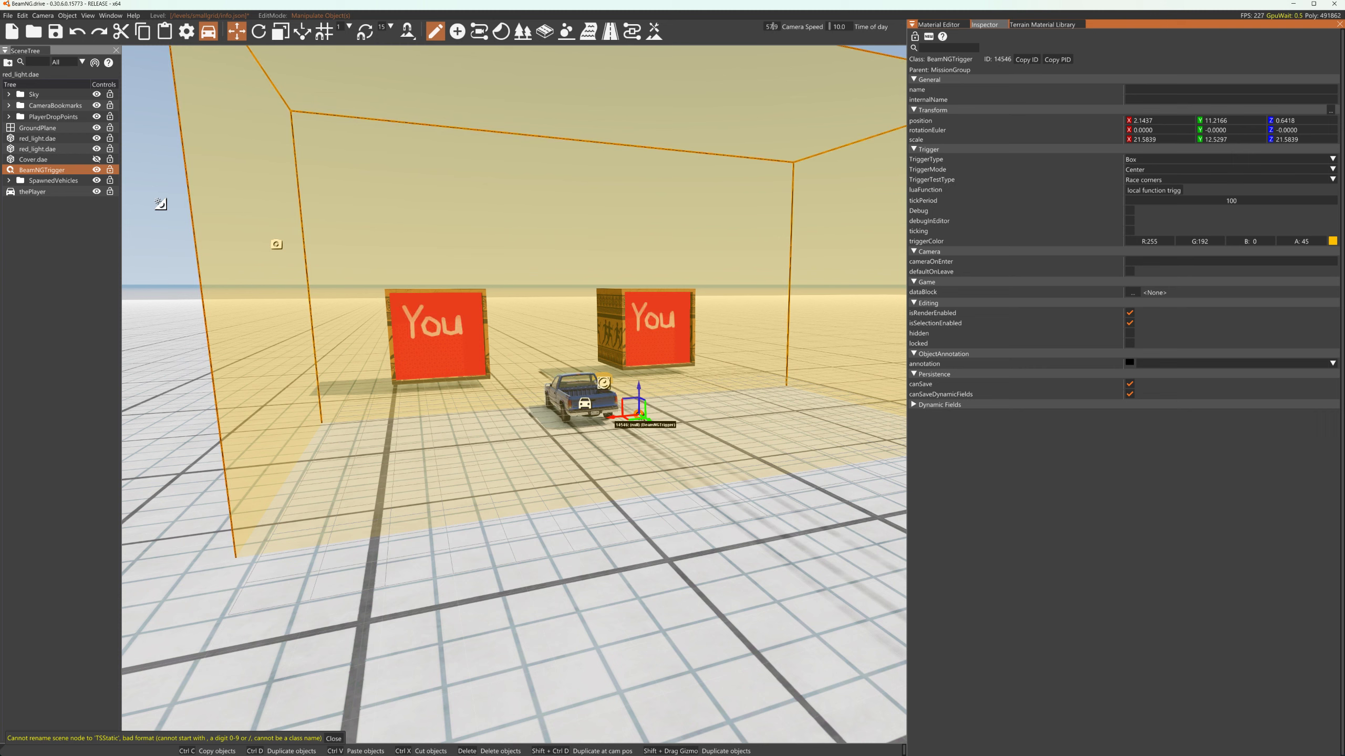
key(Down)
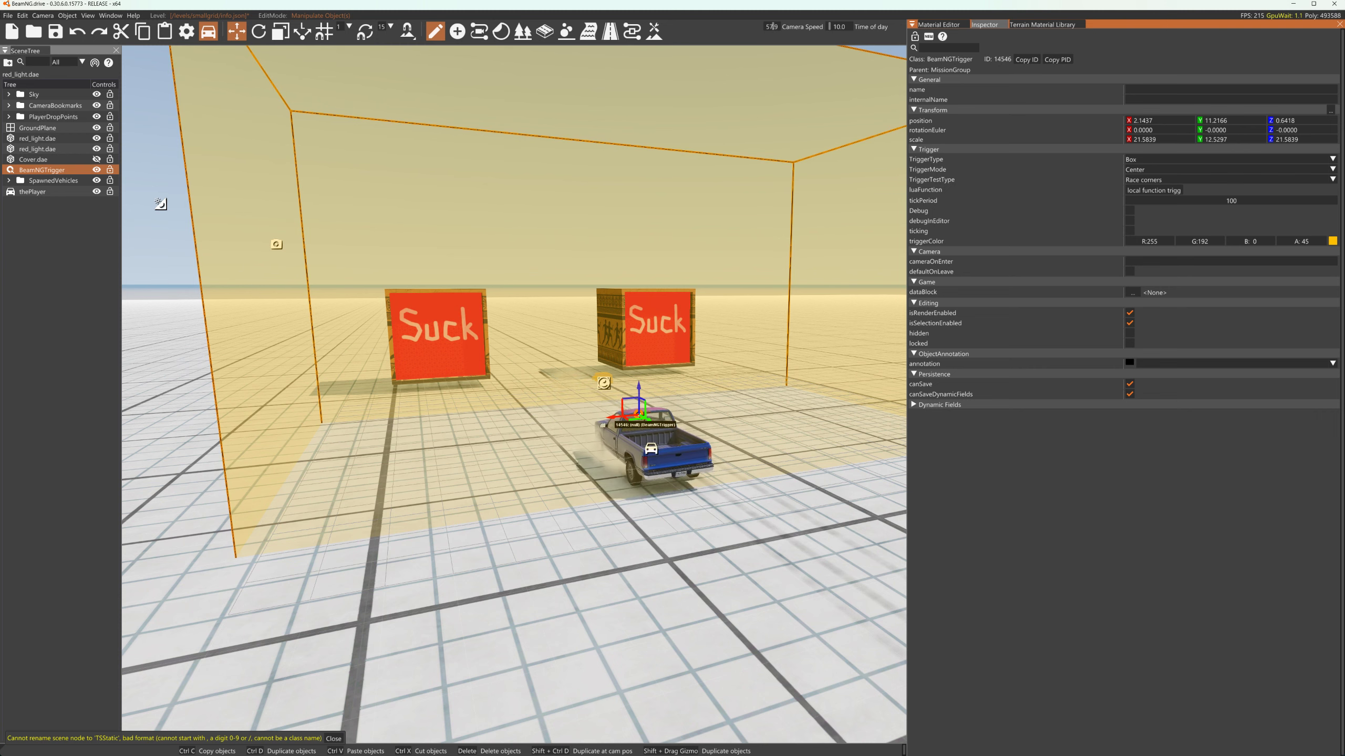
key(Down)
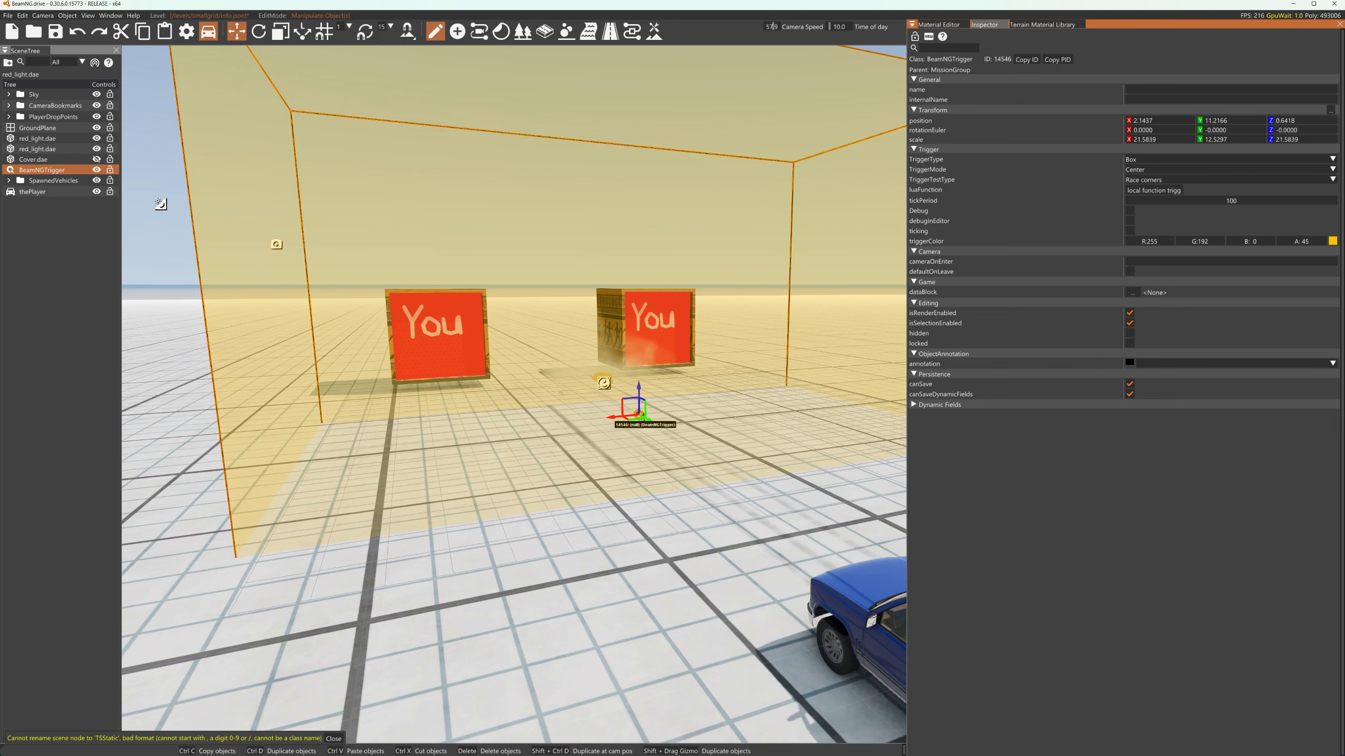
key(Up)
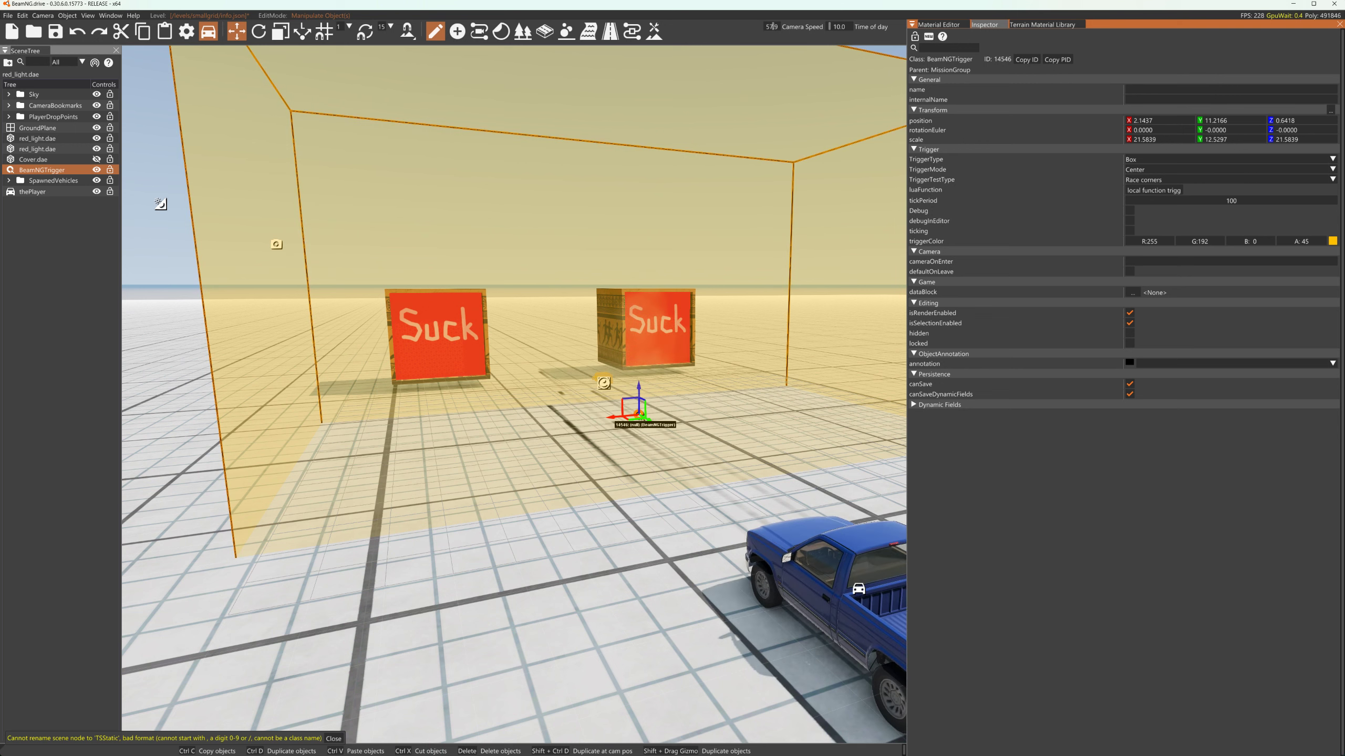
key(Up)
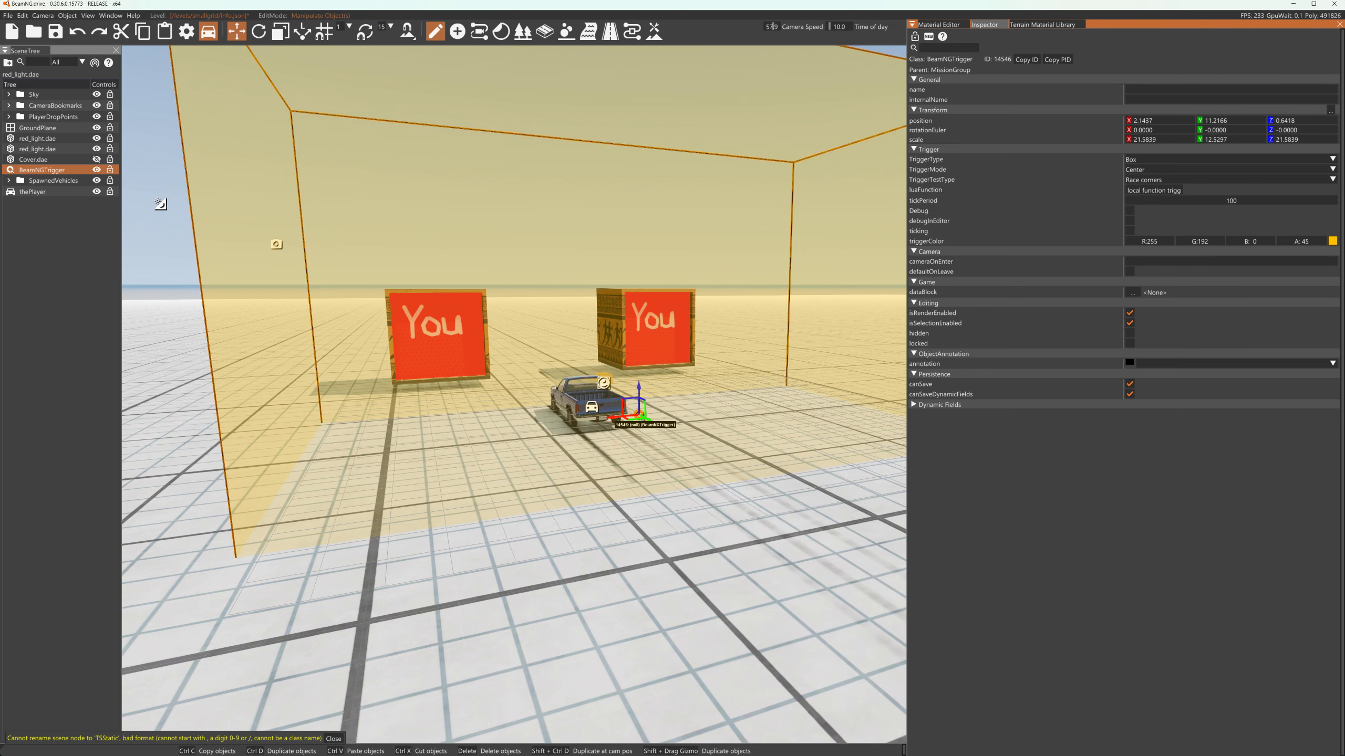
key(Up)
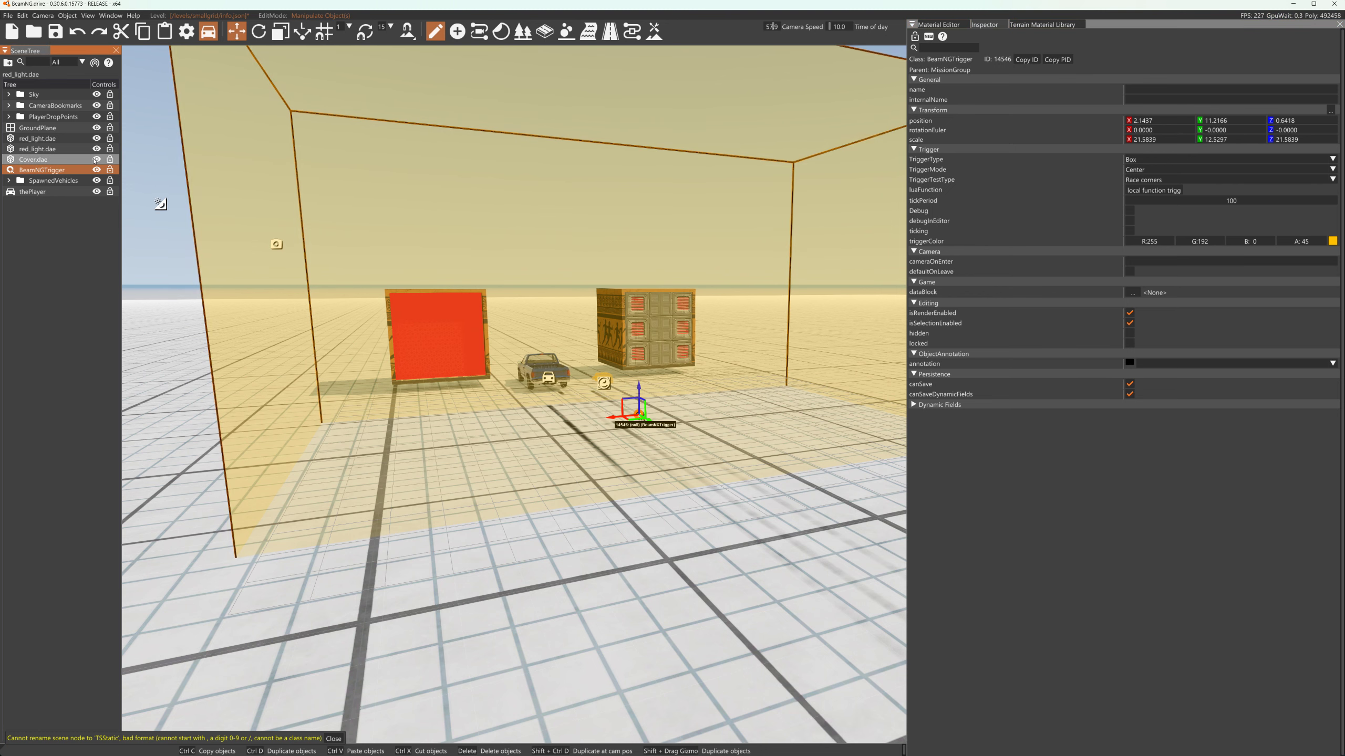
Make the hidden Cover.dae object visible again and leave the world editor
click(32, 159)
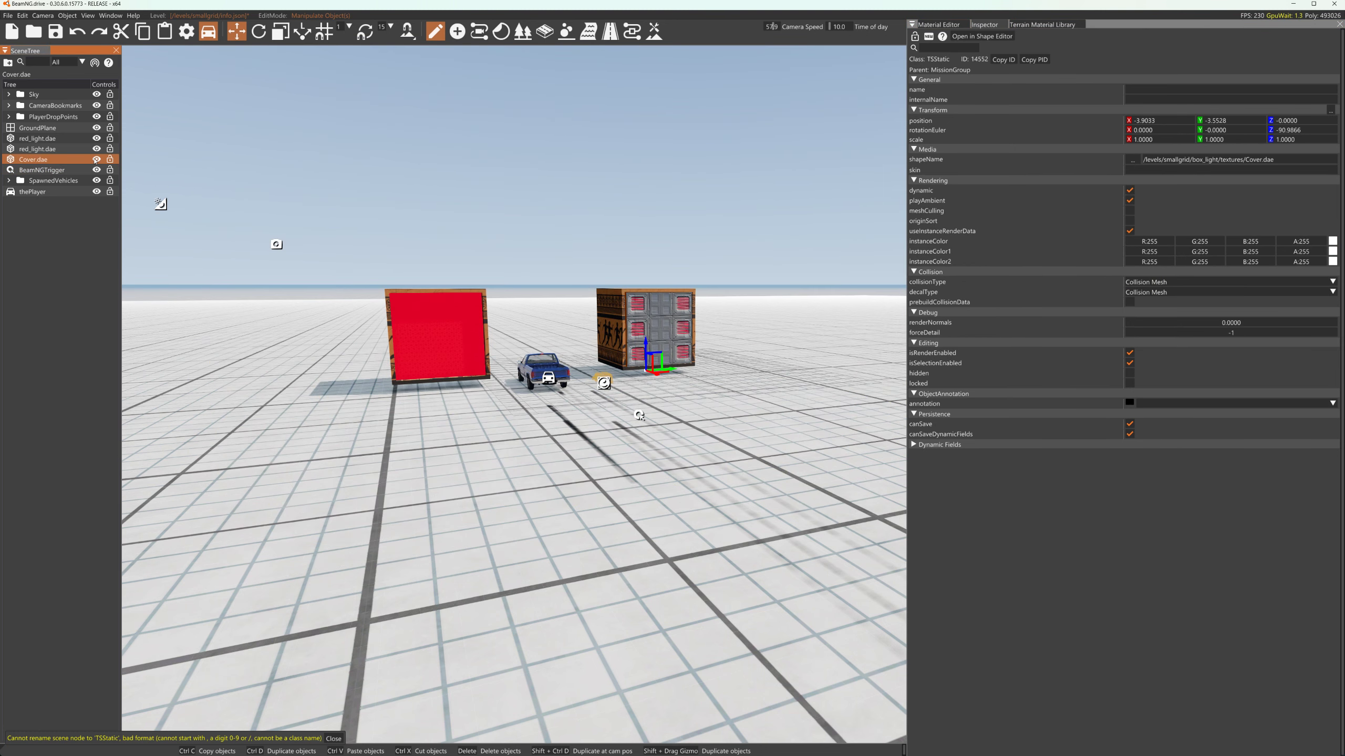
key(Down)
key(Down)
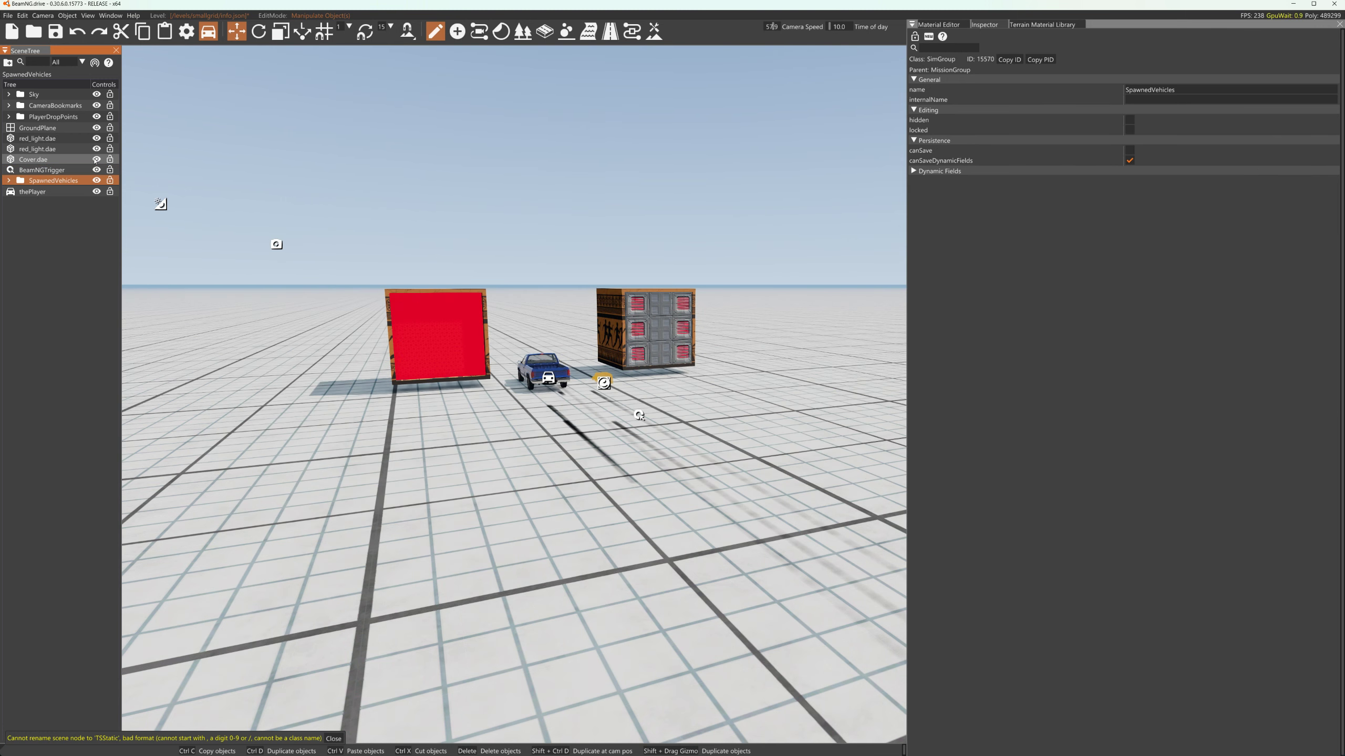
key(Down)
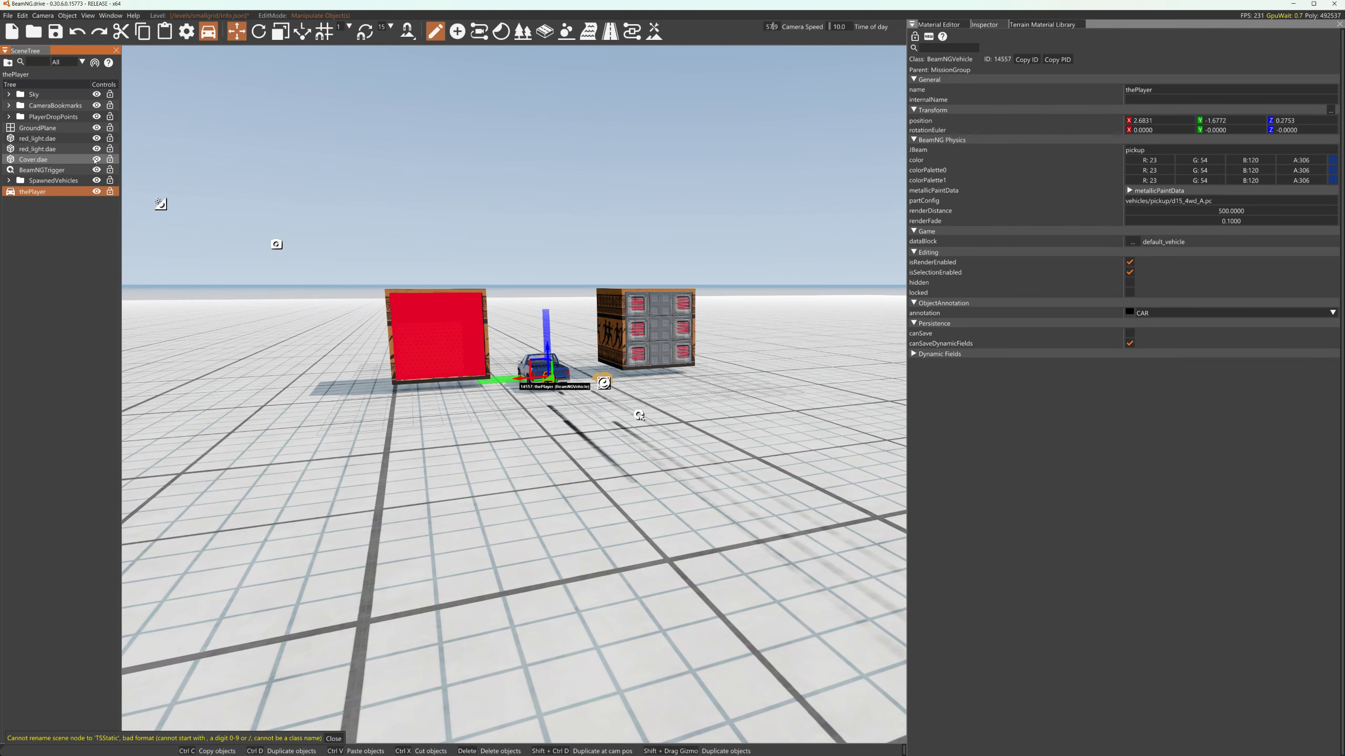
key(F11)
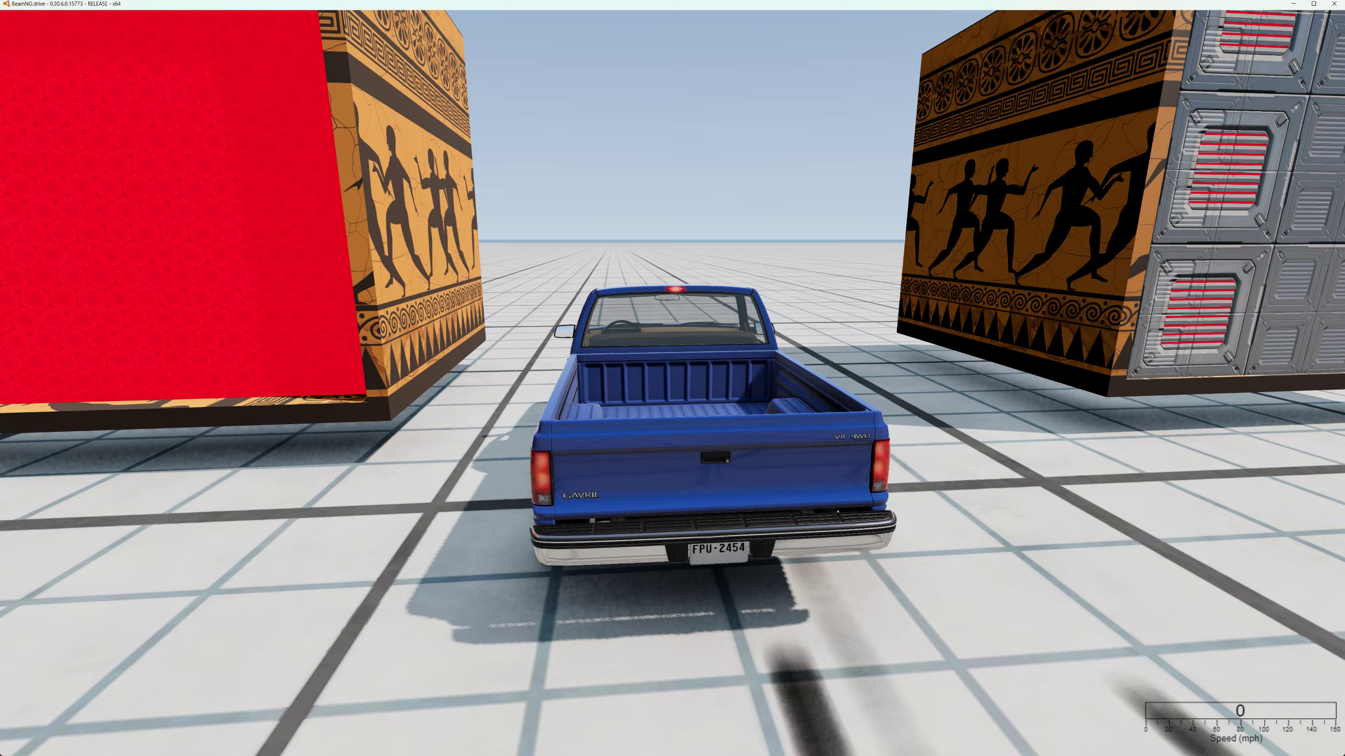
Reverse the pickup far from the light boxes, drive back to retest the trigger, and check the console log
key(Up)
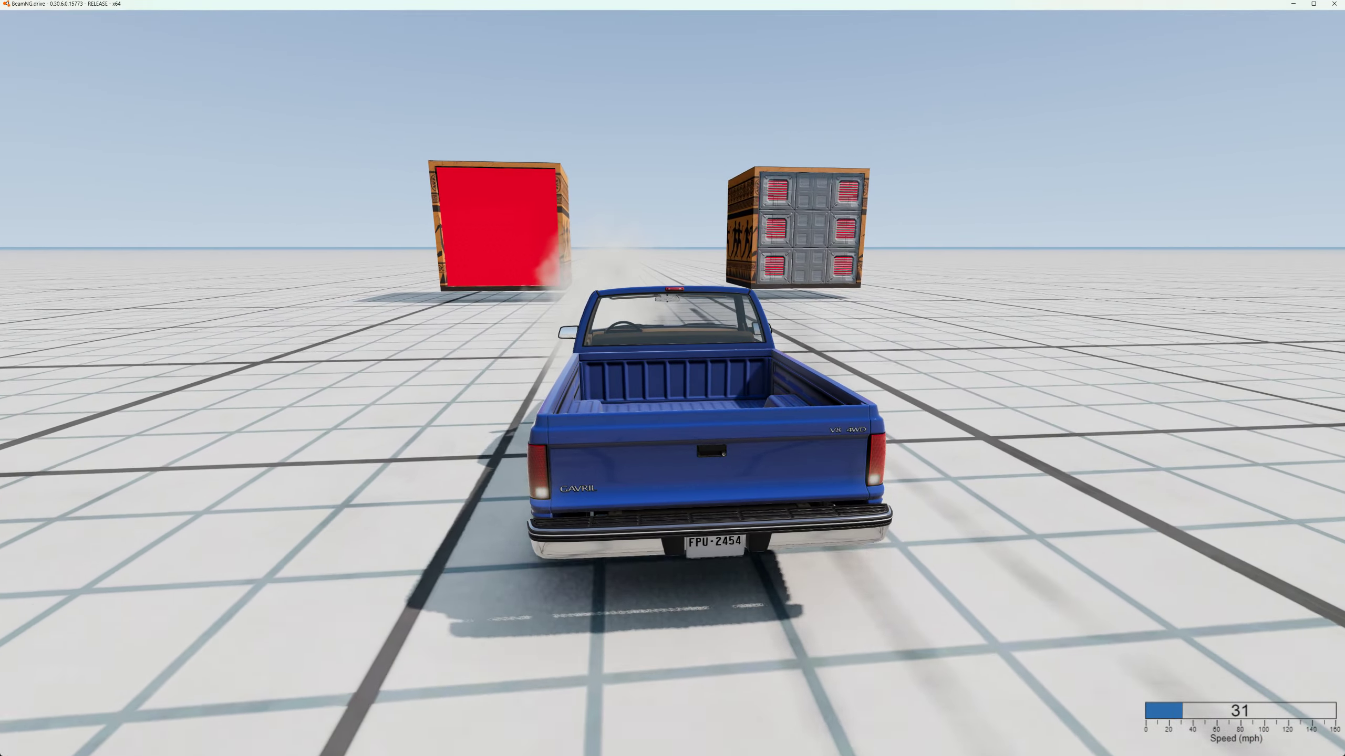
key(Down)
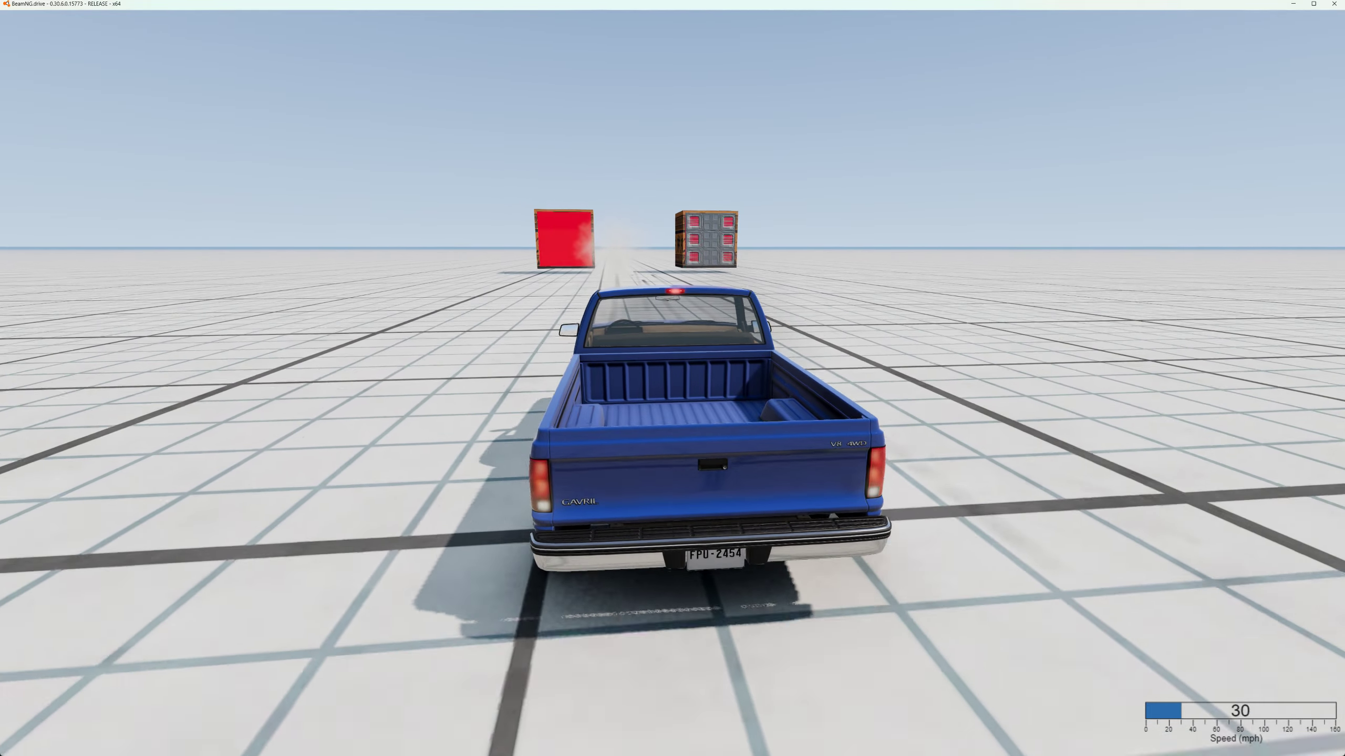
key(Up)
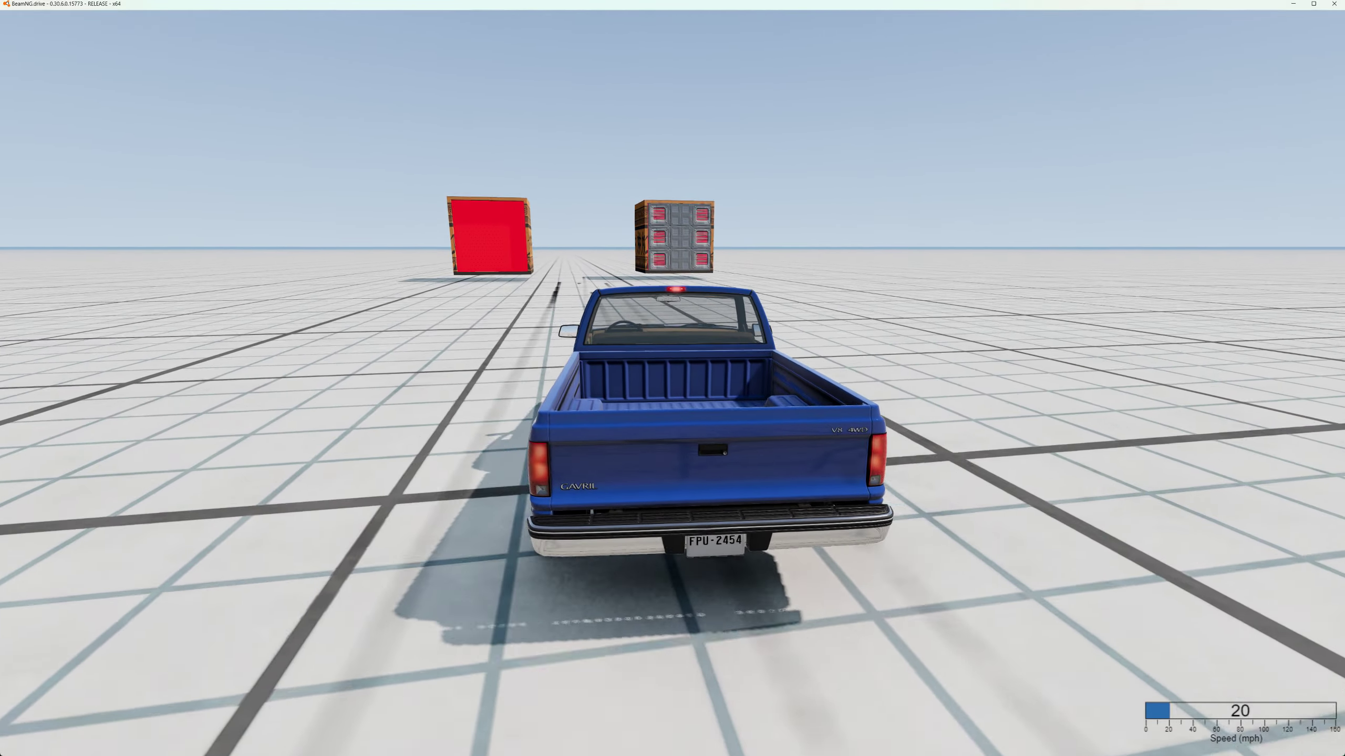
key(Down)
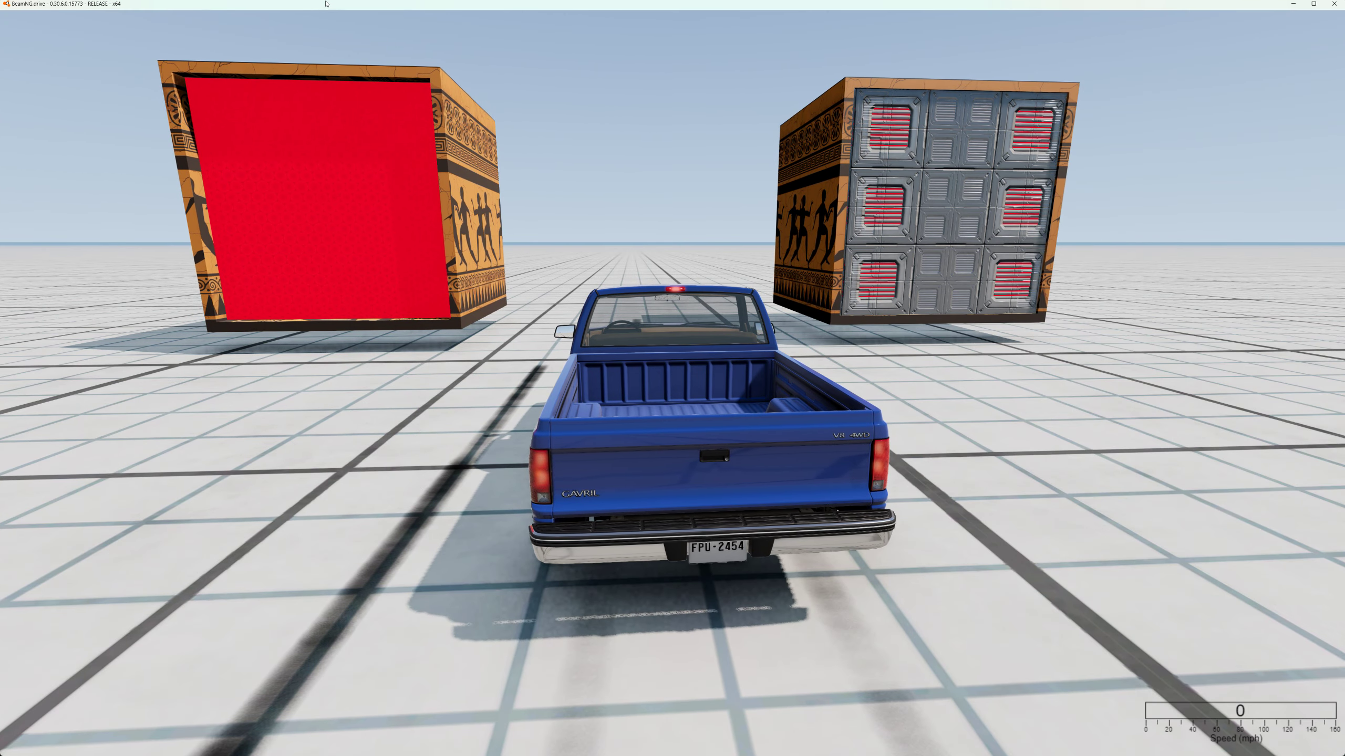
key(grave)
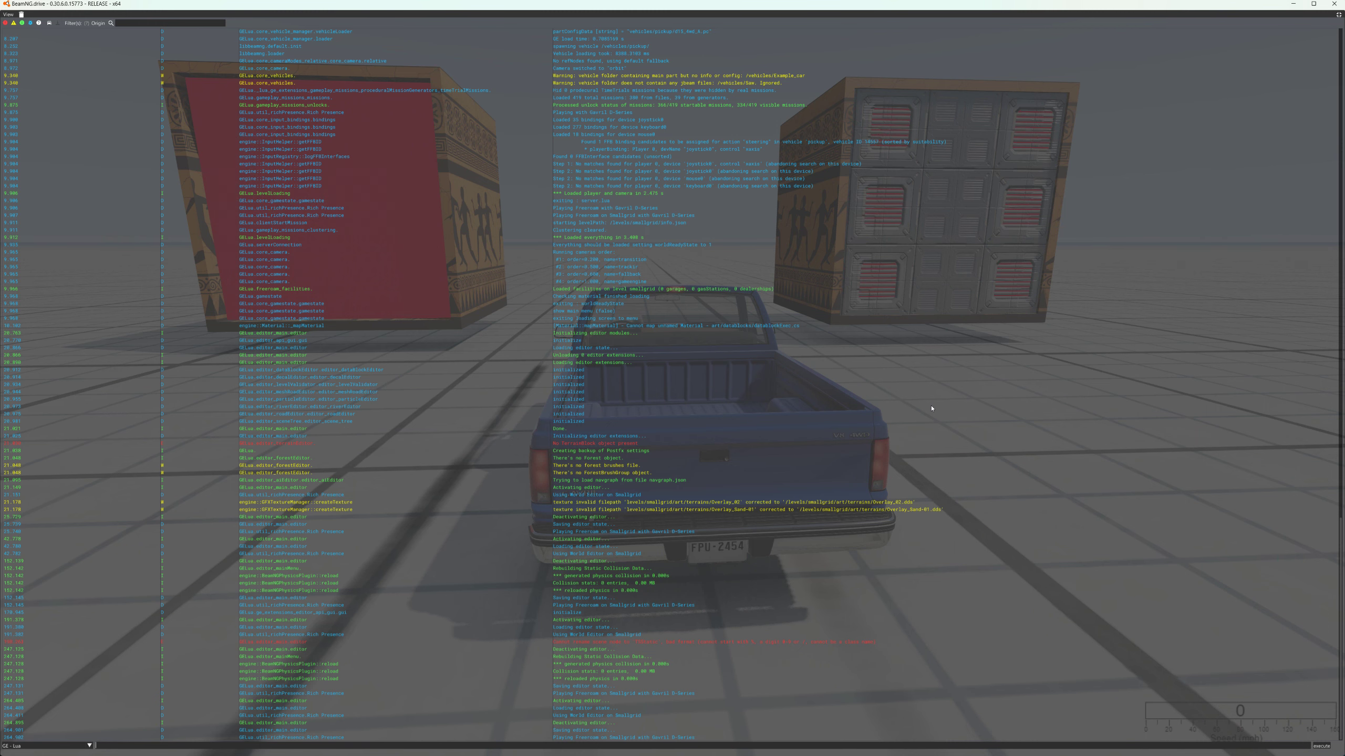
key(grave)
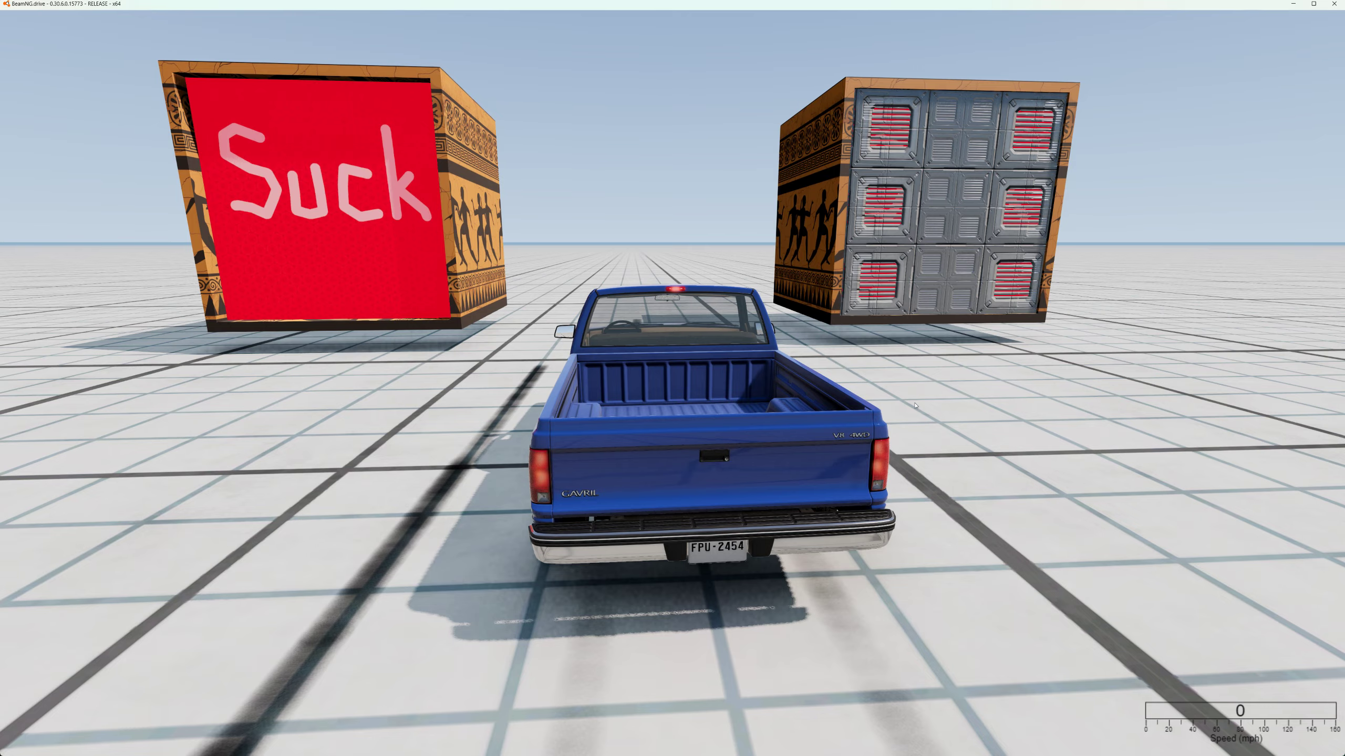
Return to the world editor and inspect the BeamNGTrigger's volume around the light boxes
key(F11)
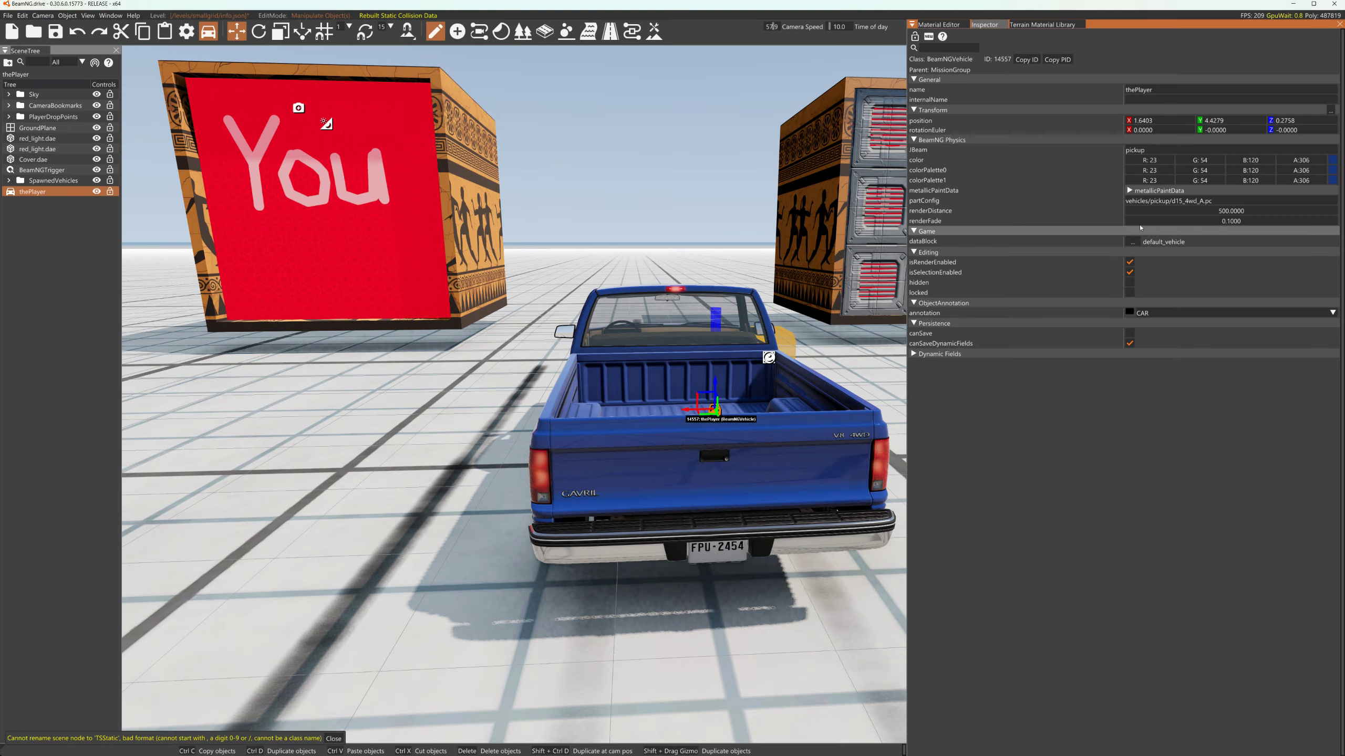
right_drag(514, 394, 903, 402)
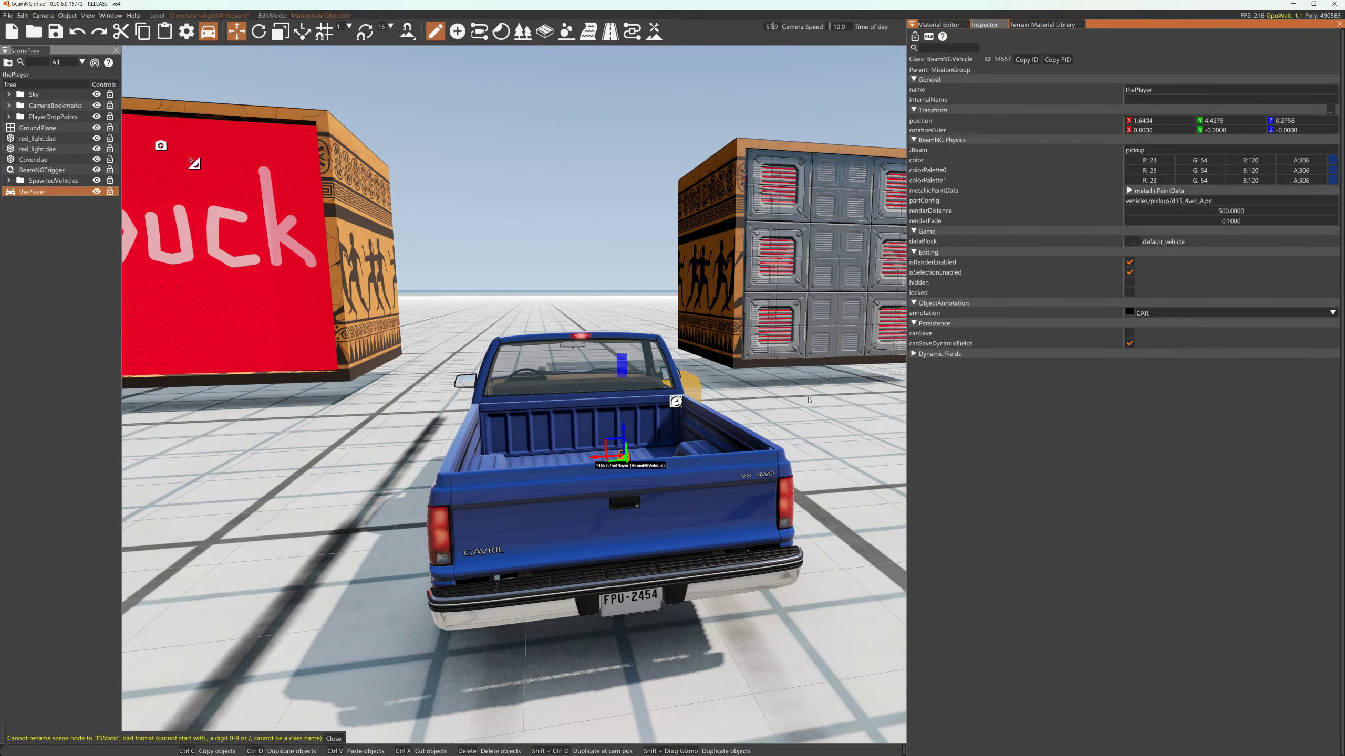
key(s)
key(a)
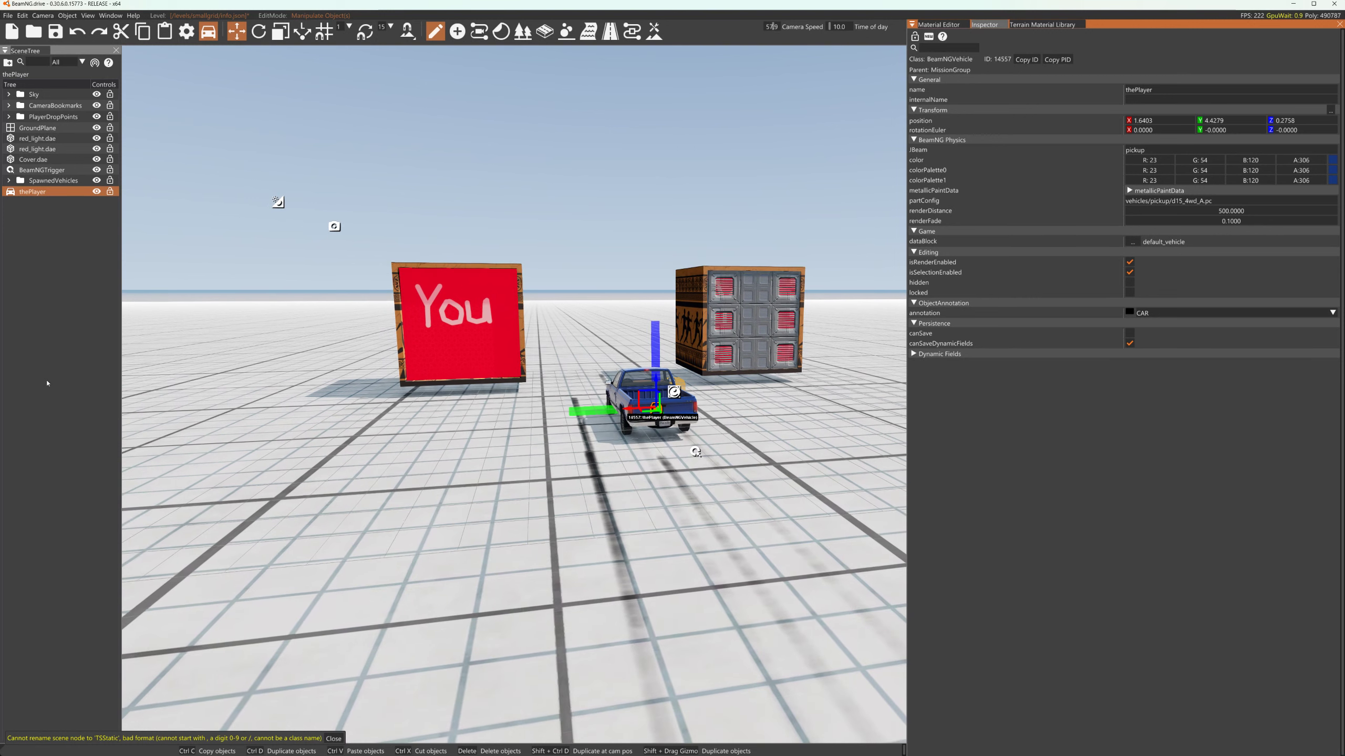
click(56, 173)
click(57, 174)
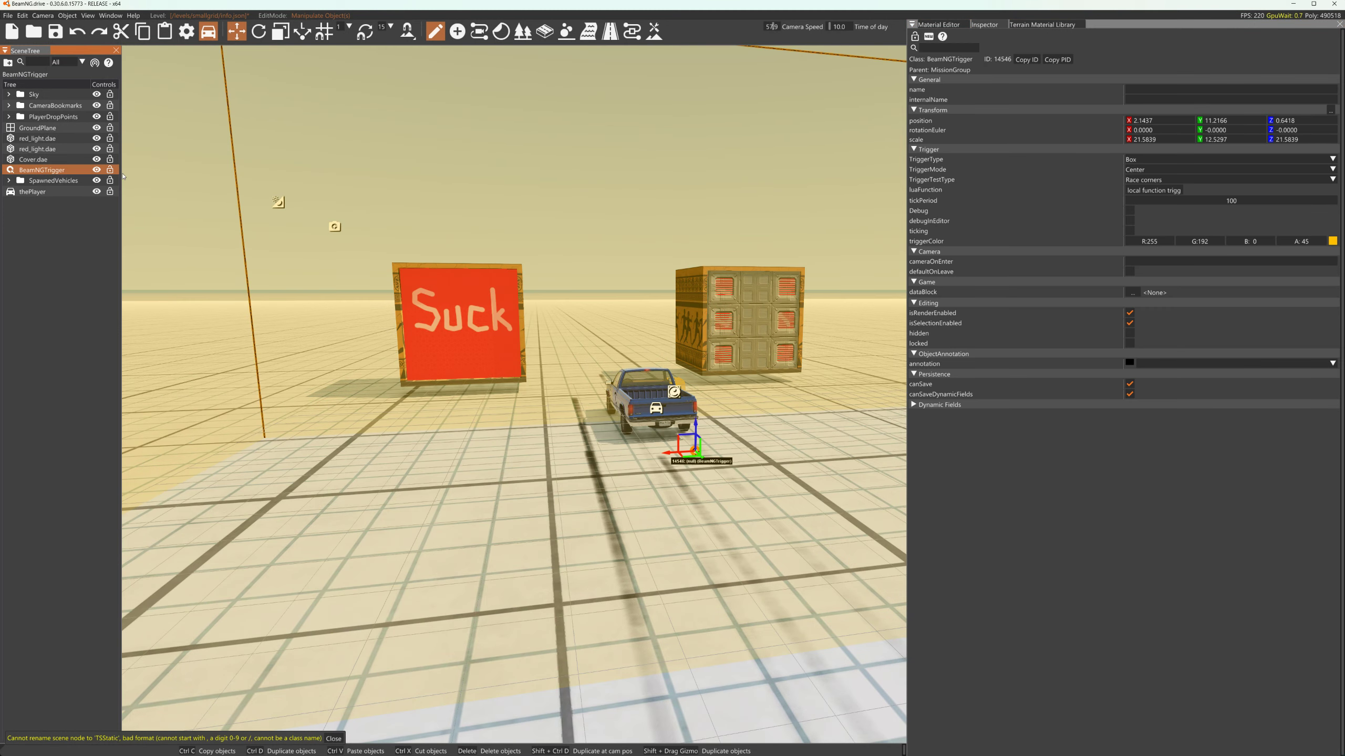
Name the Cover.dae object metal_cover
right_click(39, 160)
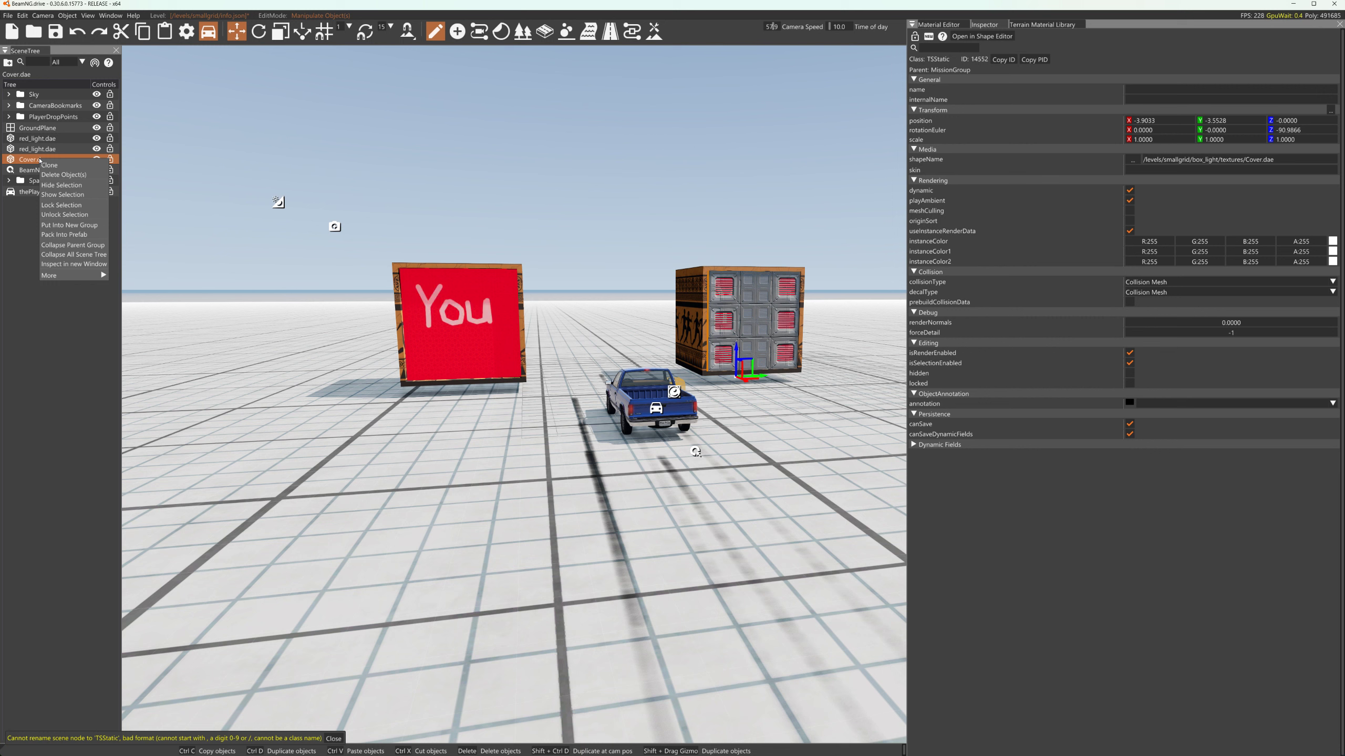
click(941, 64)
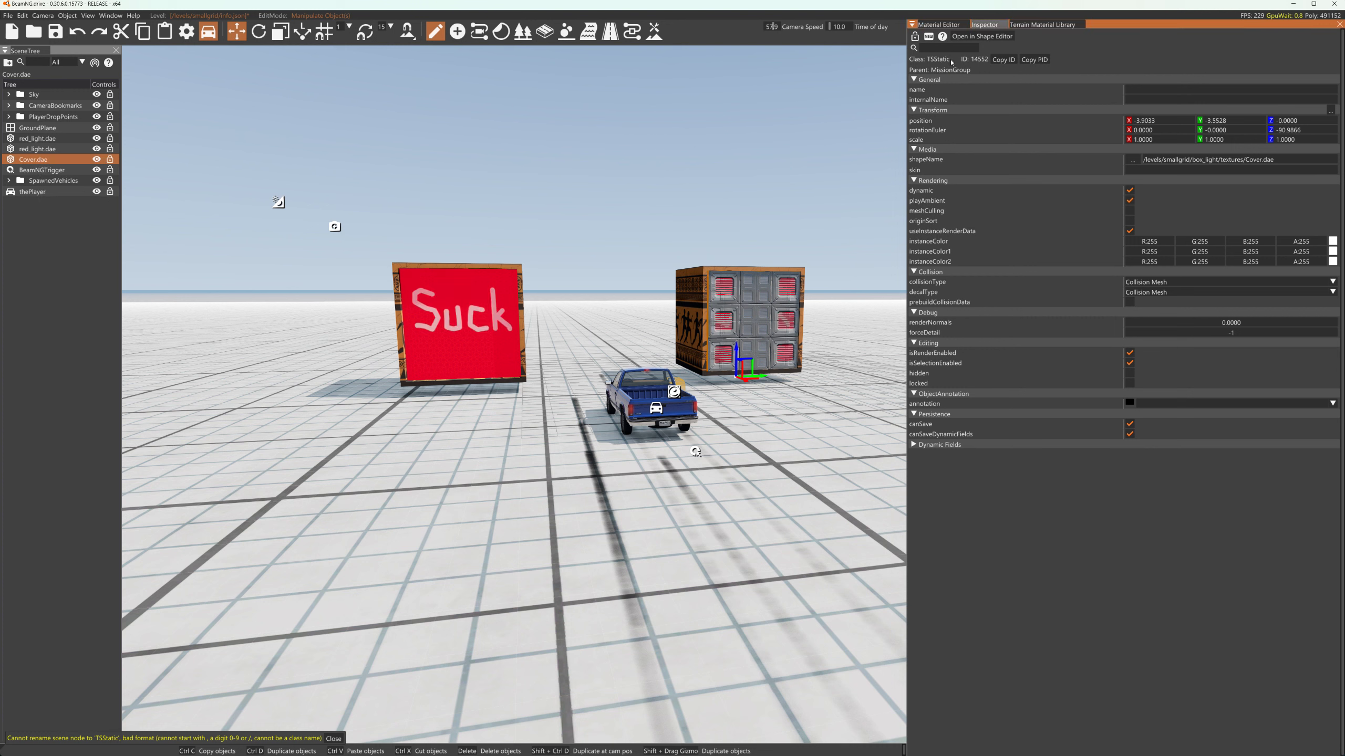
click(1145, 88)
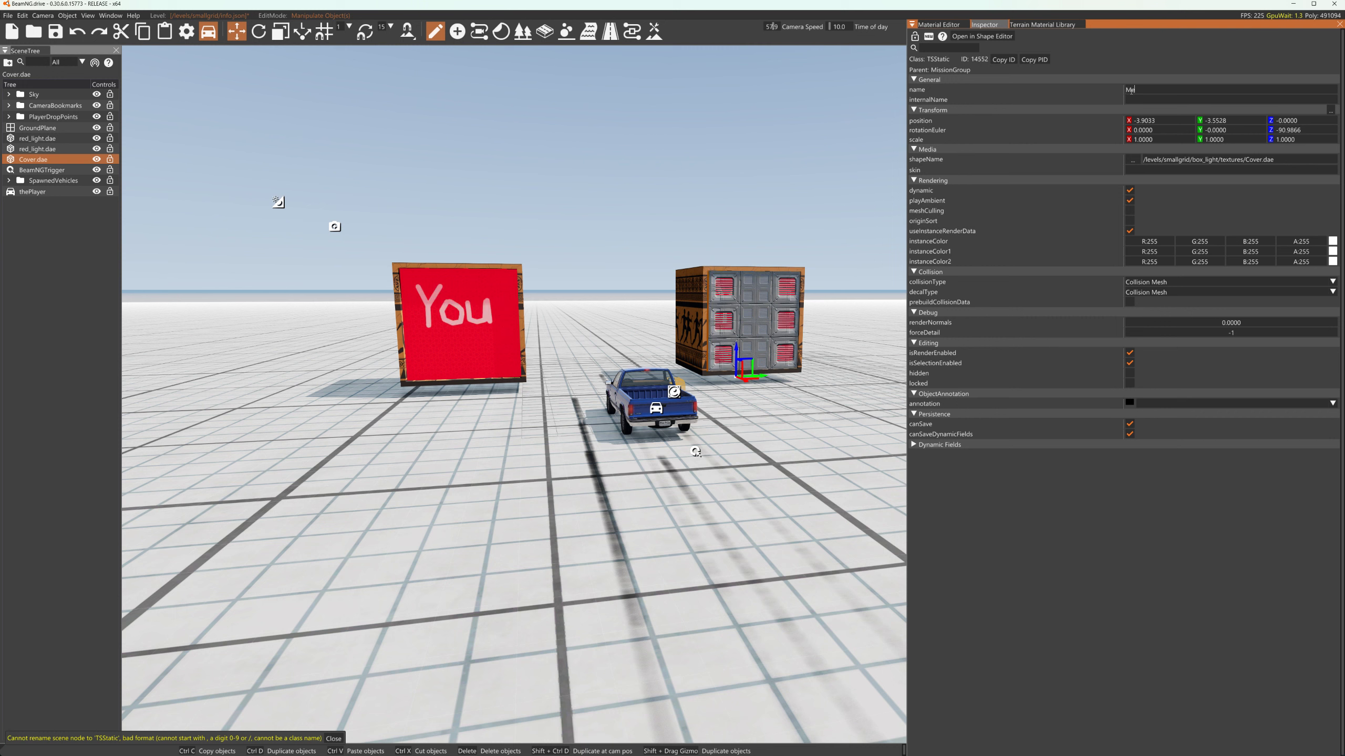
key(BackSpace)
key(BackSpace)
key(BackSpace)
key(BackSpace)
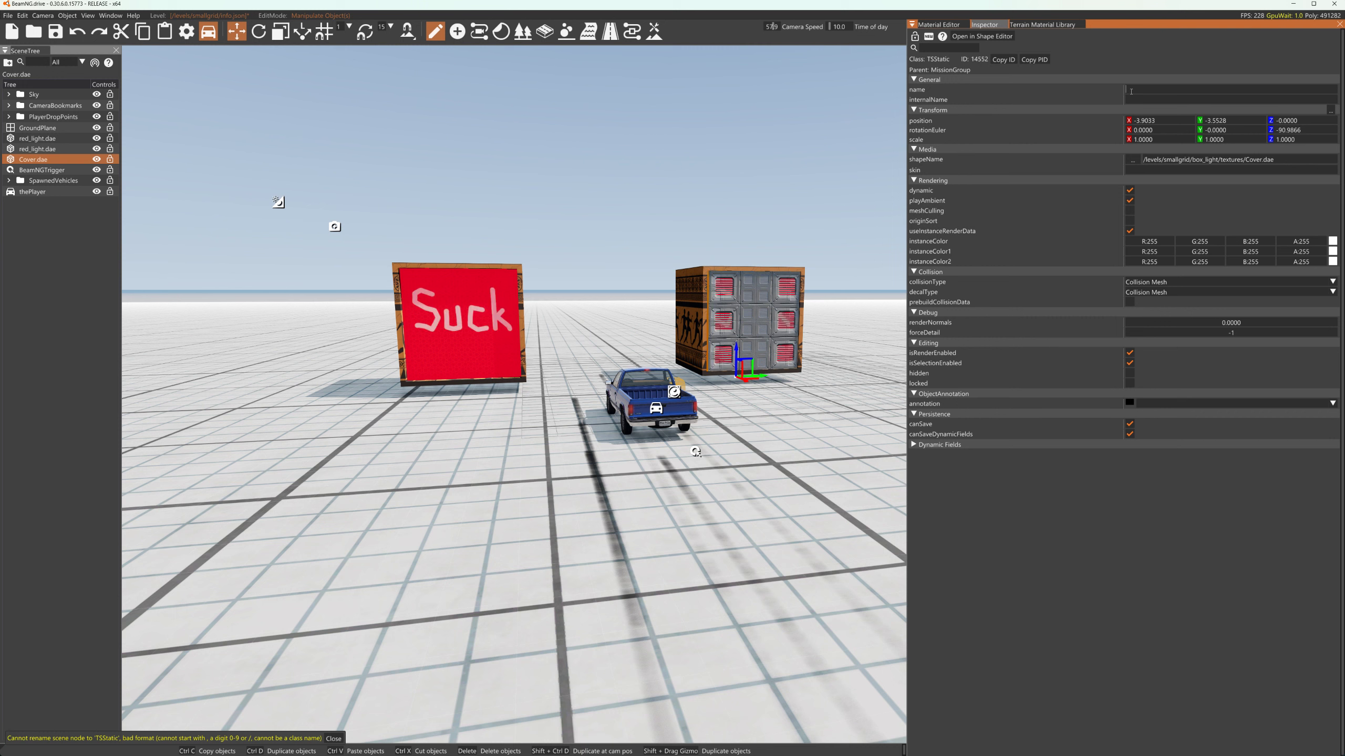
text(metal)
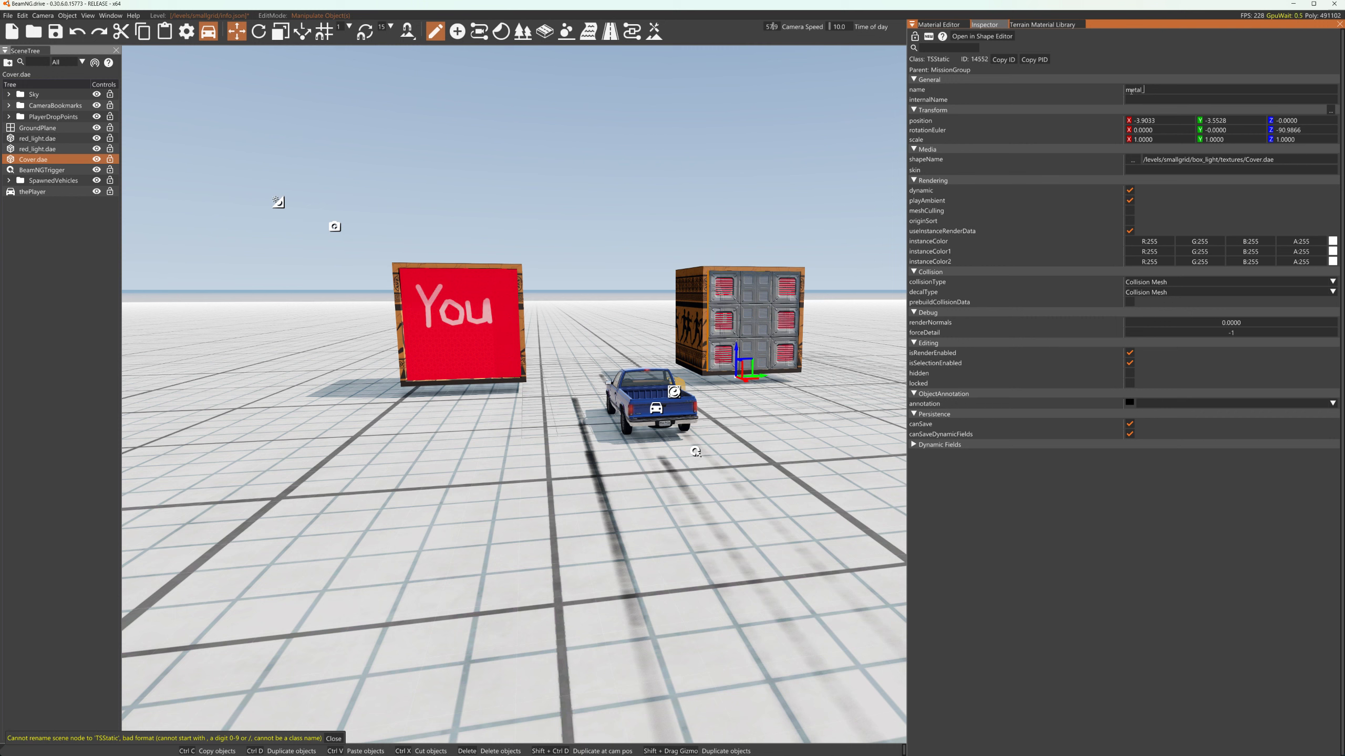
text(_cover)
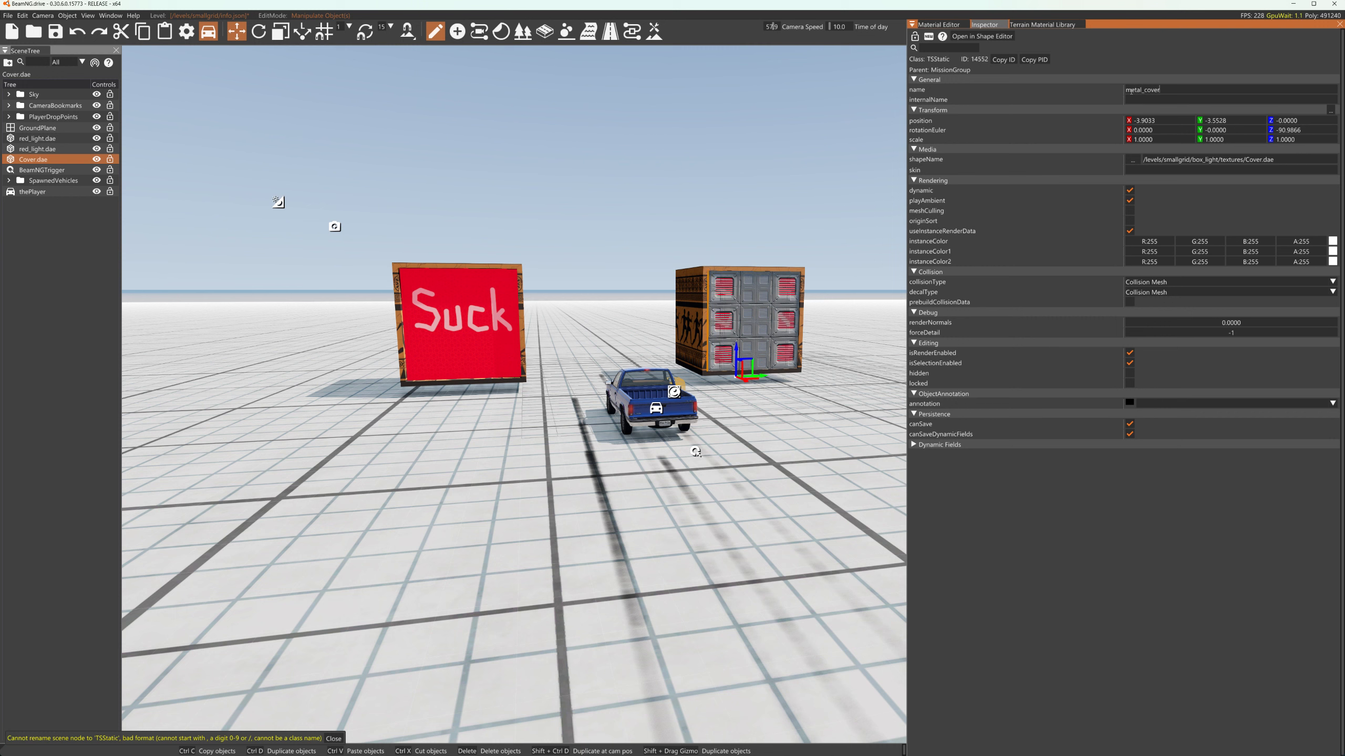
key(Return)
Copy the cover's name and use it to replace the ID in the findObject call of the BeamNGTrigger's Lua function
click(1173, 91)
key(ctrl+c)
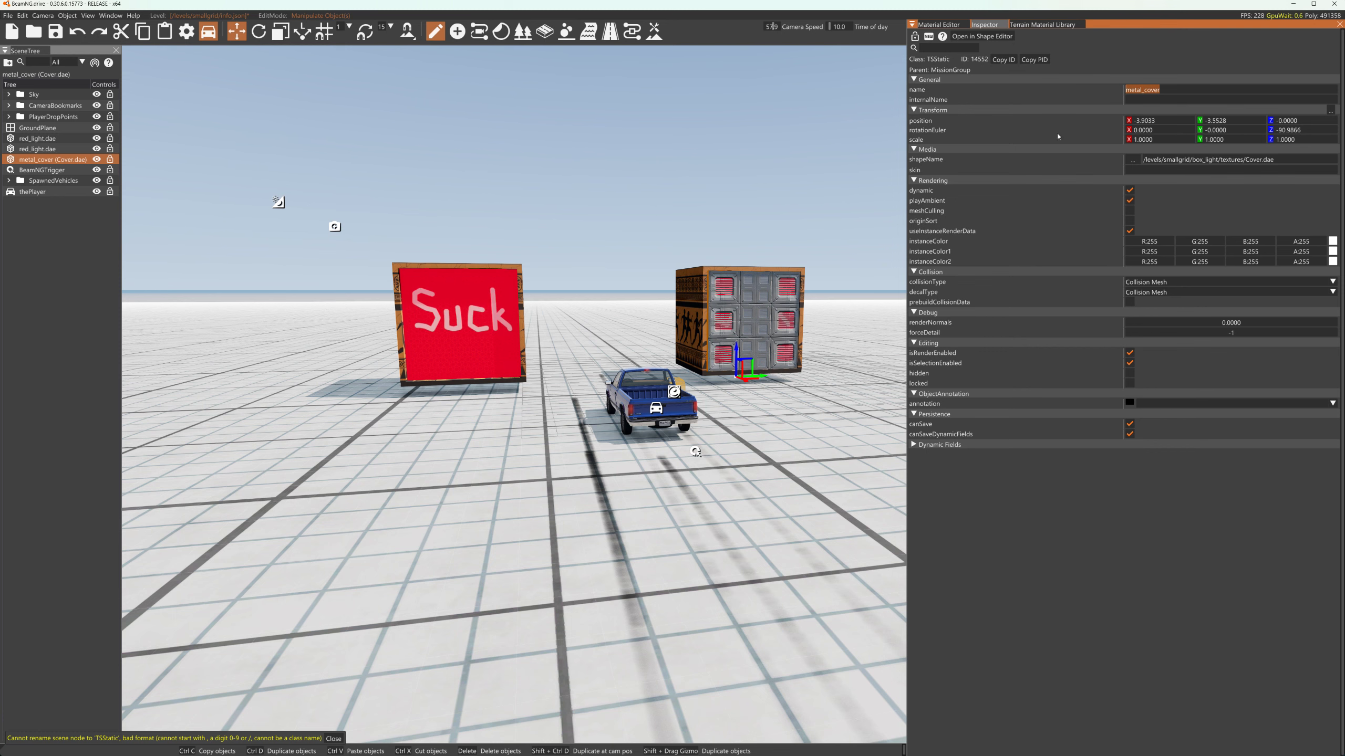
click(695, 451)
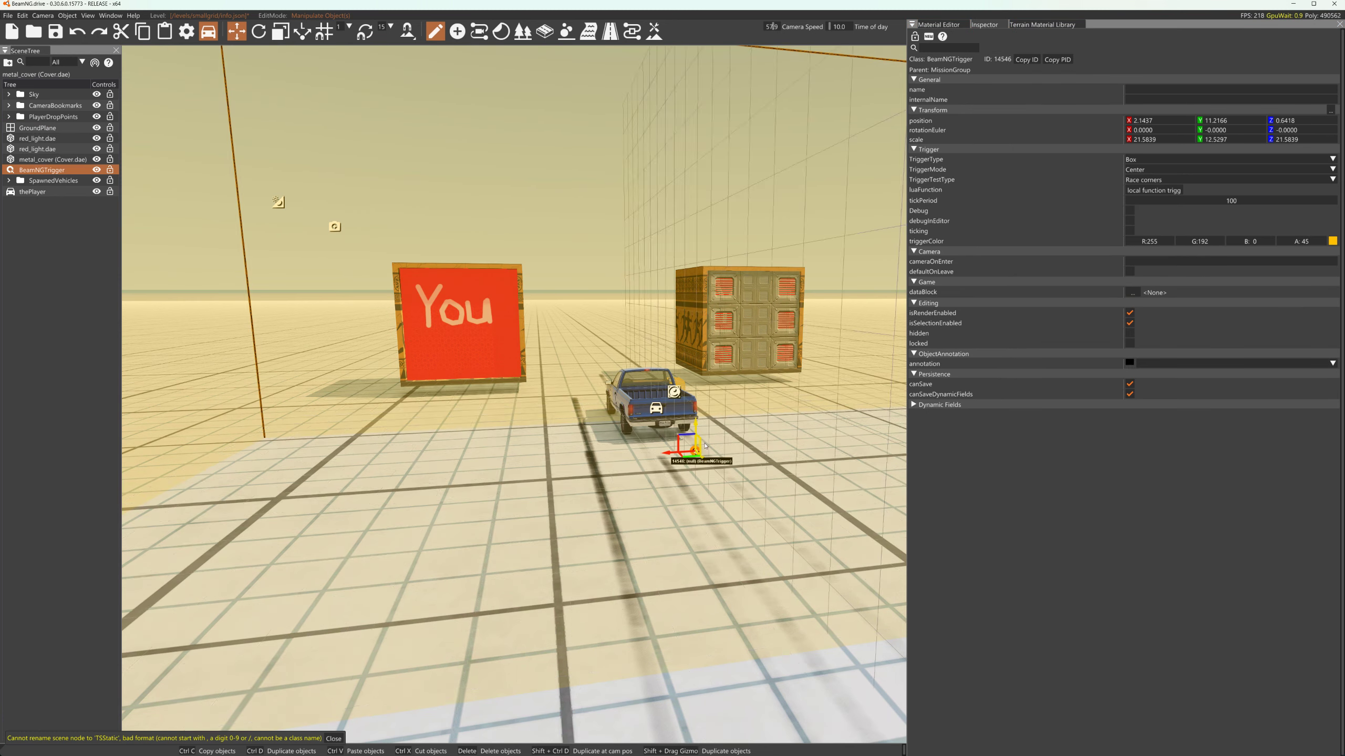
click(1142, 192)
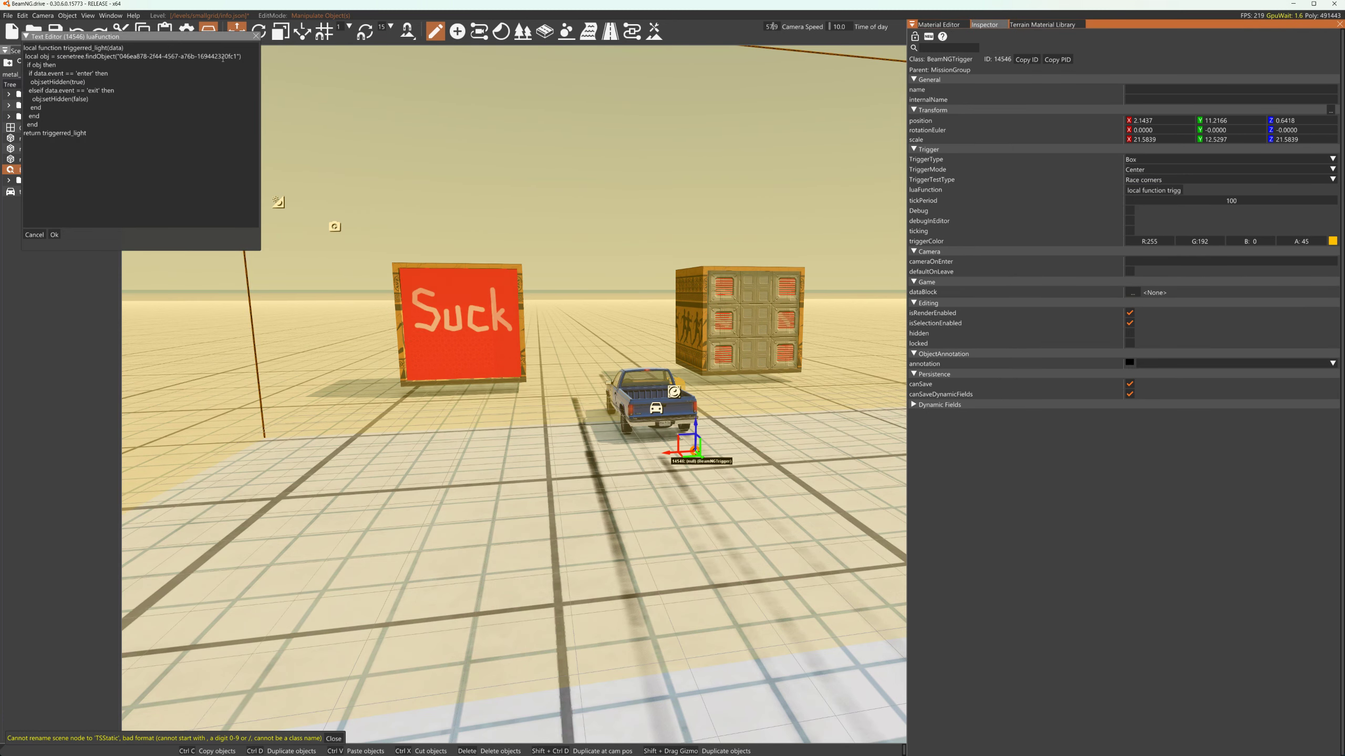
drag(120, 56, 238, 56)
key(ctrl+v)
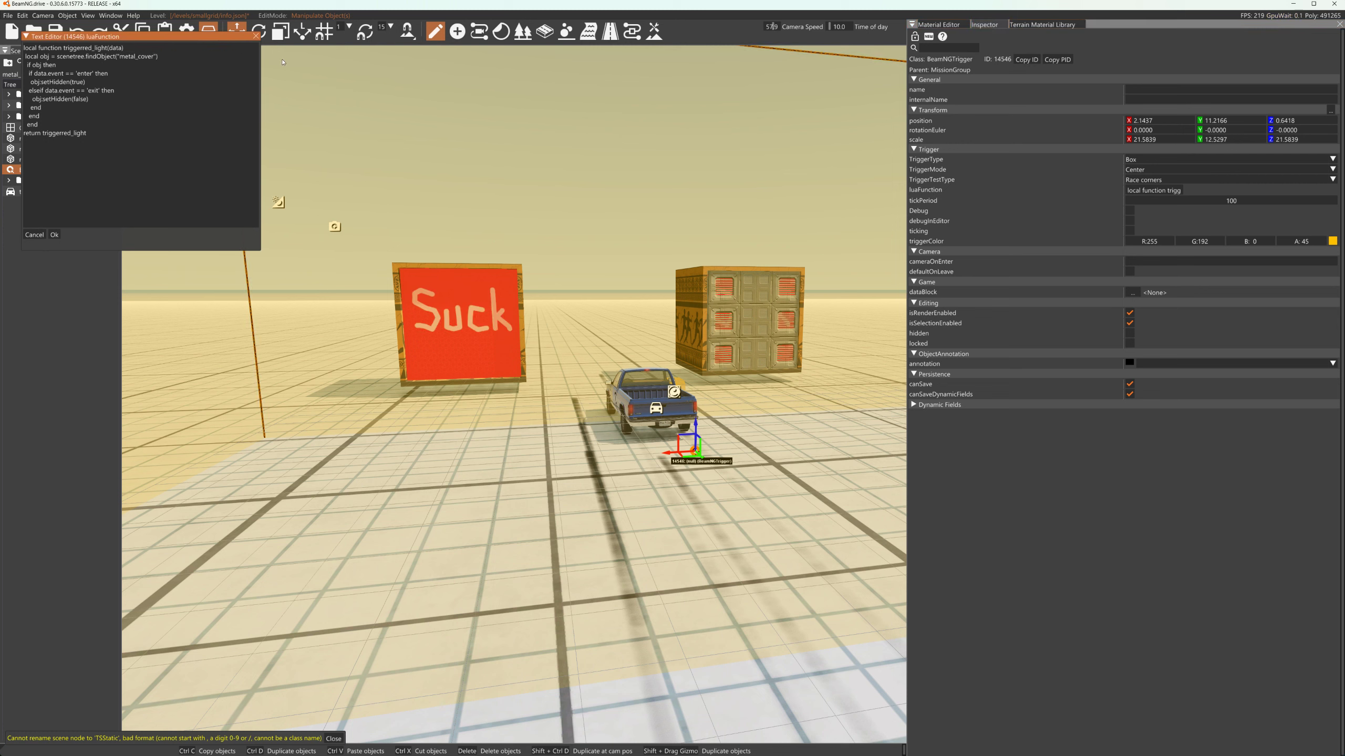
click(60, 235)
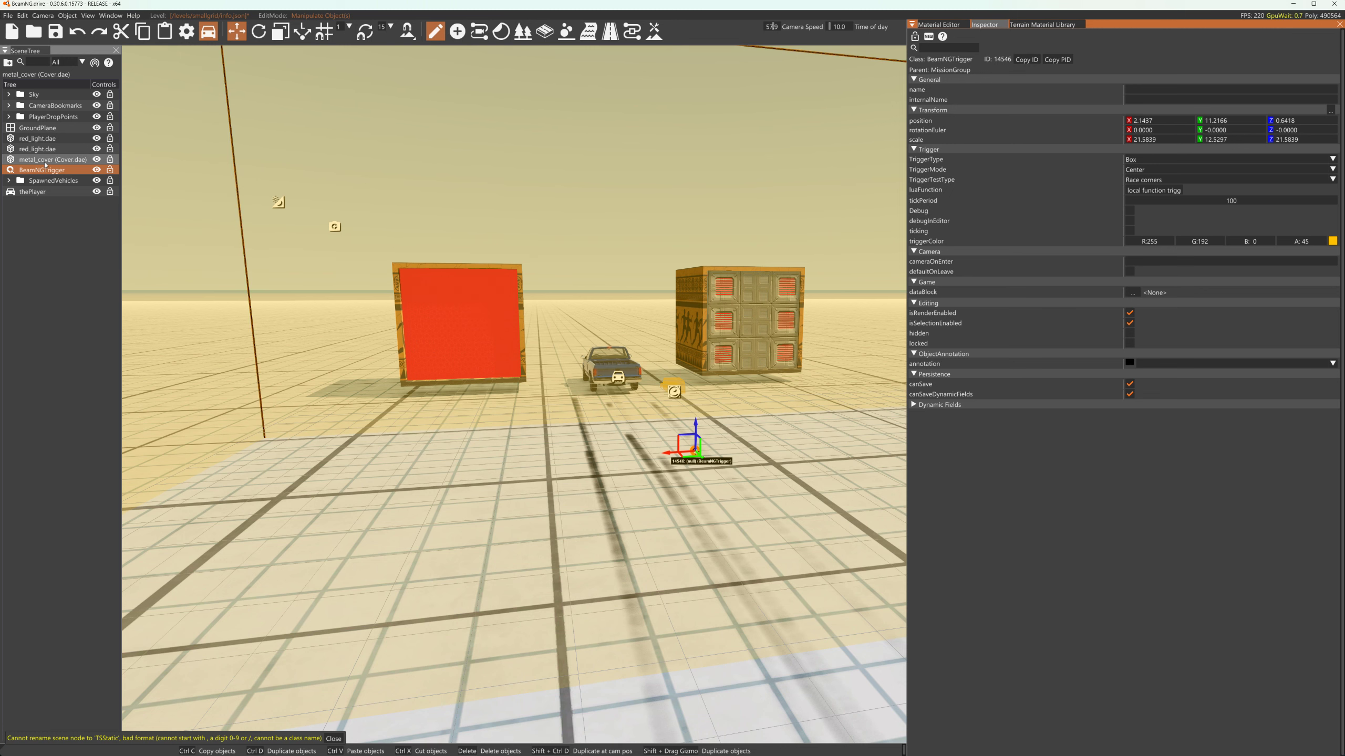
Select the metal_cover object, save the level and leave the world editor
click(45, 164)
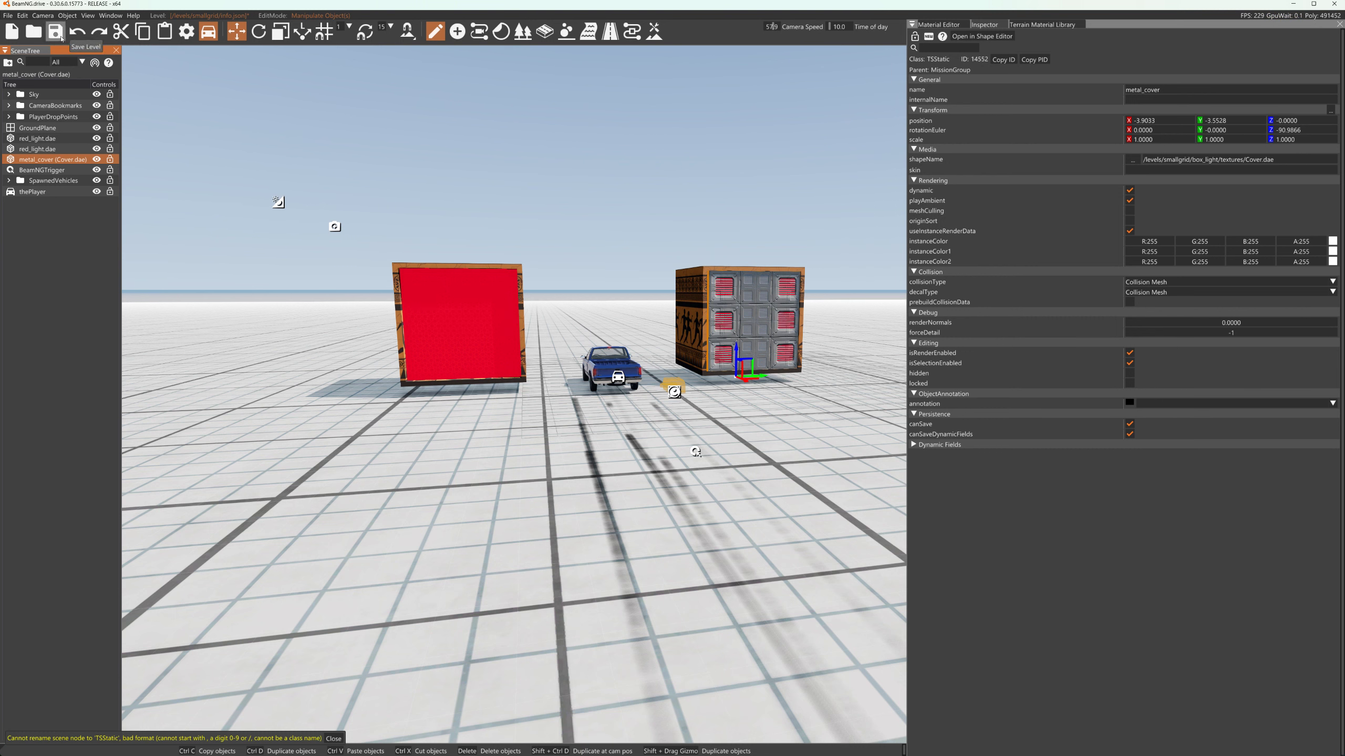
click(60, 38)
key(F11)
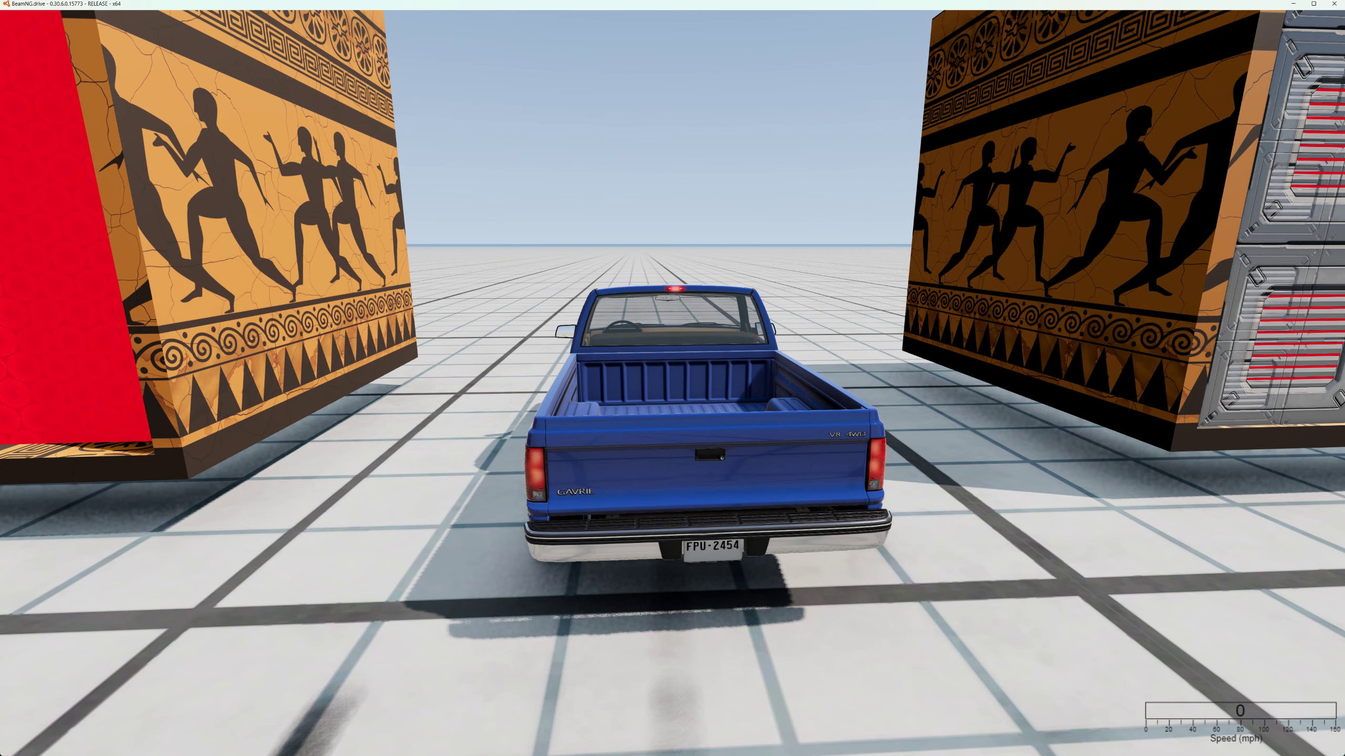
Respawn in the Grid, Small, Pure level through Freeroam and reverse the pickup away from the light boxes to test the trigger
key(Escape)
click(337, 23)
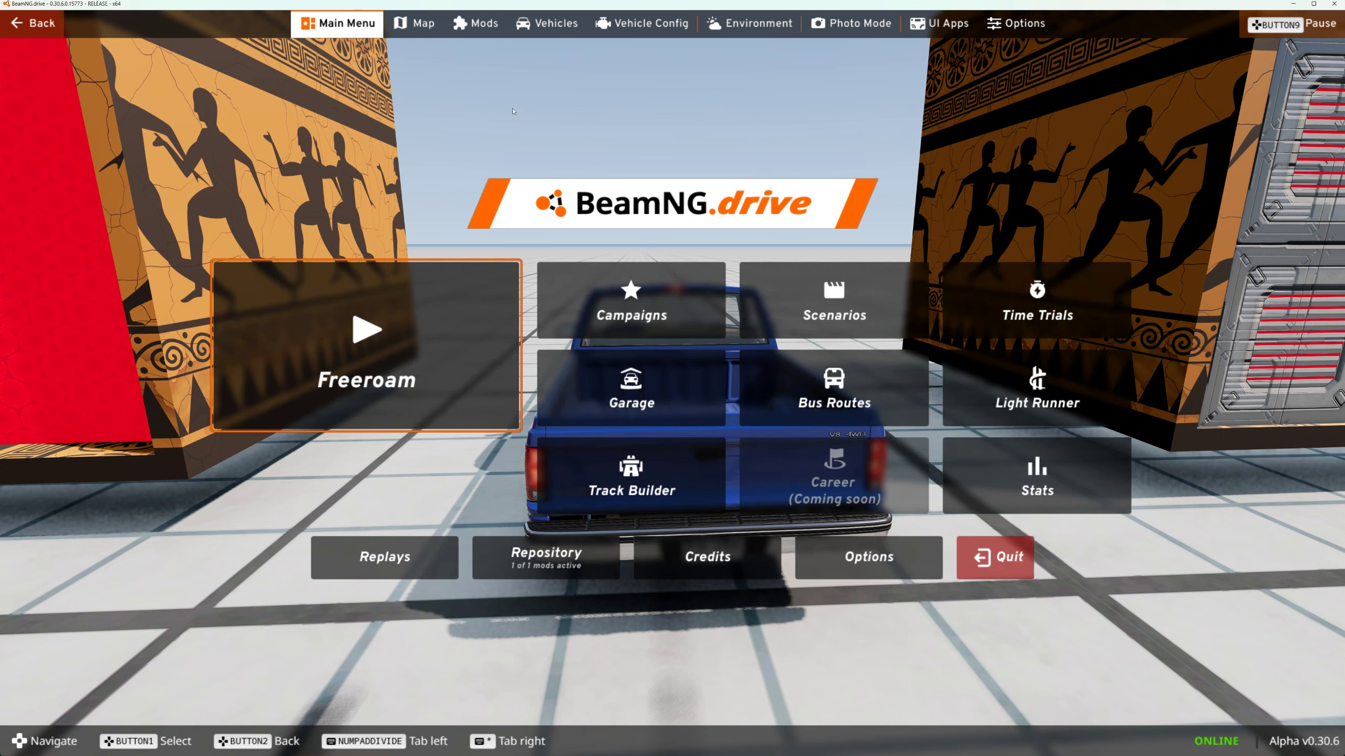
click(416, 324)
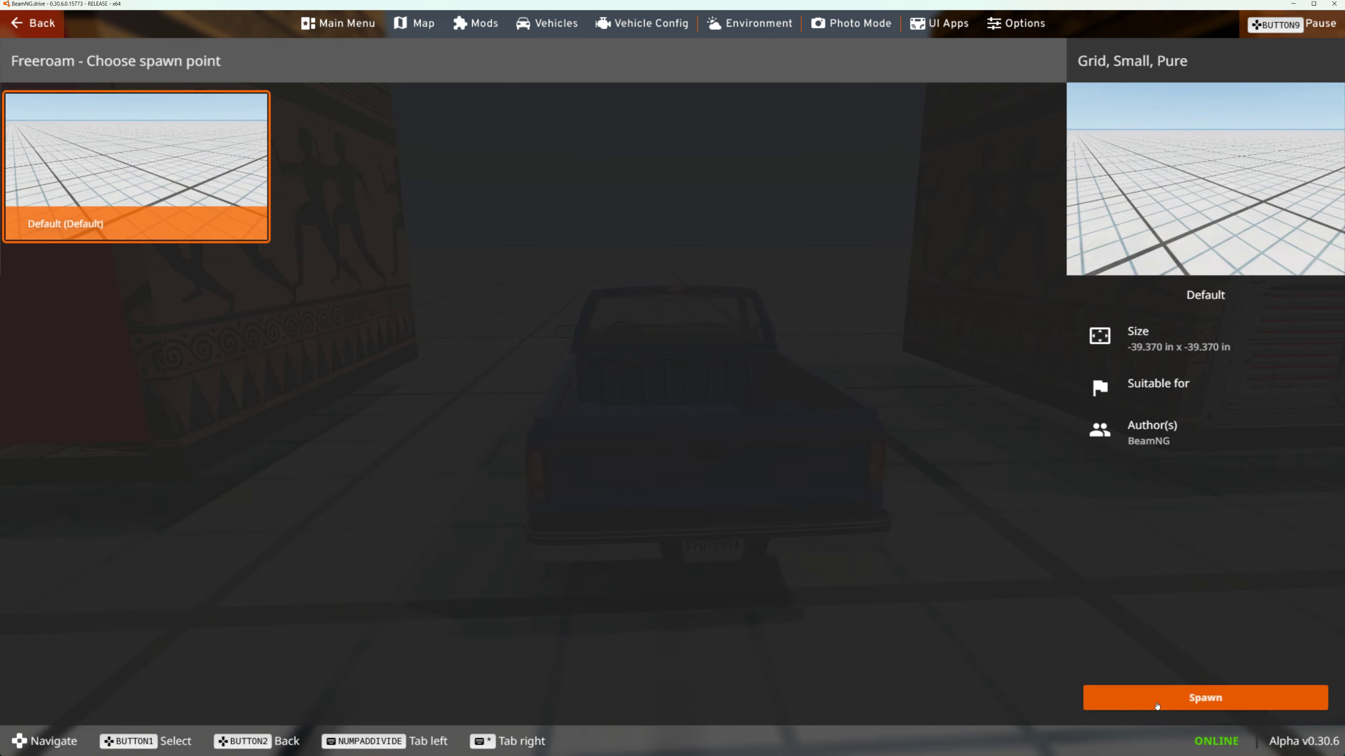
click(1155, 705)
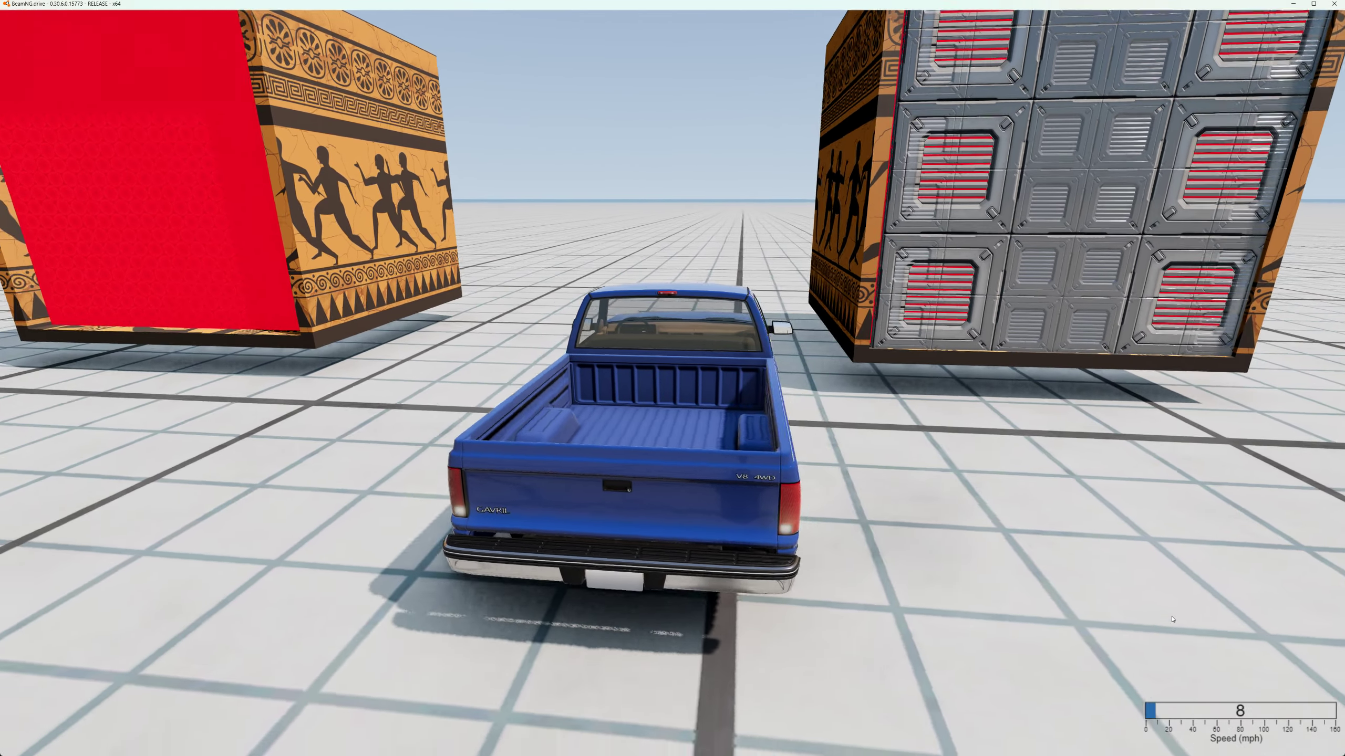
right_drag(1173, 620, 1248, 617)
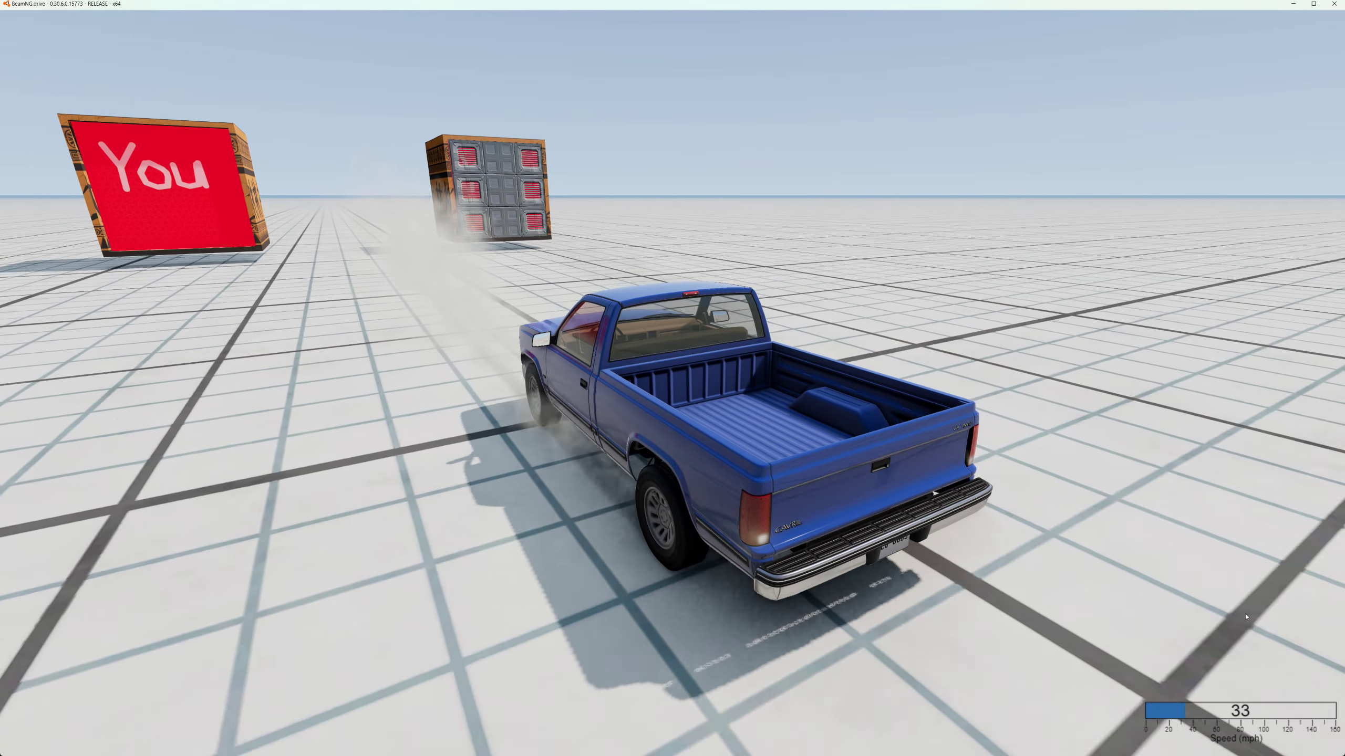
key(w)
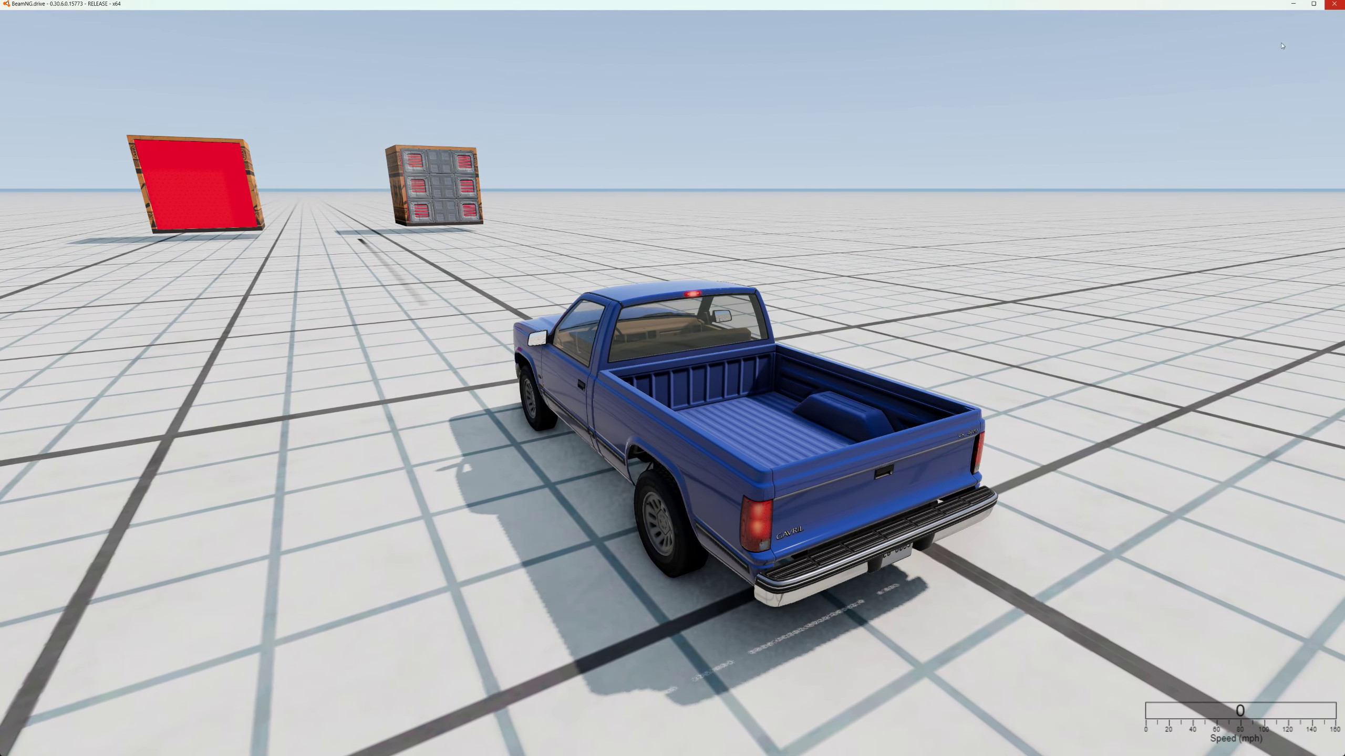
Close BeamNG.drive and delete the old smallgrid.zip from the desktop
click(1334, 4)
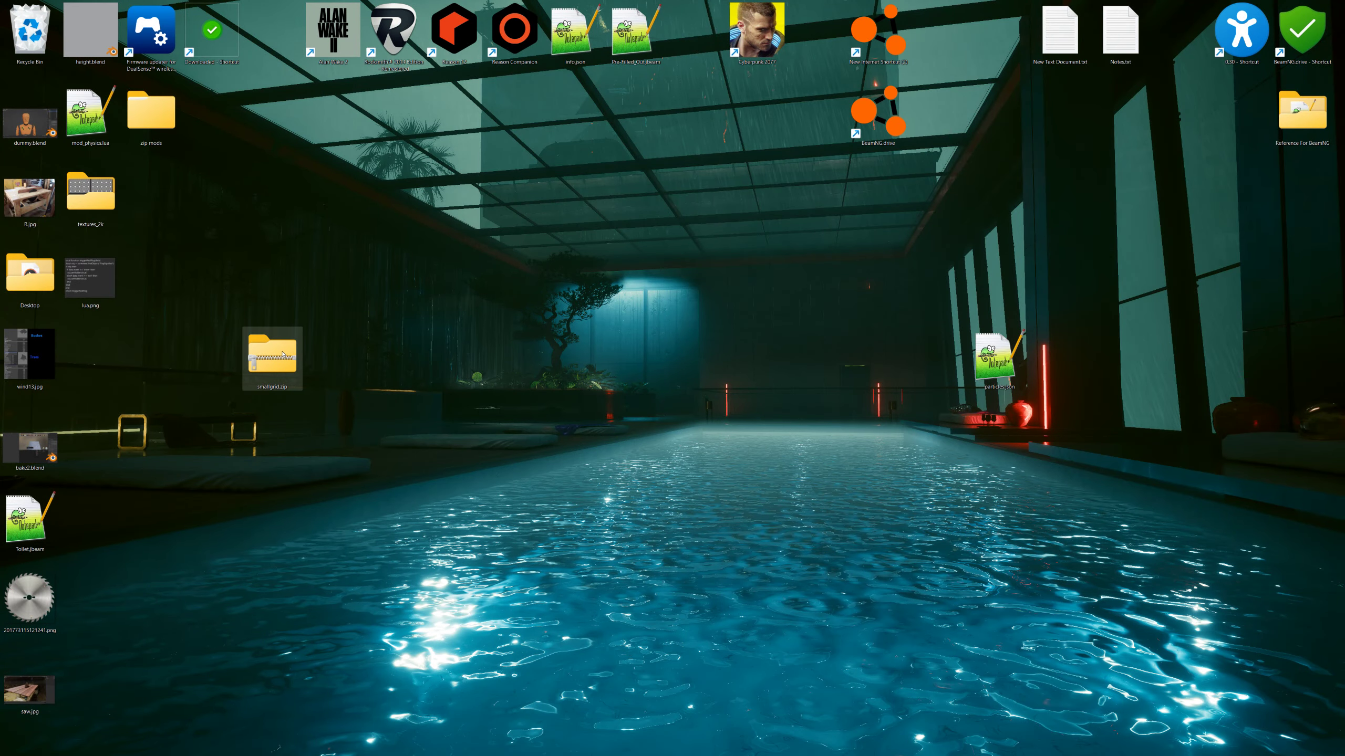
key(Delete)
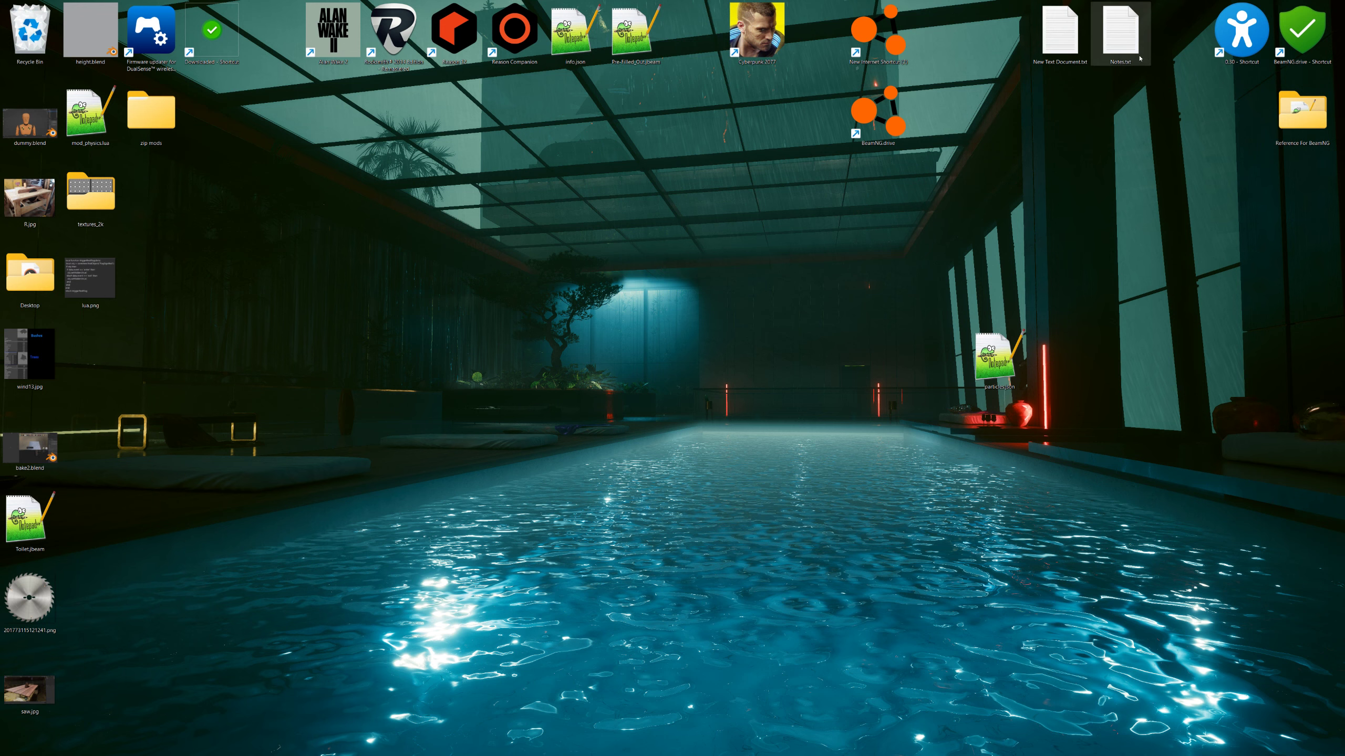
Compress the smallgrid folder in BeamNG's 0.30 levels folder to smallgrid.zip and move the archive to the desktop
double_click(1228, 45)
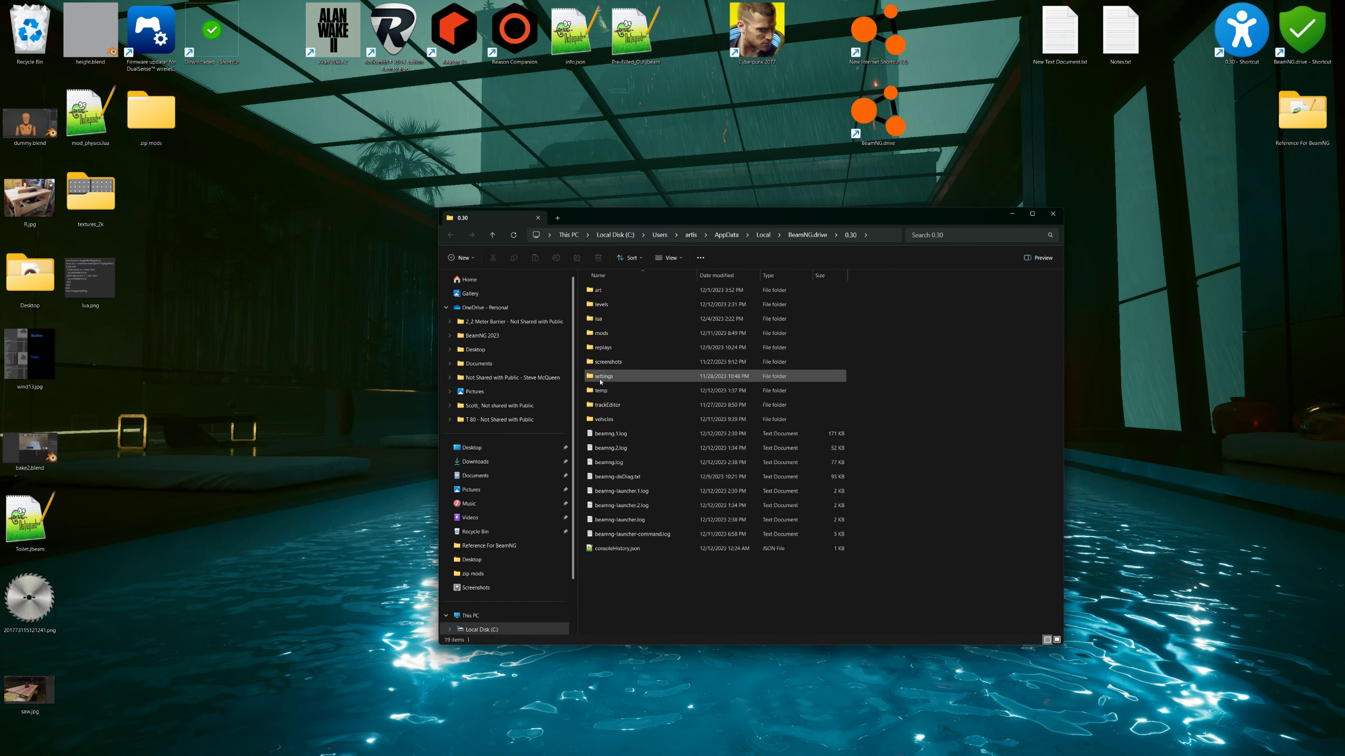
double_click(603, 305)
click(604, 306)
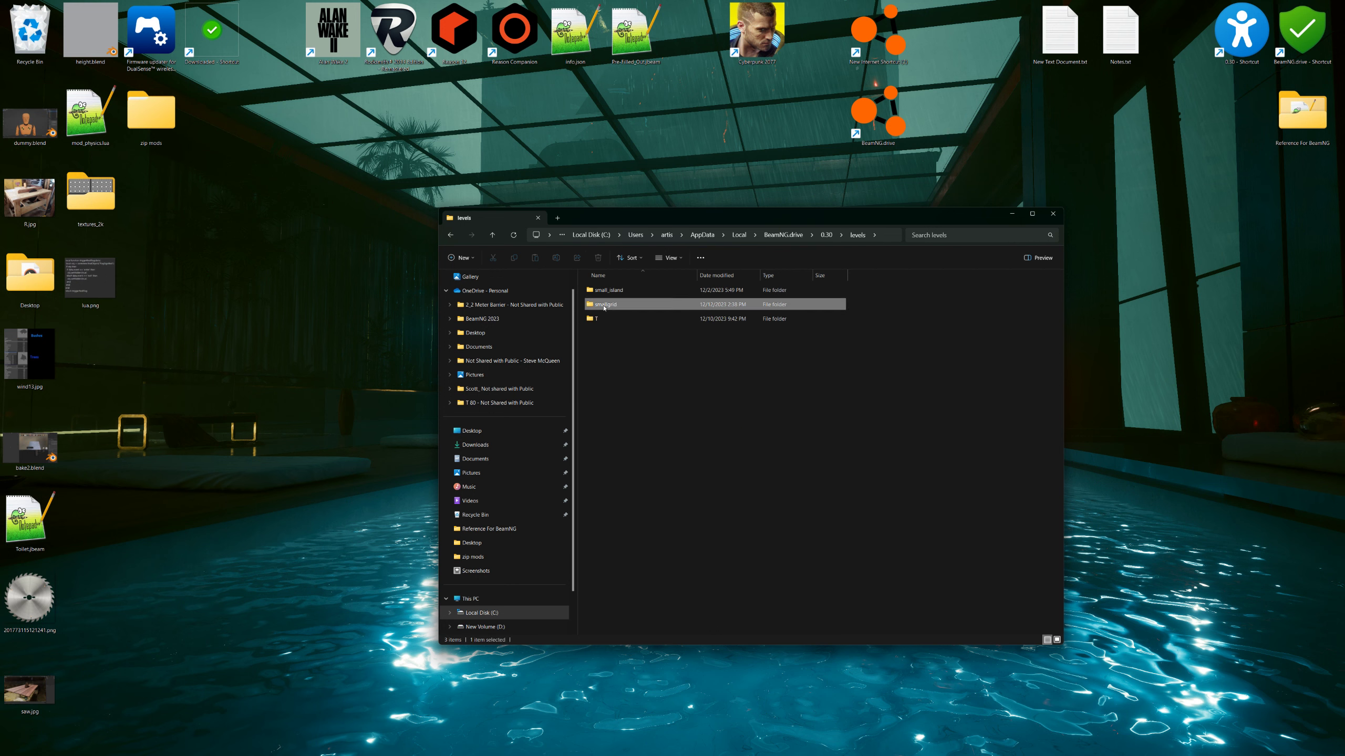
right_click(603, 307)
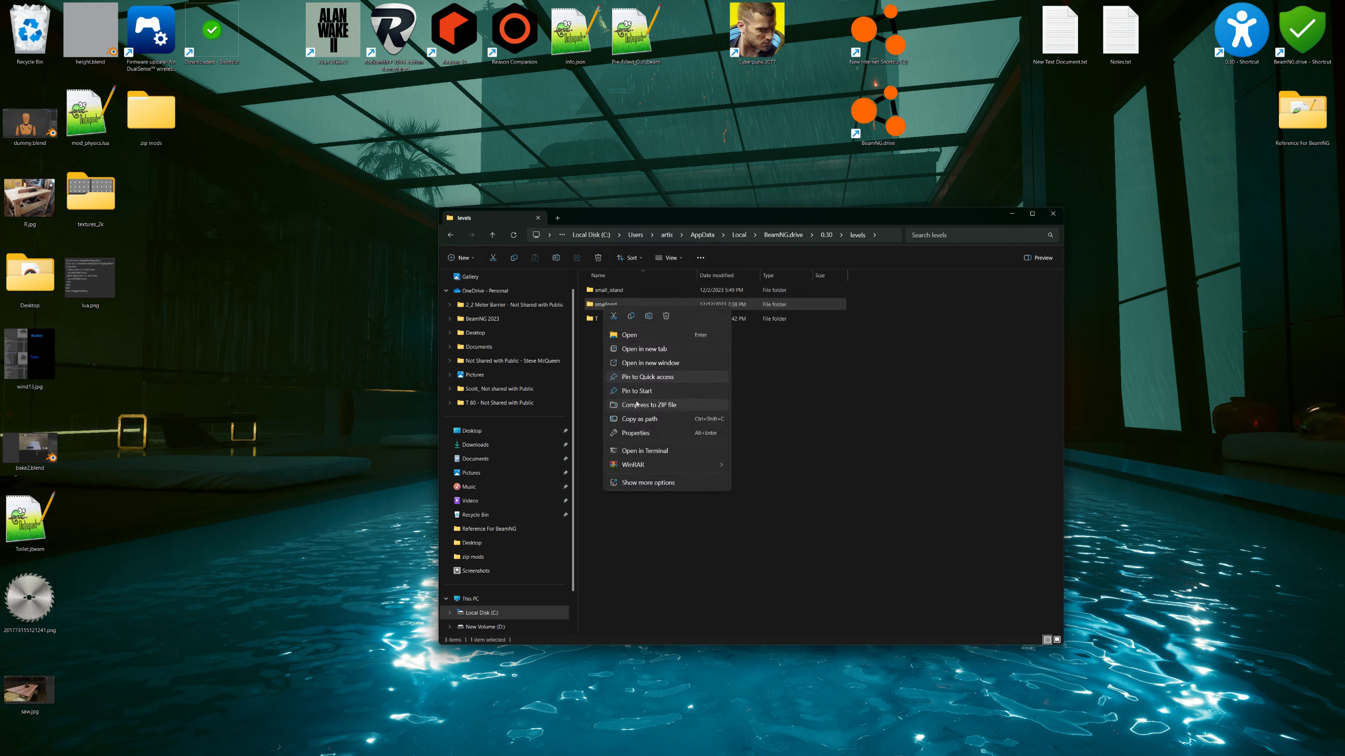
click(636, 404)
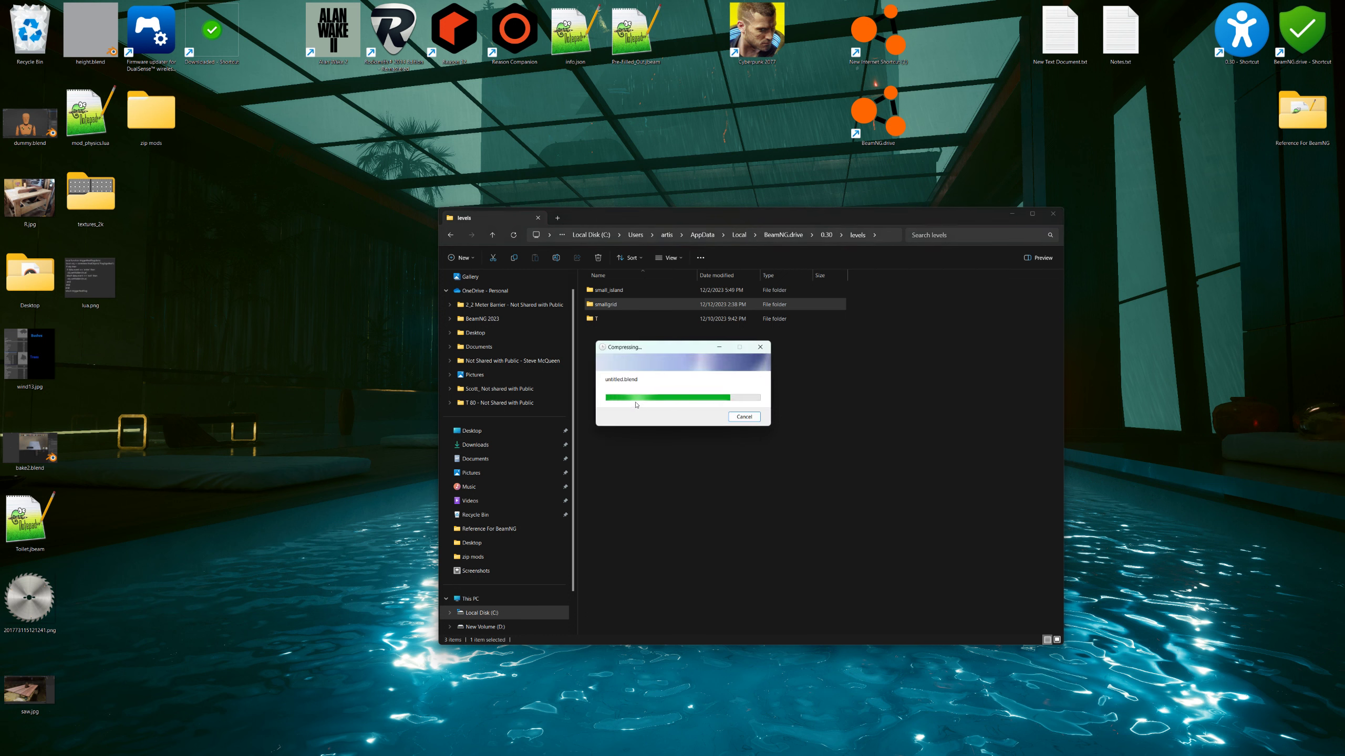
click(395, 421)
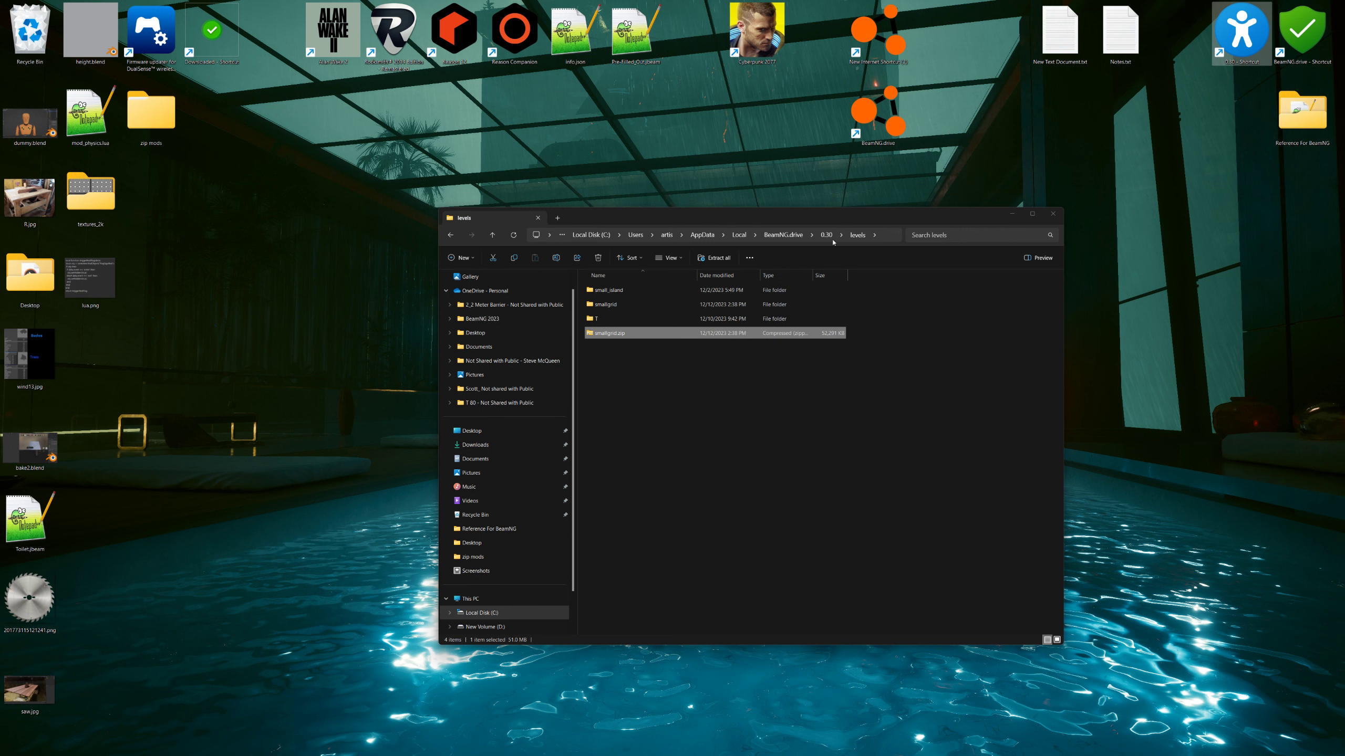
right_drag(615, 334, 330, 397)
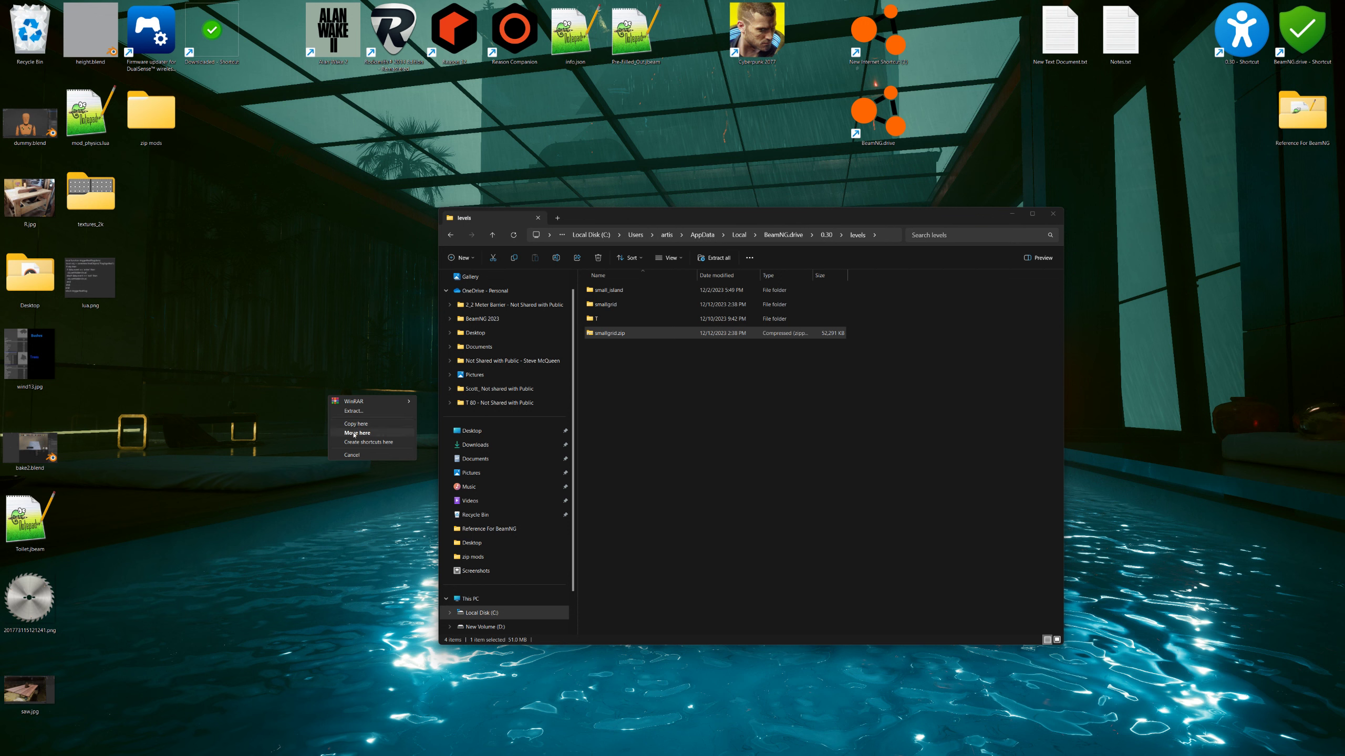
click(354, 434)
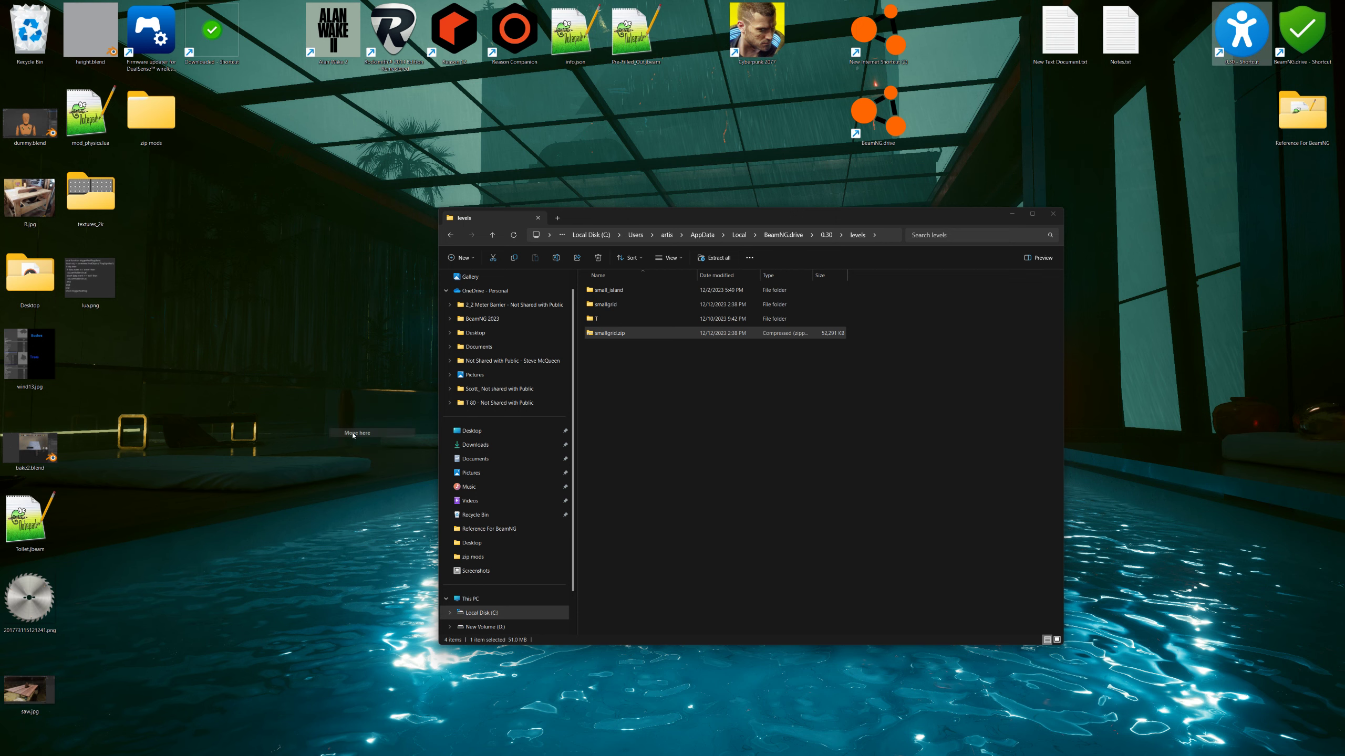